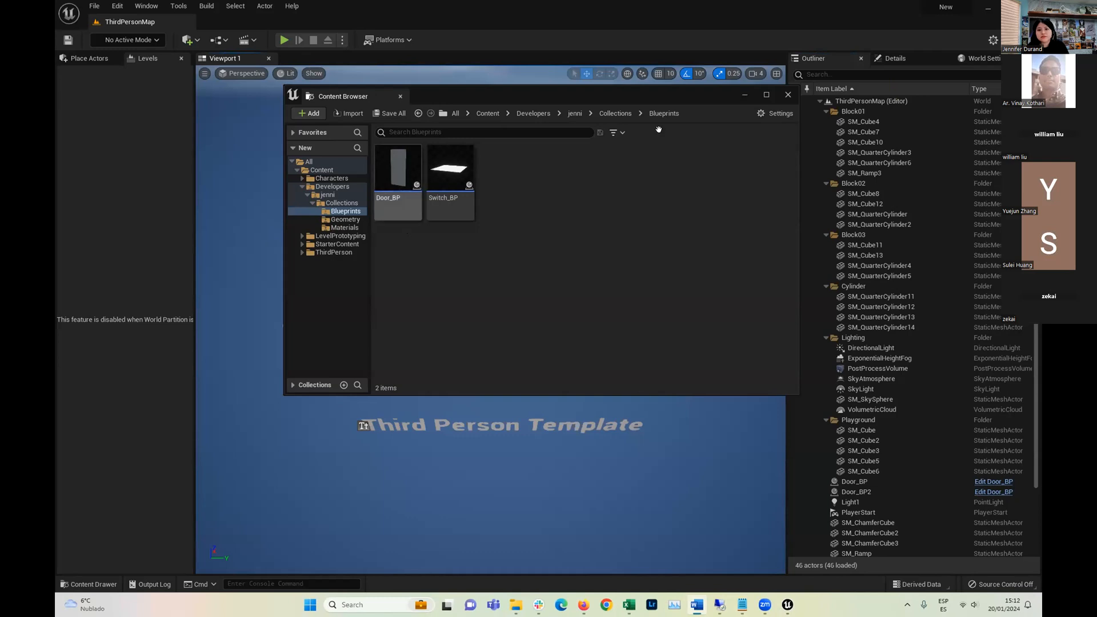
# Hide both door actors, Door_BP and Door_BP2, in the level
pyautogui.click(745, 95)
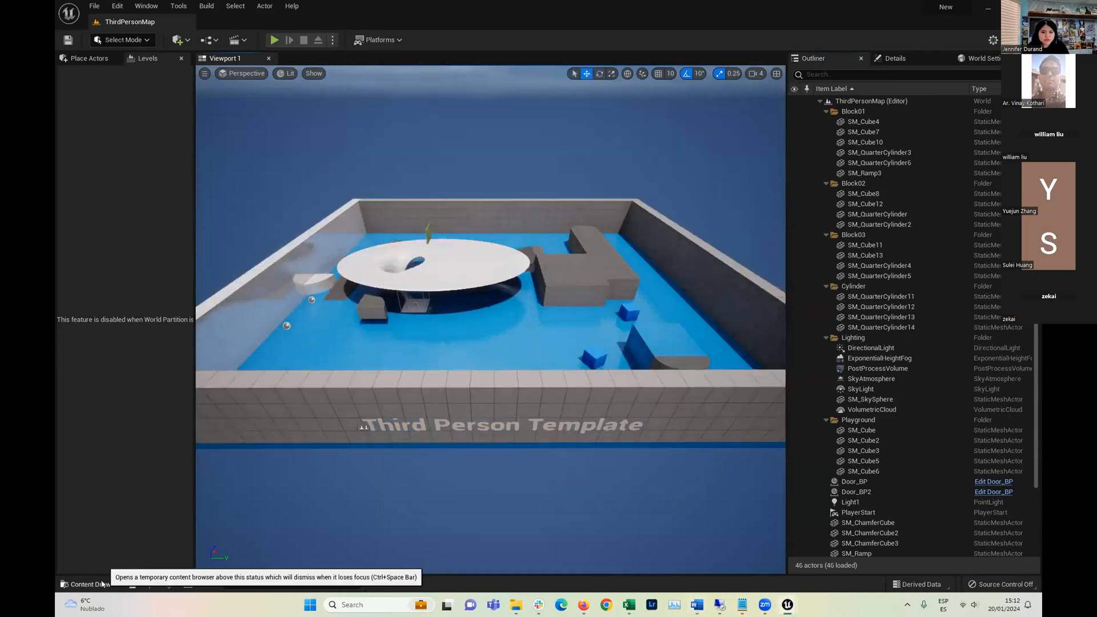
pyautogui.scroll(5, 519, 369)
pyautogui.scroll(10, 518, 369)
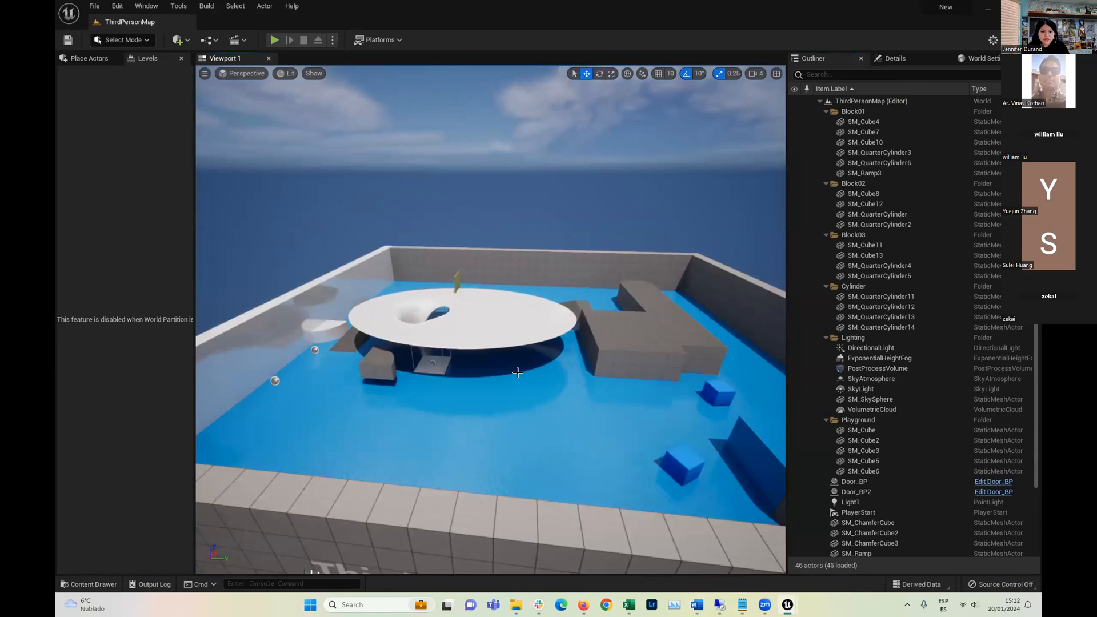
pyautogui.moveTo(511, 343); pyautogui.dragTo(383, 311, button='right')
pyautogui.scroll(-5, 409, 306)
pyautogui.scroll(3, 410, 306)
pyautogui.click(426, 309)
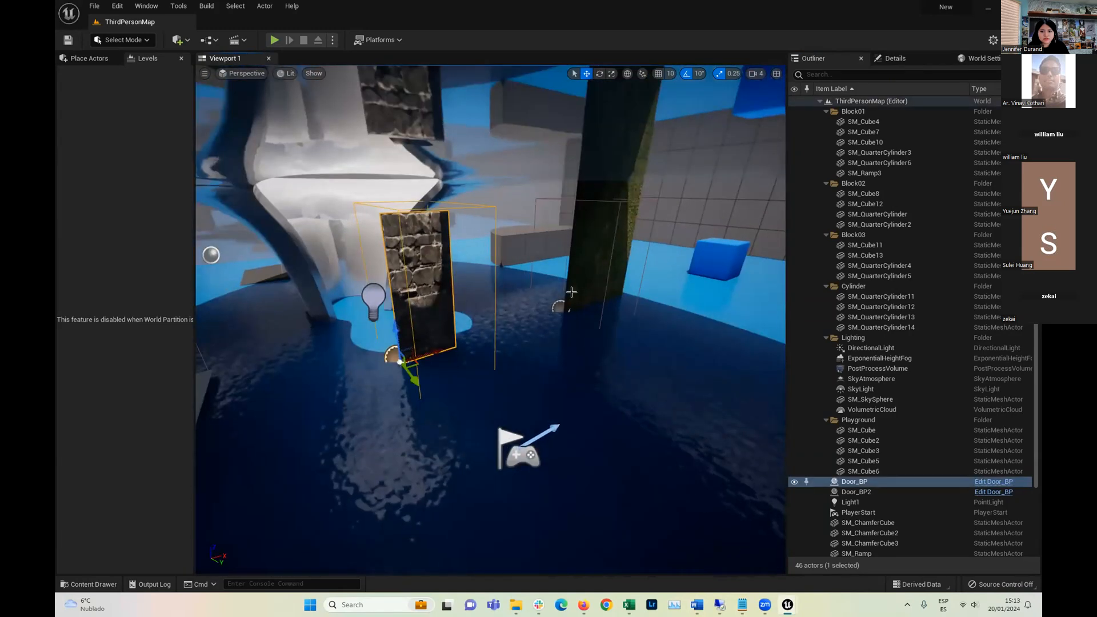
pyautogui.click(792, 481)
pyautogui.click(858, 492)
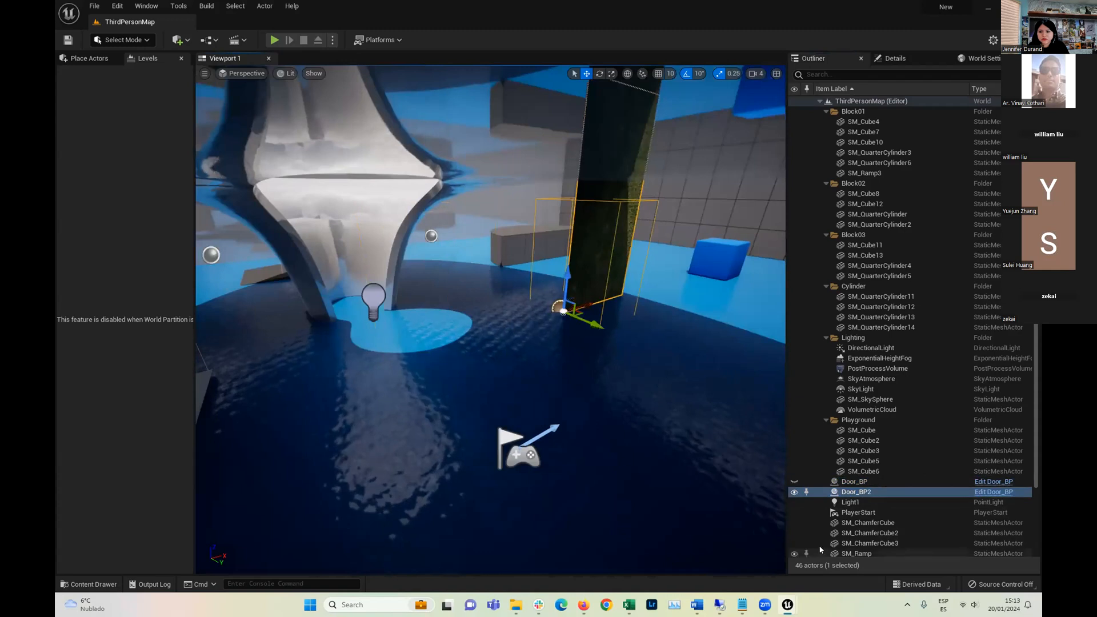
pyautogui.click(794, 491)
# Select the water floor mesh SM_Cube and show its details
pyautogui.moveTo(608, 397); pyautogui.dragTo(585, 402, button='right')
pyautogui.click(608, 397)
pyautogui.moveTo(585, 402); pyautogui.dragTo(585, 402)
pyautogui.moveTo(489, 382); pyautogui.dragTo(465, 351, button='right')
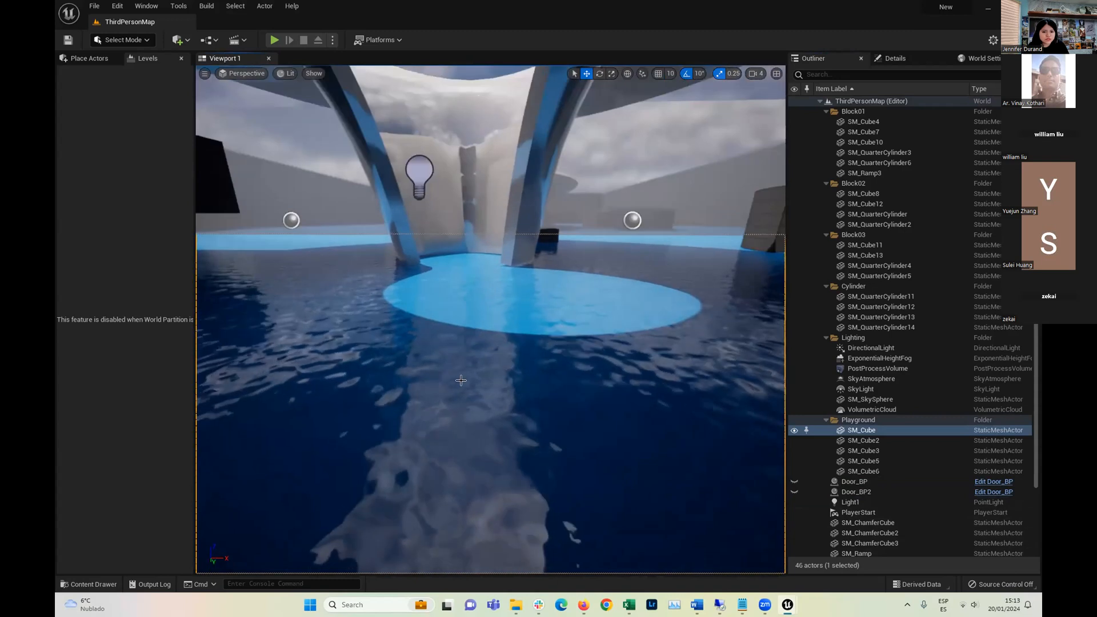
pyautogui.click(893, 58)
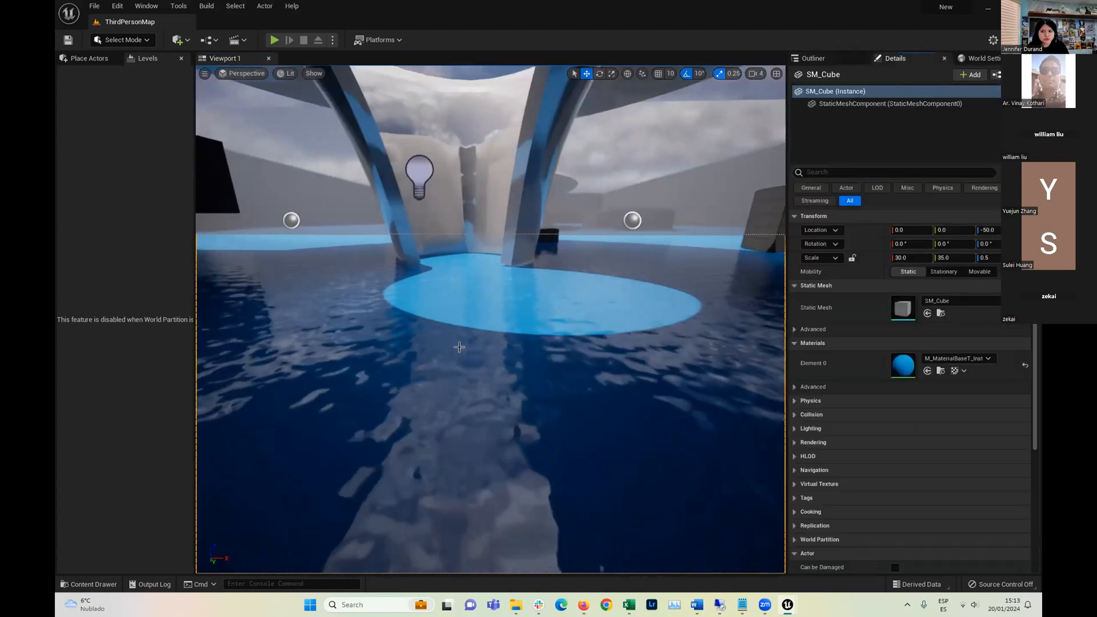
pyautogui.click(795, 401)
pyautogui.click(795, 401)
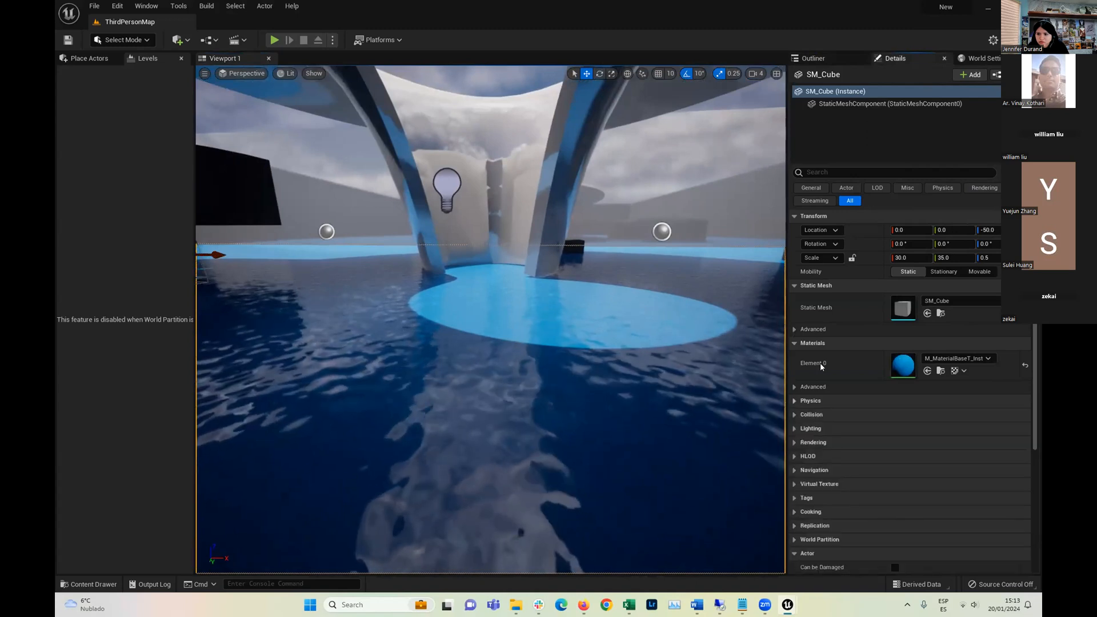
# Open the floor's material instance M_MaterialBaseT_Inst, increase its Speed parameter and close the material editor
pyautogui.doubleClick(903, 365)
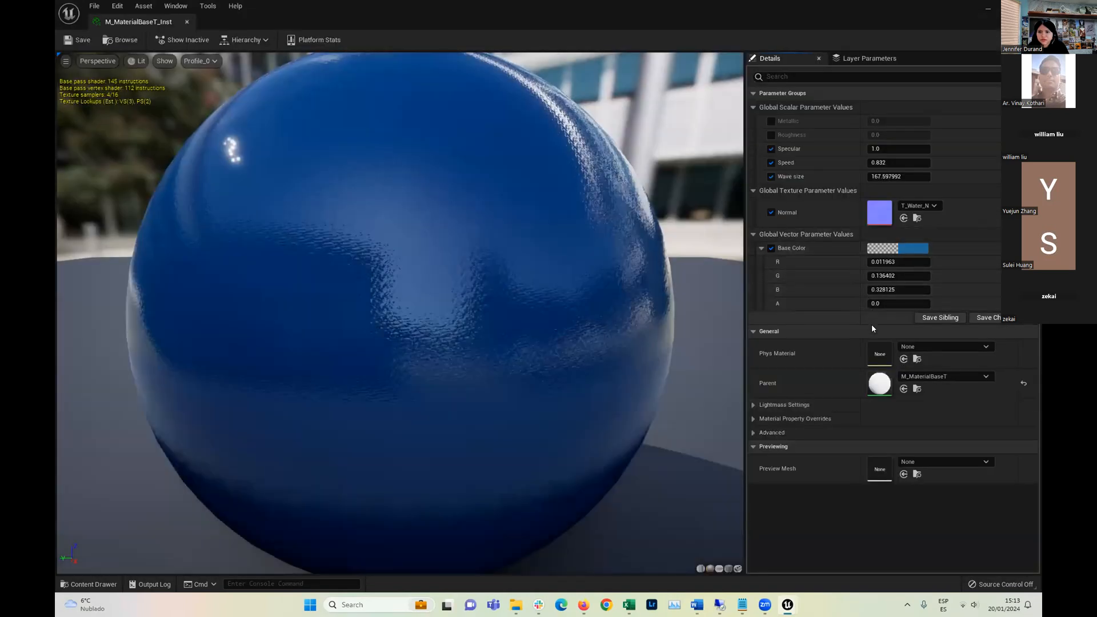
pyautogui.moveTo(911, 168)
pyautogui.mouseDown()
pyautogui.moveTo(966, 168)
pyautogui.moveTo(910, 168)
pyautogui.mouseUp()
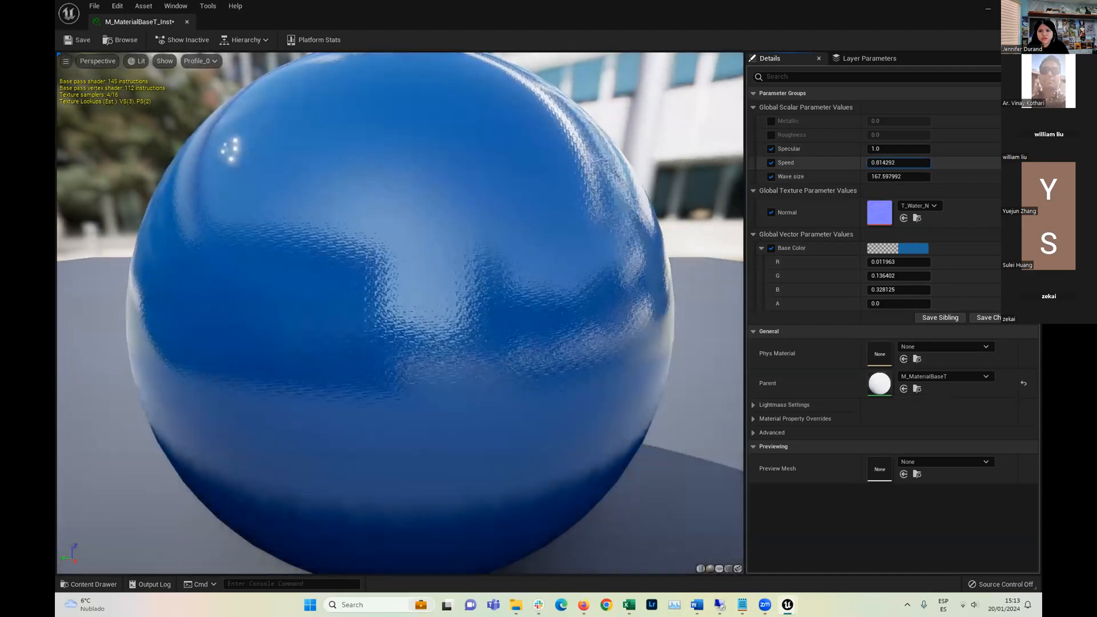
pyautogui.doubleClick(700, 8)
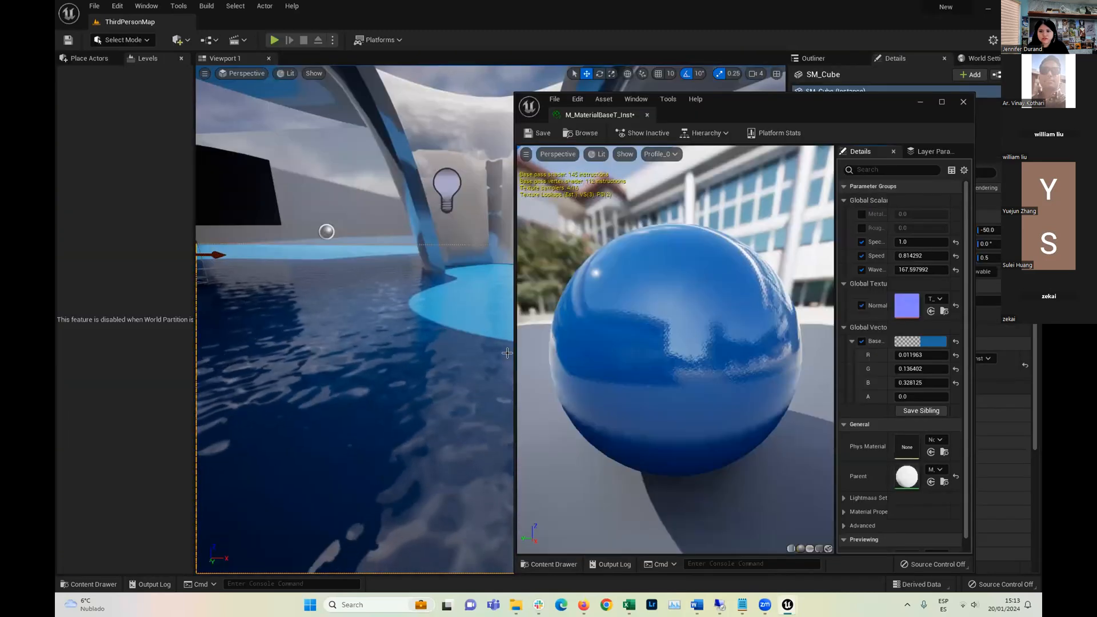
pyautogui.moveTo(902, 255); pyautogui.dragTo(906, 255)
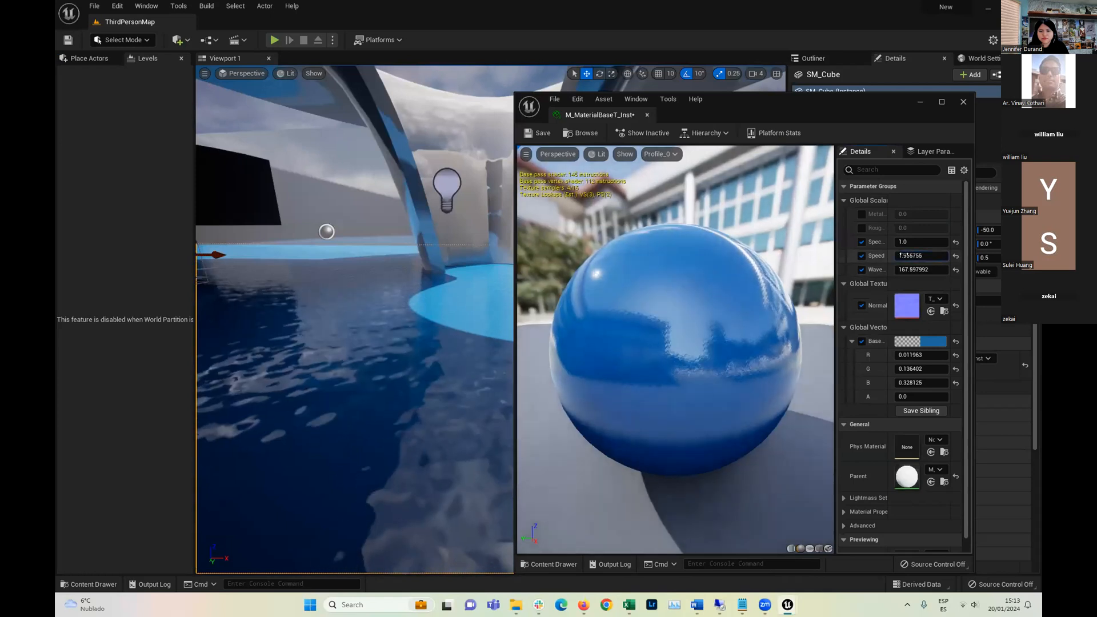
pyautogui.click(964, 102)
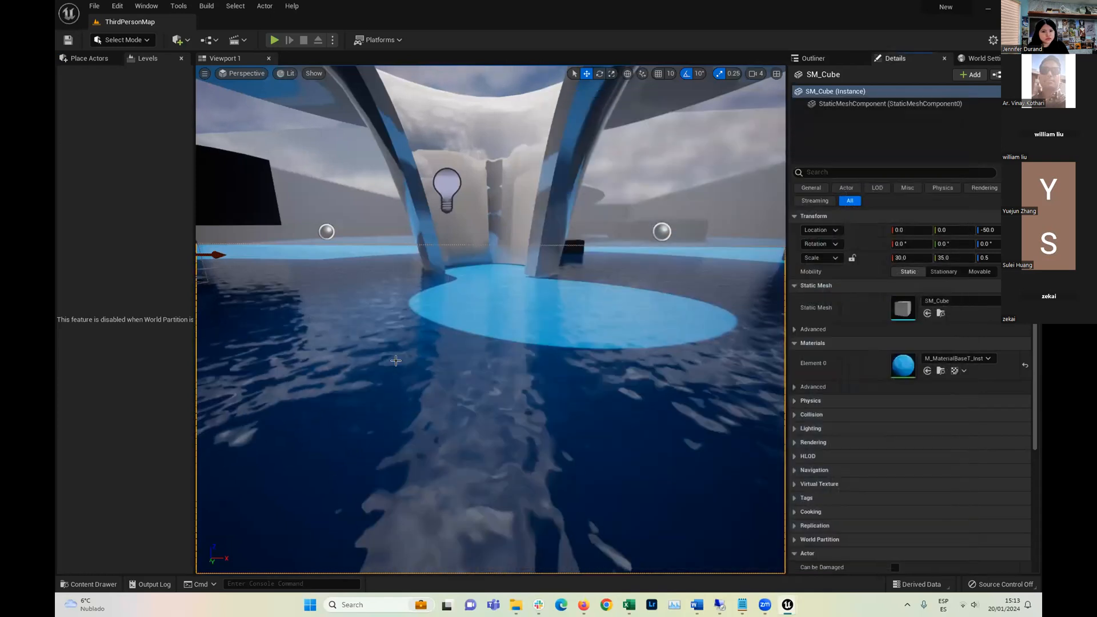
# Assign the M_MaterialBaseT material to Element 0 of the floor mesh
pyautogui.click(933, 359)
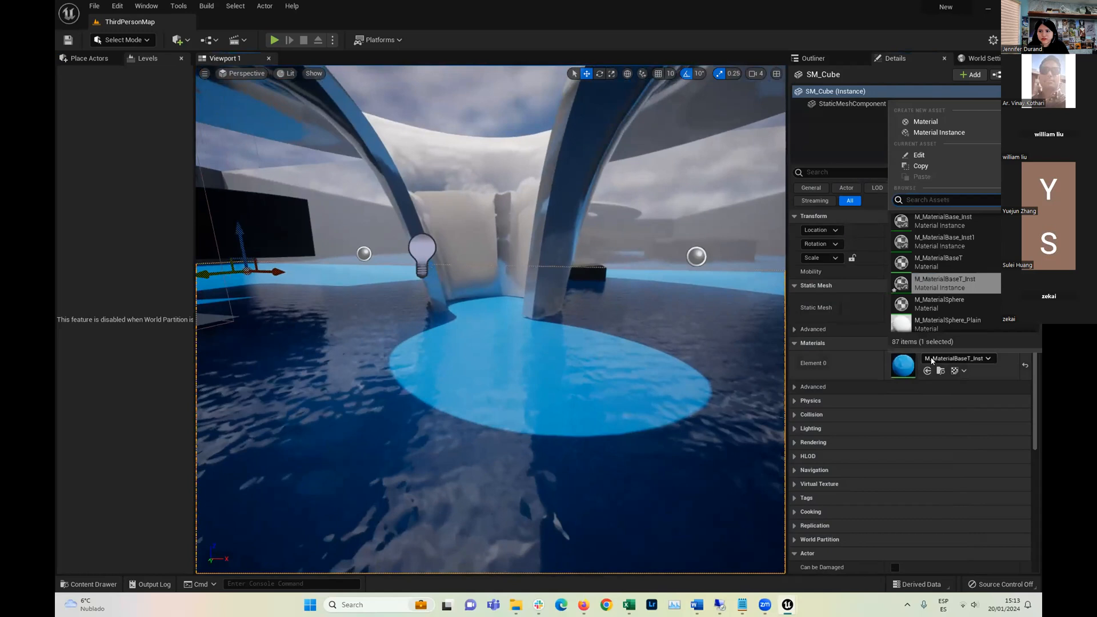
pyautogui.click(940, 263)
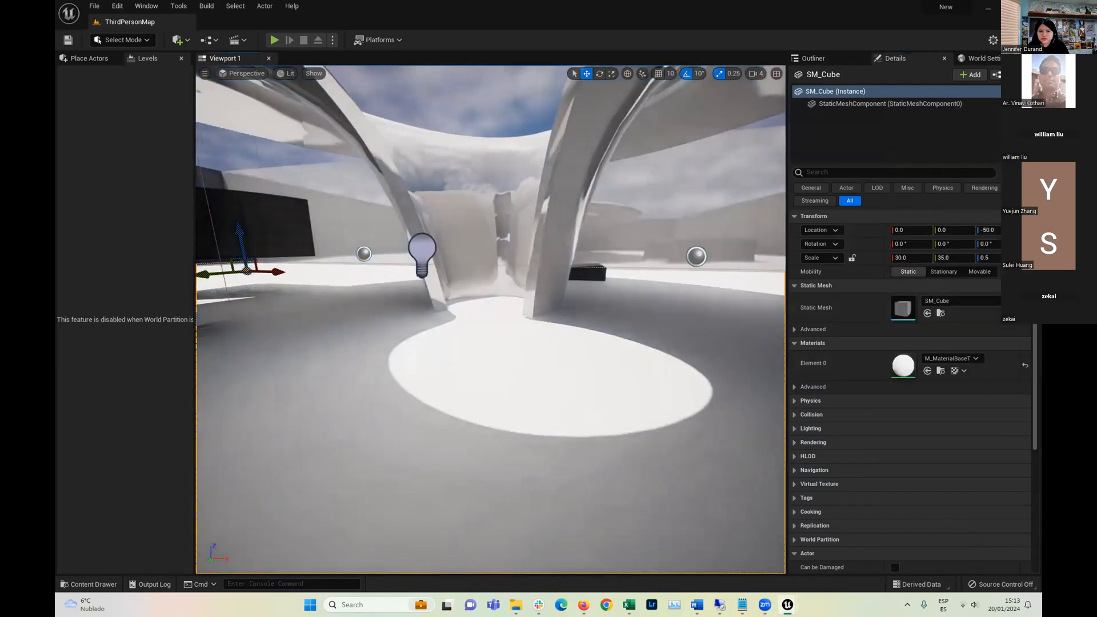
pyautogui.scroll(-5, 490, 419)
pyautogui.moveTo(490, 419); pyautogui.dragTo(471, 421, button='right')
pyautogui.scroll(3, 524, 423)
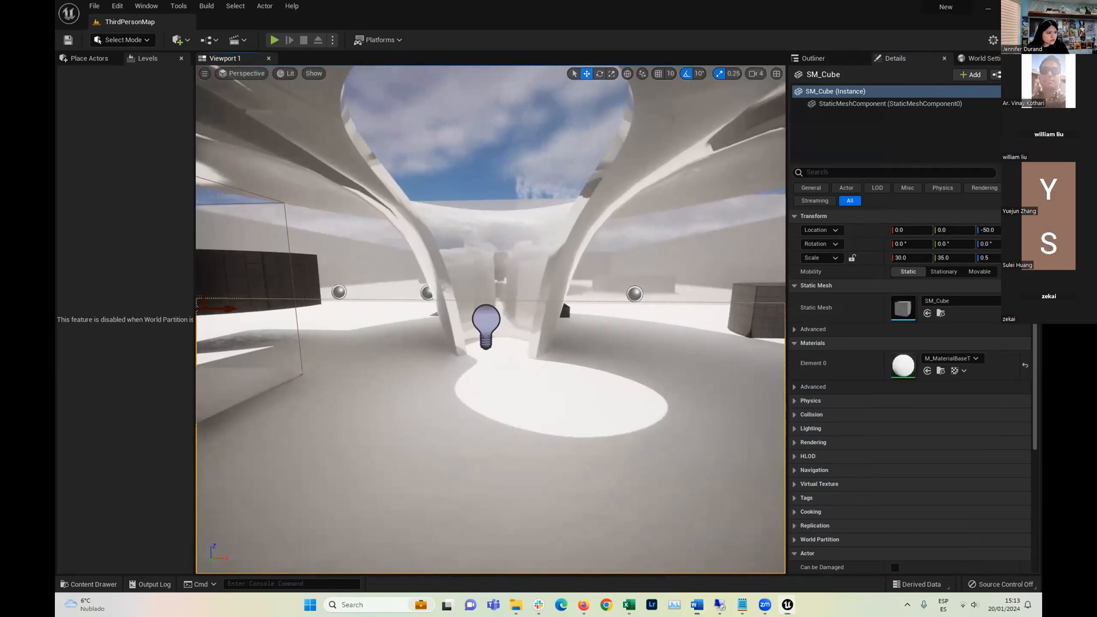
# Create a new material named M_Material_Base1 in the Materials folder under Collections
pyautogui.click(91, 584)
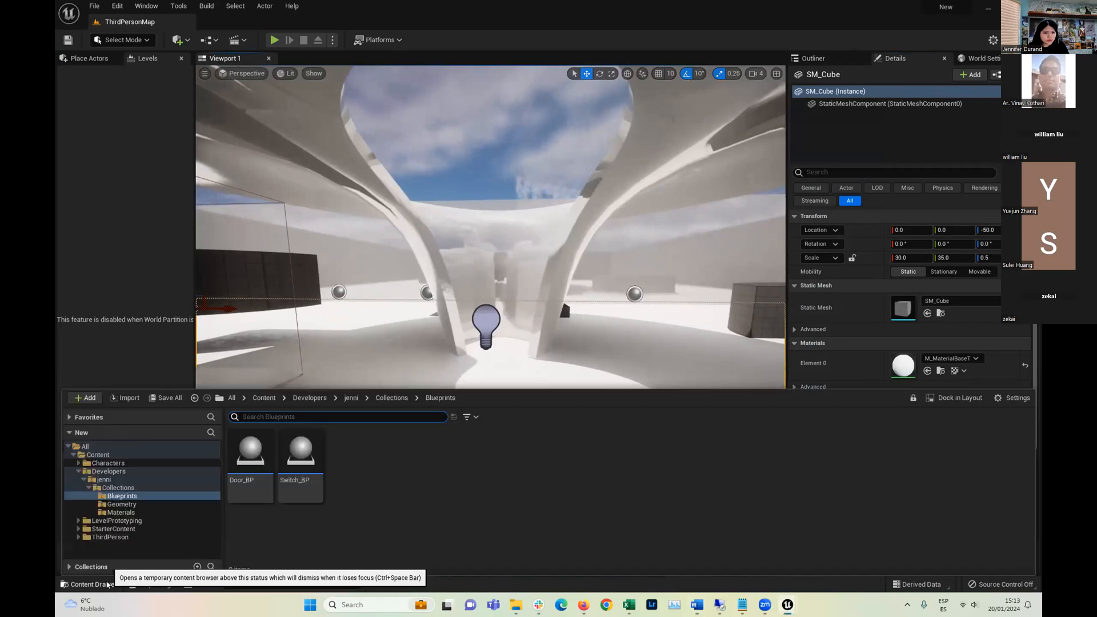
pyautogui.click(121, 513)
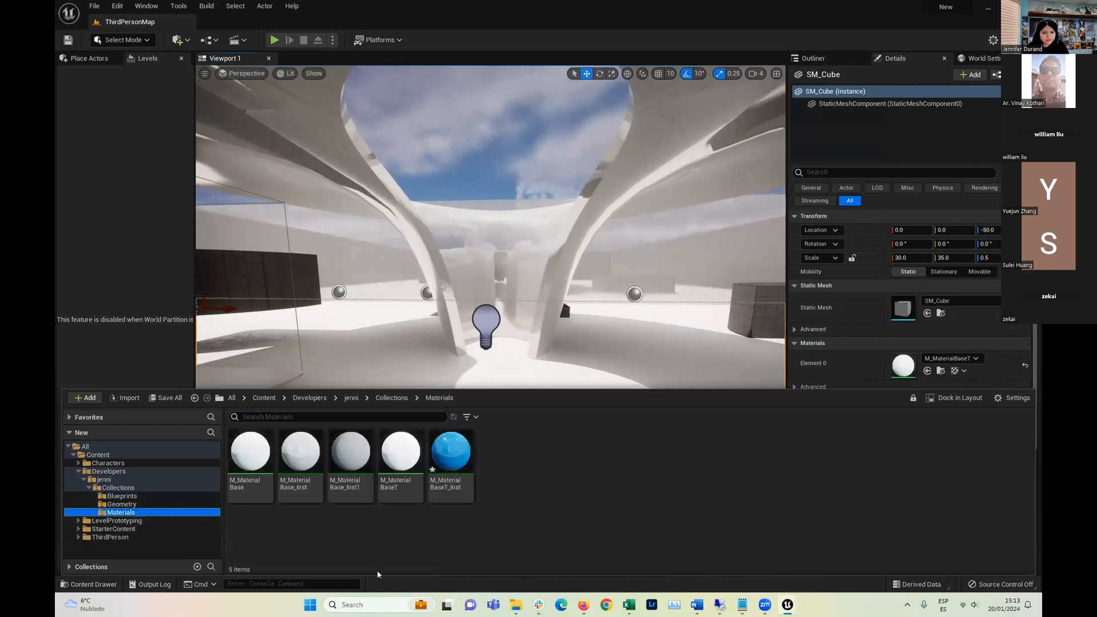
pyautogui.rightClick(536, 465)
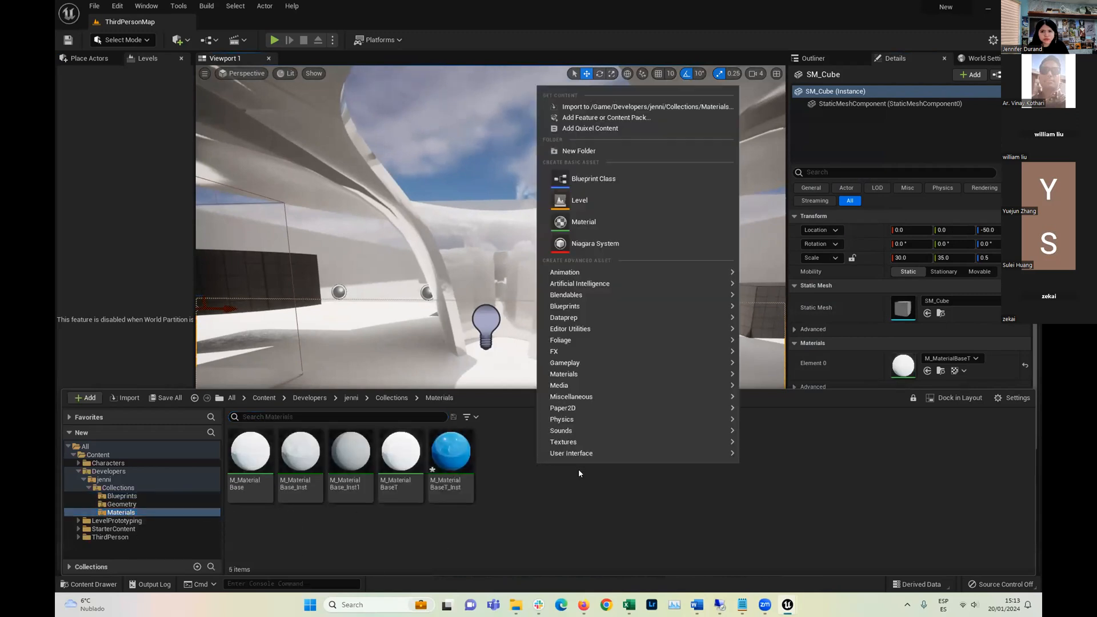
pyautogui.click(495, 496)
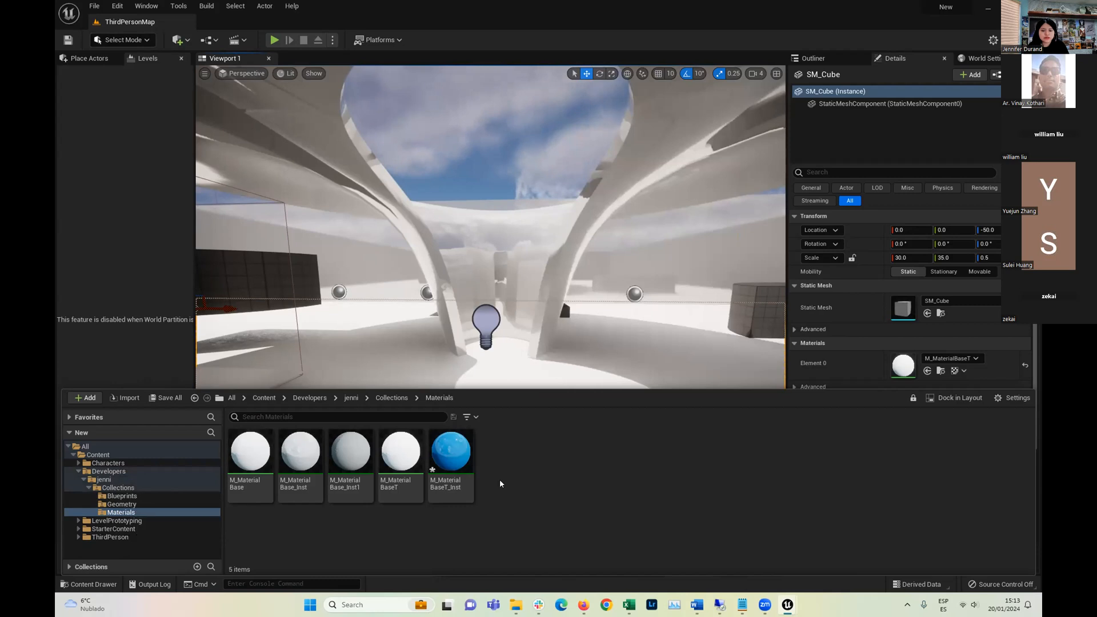
pyautogui.rightClick(534, 462)
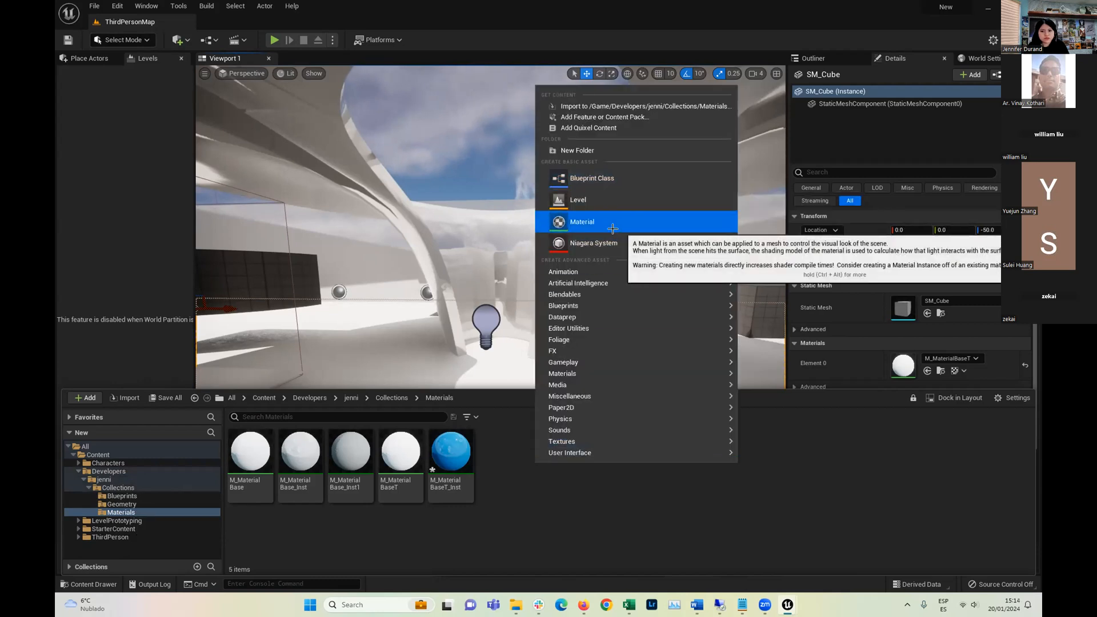
pyautogui.click(615, 228)
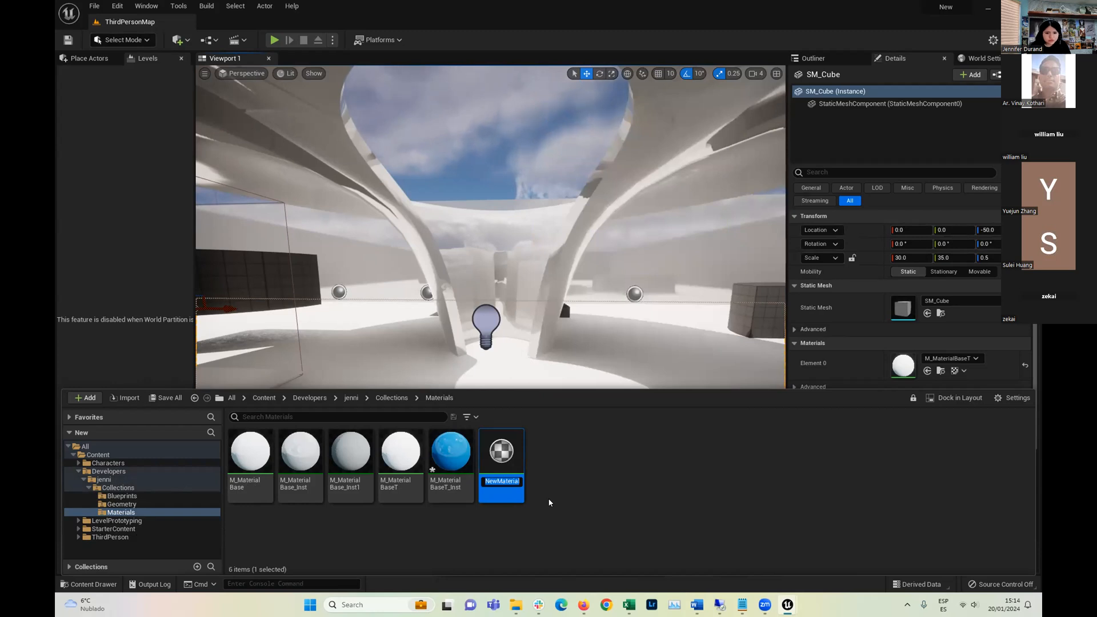
pyautogui.write('M')
pyautogui.press('capslock')
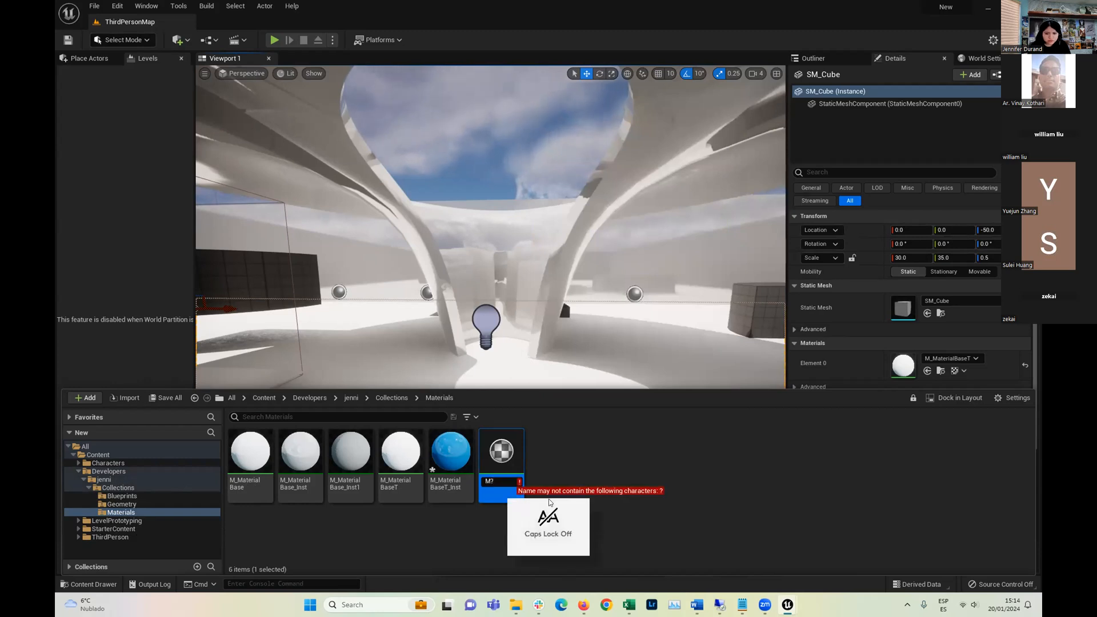
pyautogui.write('_Mater')
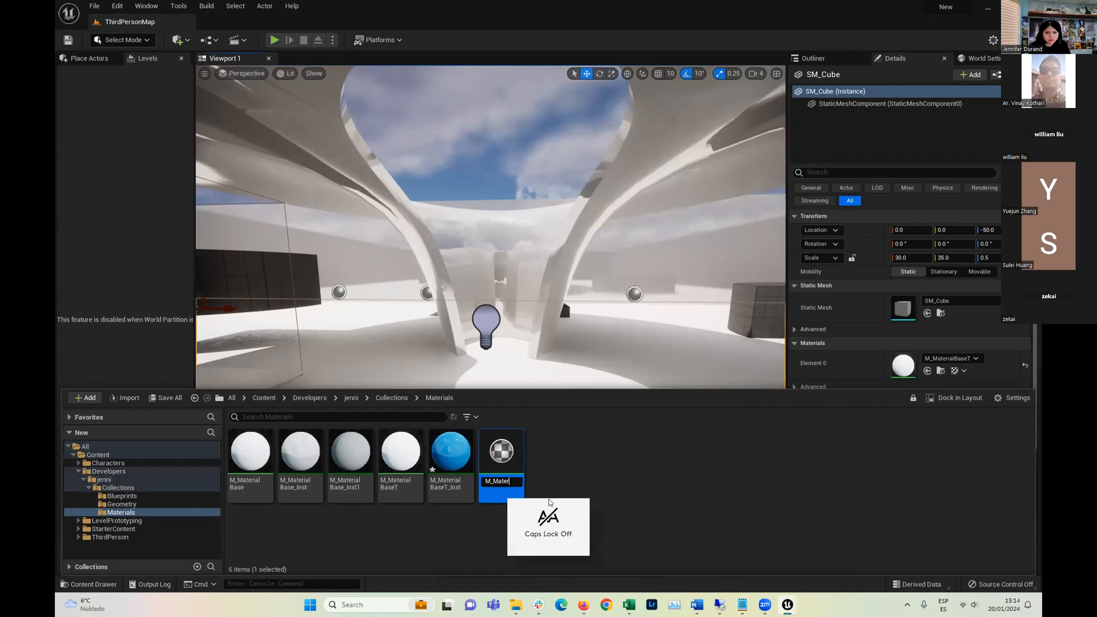
pyautogui.write('ial_Base1')
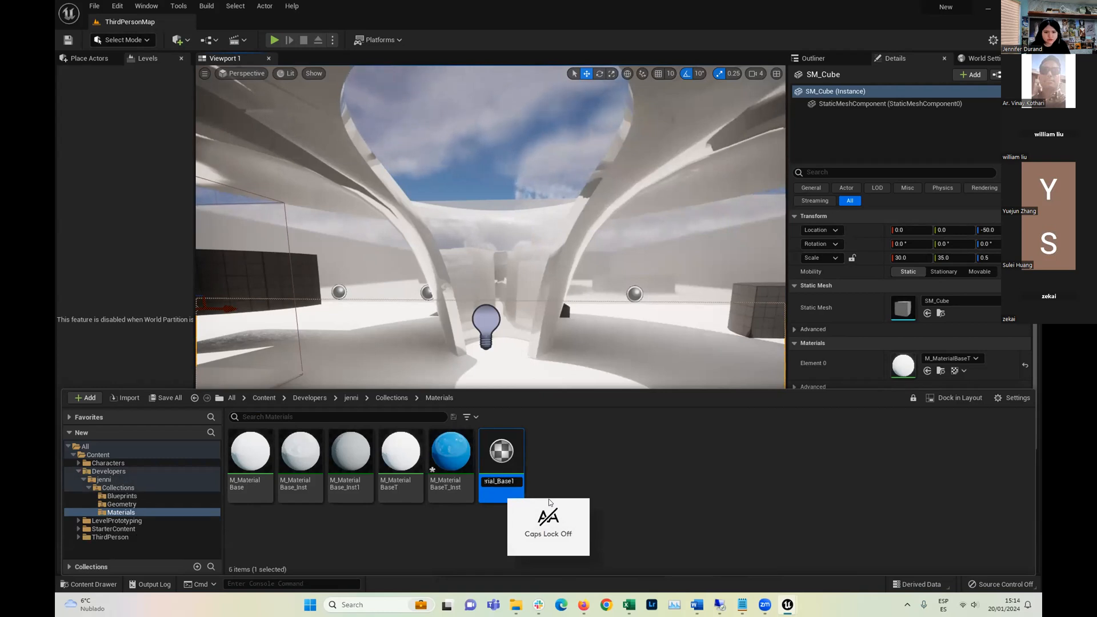
pyautogui.press('Return')
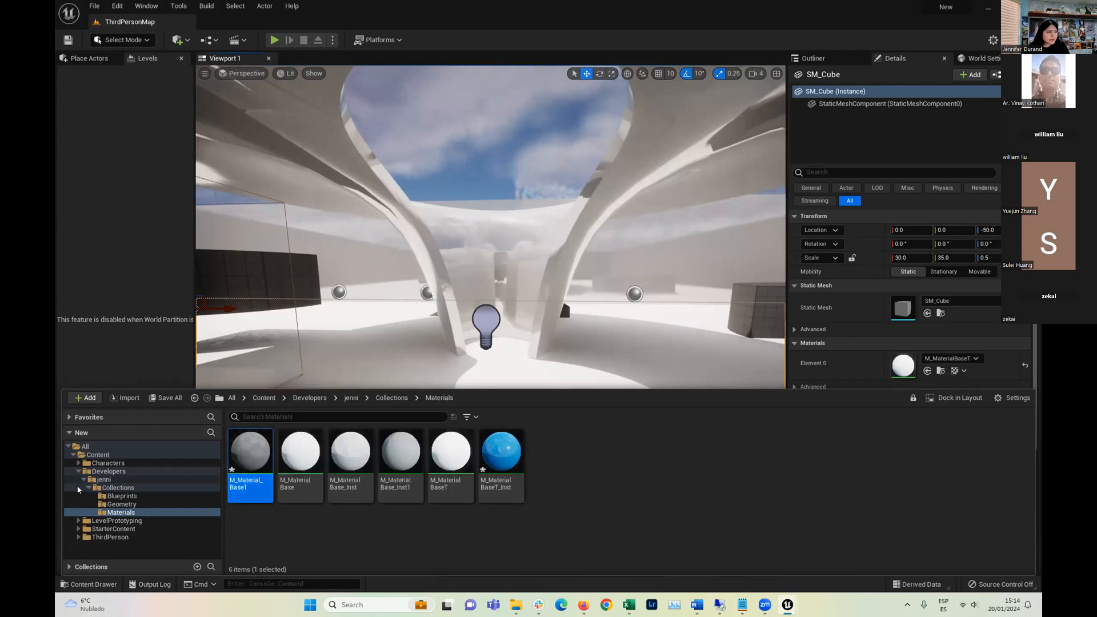
# Open M_Material_Base1, promote its Base Color input to a parameter and move the main material node clear of it
pyautogui.doubleClick(250, 454)
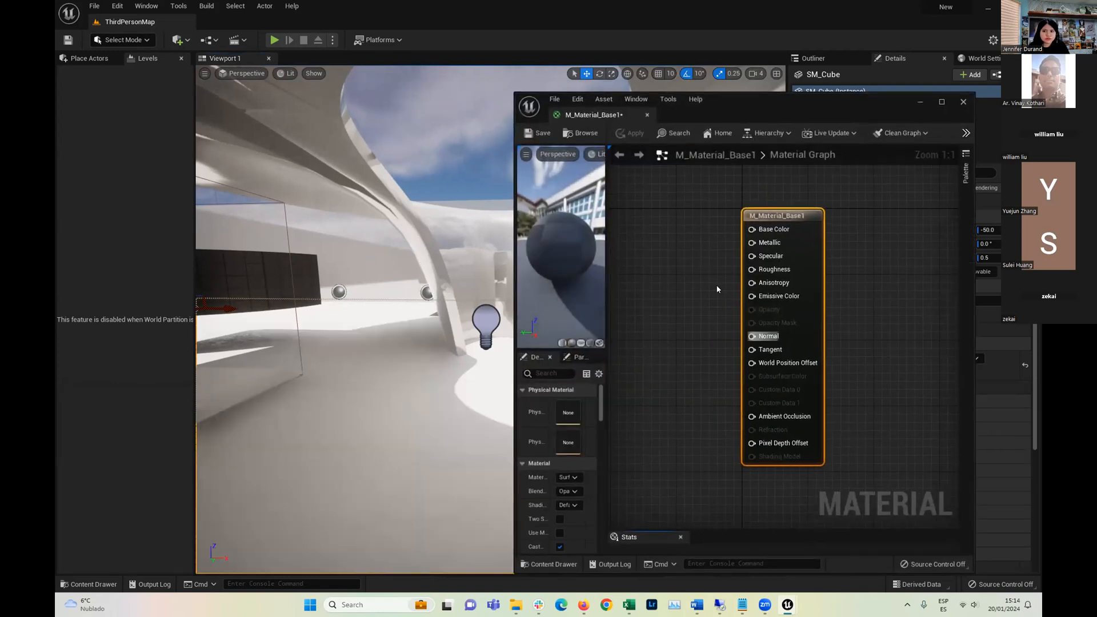
pyautogui.rightClick(764, 241)
pyautogui.click(786, 251)
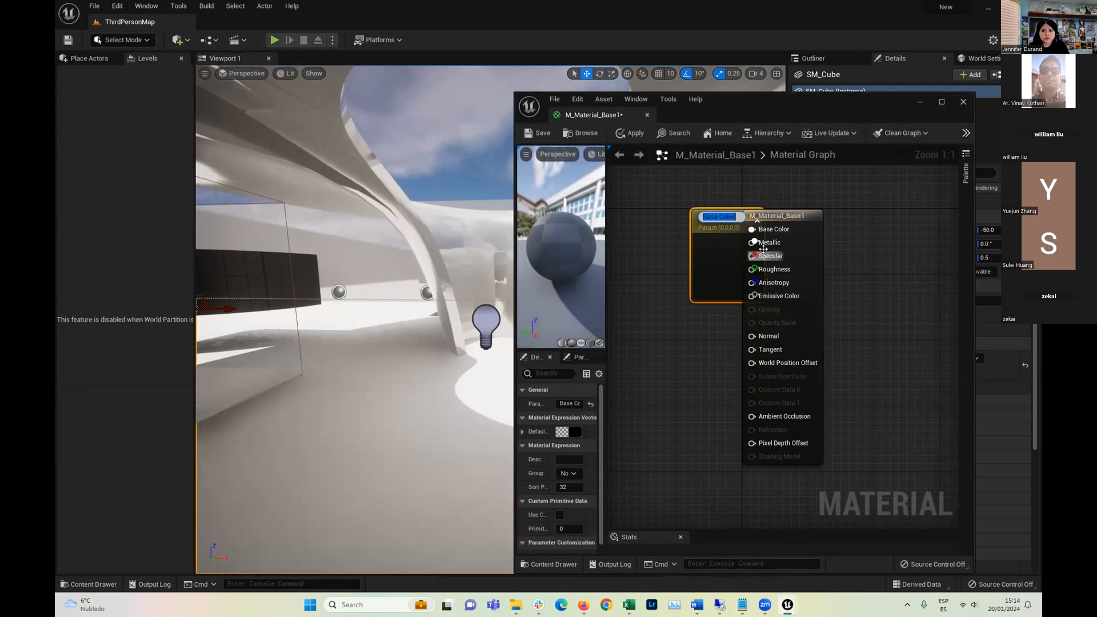
pyautogui.moveTo(794, 218); pyautogui.dragTo(893, 230)
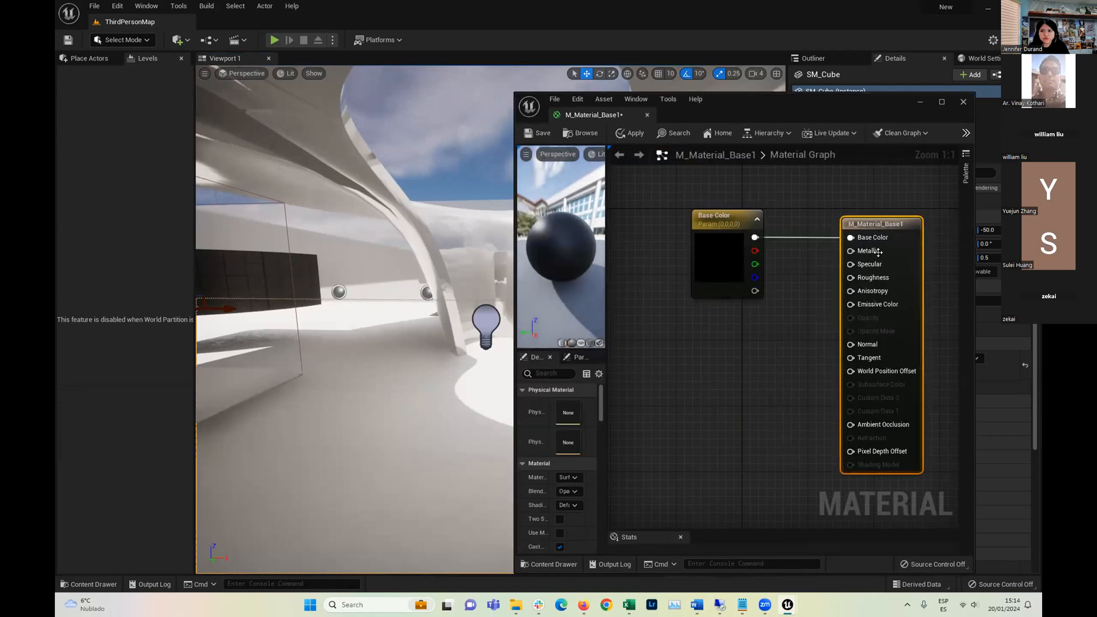
# Promote the Specular and Roughness inputs to parameters and stack their nodes below the Base Color node
pyautogui.rightClick(870, 266)
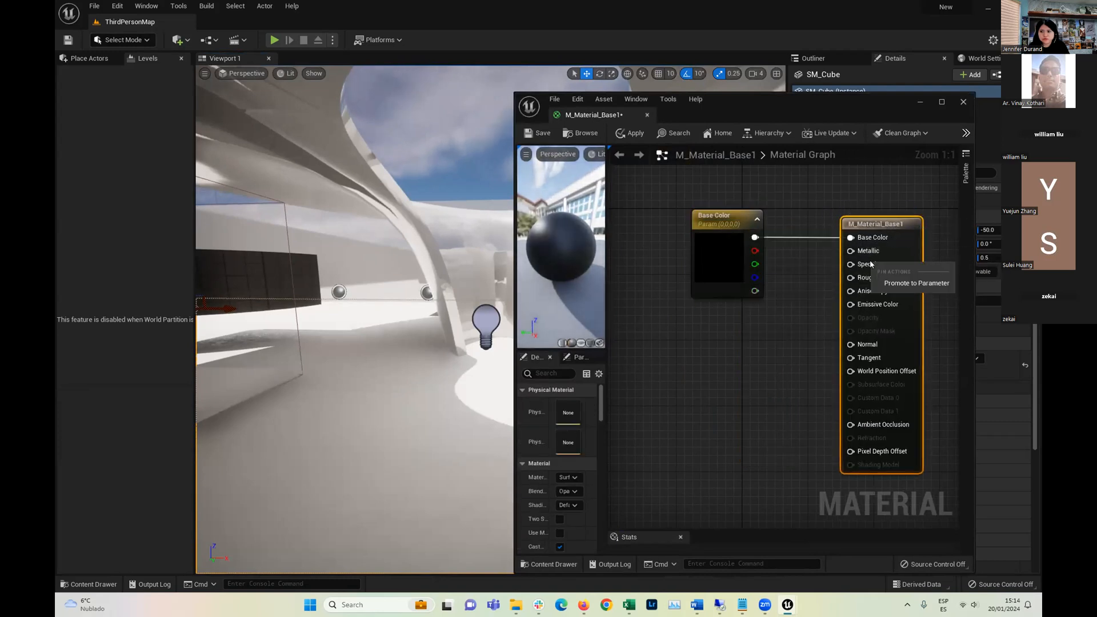
pyautogui.click(894, 281)
pyautogui.moveTo(827, 231); pyautogui.dragTo(730, 321)
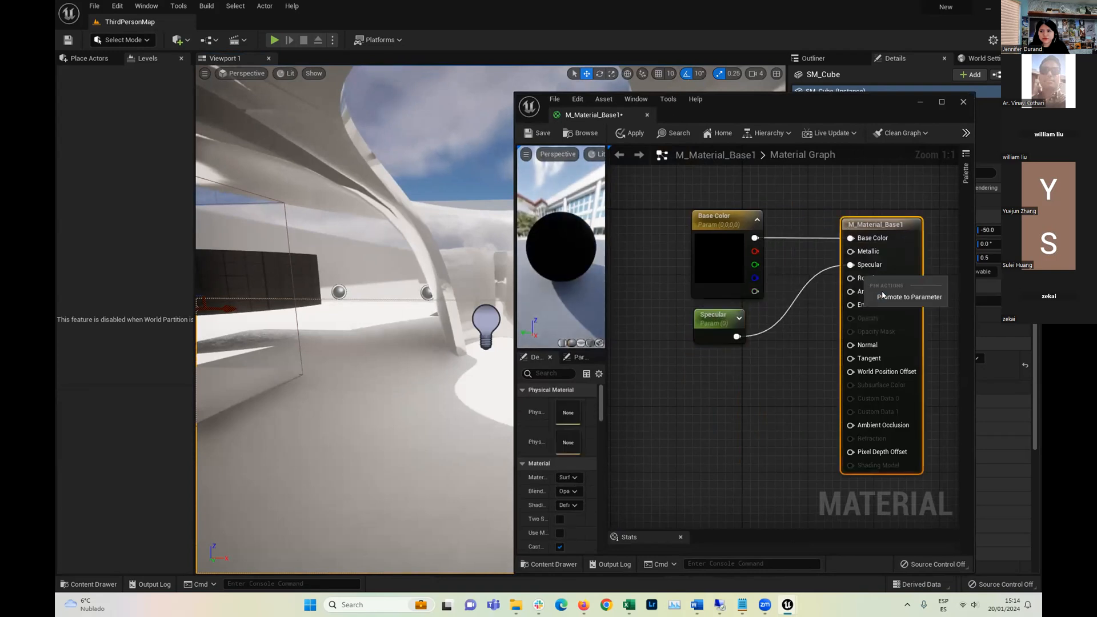
pyautogui.rightClick(851, 278)
pyautogui.click(816, 227)
pyautogui.moveTo(699, 391); pyautogui.dragTo(701, 415)
pyautogui.moveTo(707, 317); pyautogui.dragTo(707, 358)
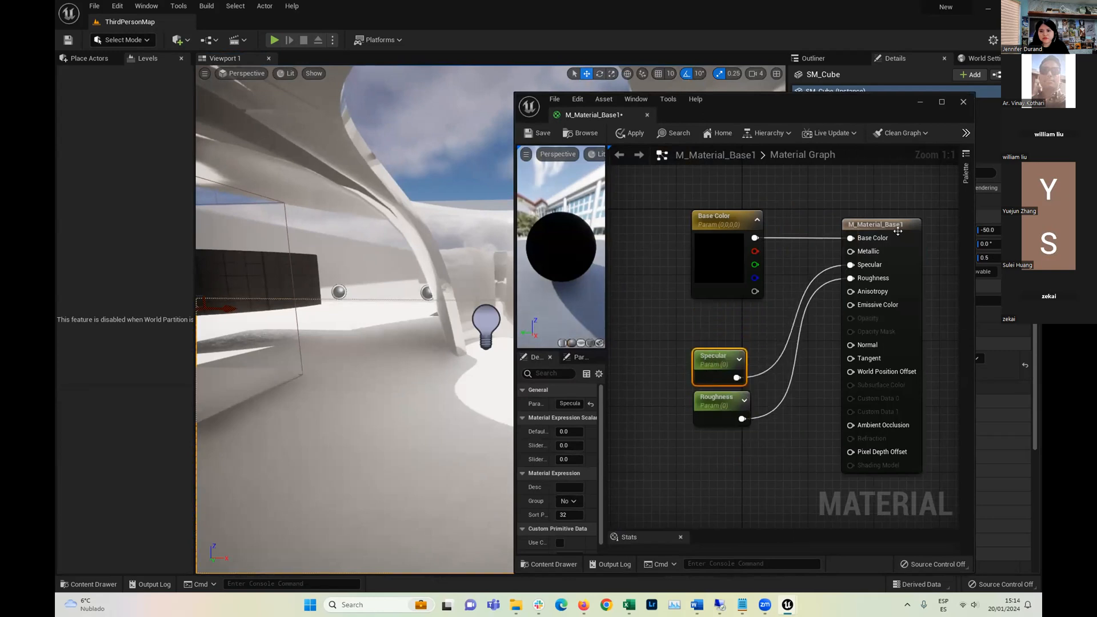
# Promote the Metallic input to a parameter and arrange the parameter nodes in one column
pyautogui.rightClick(851, 252)
pyautogui.click(903, 270)
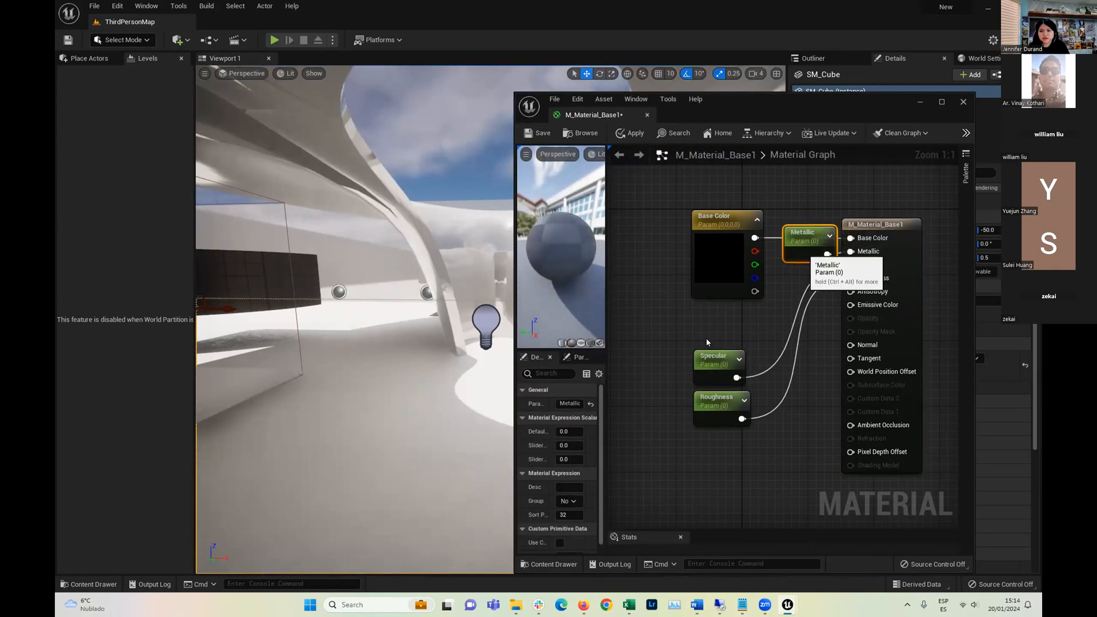
pyautogui.moveTo(812, 250); pyautogui.dragTo(724, 340)
pyautogui.moveTo(713, 237); pyautogui.dragTo(716, 220)
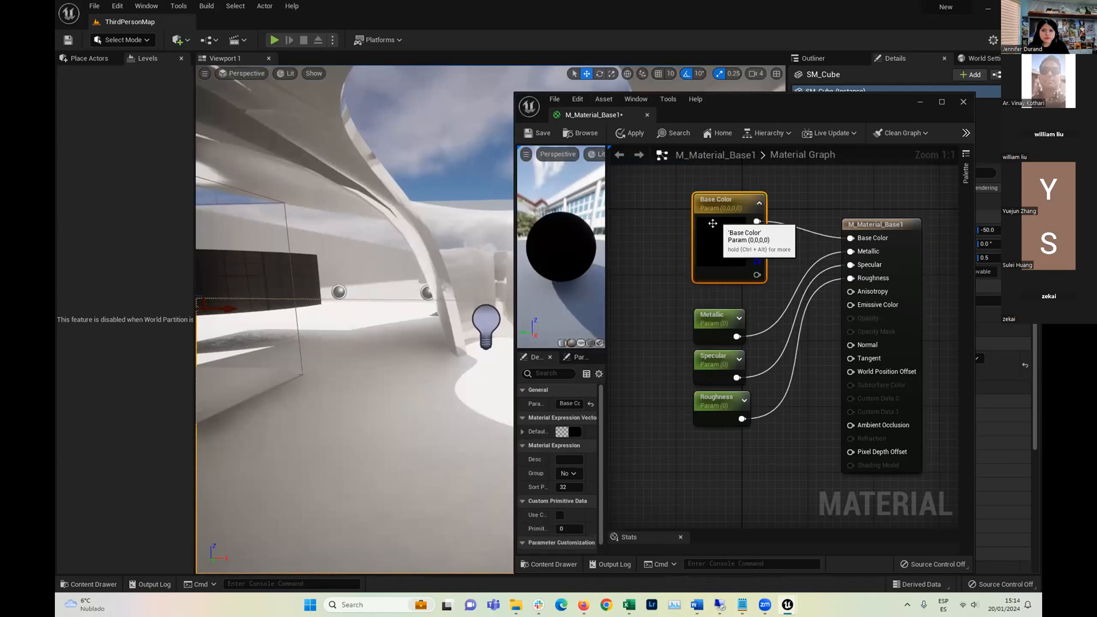
pyautogui.moveTo(707, 326); pyautogui.dragTo(706, 315)
pyautogui.moveTo(713, 380); pyautogui.dragTo(725, 322)
# Set the Base Color parameter's default to white, with R, G and B at 1.0
pyautogui.click(721, 246)
pyautogui.click(563, 432)
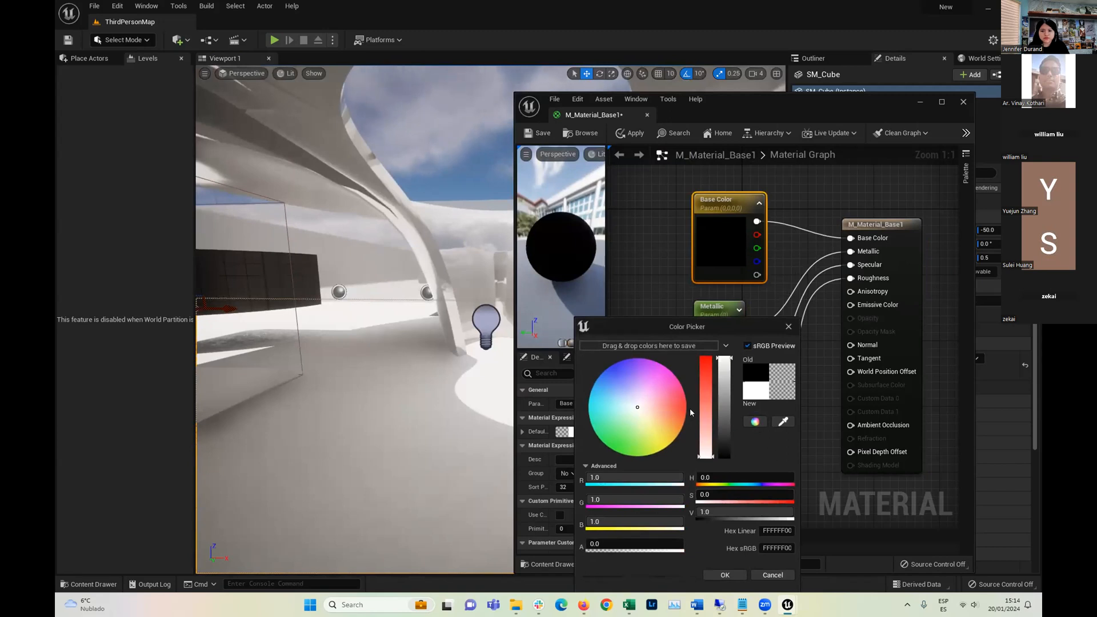
pyautogui.click(725, 575)
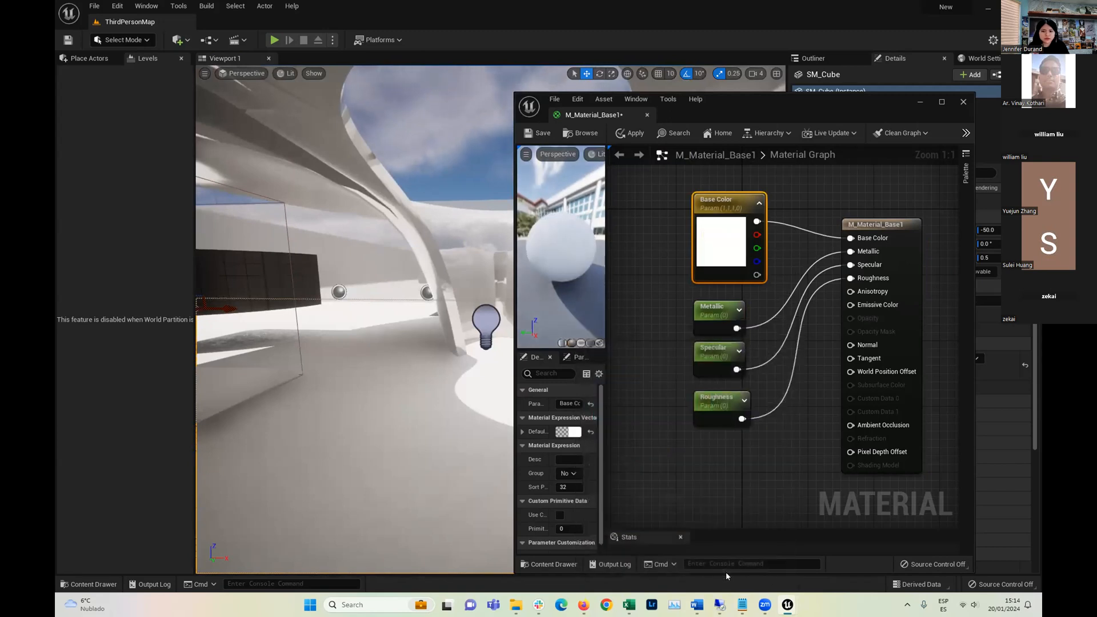
# Save the M_Material_Base1 material and close its editor
pyautogui.scroll(-2, 657, 251)
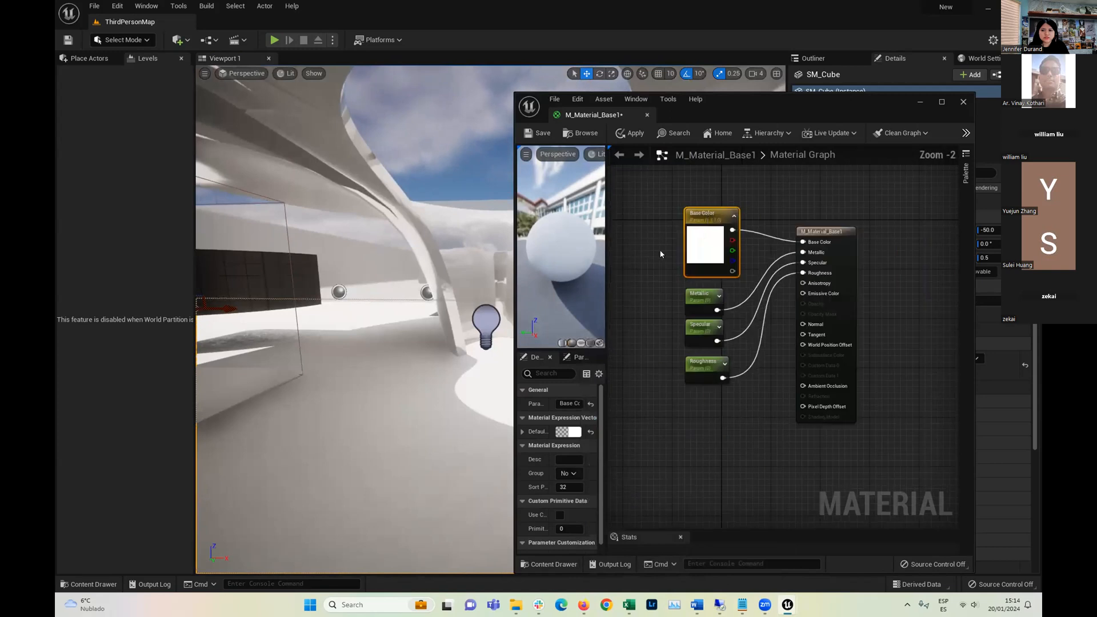
pyautogui.moveTo(778, 101); pyautogui.dragTo(726, 69)
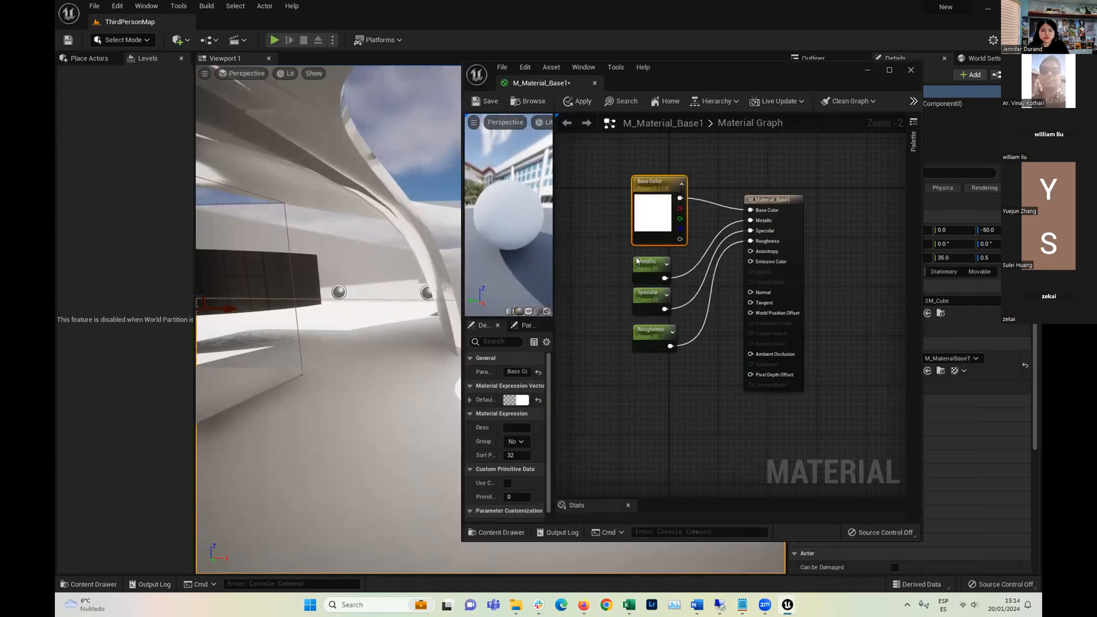
pyautogui.hotkey('ctrl', 's')
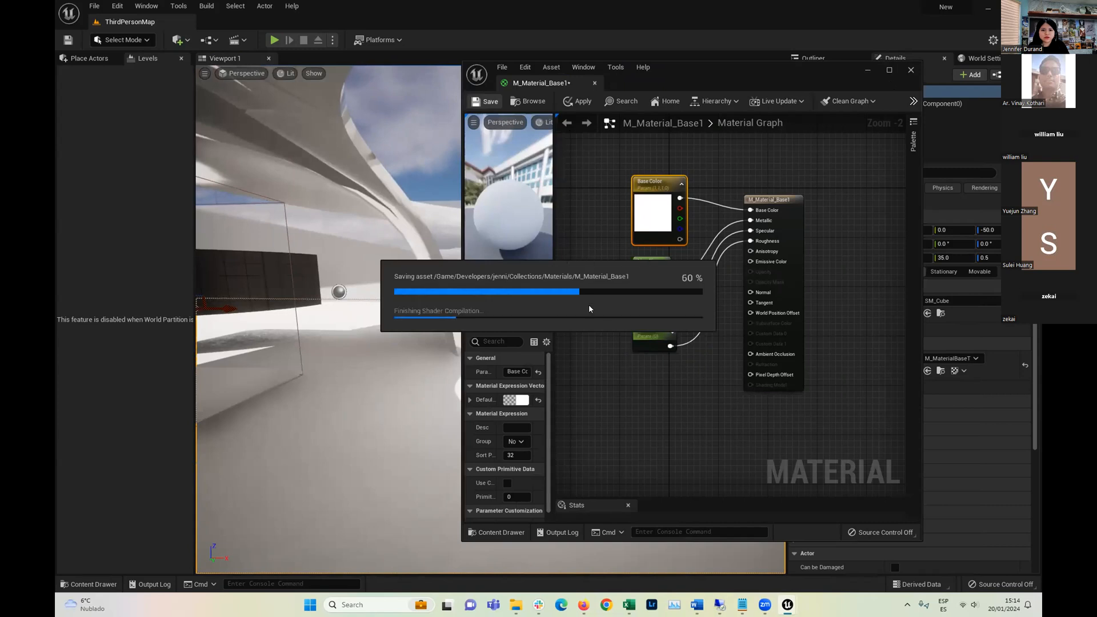
pyautogui.click(912, 71)
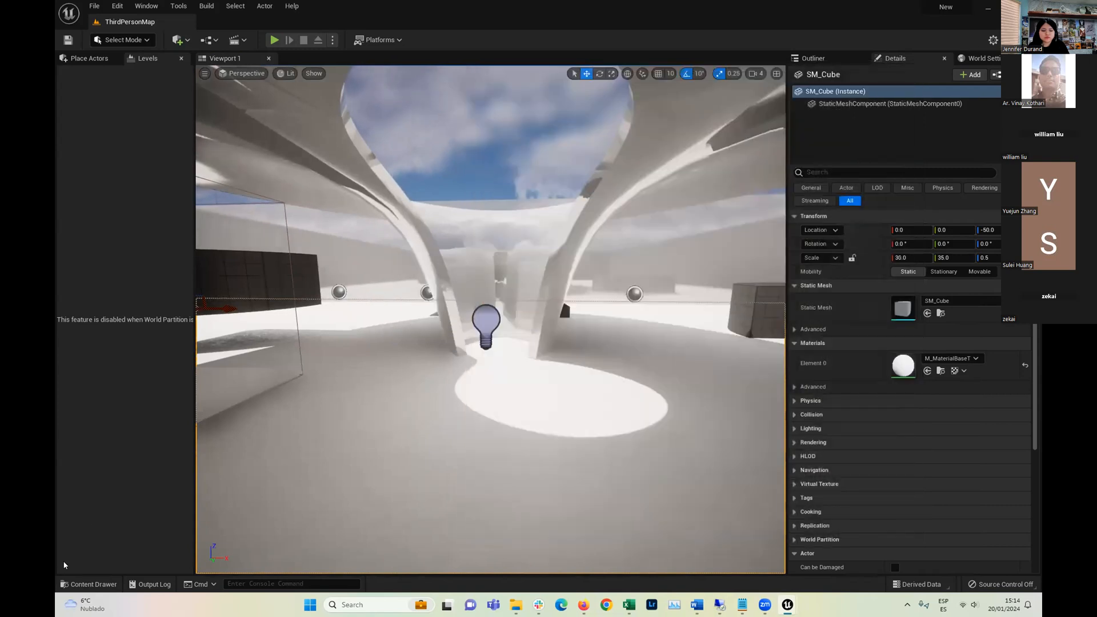
# Create a material instance from M_Material_Base1 in the Materials folder, keeping the name M_Material_Base1_Inst
pyautogui.click(90, 584)
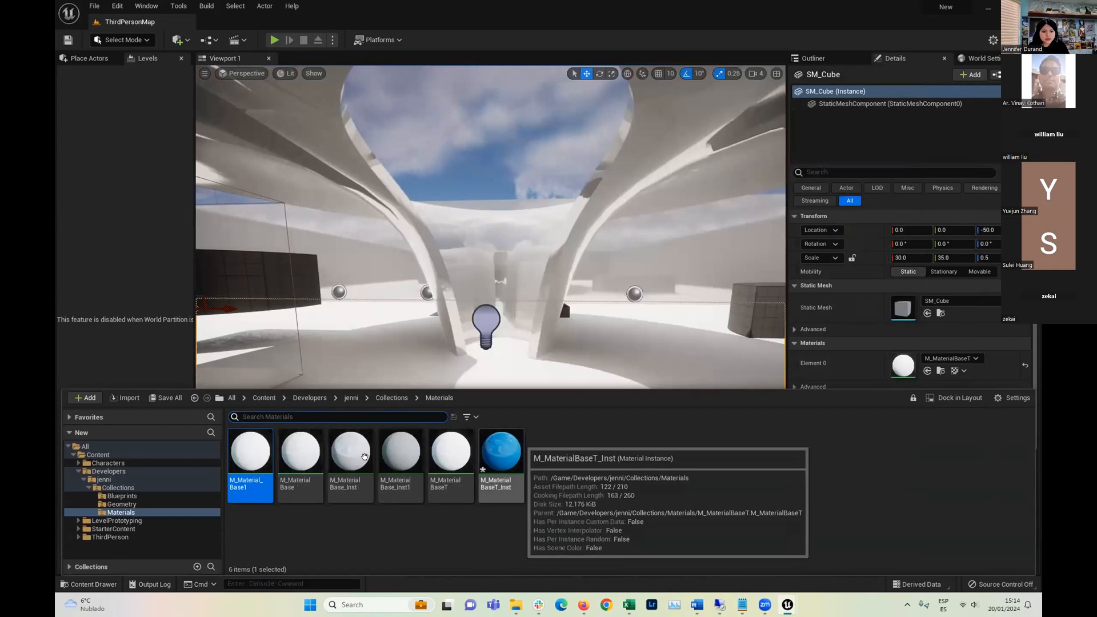
pyautogui.rightClick(243, 460)
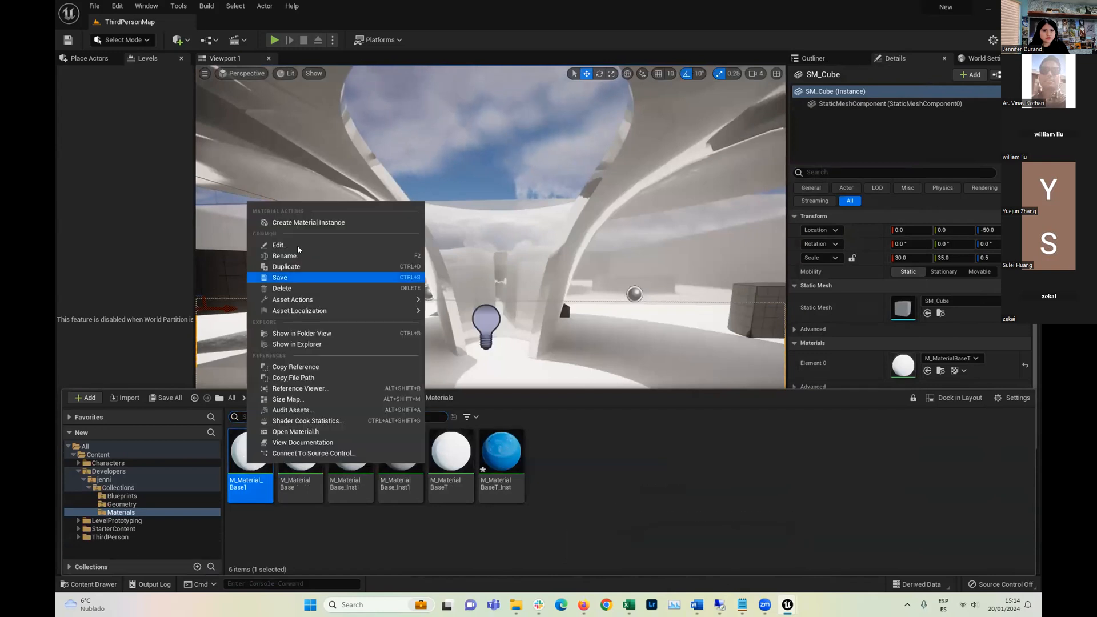
pyautogui.click(308, 225)
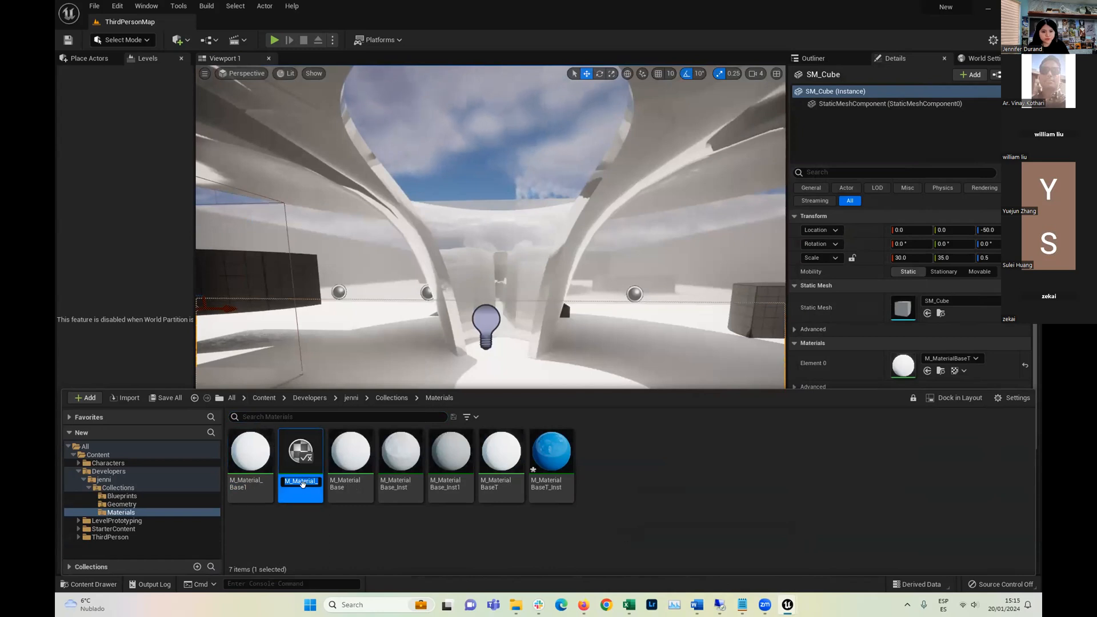
pyautogui.press('Return')
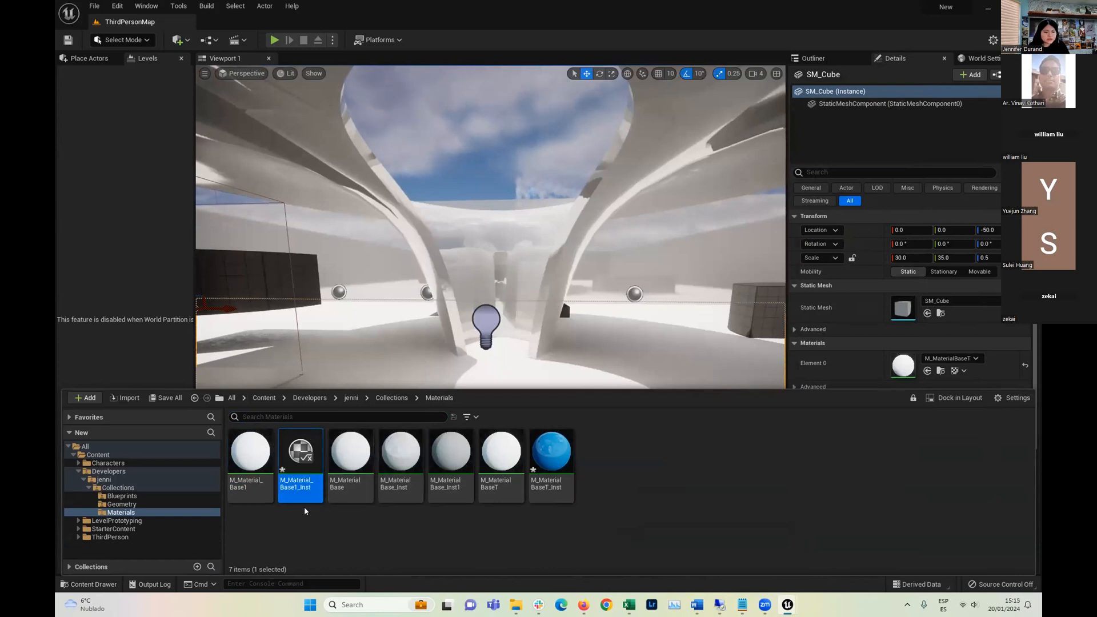
# Open M_Material_Base1_Inst full size to view its scalar and vector parameters, and return to the level
pyautogui.doubleClick(297, 455)
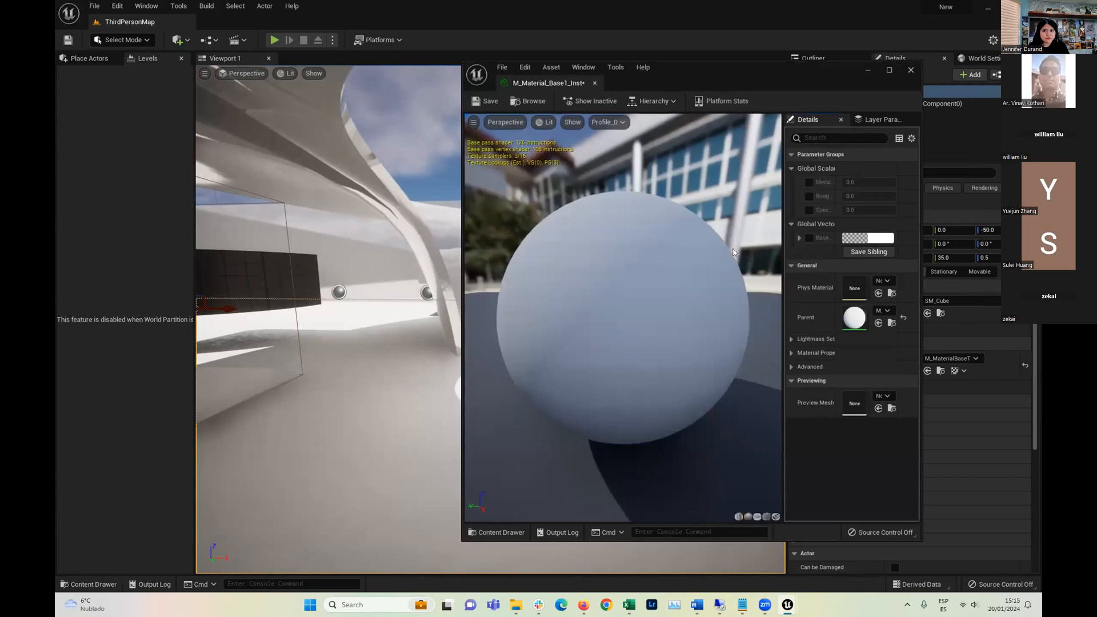
pyautogui.click(889, 70)
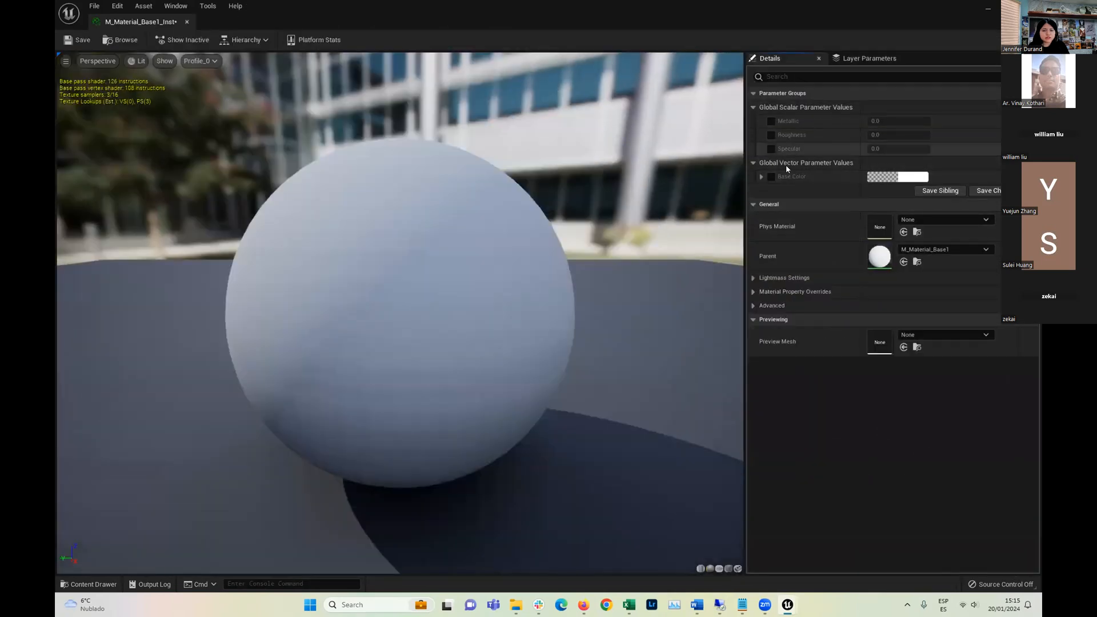
pyautogui.click(989, 8)
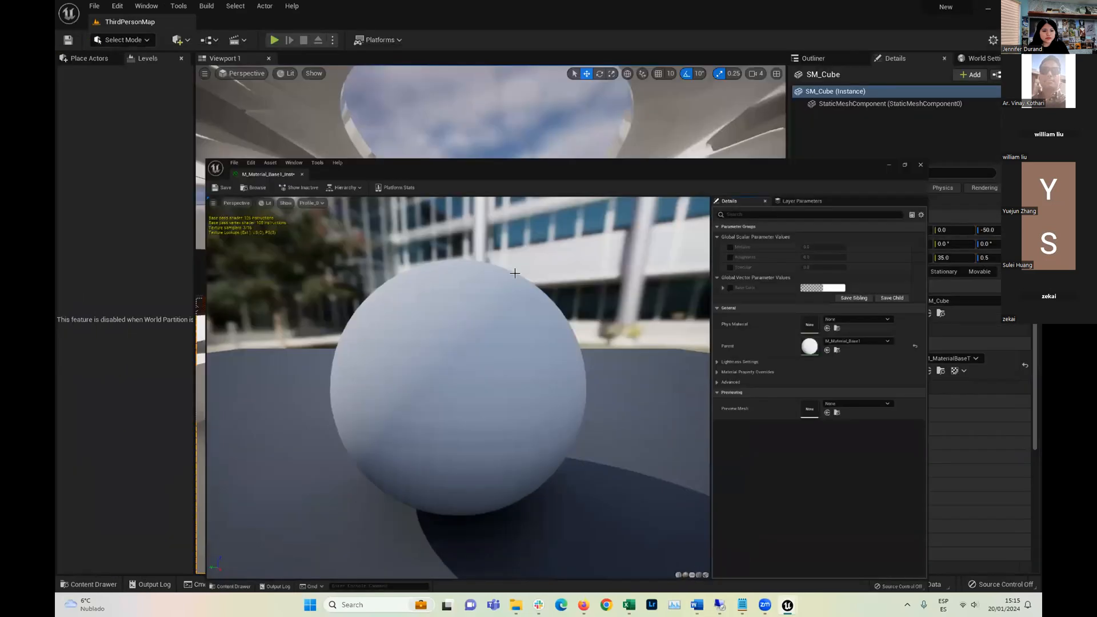
# Reopen M_Material_Base1_Inst from the Materials folder and open its parent material, M_Material_Base1, from it
pyautogui.click(118, 585)
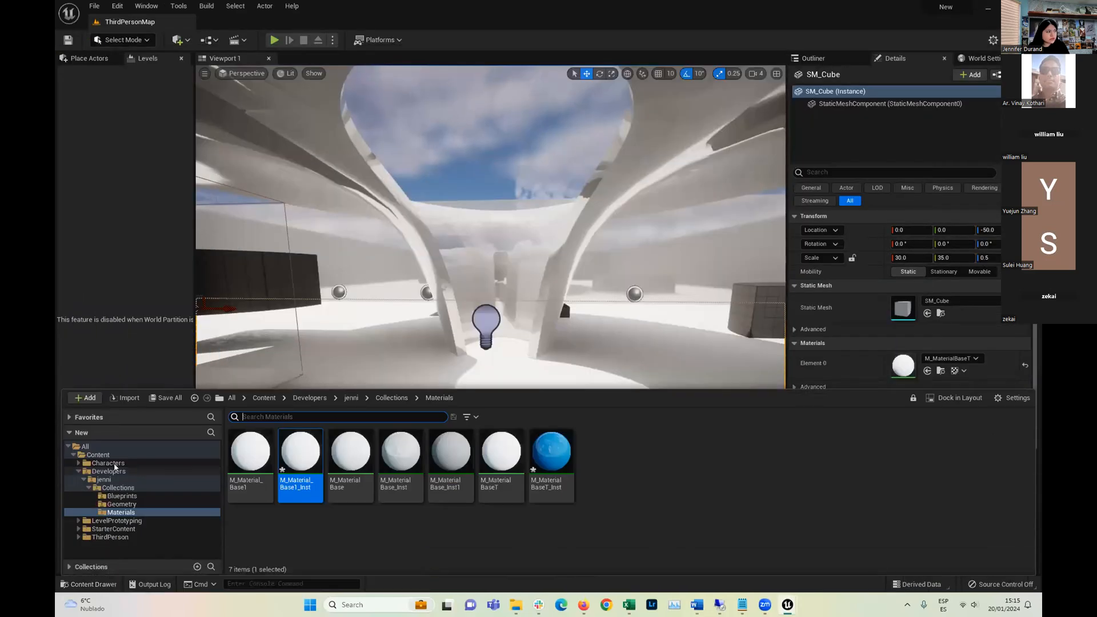
pyautogui.click(254, 457)
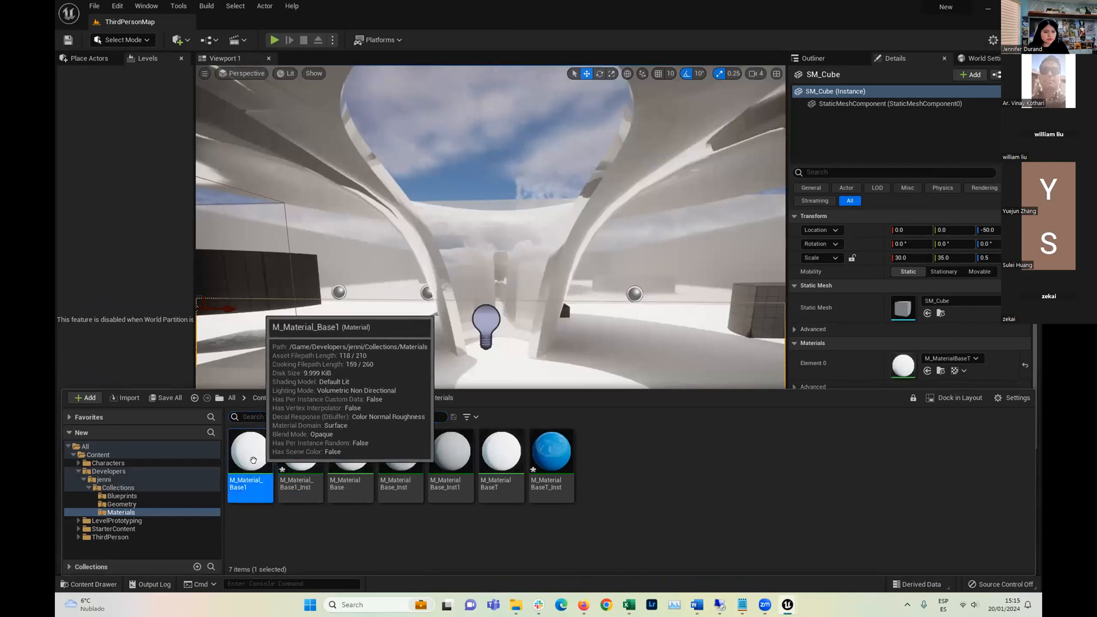
pyautogui.doubleClick(301, 454)
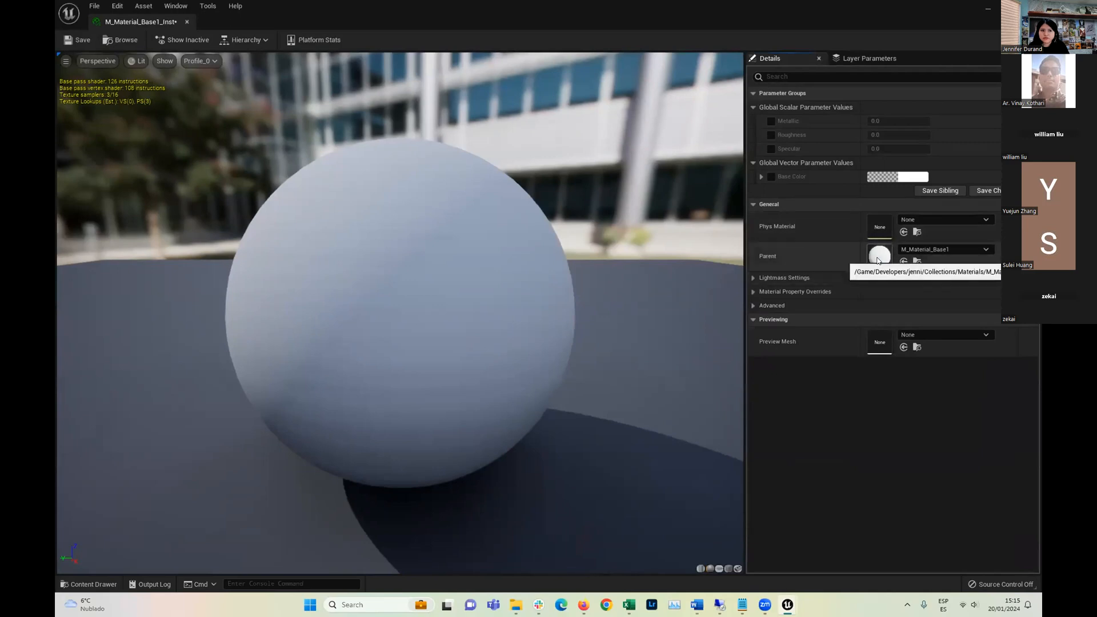
pyautogui.doubleClick(879, 257)
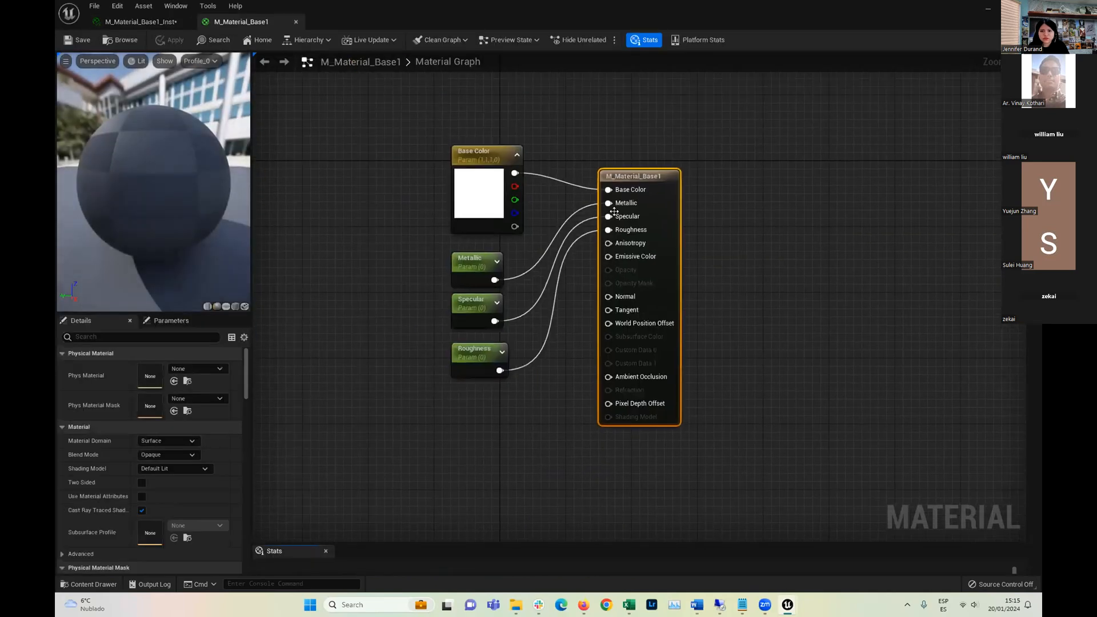
# Move the main material node farther right in the graph and shift the four parameter nodes together up and to the right
pyautogui.moveTo(614, 211); pyautogui.dragTo(788, 212)
pyautogui.moveTo(397, 135); pyautogui.dragTo(632, 448)
pyautogui.moveTo(470, 194); pyautogui.dragTo(561, 151)
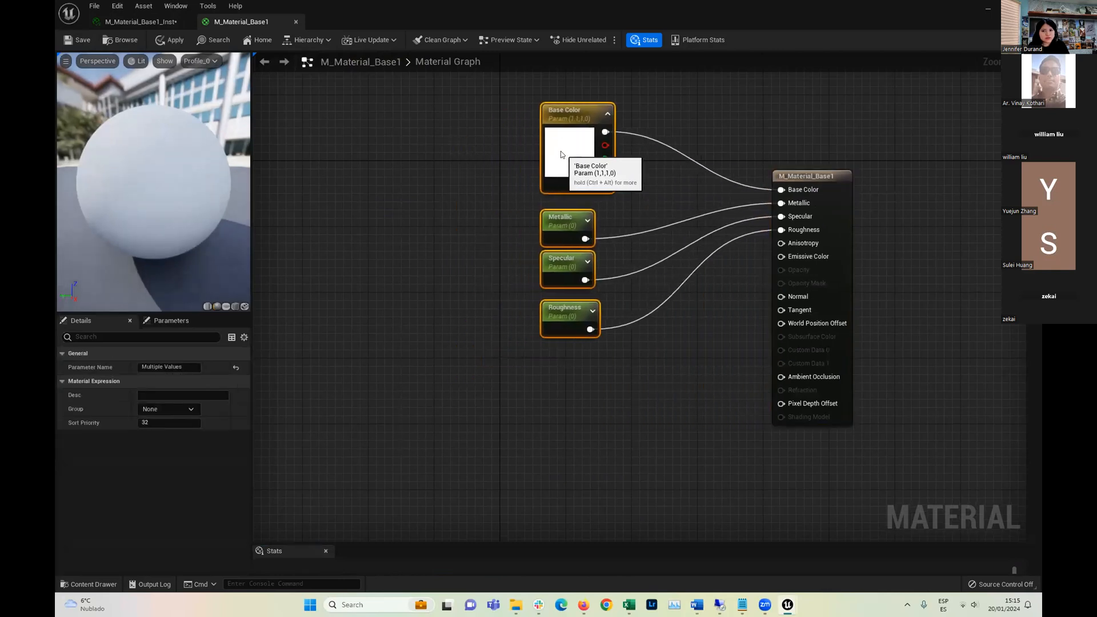
pyautogui.click(633, 397)
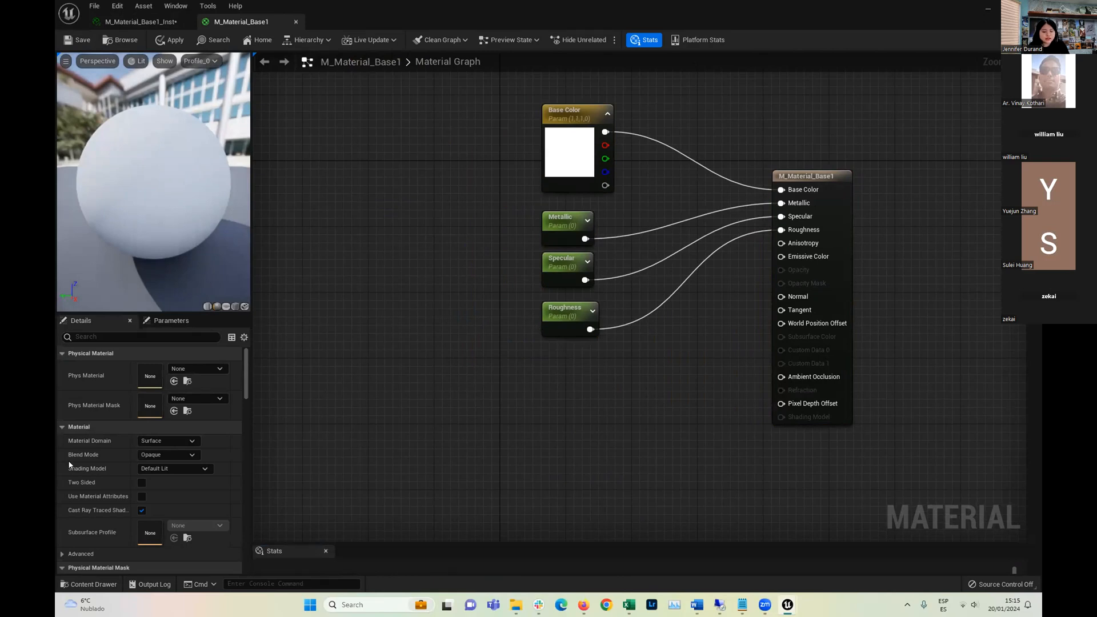
# Add a Texture Sample node and place it just below the Roughness parameter node
pyautogui.click(548, 149)
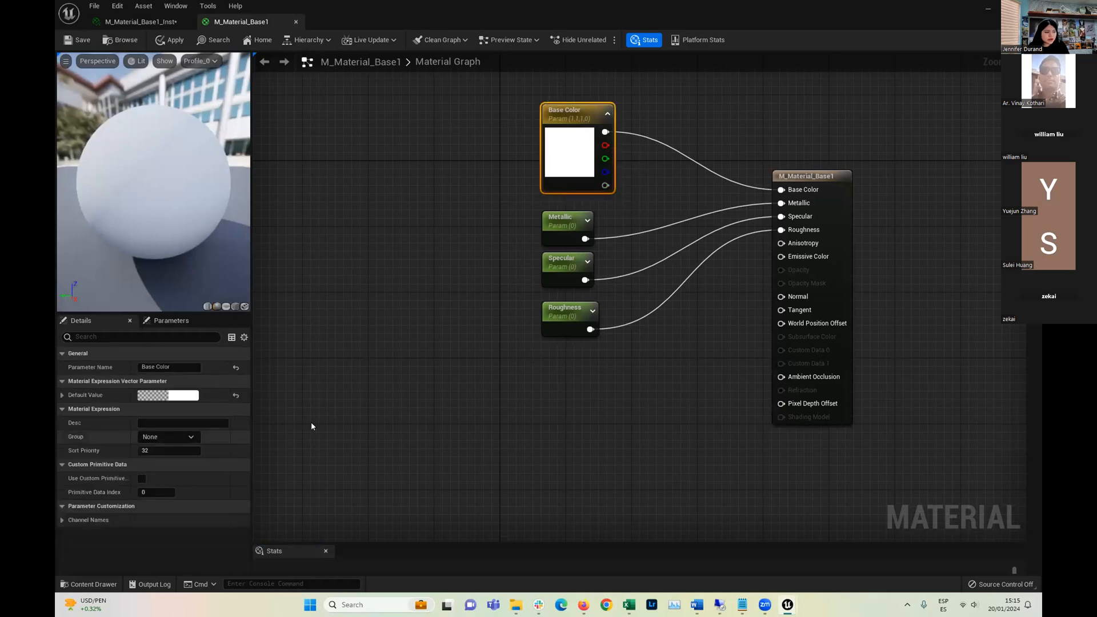
pyautogui.rightClick(553, 385)
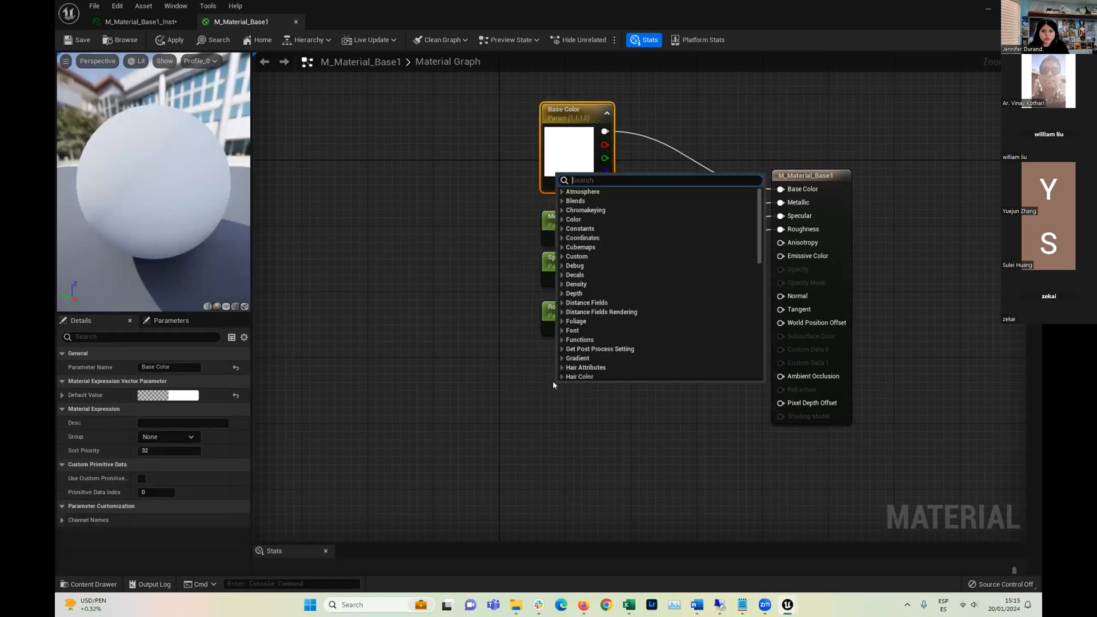
pyautogui.click(526, 380)
pyautogui.click(539, 376)
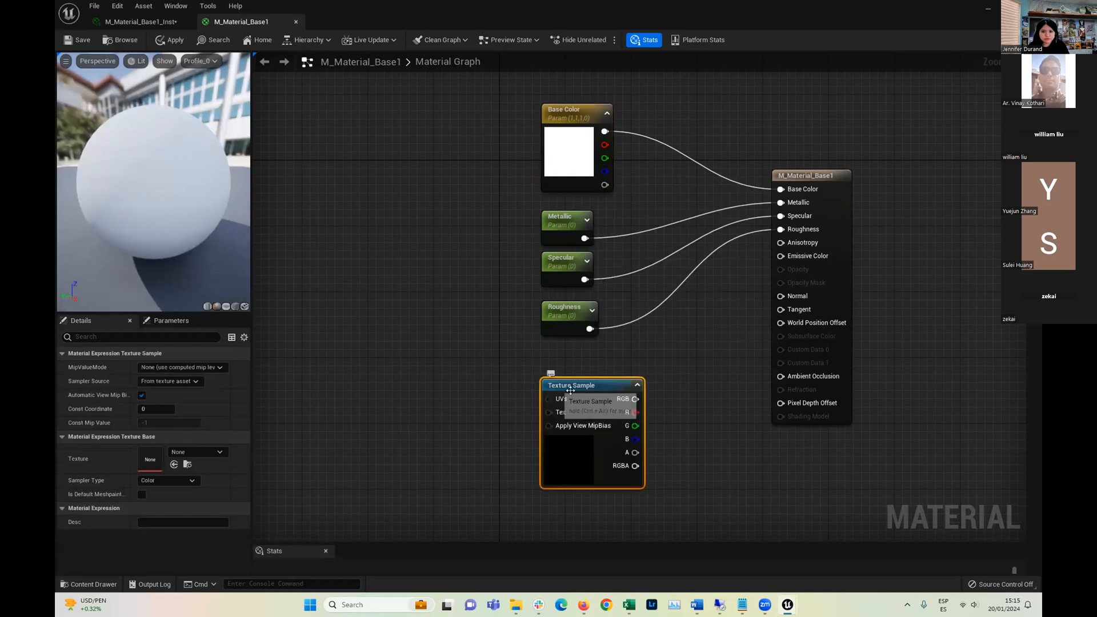
pyautogui.moveTo(587, 370); pyautogui.dragTo(584, 367)
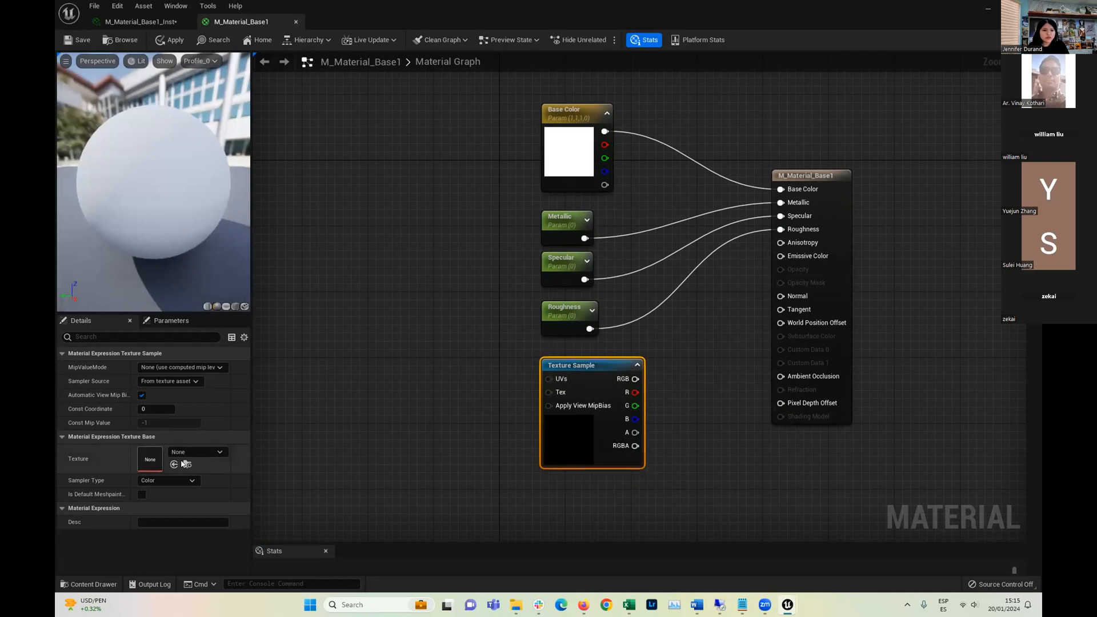
# Search the texture assets for "water" and assign T_Water_N to the Texture Sample node
pyautogui.click(217, 452)
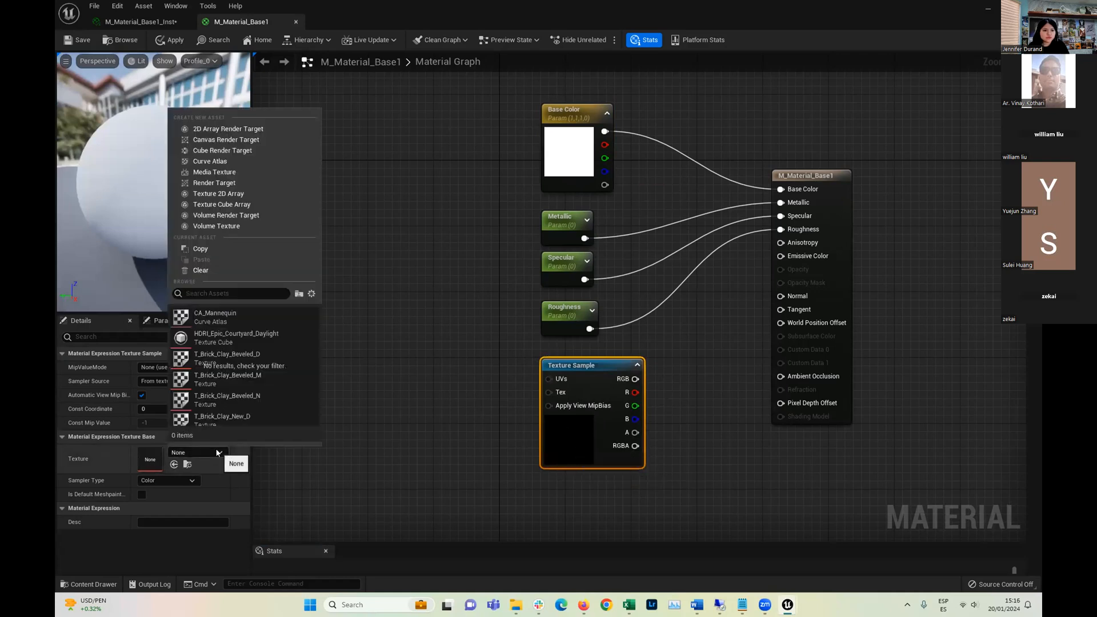
pyautogui.write('water')
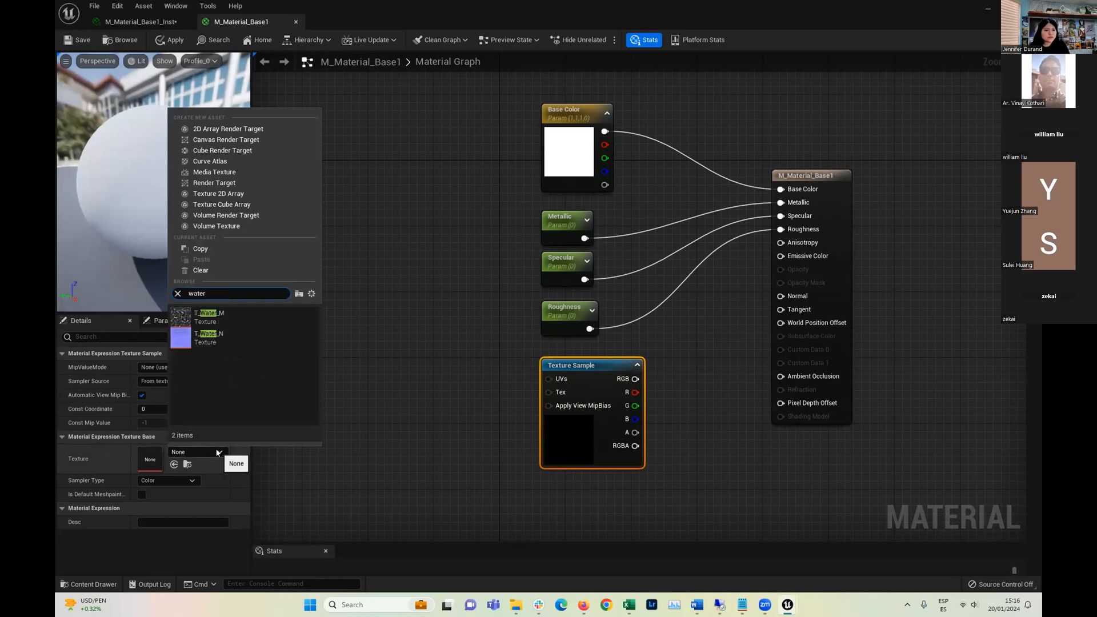
pyautogui.click(216, 342)
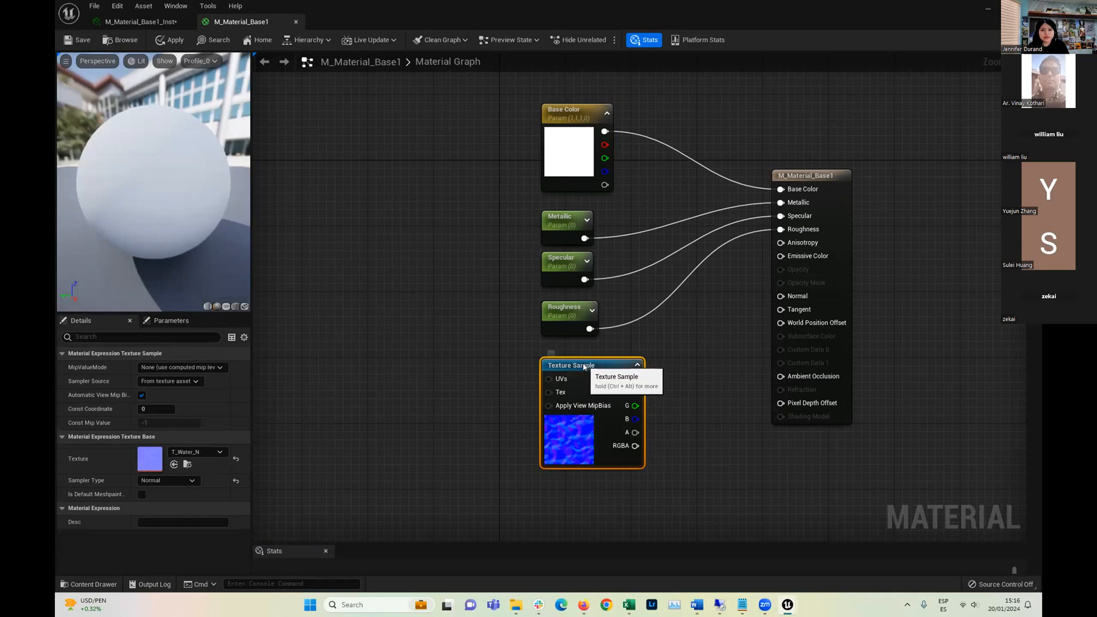
pyautogui.moveTo(580, 366); pyautogui.dragTo(585, 372)
pyautogui.scroll(-4, 585, 401)
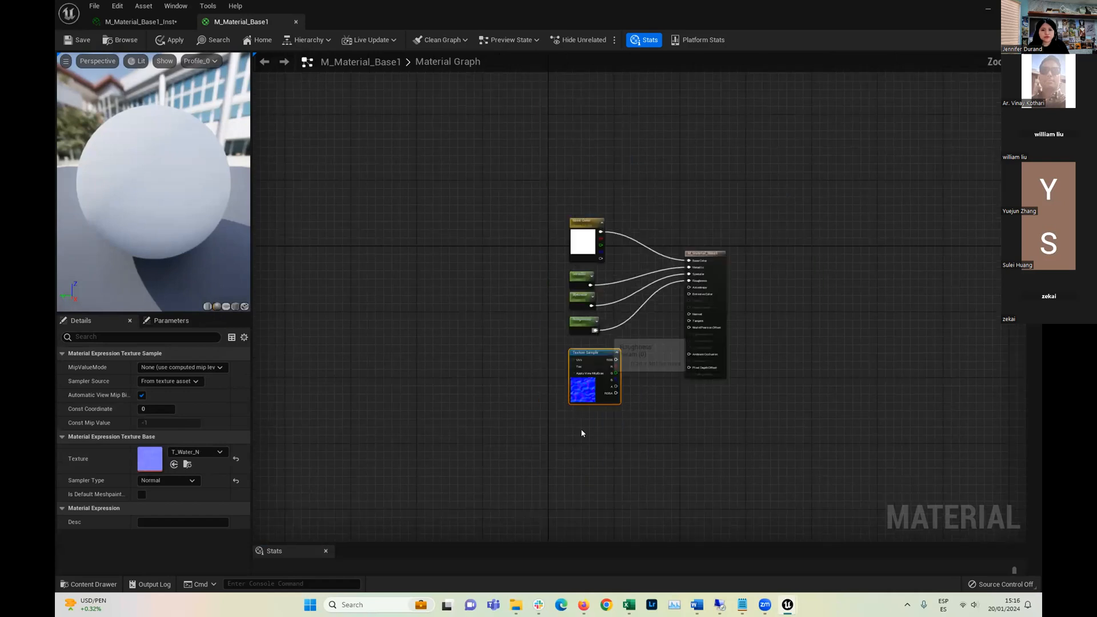
# Add a second Texture Sample node to the left of the first and assign it the T_Water_N texture
pyautogui.scroll(3, 596, 320)
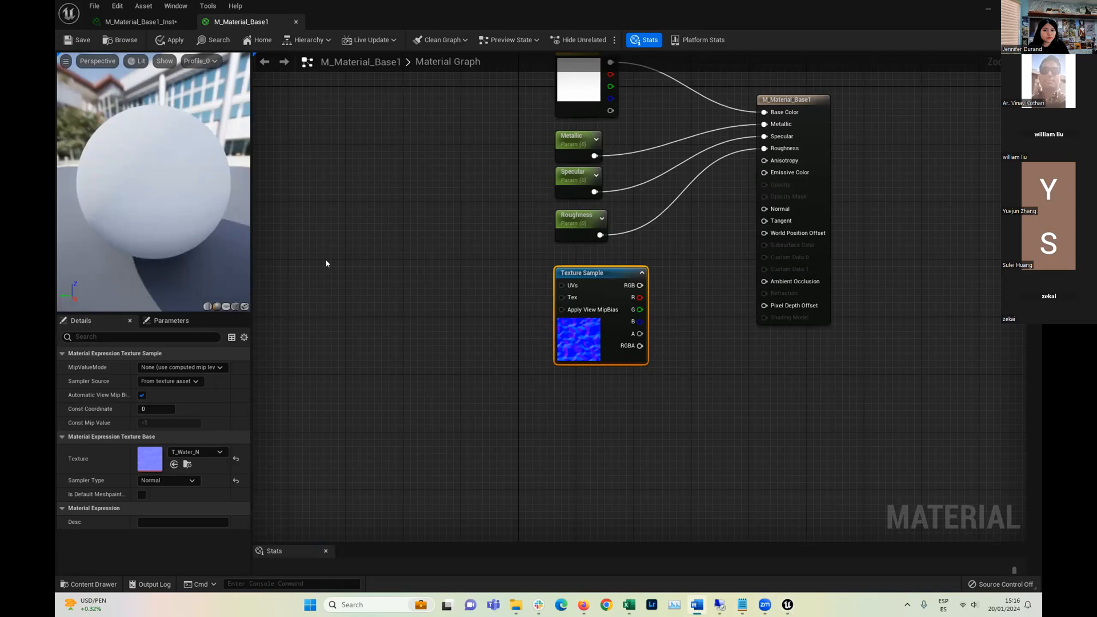
pyautogui.click(598, 398)
pyautogui.click(555, 355)
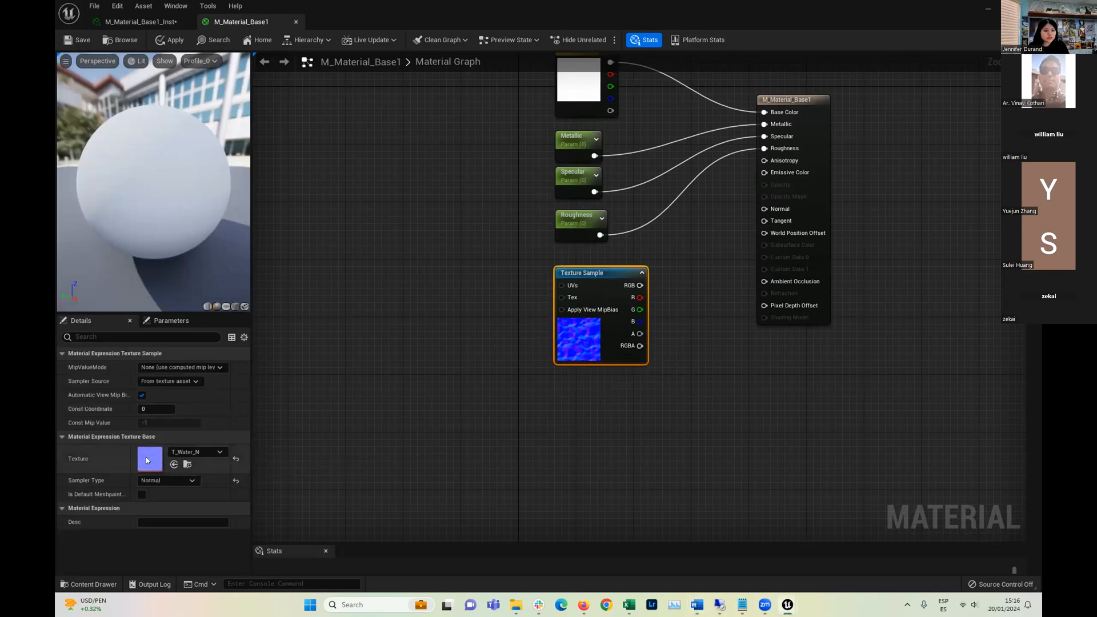
pyautogui.click(430, 400)
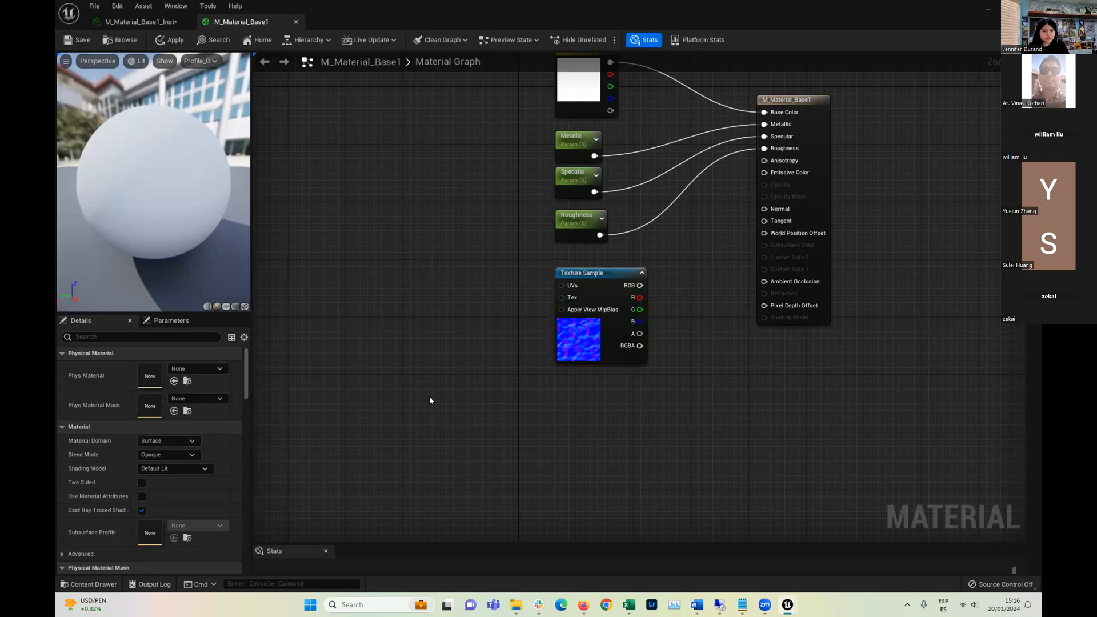
pyautogui.click(430, 401)
pyautogui.moveTo(451, 407); pyautogui.dragTo(394, 278)
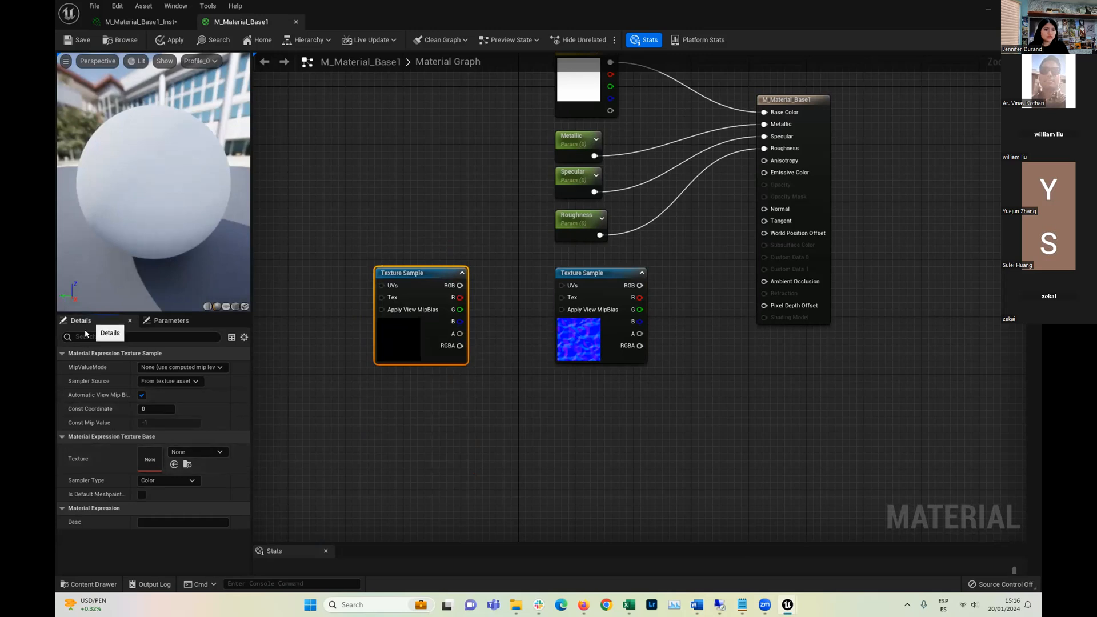
pyautogui.click(172, 452)
pyautogui.write('water')
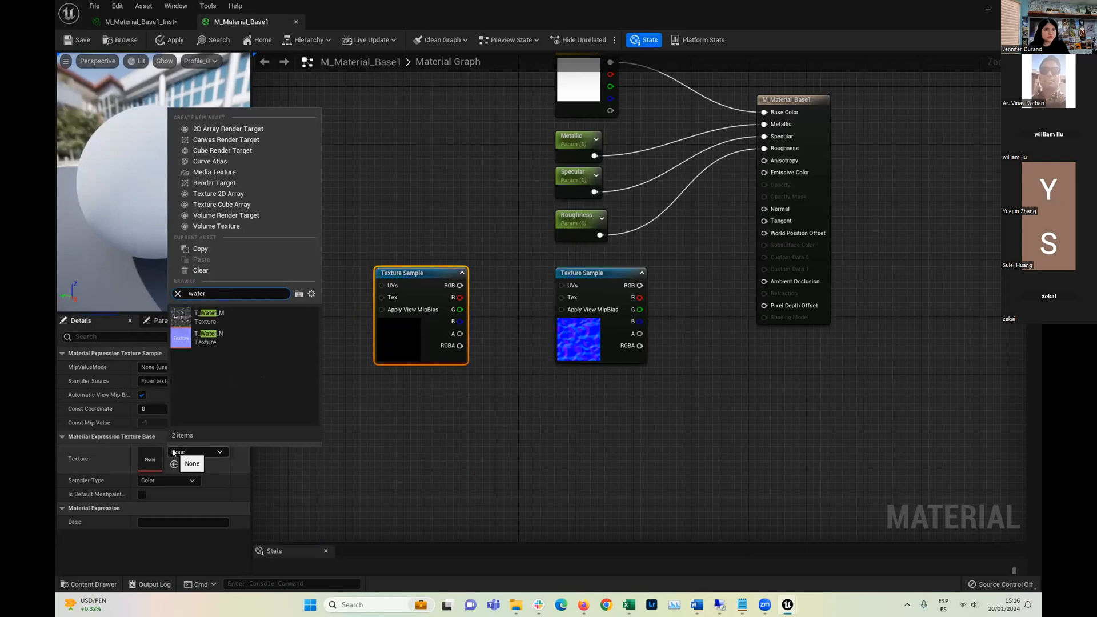
pyautogui.click(217, 343)
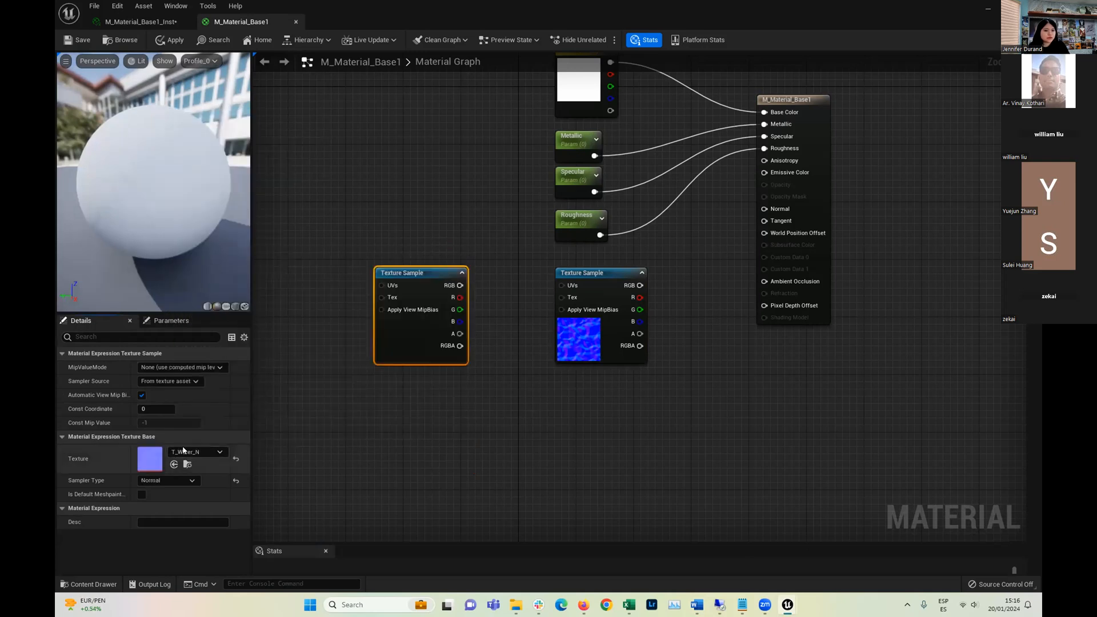
# Delete the first Texture Sample node and move the second one into its place below Roughness
pyautogui.moveTo(423, 346); pyautogui.dragTo(582, 347)
pyautogui.click(583, 290)
pyautogui.press('Delete')
pyautogui.click(425, 347)
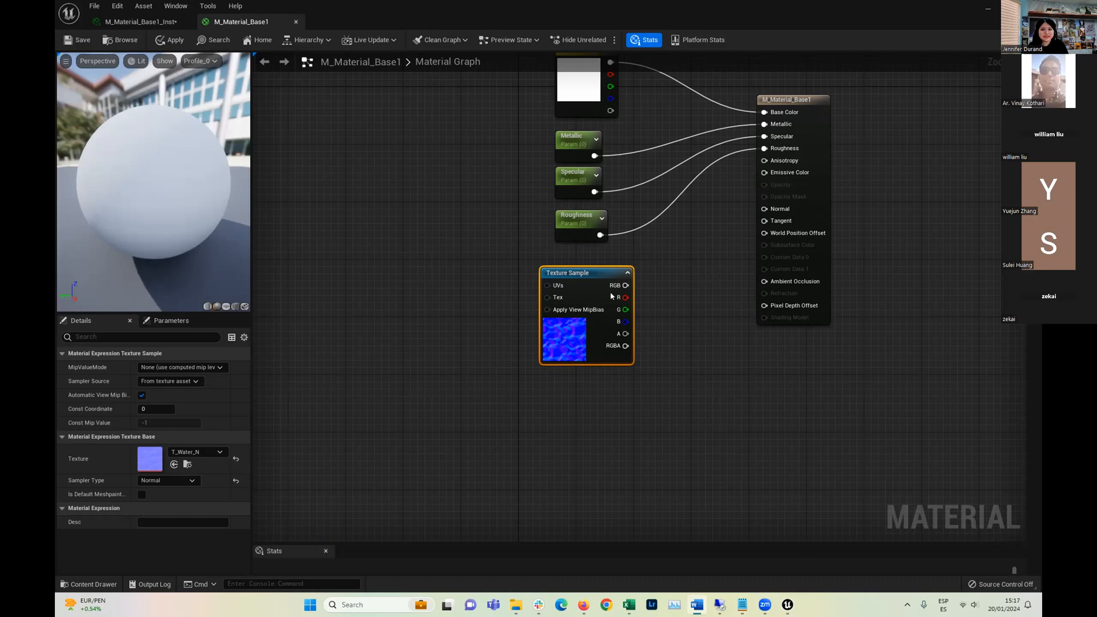
# Reposition the remaining Texture Sample node slightly lower, beneath the Roughness parameter node
pyautogui.moveTo(585, 273); pyautogui.dragTo(570, 280)
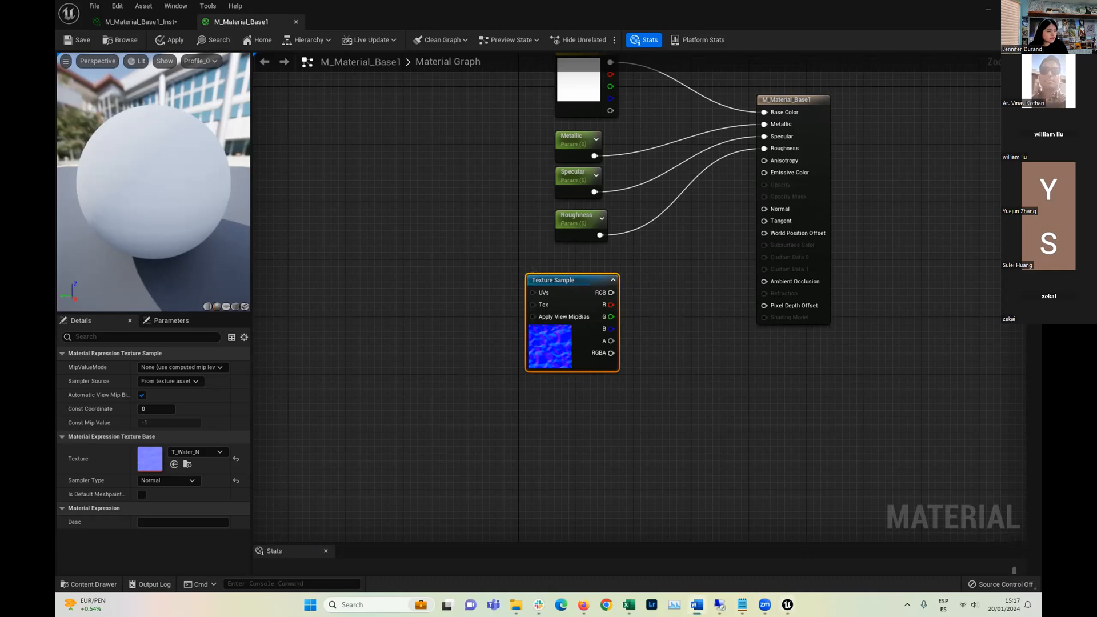
pyautogui.click(558, 410)
pyautogui.click(553, 296)
pyautogui.click(578, 410)
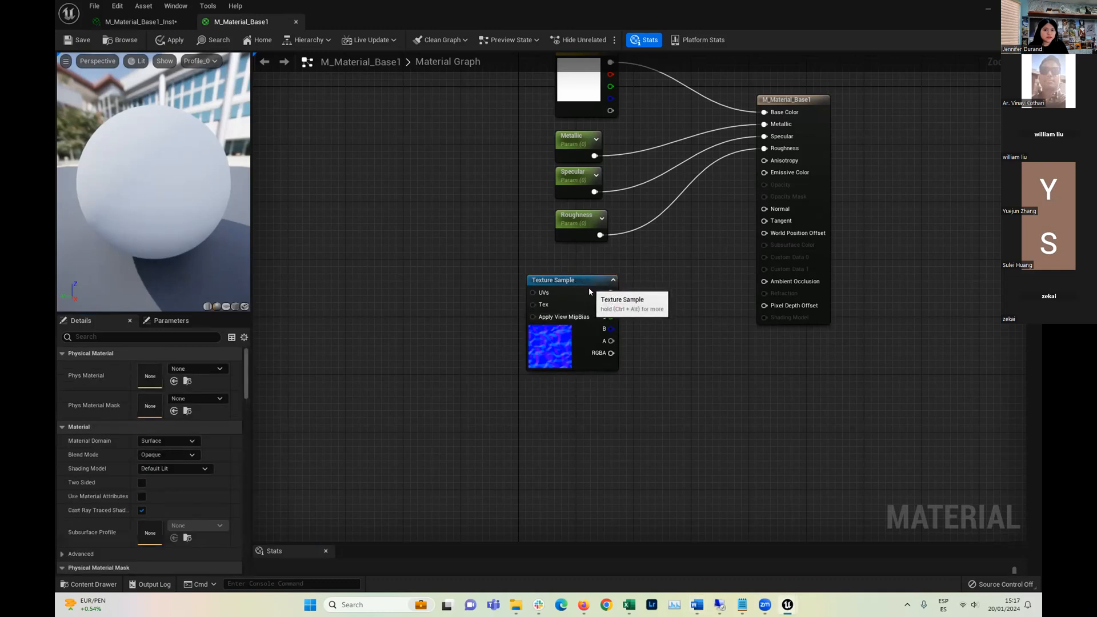
pyautogui.moveTo(590, 291); pyautogui.dragTo(597, 299)
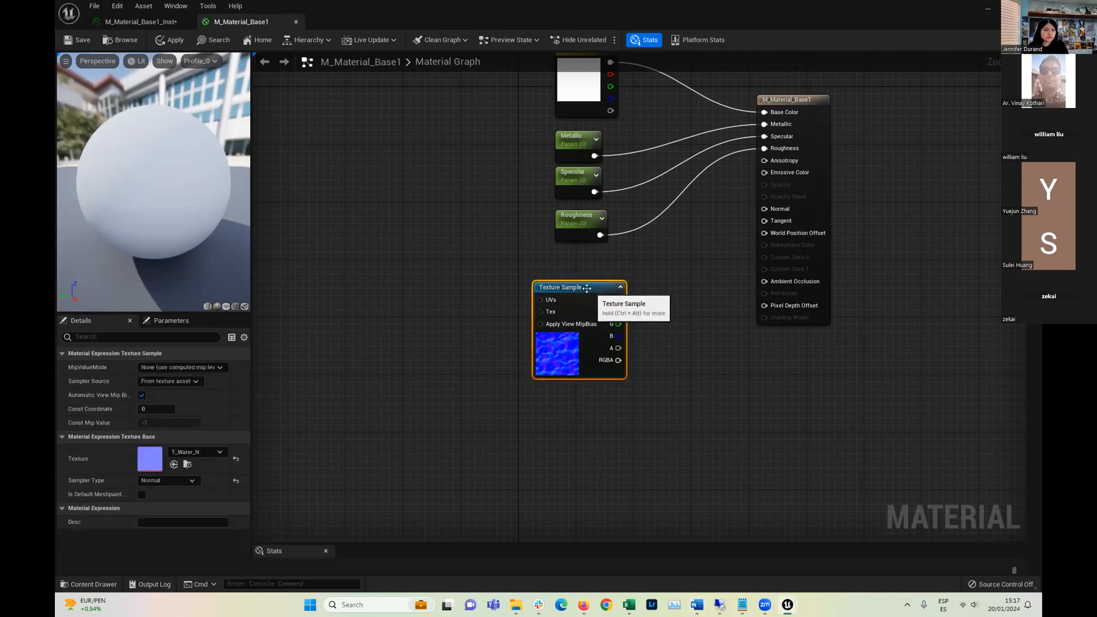
# Add a Panner node before the Texture Sample, connect its output to the Texture Sample's UVs input, and align the two nodes
pyautogui.click(403, 341)
pyautogui.rightClick(367, 332)
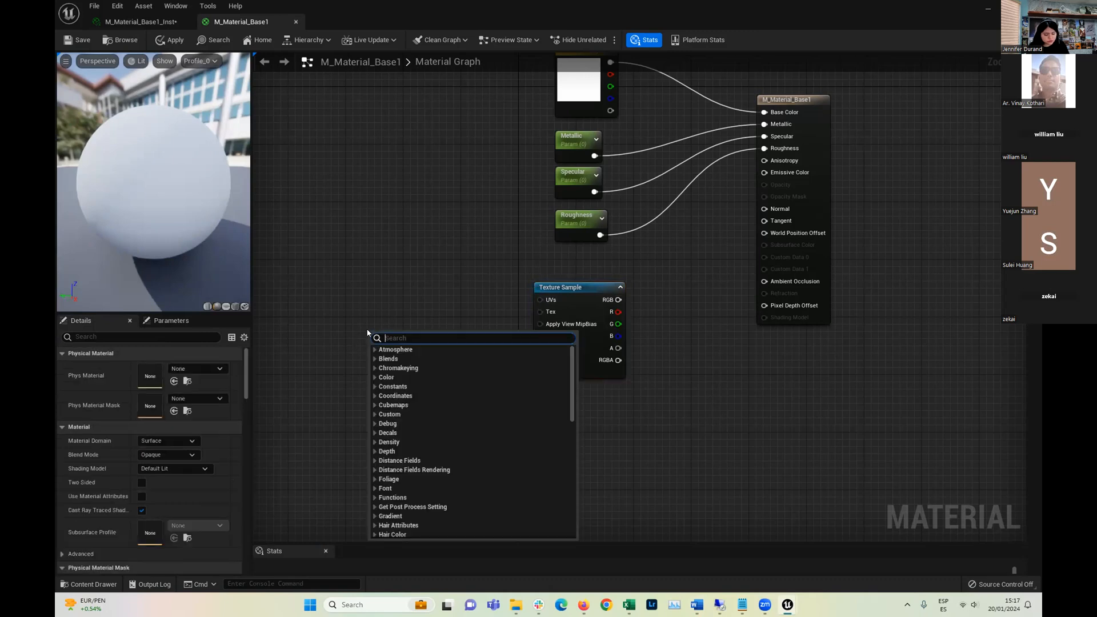
pyautogui.write('panne')
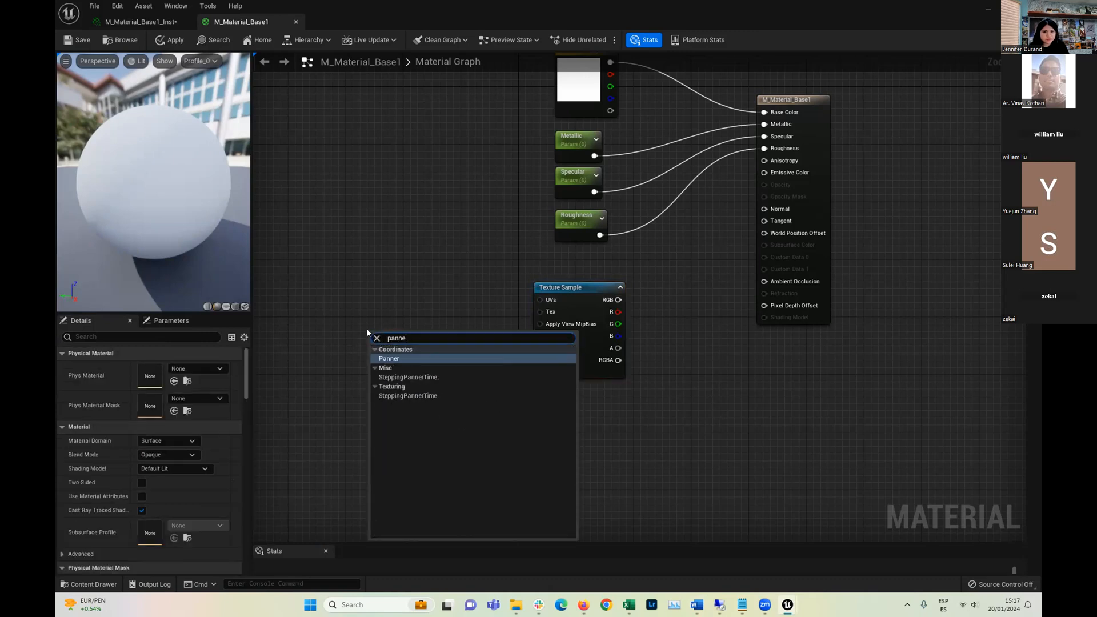
pyautogui.click(394, 359)
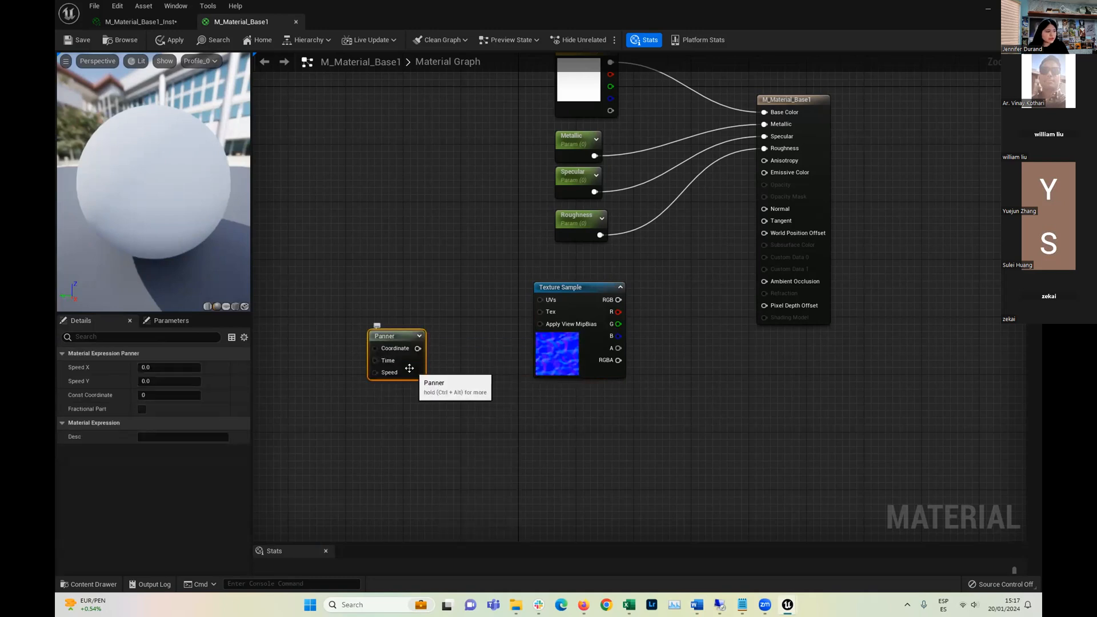
pyautogui.moveTo(433, 349); pyautogui.dragTo(460, 341)
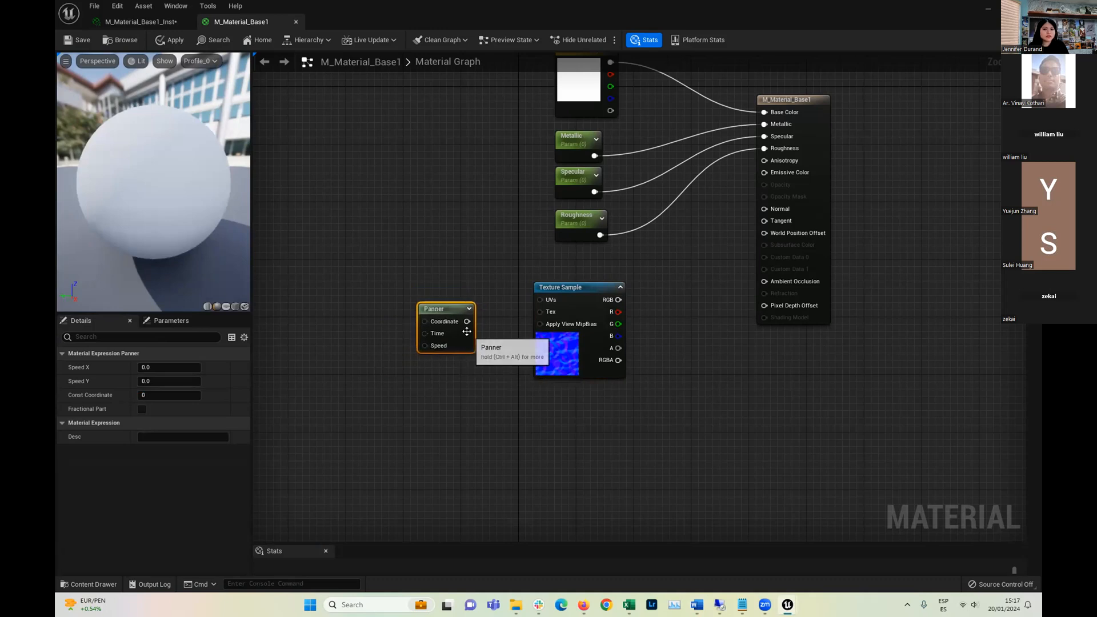
pyautogui.moveTo(467, 322); pyautogui.dragTo(539, 299)
pyautogui.moveTo(454, 309)
pyautogui.mouseDown()
pyautogui.moveTo(469, 280)
pyautogui.moveTo(459, 290)
pyautogui.mouseUp()
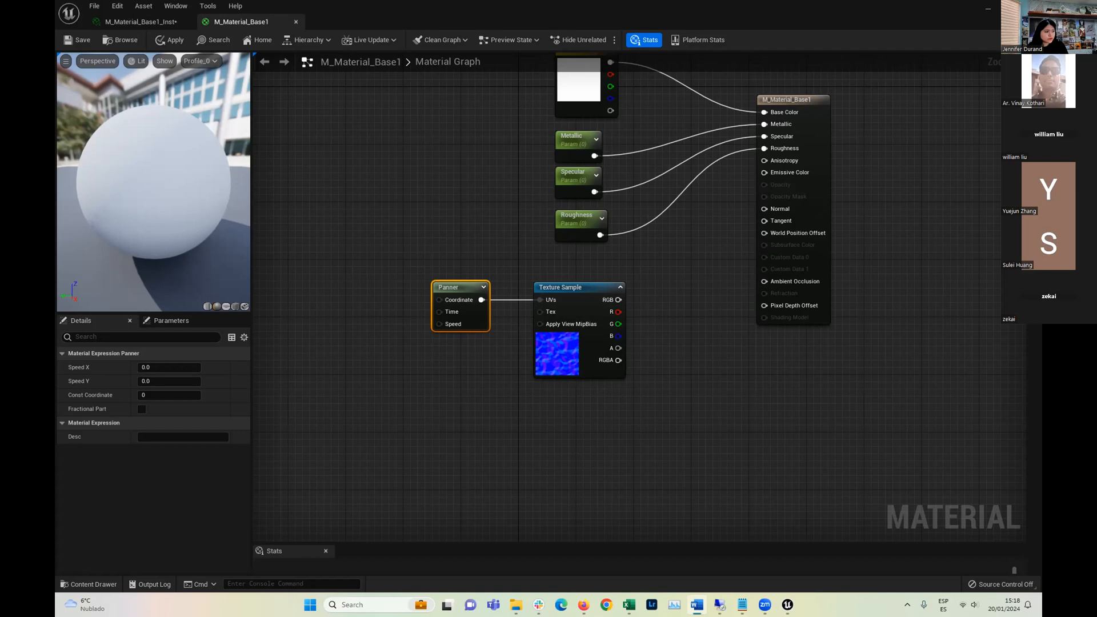
# Add a Multiply node to the left of the Panner and connect its output to the Panner's Coordinate input
pyautogui.click(419, 424)
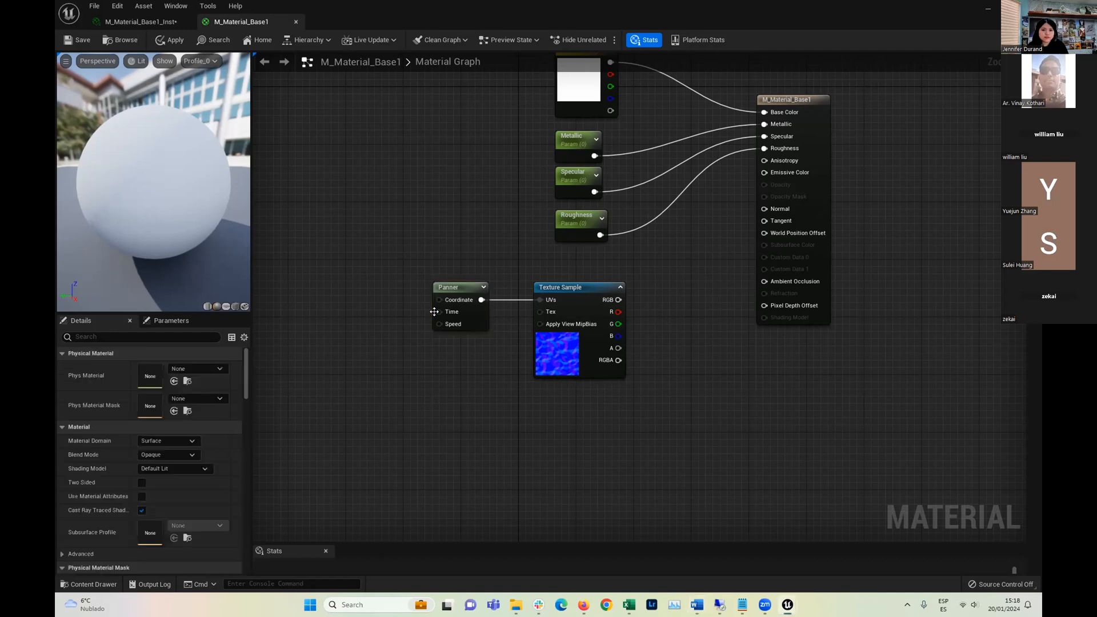
pyautogui.click(446, 290)
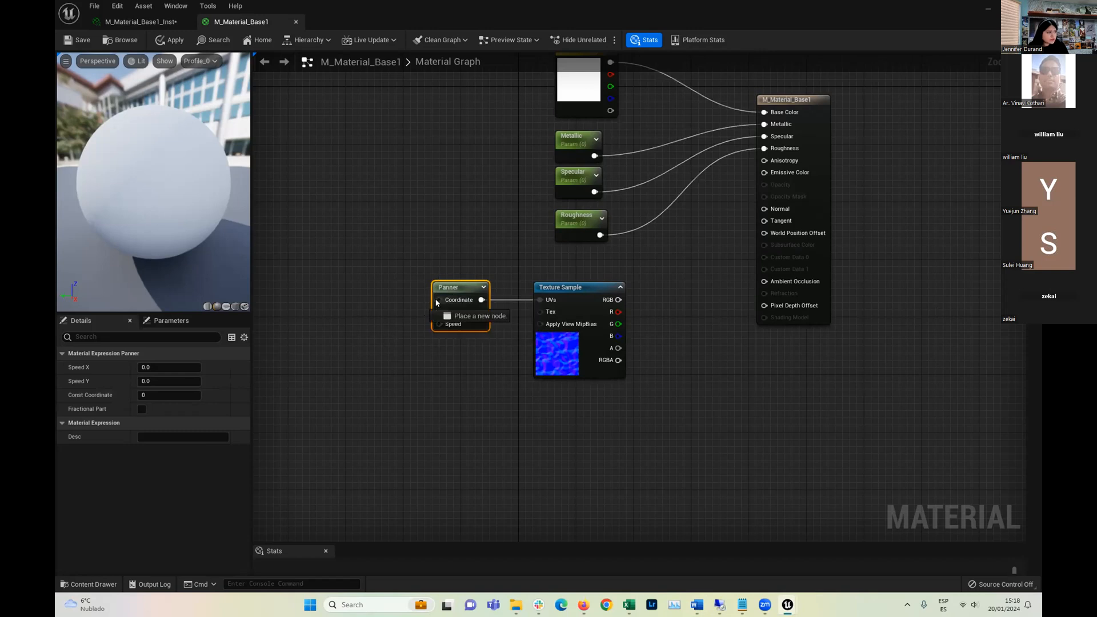
pyautogui.rightClick(364, 305)
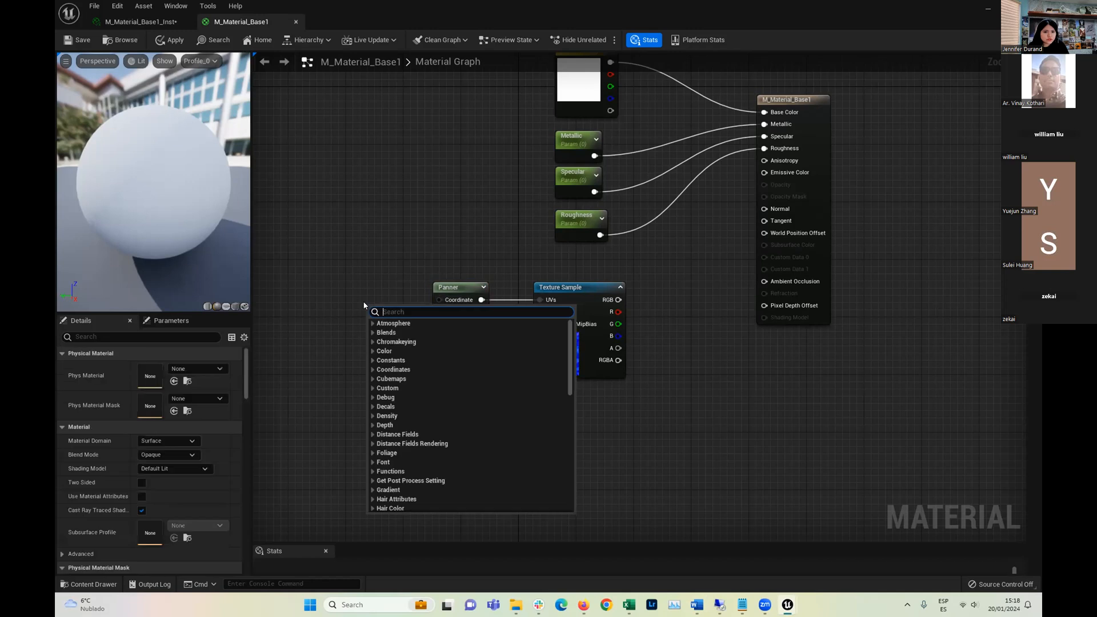
pyautogui.write('multi')
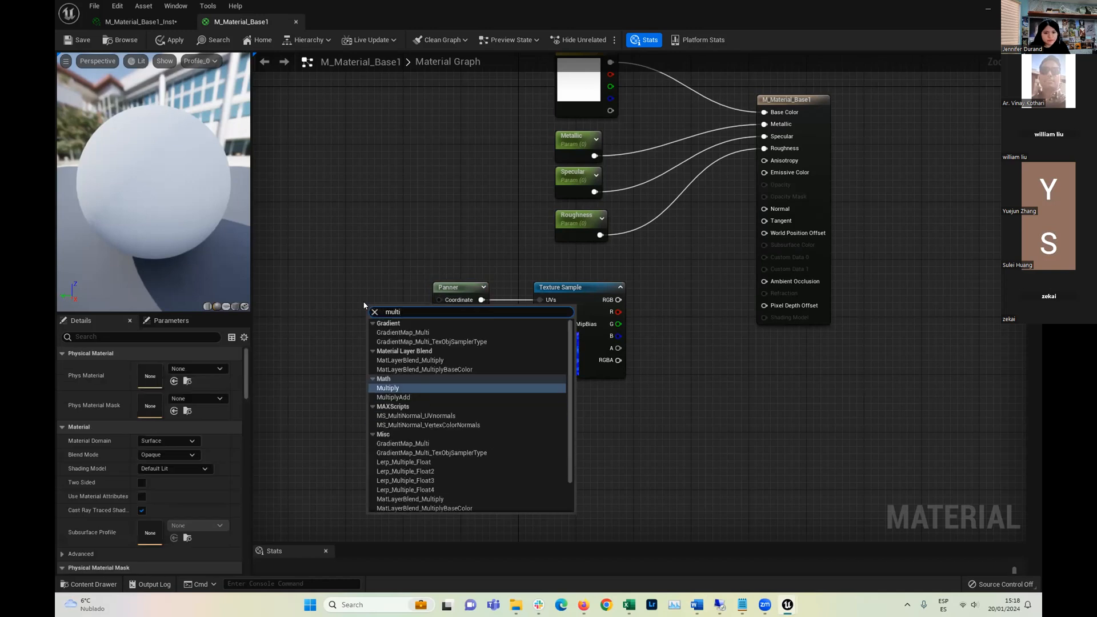
pyautogui.click(403, 387)
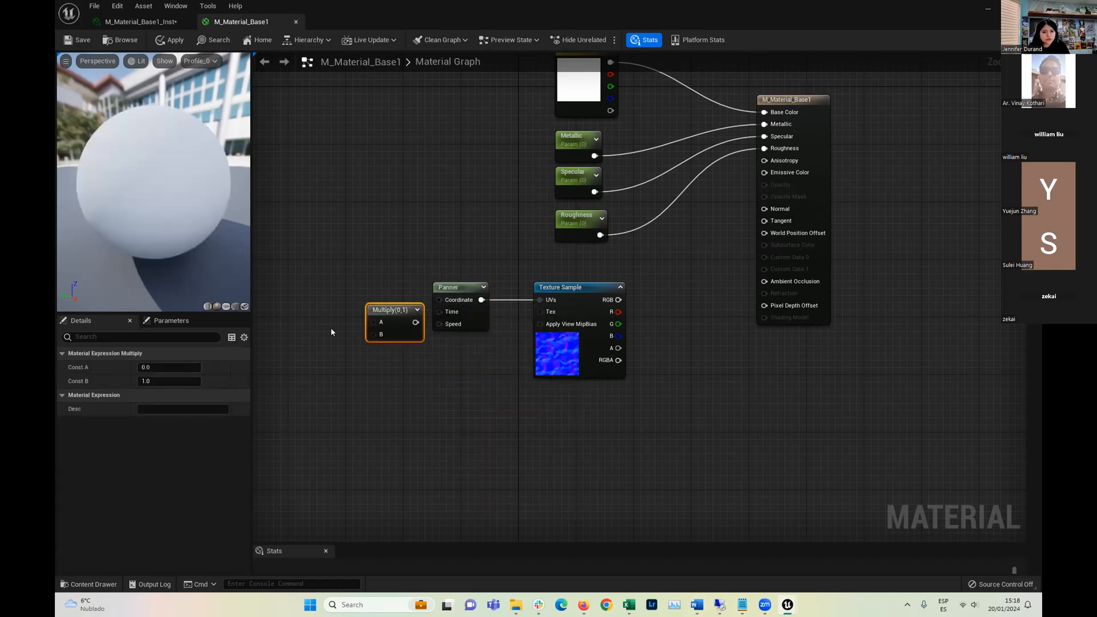
pyautogui.moveTo(388, 309); pyautogui.dragTo(354, 280)
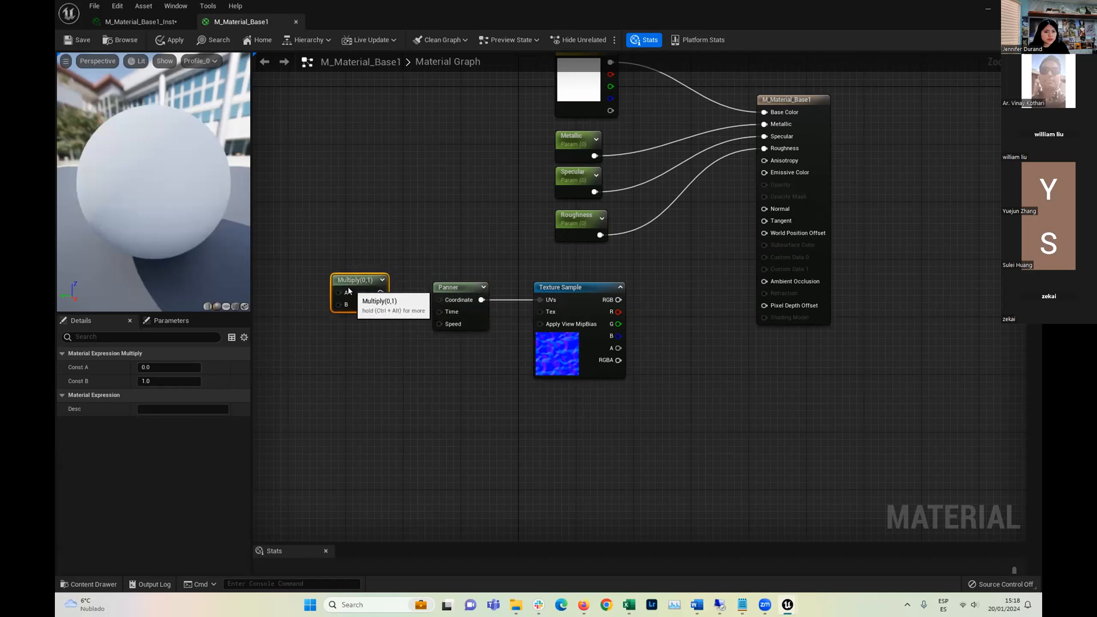
pyautogui.click(457, 289)
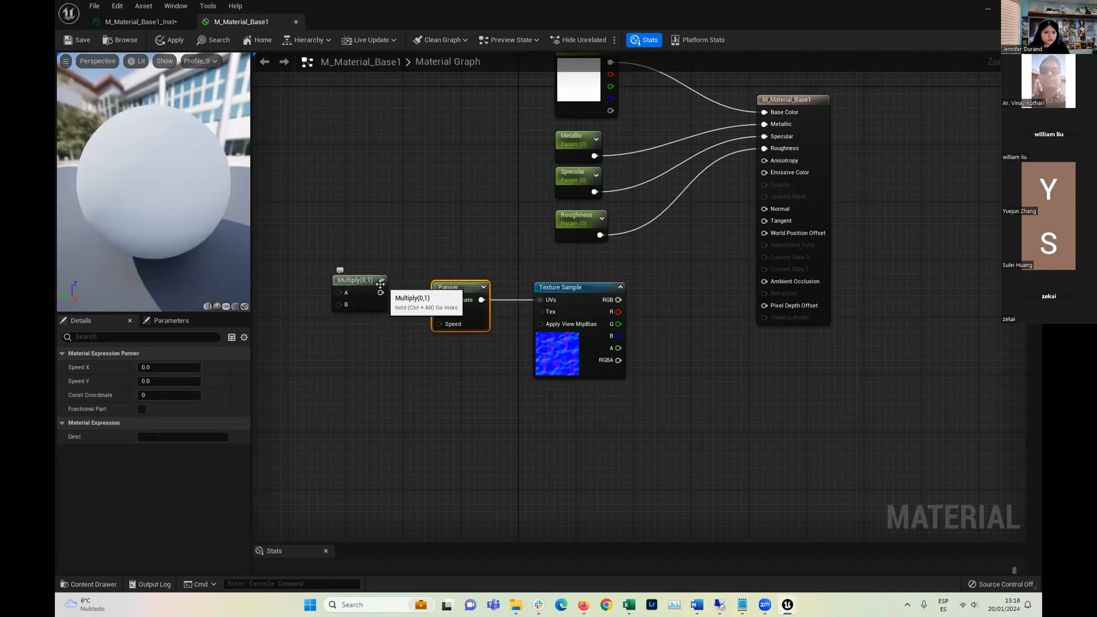
pyautogui.moveTo(381, 293); pyautogui.dragTo(439, 300)
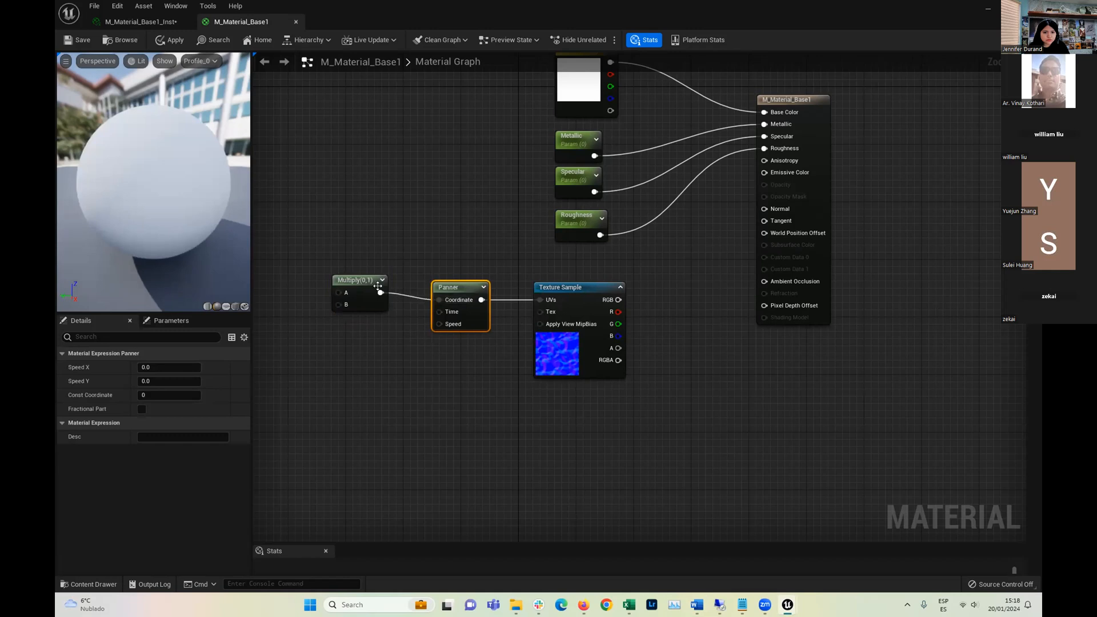
pyautogui.click(378, 285)
# Add a TextureCoordinate node to the left of the Multiply node and connect its output to the Multiply's A input
pyautogui.scroll(-1, 311, 280)
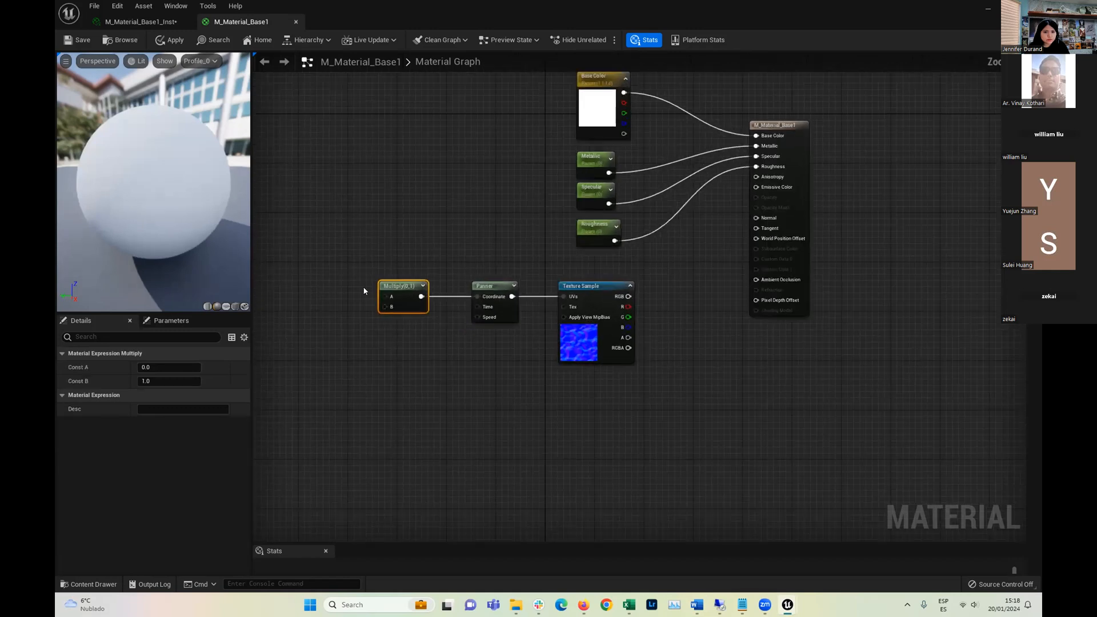
pyautogui.scroll(1, 364, 291)
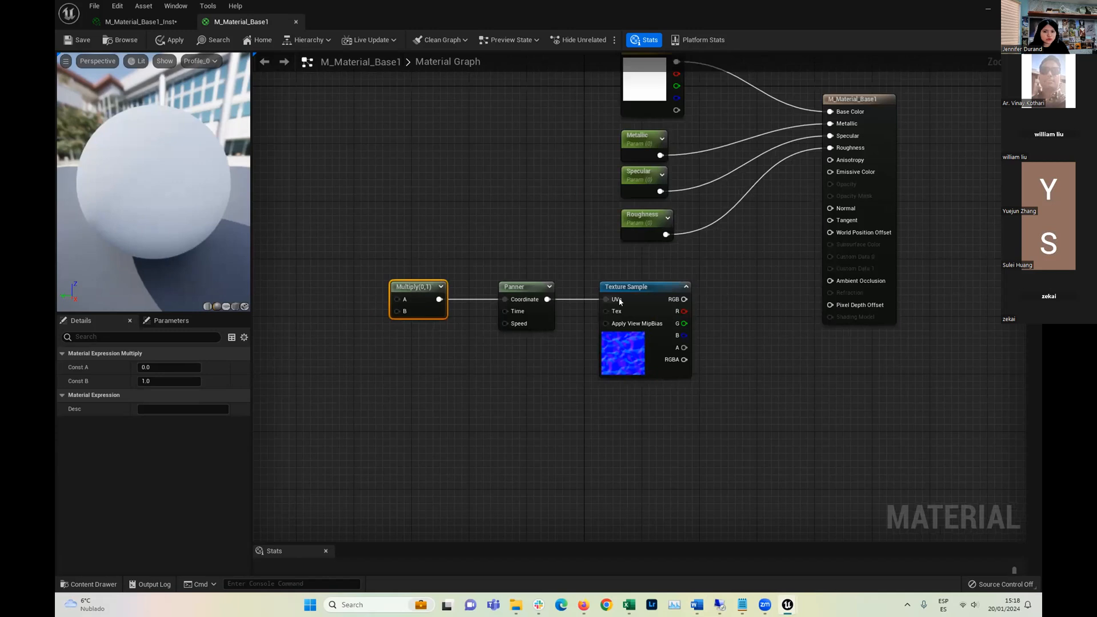
pyautogui.click(182, 321)
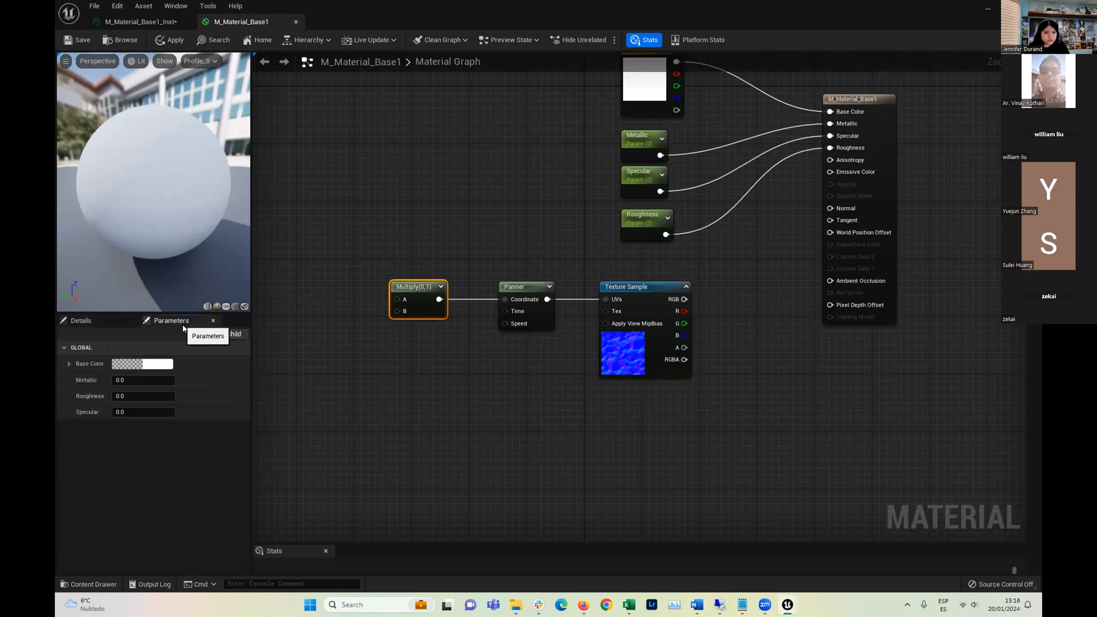
pyautogui.rightClick(356, 343)
pyautogui.write('texture coo')
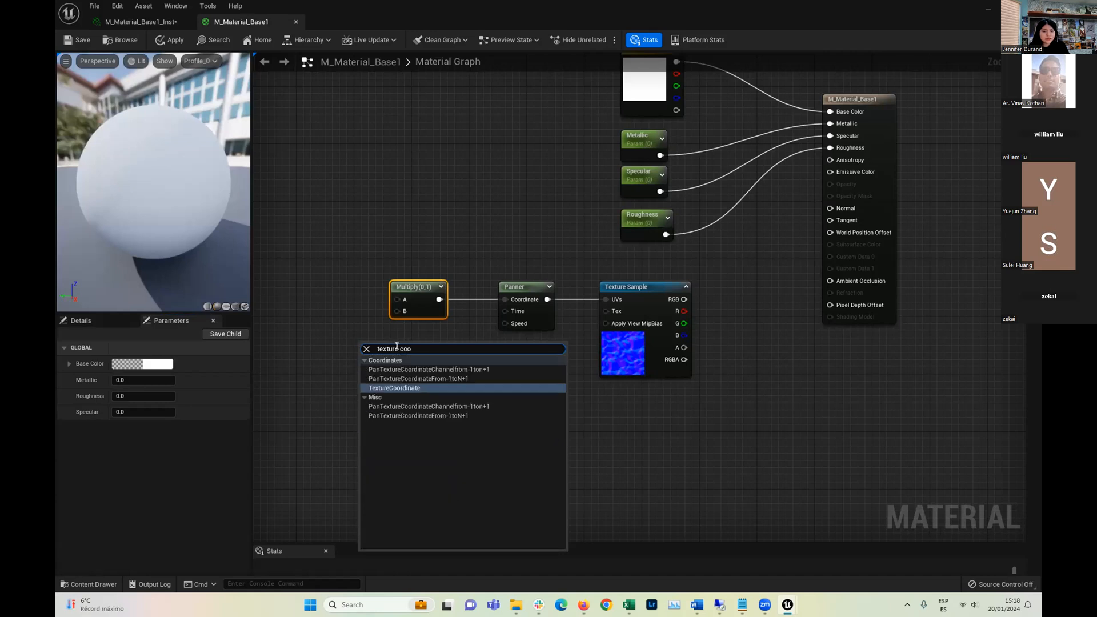
pyautogui.click(395, 389)
pyautogui.moveTo(382, 353); pyautogui.dragTo(315, 288)
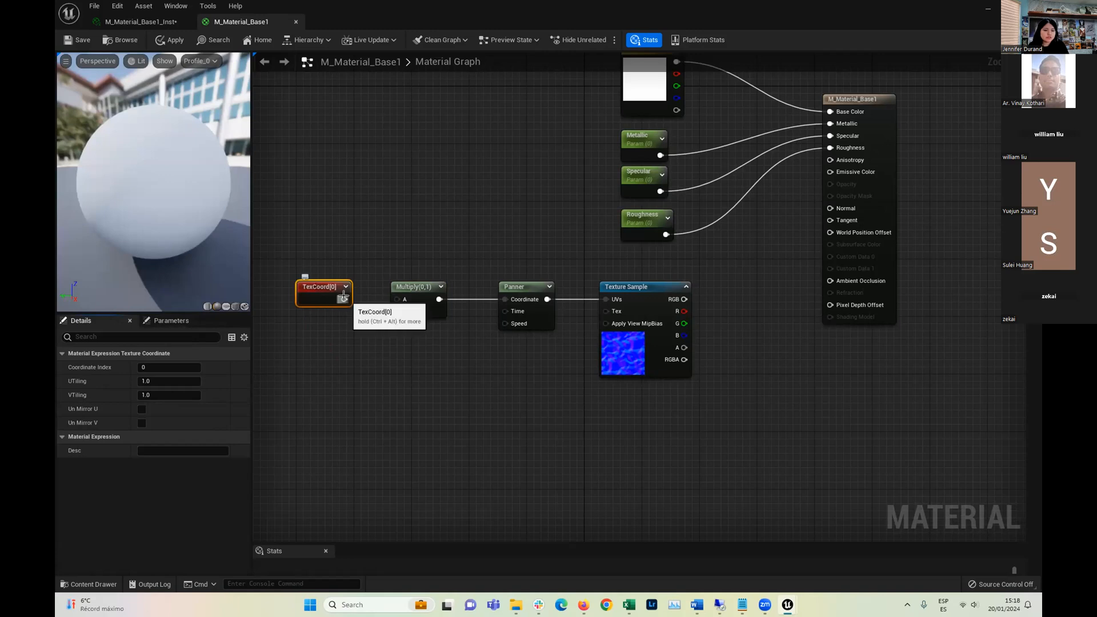
pyautogui.moveTo(344, 297); pyautogui.dragTo(398, 301)
pyautogui.click(414, 306)
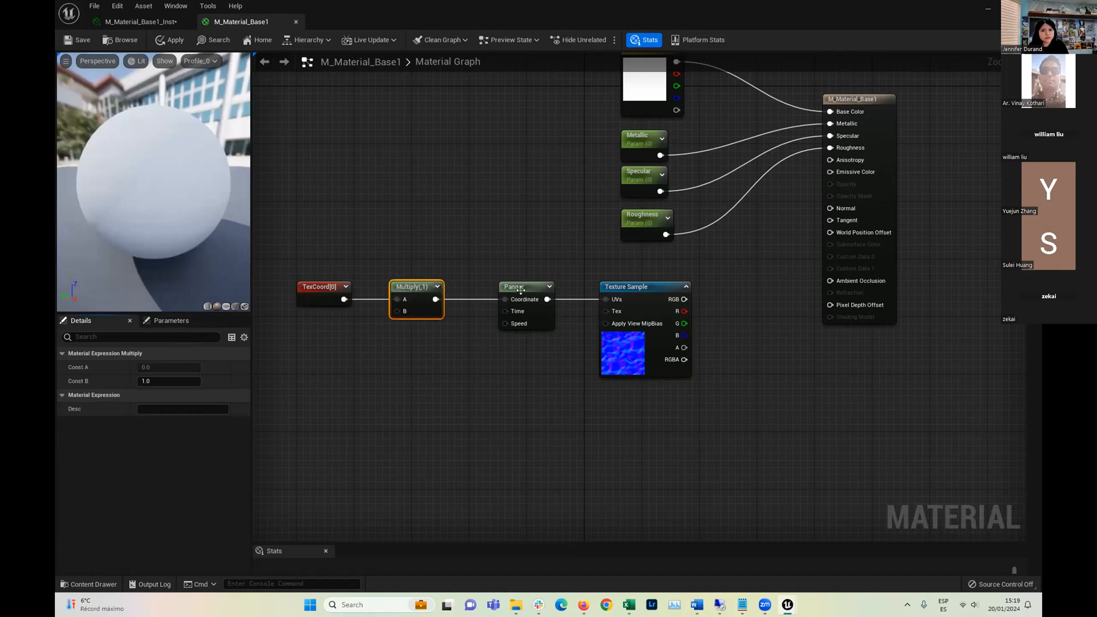
# Move the Panner slightly closer to Multiply and shift the TexCoord, Multiply and Panner nodes up a little to keep them in one row
pyautogui.moveTo(517, 292); pyautogui.dragTo(511, 293)
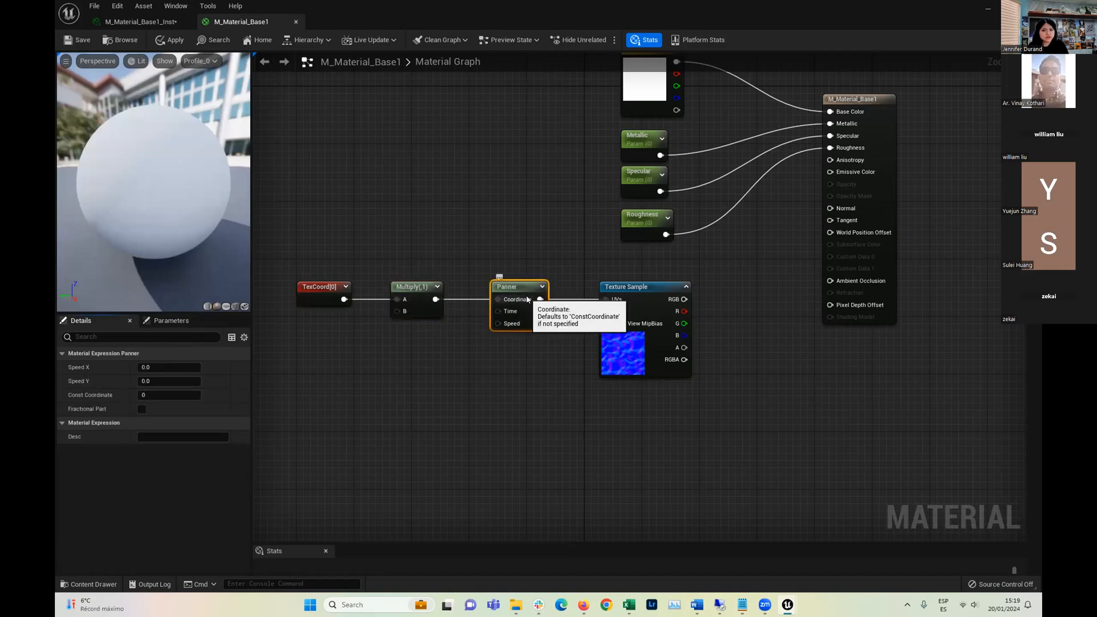
pyautogui.click(619, 288)
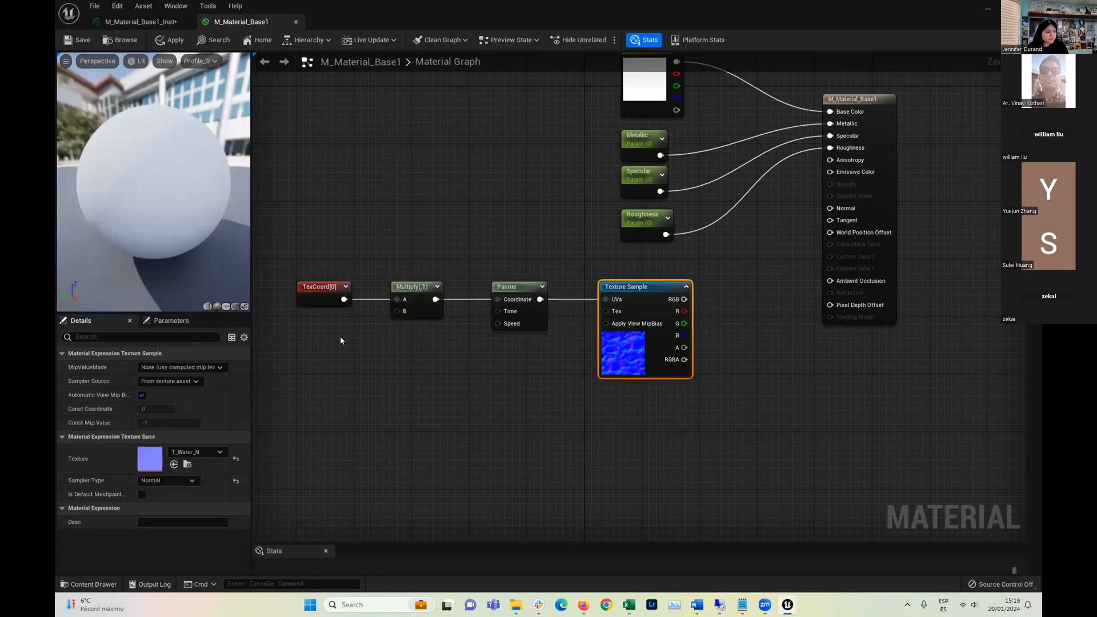
pyautogui.rightClick(310, 344)
pyautogui.click(303, 344)
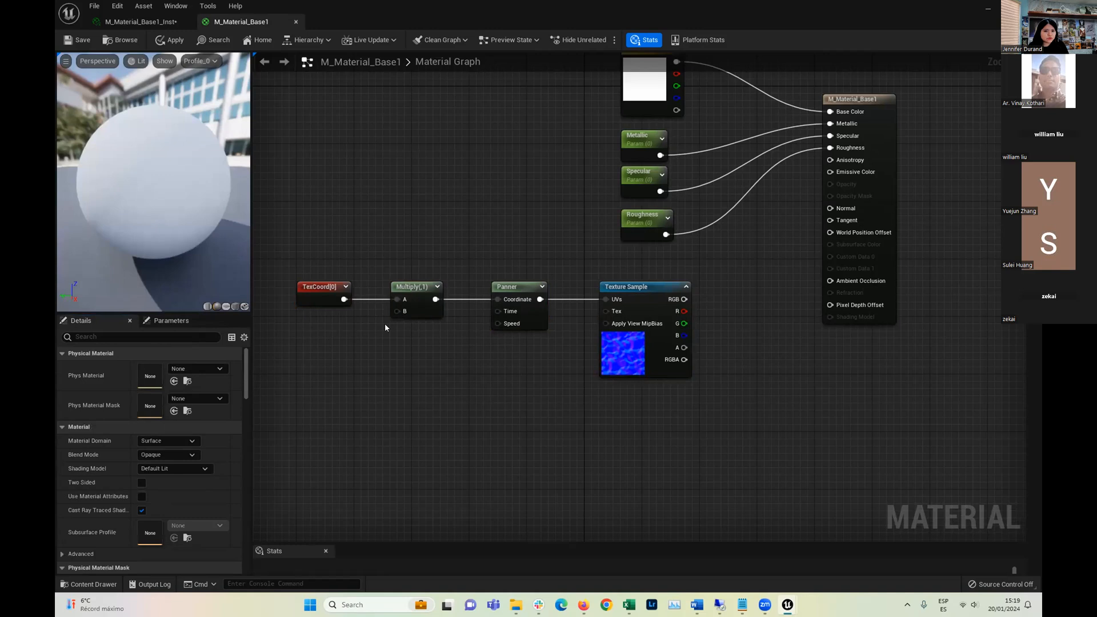
pyautogui.click(420, 290)
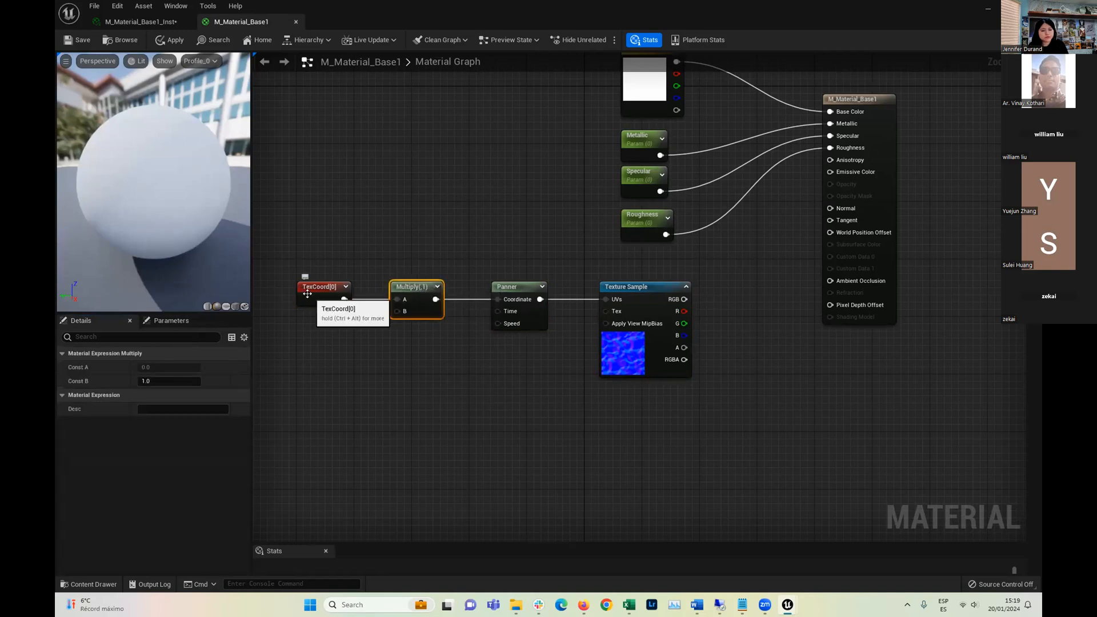
pyautogui.click(281, 358)
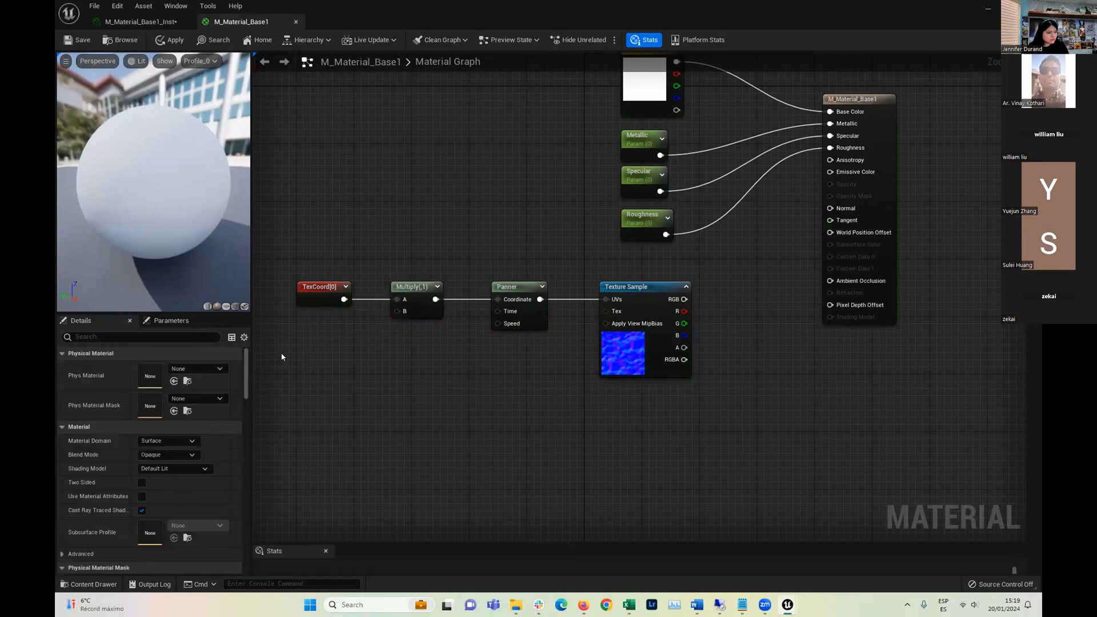
pyautogui.moveTo(307, 290); pyautogui.dragTo(308, 283)
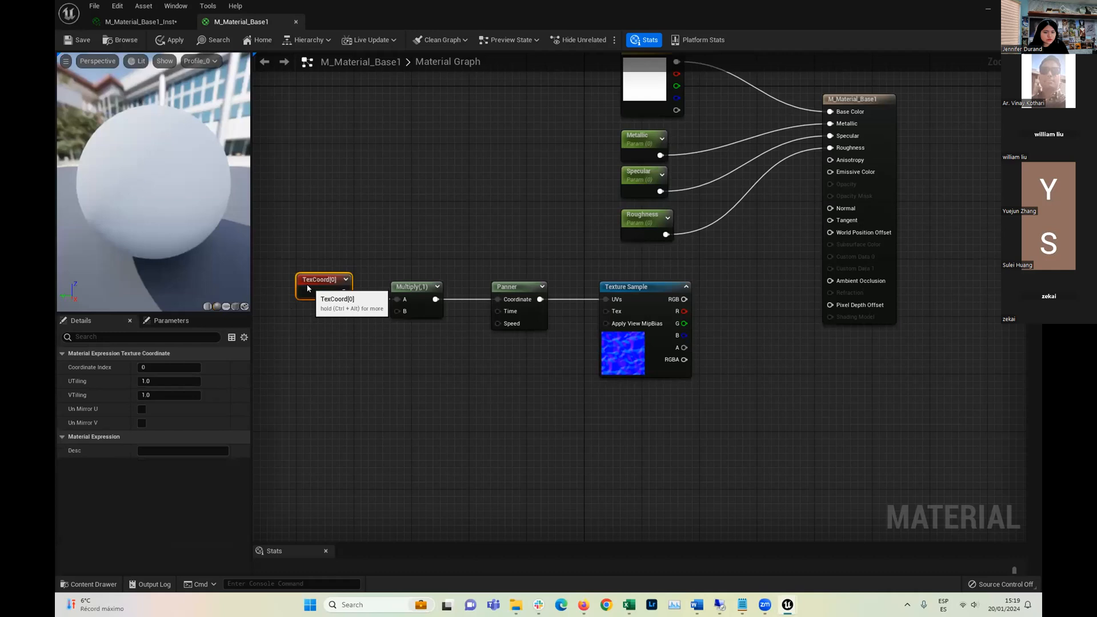
pyautogui.moveTo(402, 288); pyautogui.dragTo(403, 280)
pyautogui.moveTo(508, 288); pyautogui.dragTo(509, 281)
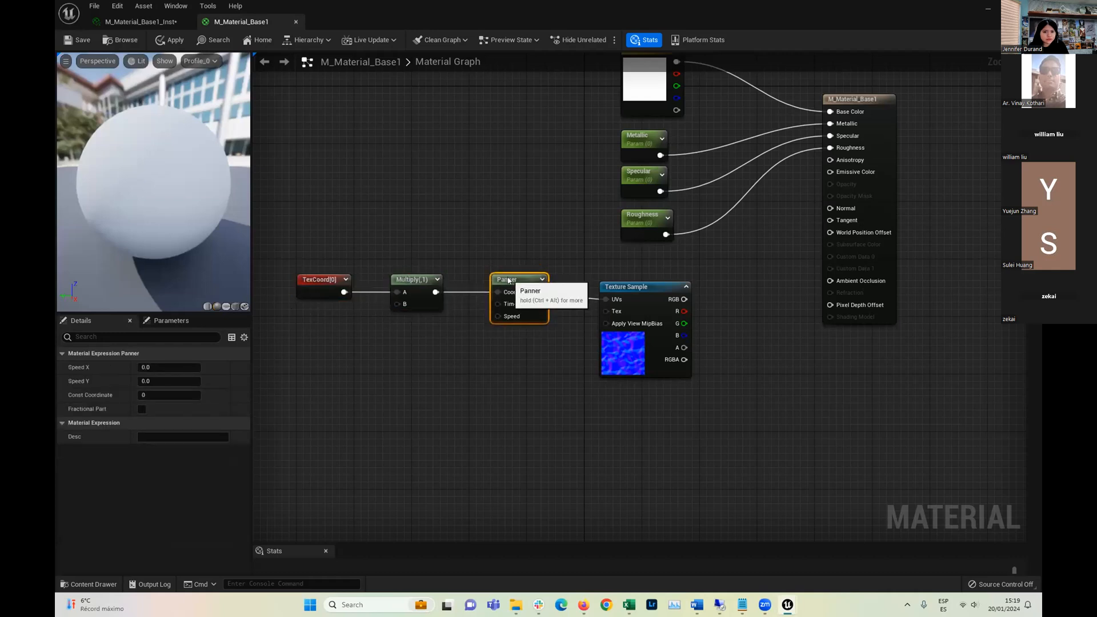
pyautogui.click(313, 362)
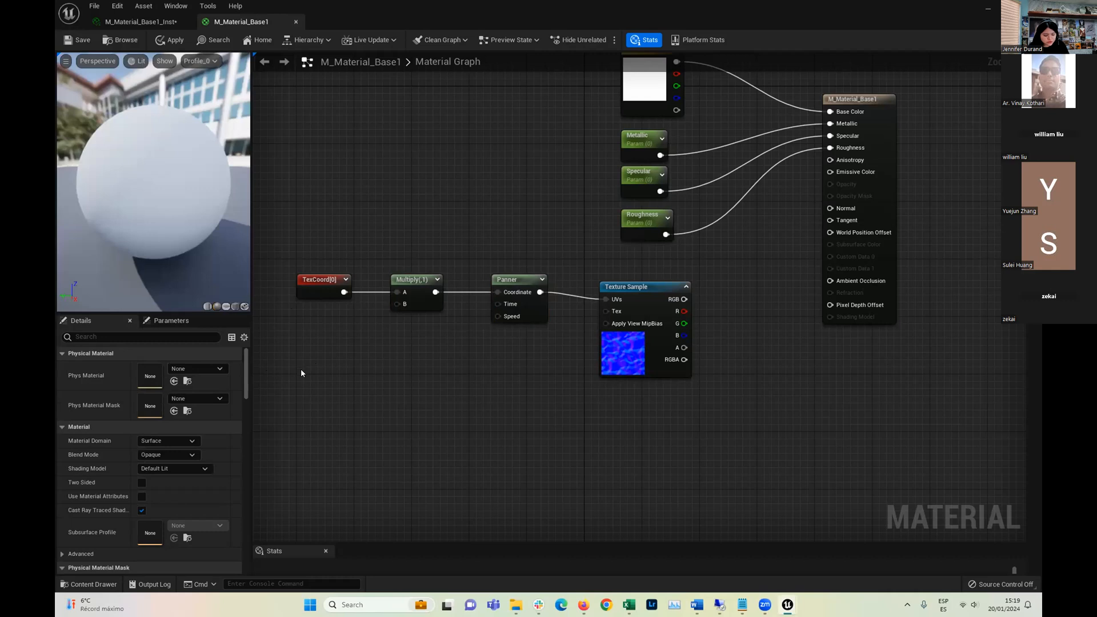
pyautogui.press('r')
pyautogui.click(301, 367)
pyautogui.moveTo(337, 373); pyautogui.dragTo(328, 374)
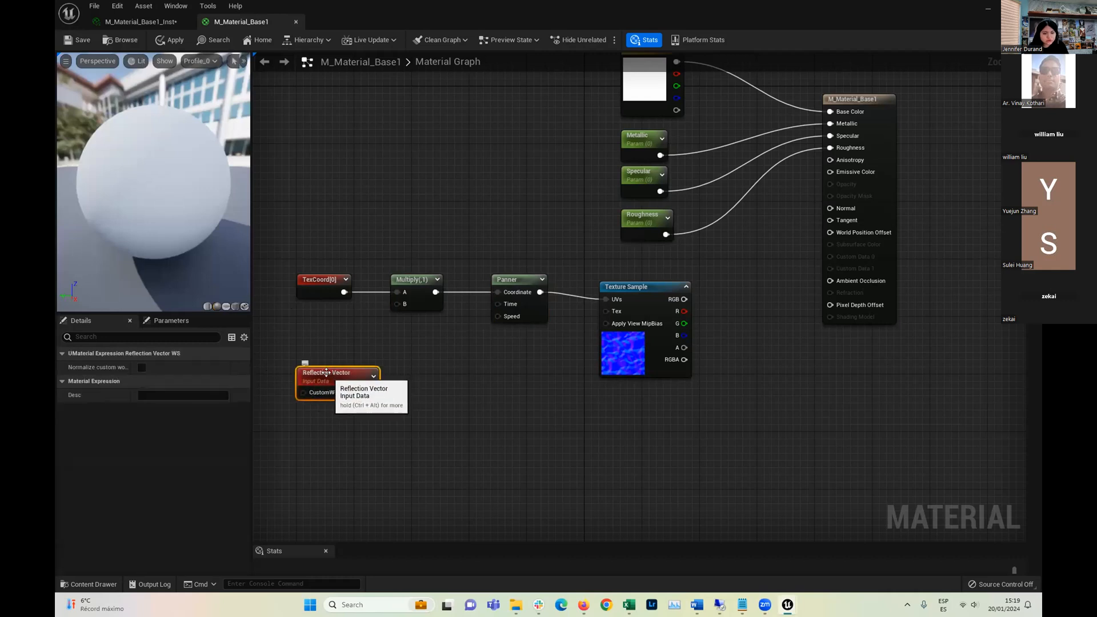
pyautogui.press('Delete')
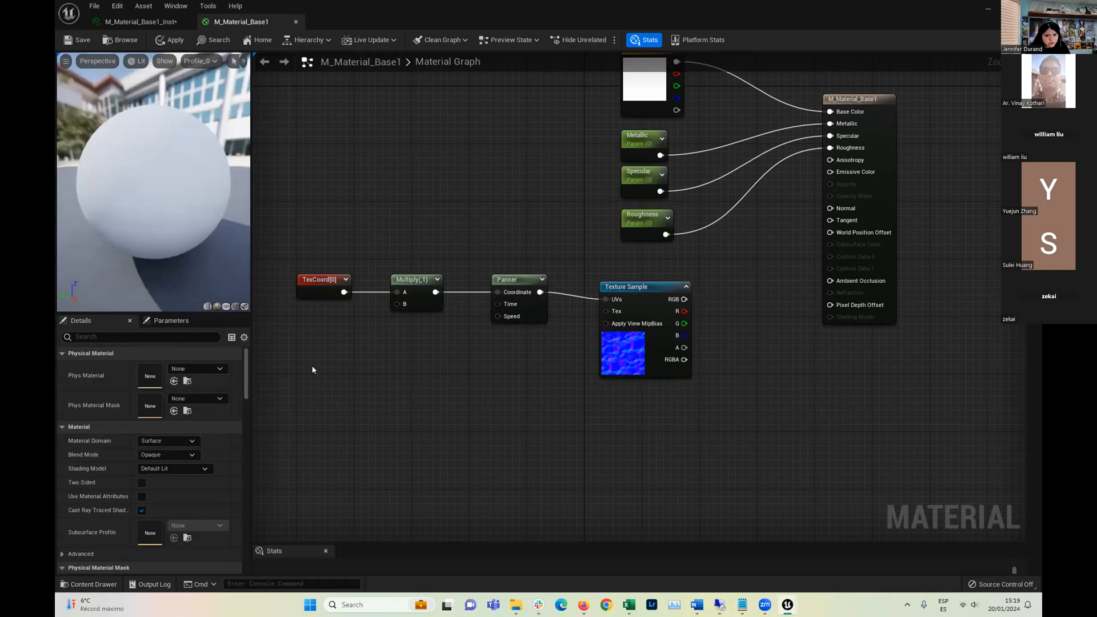
pyautogui.rightClick(290, 354)
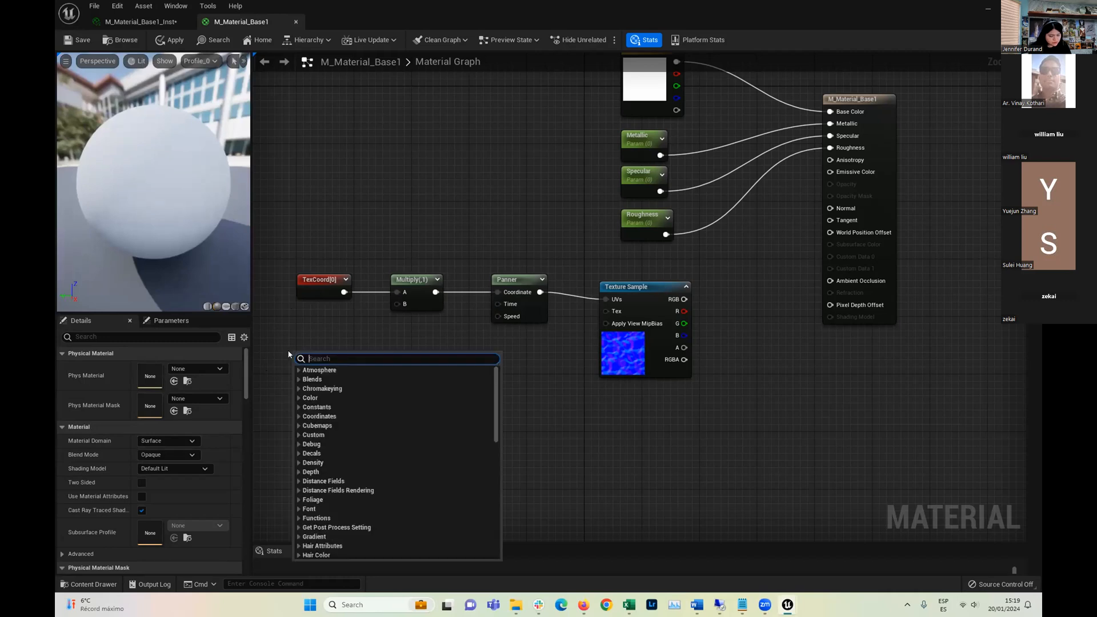
pyautogui.write('p')
pyautogui.click(270, 347)
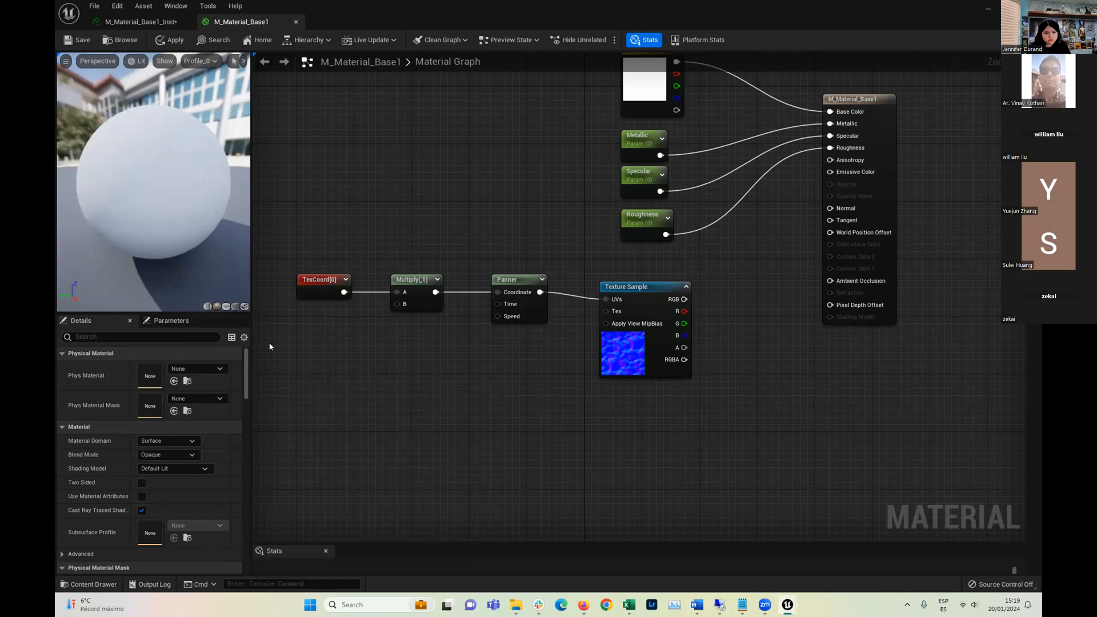
pyautogui.press('p')
pyautogui.click(314, 346)
pyautogui.moveTo(322, 344); pyautogui.dragTo(312, 352)
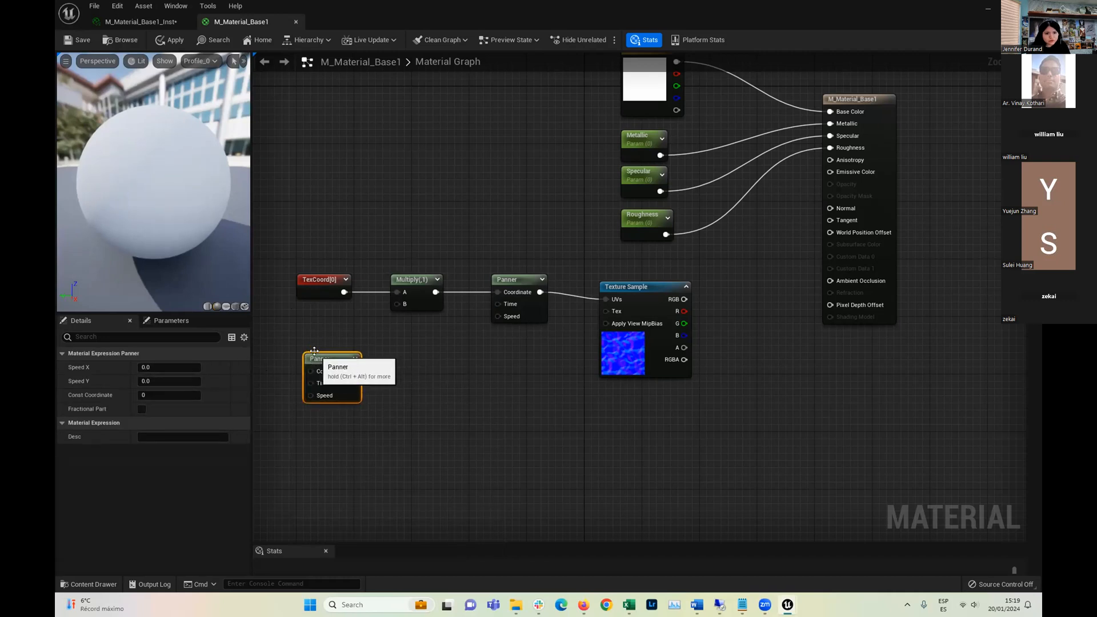
pyautogui.press('Delete')
pyautogui.rightClick(297, 341)
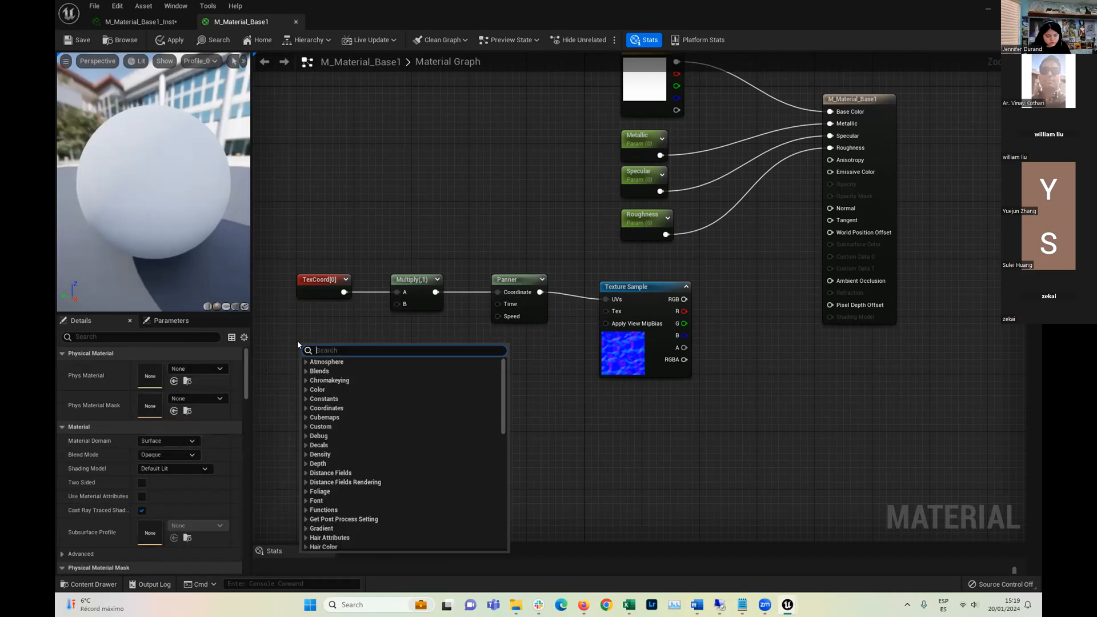
pyautogui.write('par')
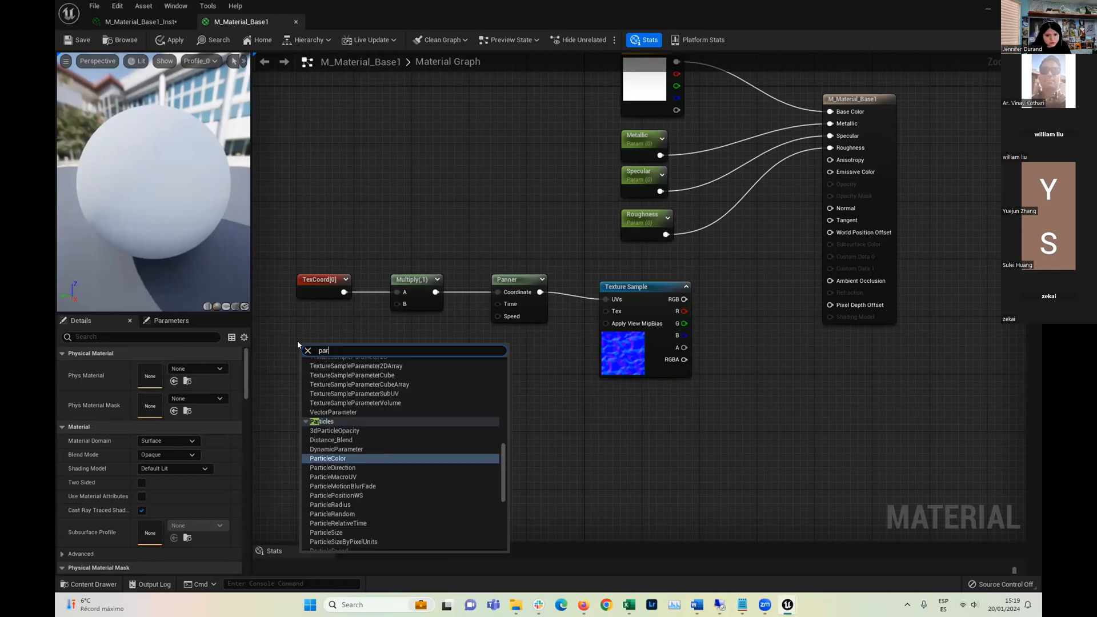
pyautogui.click(288, 333)
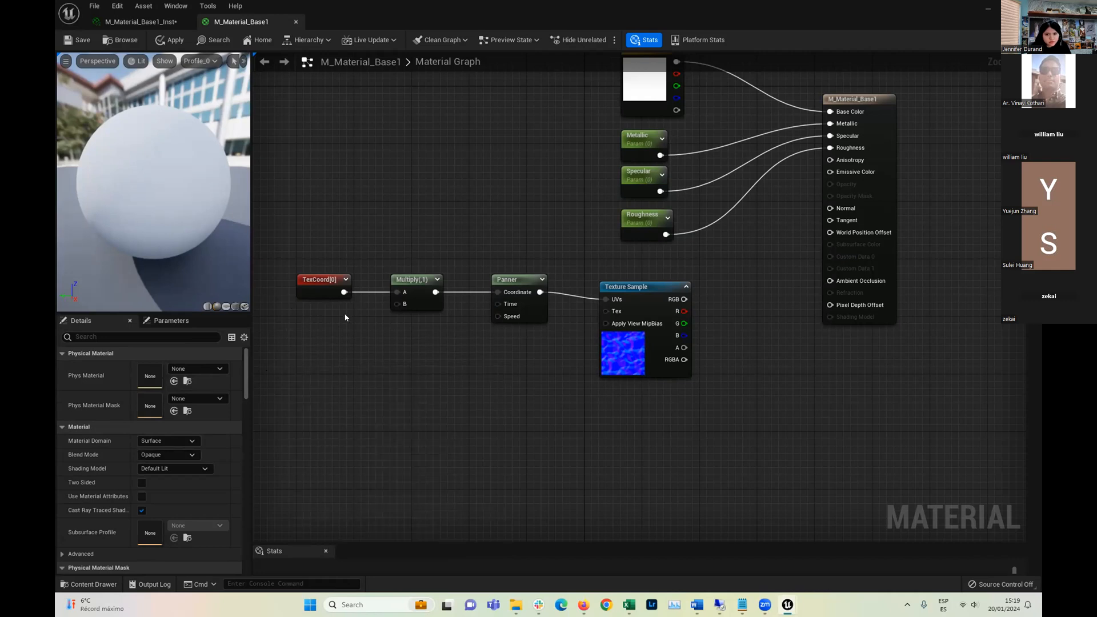
pyautogui.rightClick(316, 332)
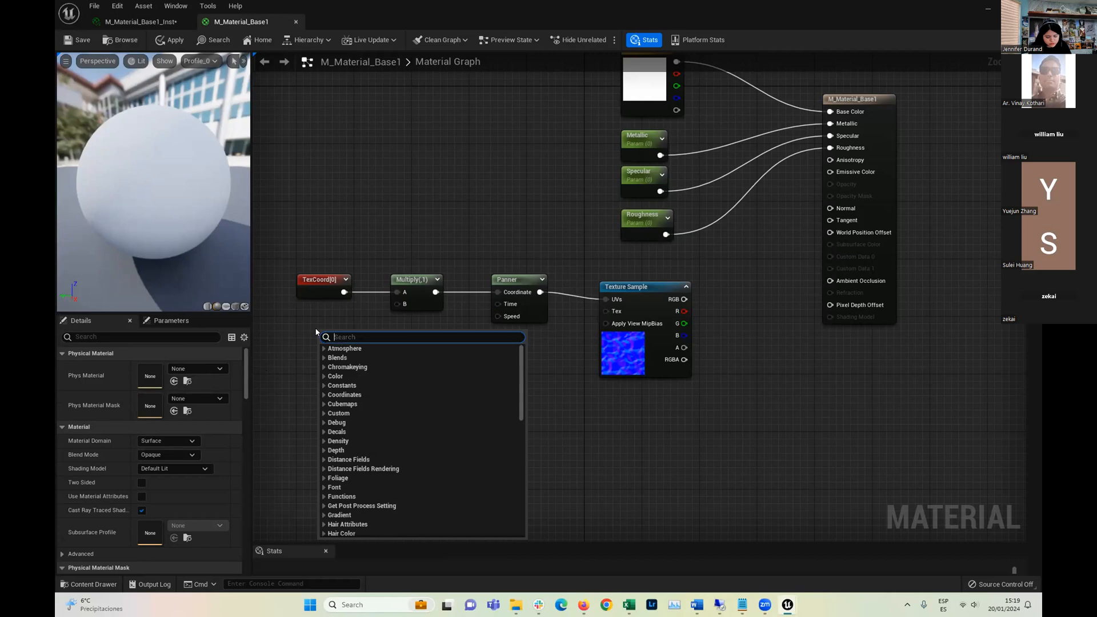
pyautogui.write('param')
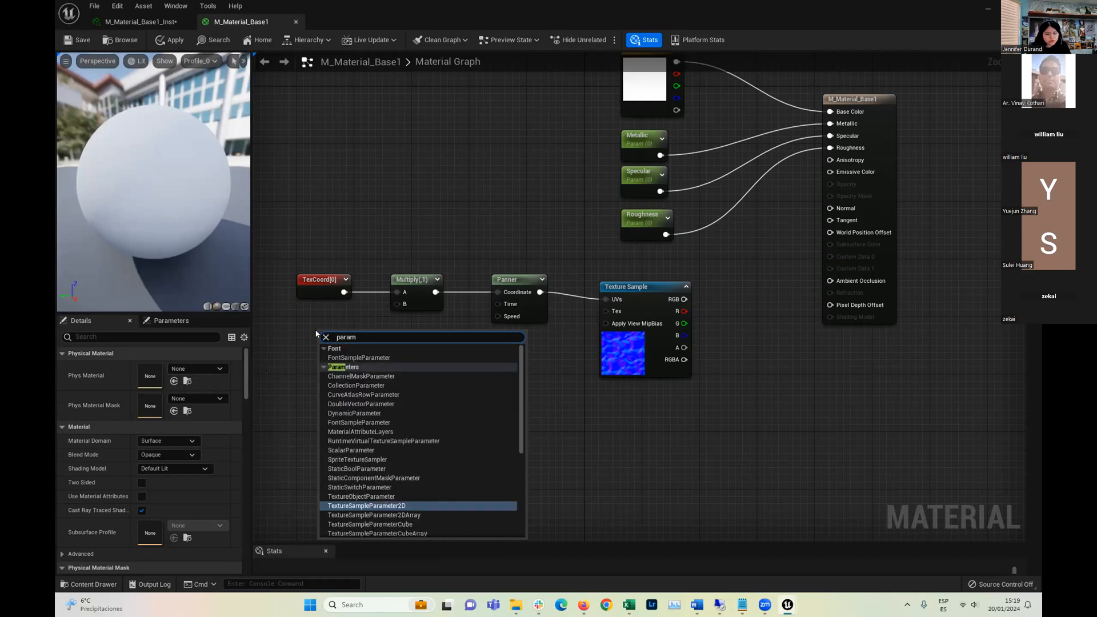
pyautogui.click(328, 305)
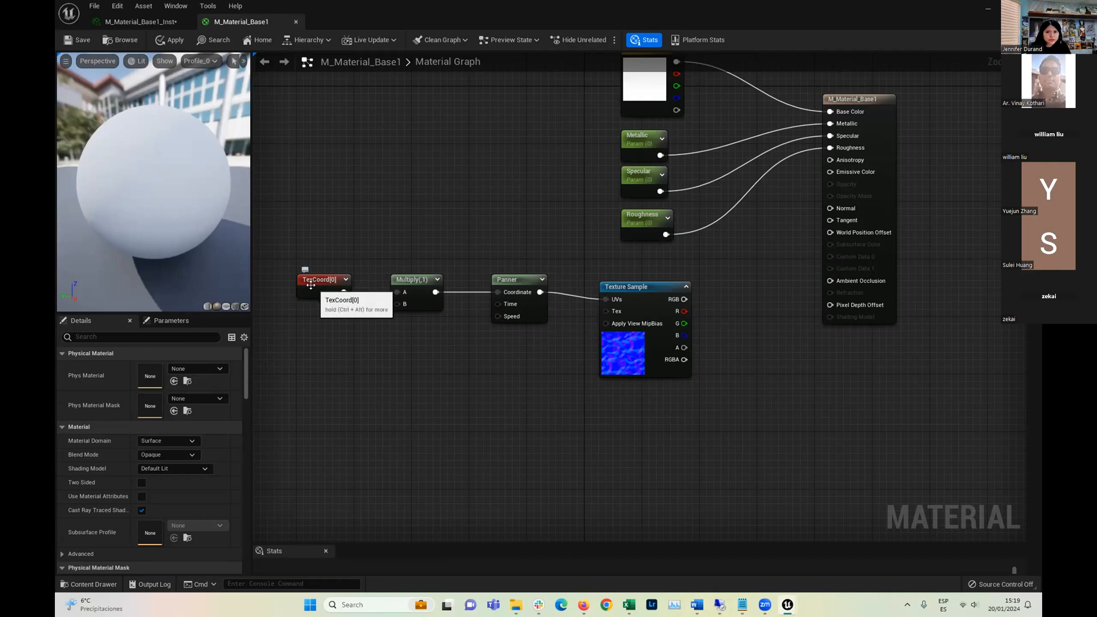
# Duplicate the Metallic parameter node and place the copy directly below the TexCoord node
pyautogui.click(626, 144)
pyautogui.hotkey('ctrl', 'd')
pyautogui.moveTo(643, 172); pyautogui.dragTo(309, 324)
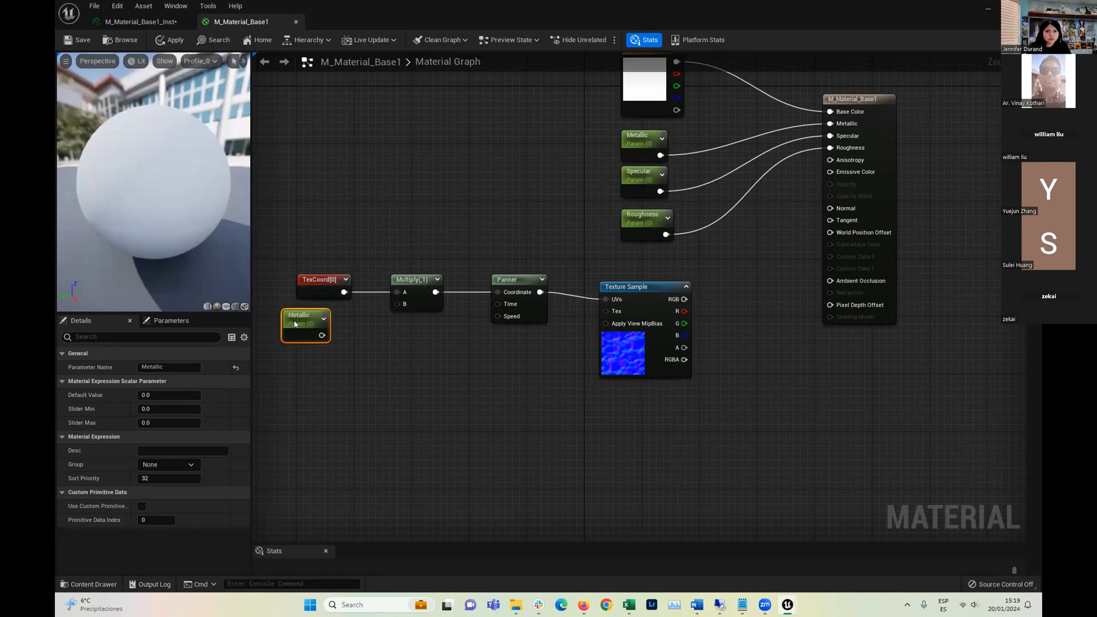
# Rename the copied scalar parameter below TexCoord as Wave Size
pyautogui.moveTo(177, 367); pyautogui.dragTo(76, 350)
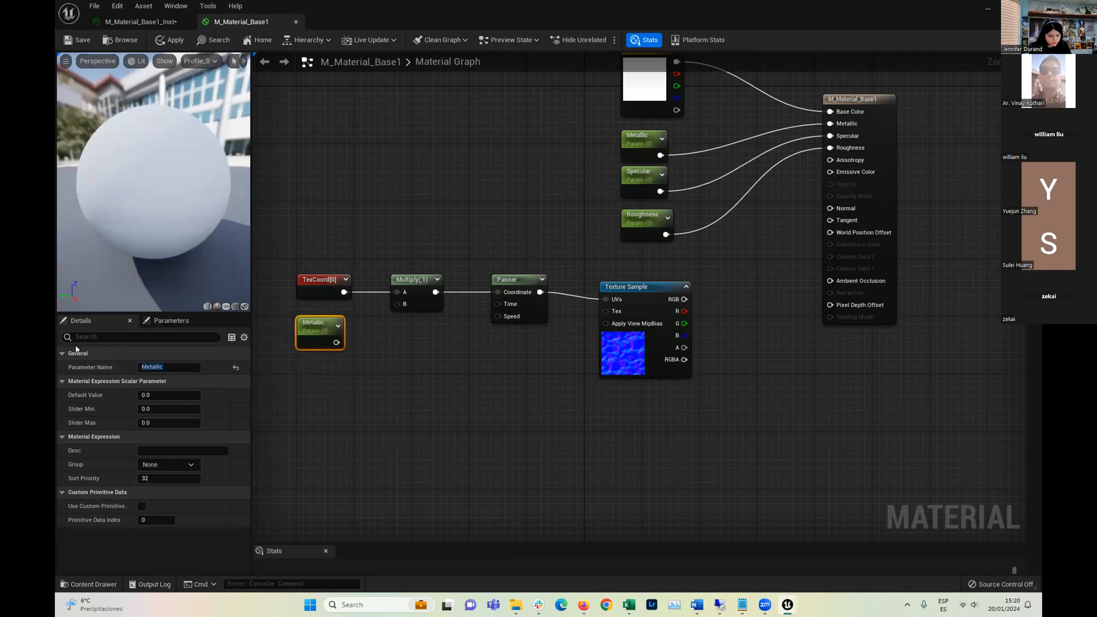
pyautogui.press('capslock')
pyautogui.moveTo(174, 367); pyautogui.dragTo(128, 367)
pyautogui.write('ee')
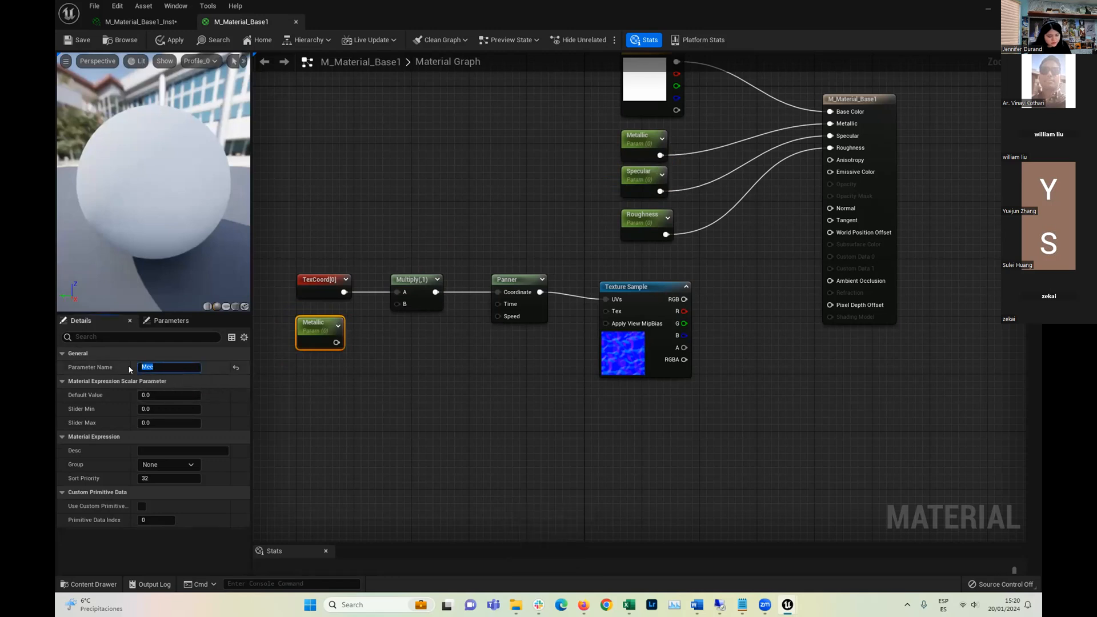
pyautogui.write('W')
pyautogui.press('capslock')
pyautogui.write('ave Siz')
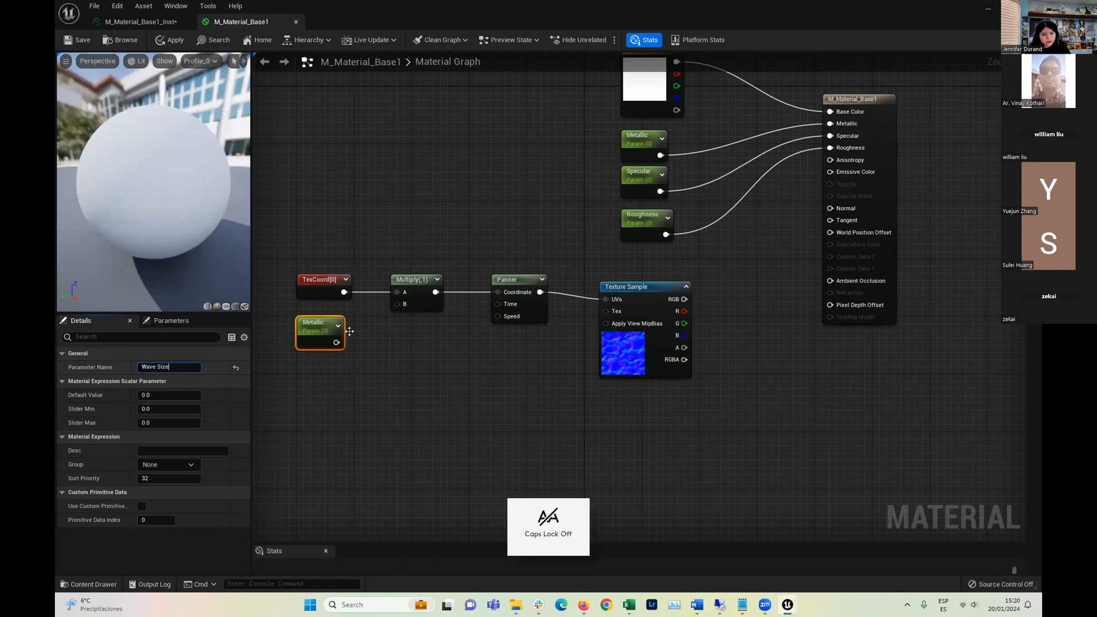
pyautogui.click(326, 392)
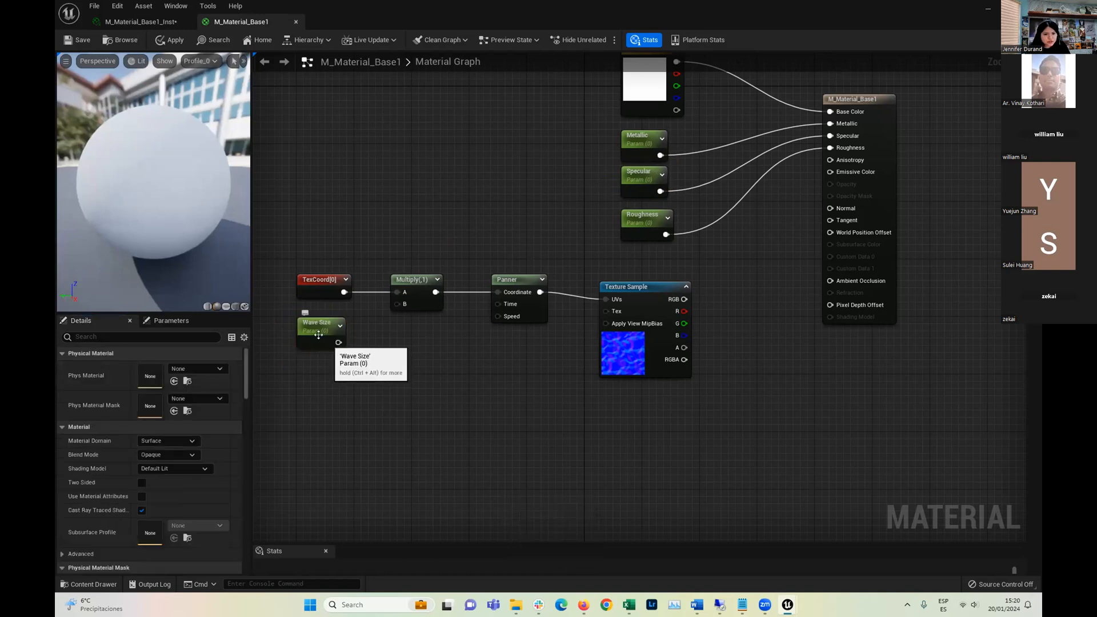
pyautogui.click(329, 339)
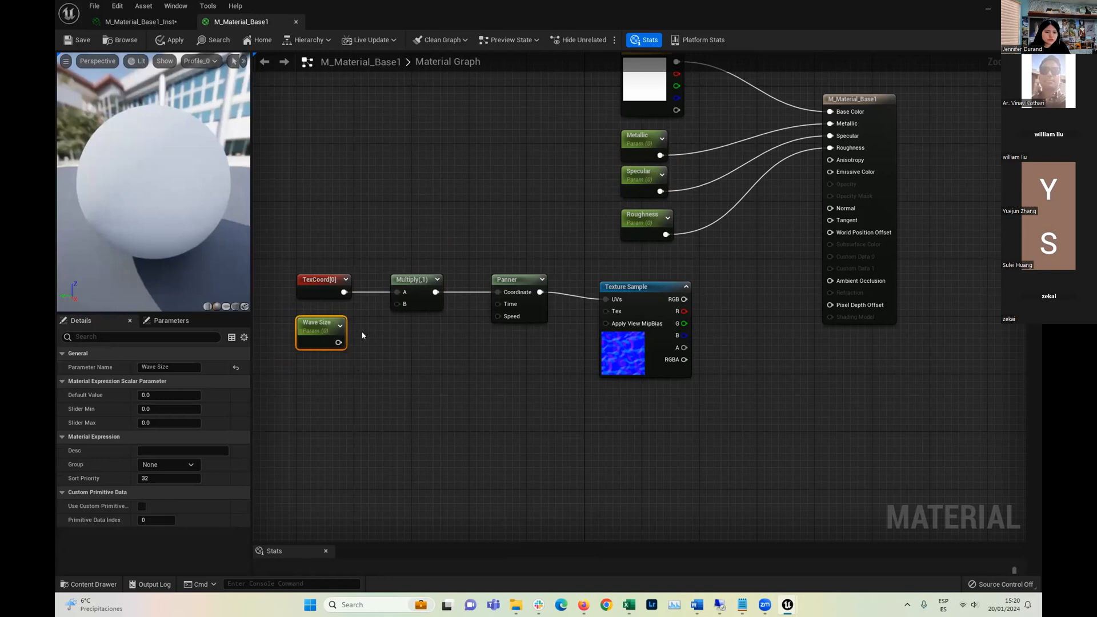
pyautogui.press('t')
pyautogui.click(368, 378)
pyautogui.moveTo(385, 379); pyautogui.dragTo(351, 391)
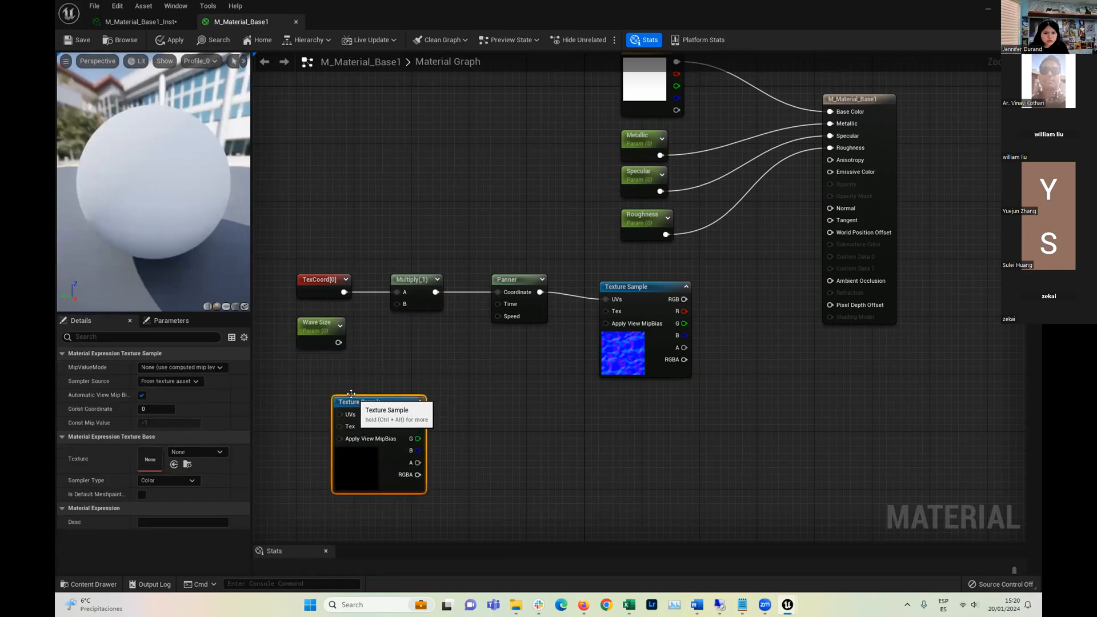
pyautogui.press('Delete')
# Connect the Wave Size parameter's output to the Multiply node's B input
pyautogui.moveTo(321, 331); pyautogui.dragTo(320, 337)
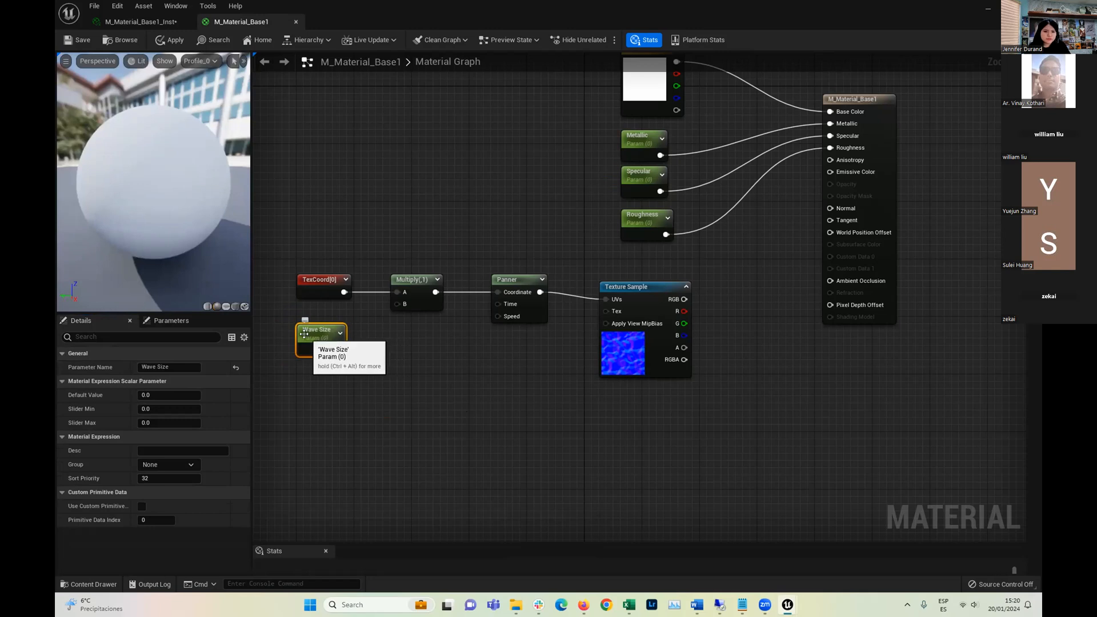
pyautogui.moveTo(339, 349); pyautogui.dragTo(398, 304)
pyautogui.doubleClick(308, 329)
pyautogui.click(372, 288)
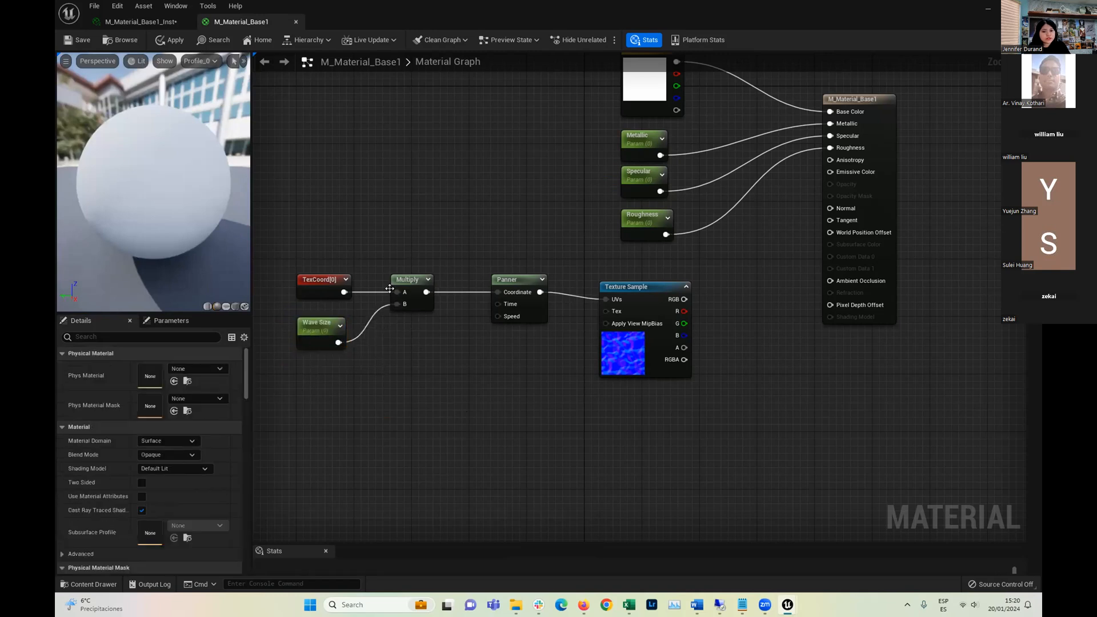
pyautogui.click(323, 335)
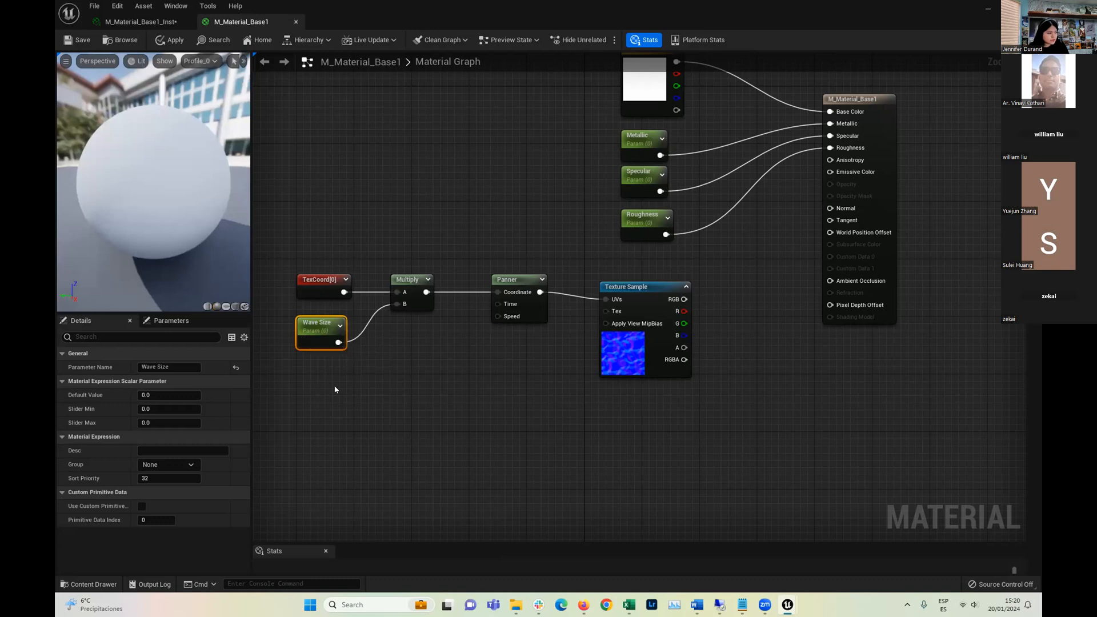
# Copy the Multiply node and place the duplicate below the original, lower than Wave Size
pyautogui.click(414, 292)
pyautogui.hotkey('ctrl', 'c')
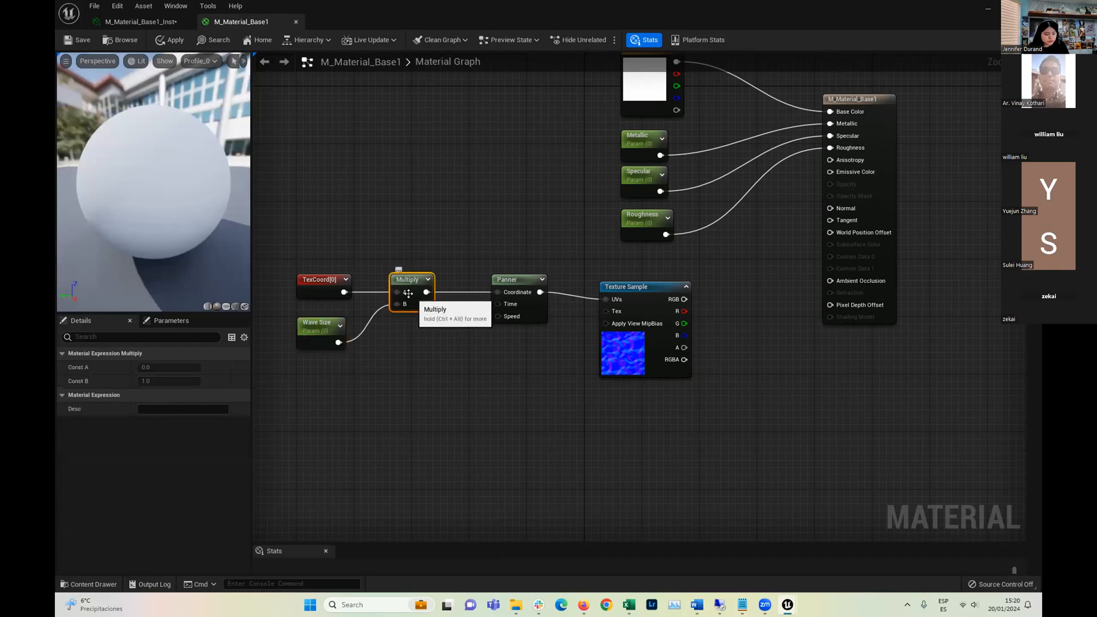
pyautogui.hotkey('ctrl', 'v')
pyautogui.moveTo(435, 327); pyautogui.dragTo(420, 398)
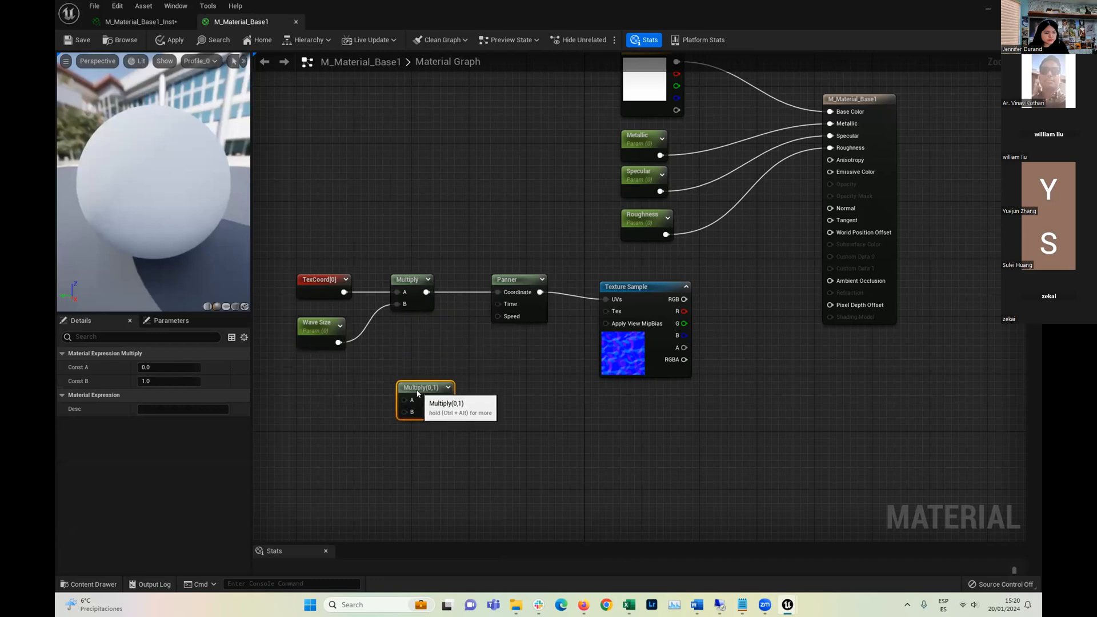
pyautogui.click(327, 403)
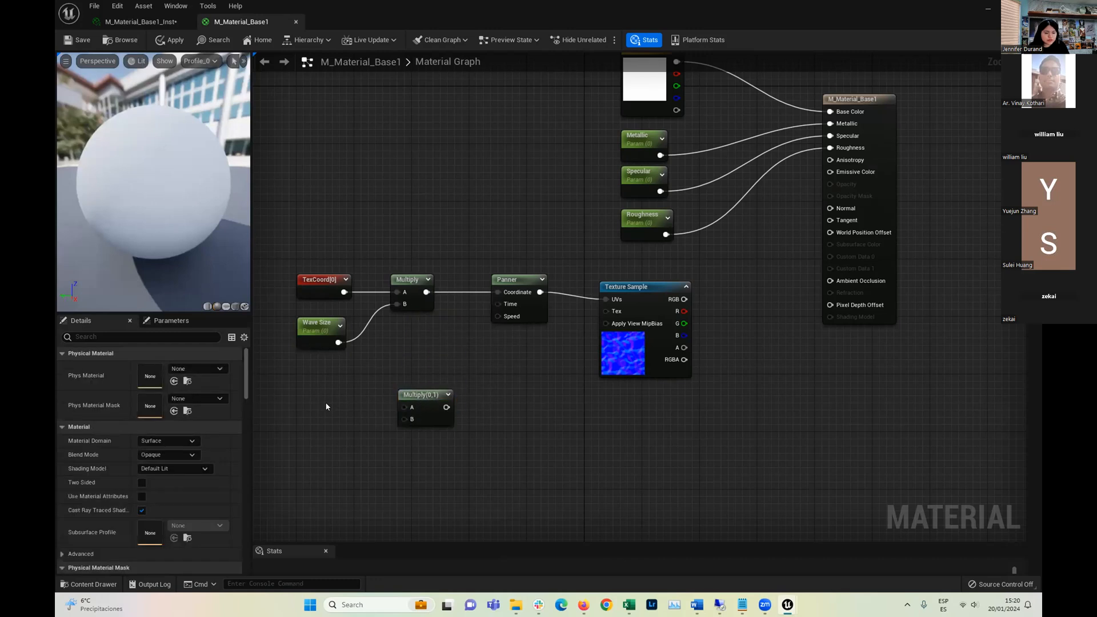
# Add a Constant3Vector node to the left of the lower Multiply and connect its output to that Multiply's A input
pyautogui.rightClick(300, 387)
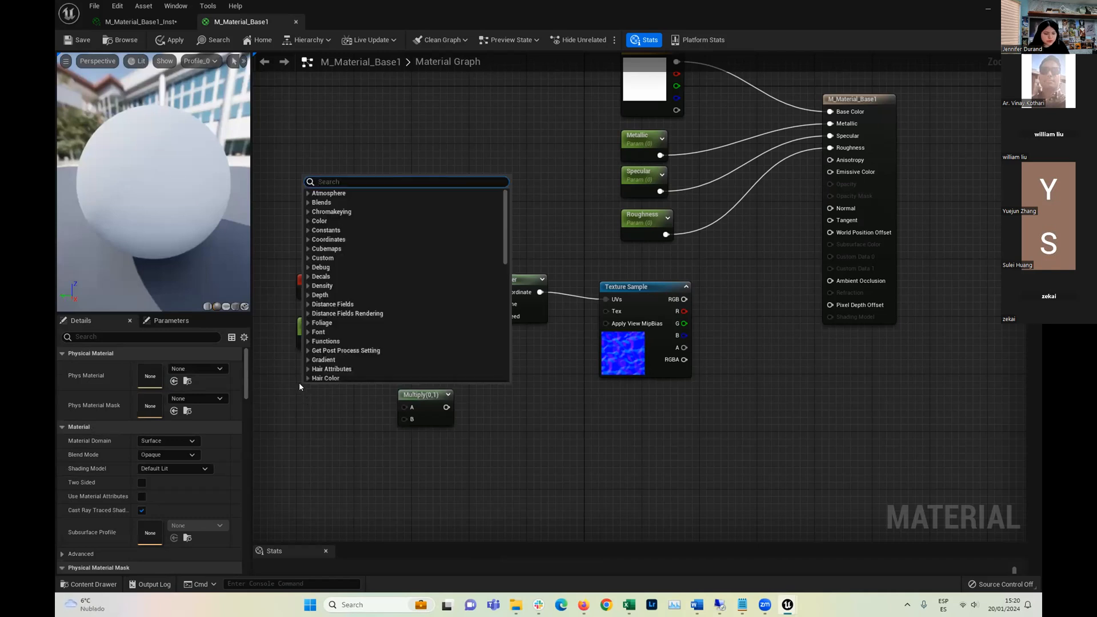
pyautogui.write('3')
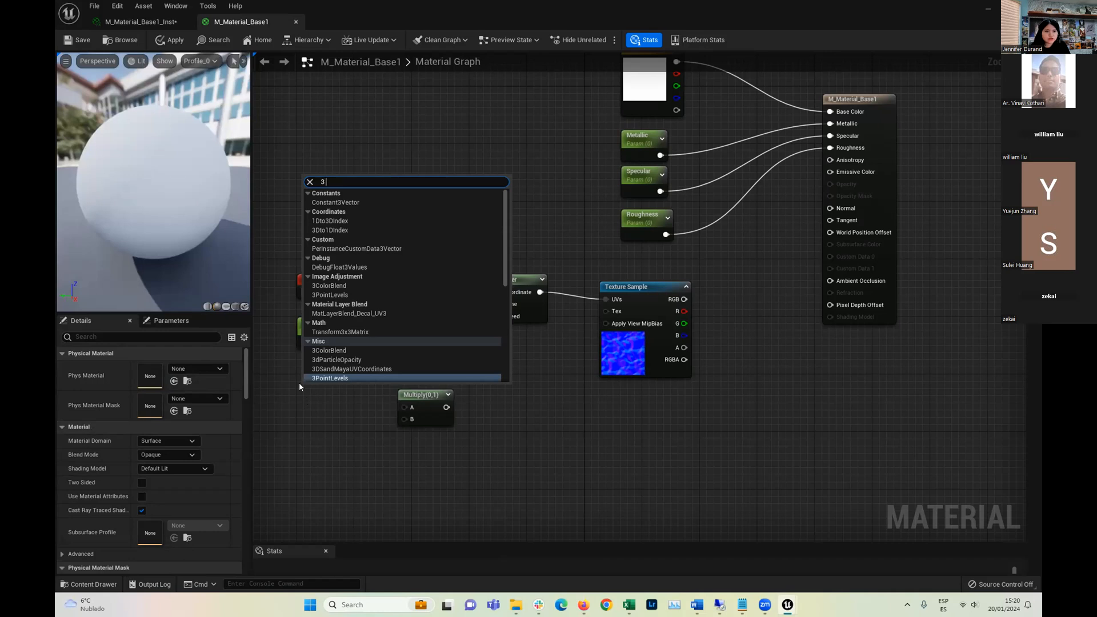
pyautogui.click(336, 202)
pyautogui.moveTo(339, 394); pyautogui.dragTo(406, 408)
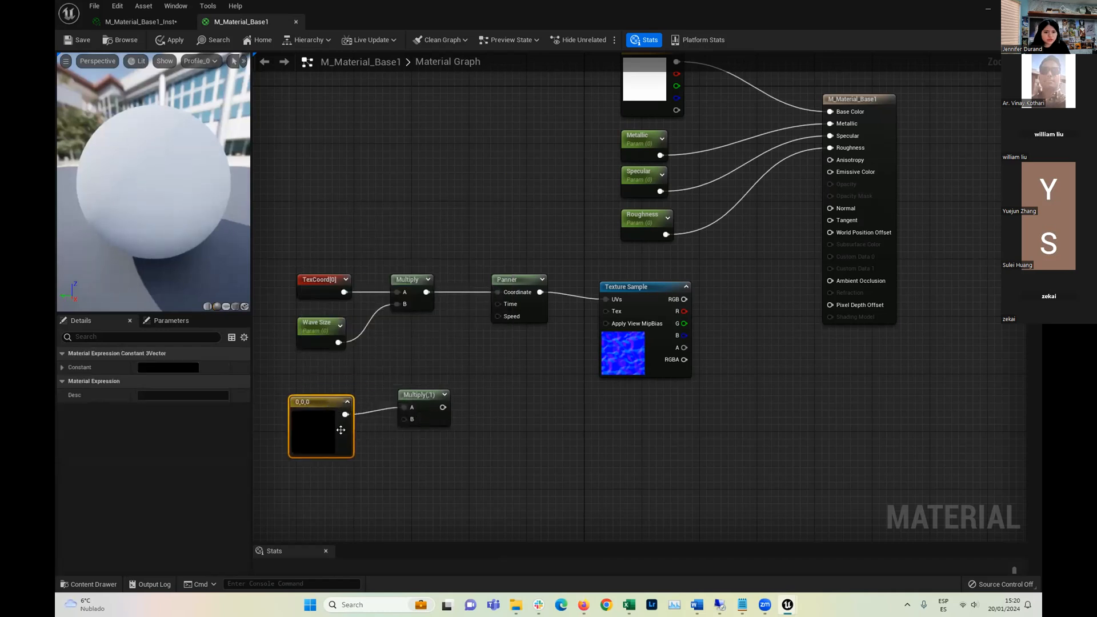
pyautogui.moveTo(320, 431); pyautogui.dragTo(318, 417)
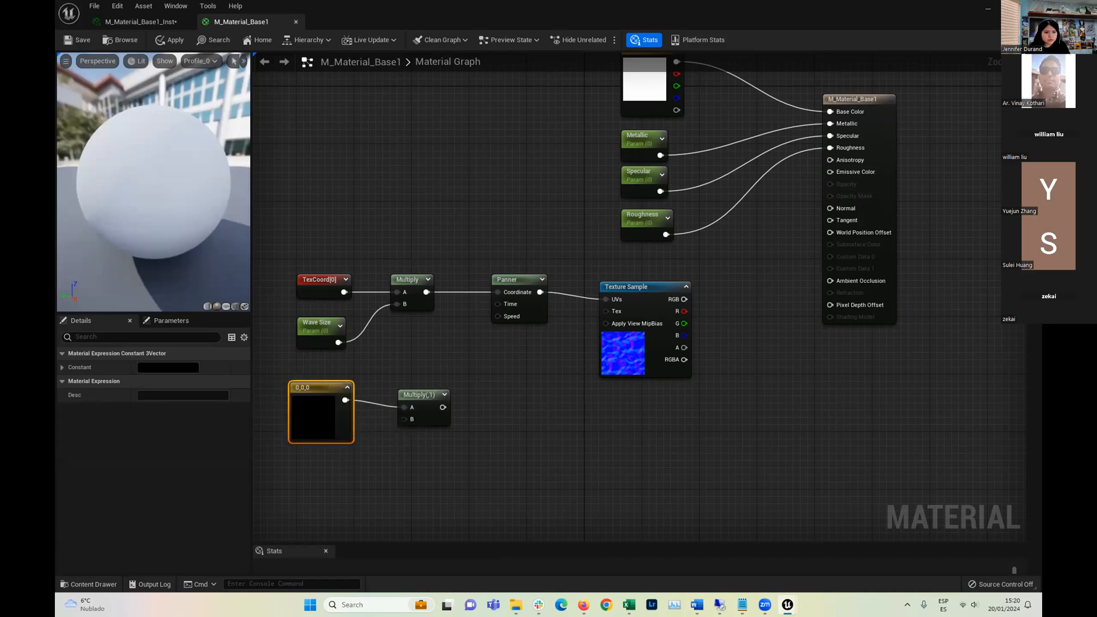
# Set the Constant3Vector's G value to 0.7 and its B value to 0.5
pyautogui.click(61, 367)
pyautogui.click(153, 382)
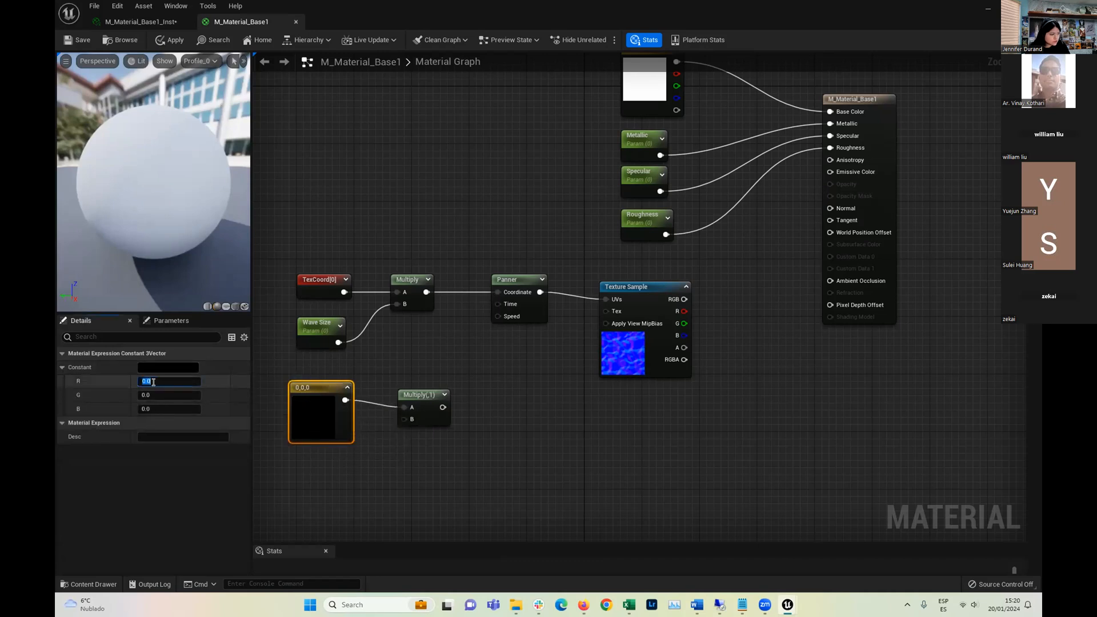
pyautogui.click(160, 394)
pyautogui.write('0.7')
pyautogui.click(161, 408)
pyautogui.write('0.5')
pyautogui.click(161, 395)
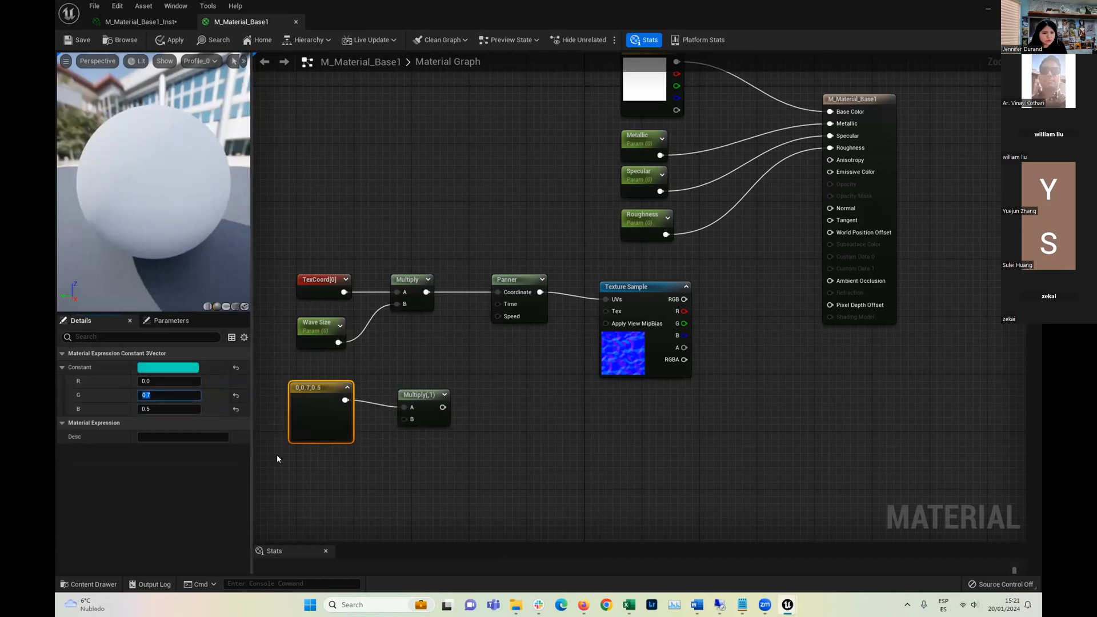
pyautogui.click(277, 458)
pyautogui.click(320, 403)
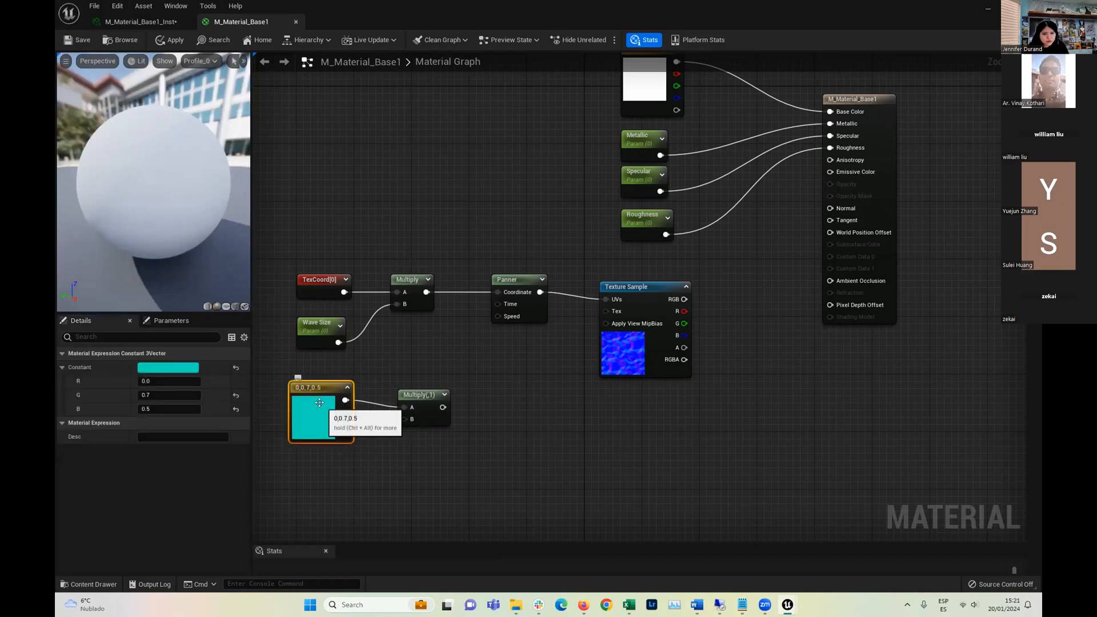
pyautogui.rightClick(320, 480)
pyautogui.write('con')
pyautogui.press('BackSpace')
pyautogui.press('BackSpace')
pyautogui.press('BackSpace')
pyautogui.write('flo')
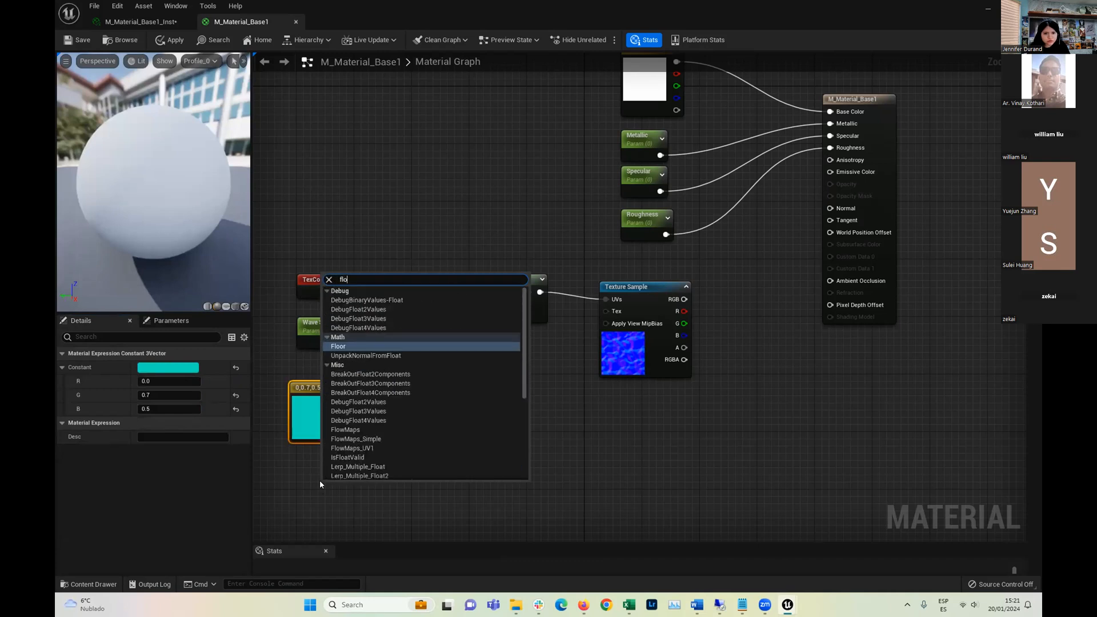
pyautogui.press('BackSpace')
pyautogui.press('BackSpace')
pyautogui.press('BackSpace')
pyautogui.write('constant')
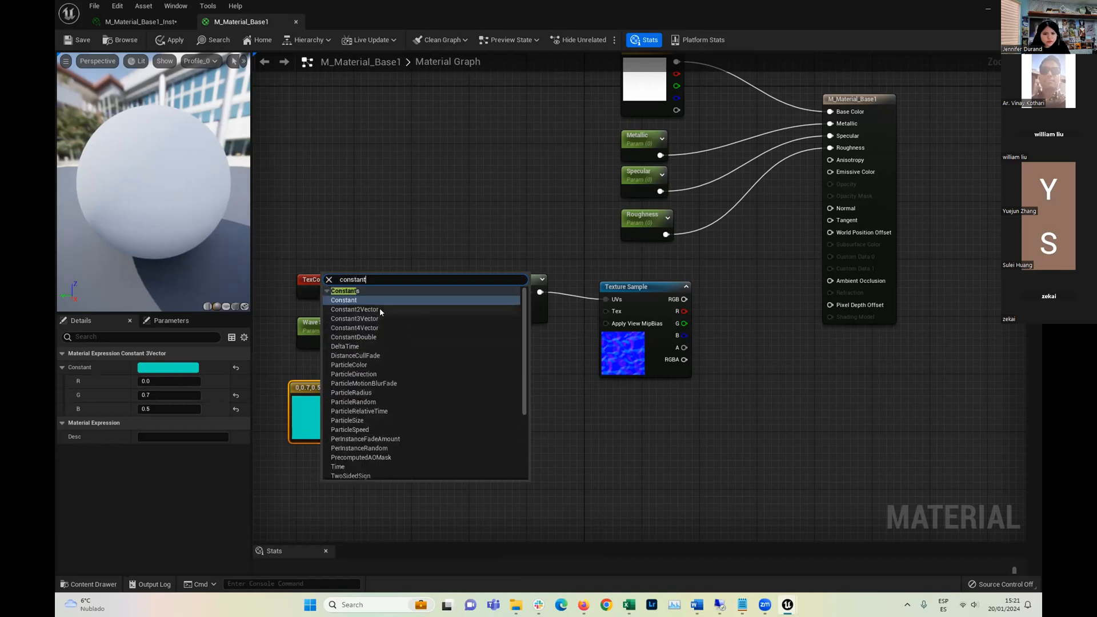
pyautogui.moveTo(317, 387); pyautogui.dragTo(313, 388, button='right')
pyautogui.rightClick(314, 388)
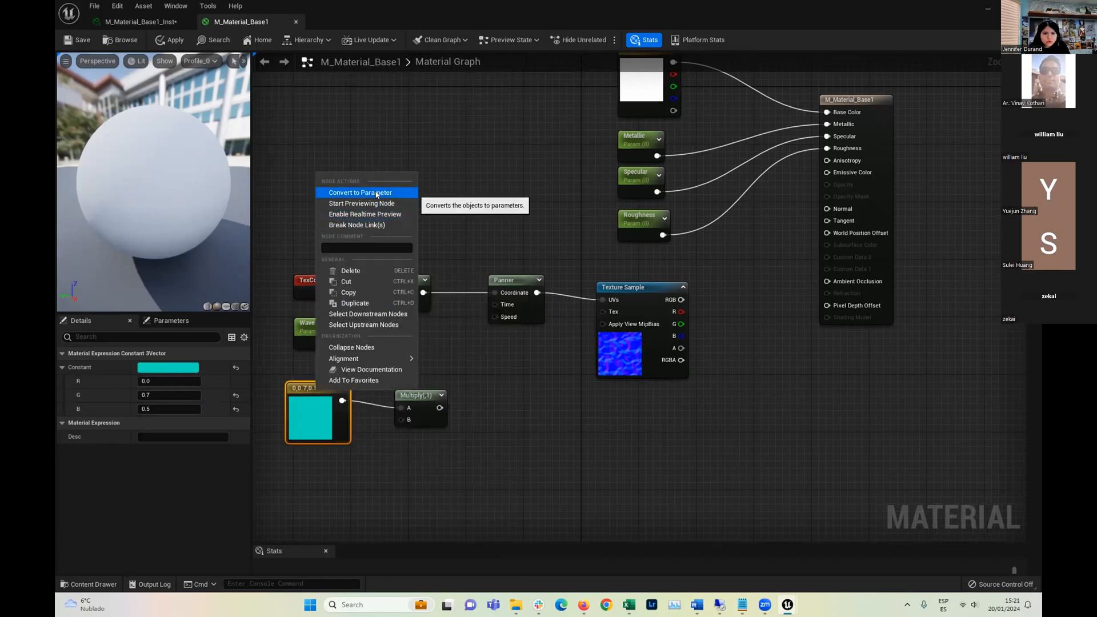
# Line up the Constant3Vector with the lower Multiply node and move that Multiply slightly closer to it
pyautogui.click(326, 424)
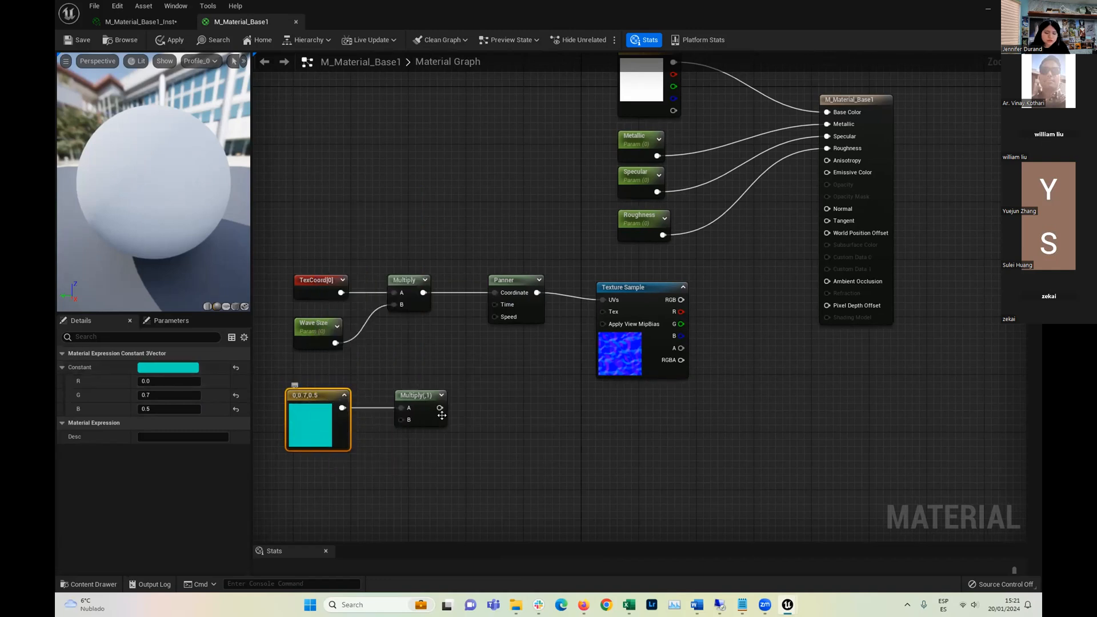
pyautogui.moveTo(443, 393); pyautogui.dragTo(434, 411)
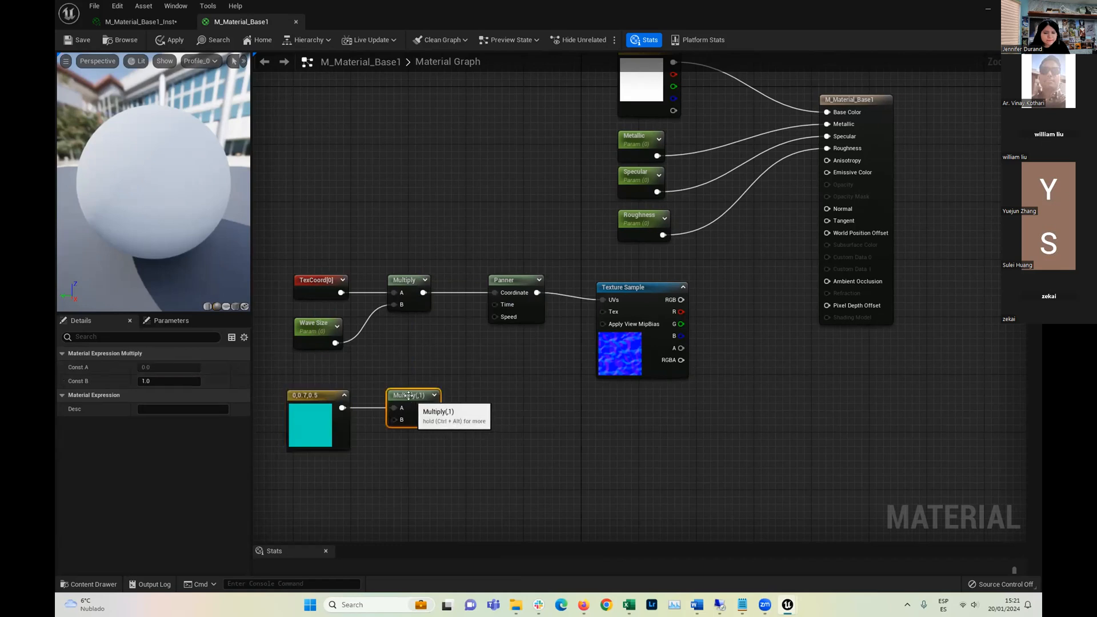
# Connect the lower Multiply's output to the Panner's Speed input and raise the Texture Sample to line up with the Panner
pyautogui.click(504, 290)
pyautogui.moveTo(433, 408); pyautogui.dragTo(495, 317)
pyautogui.click(509, 394)
pyautogui.moveTo(630, 289); pyautogui.dragTo(628, 282)
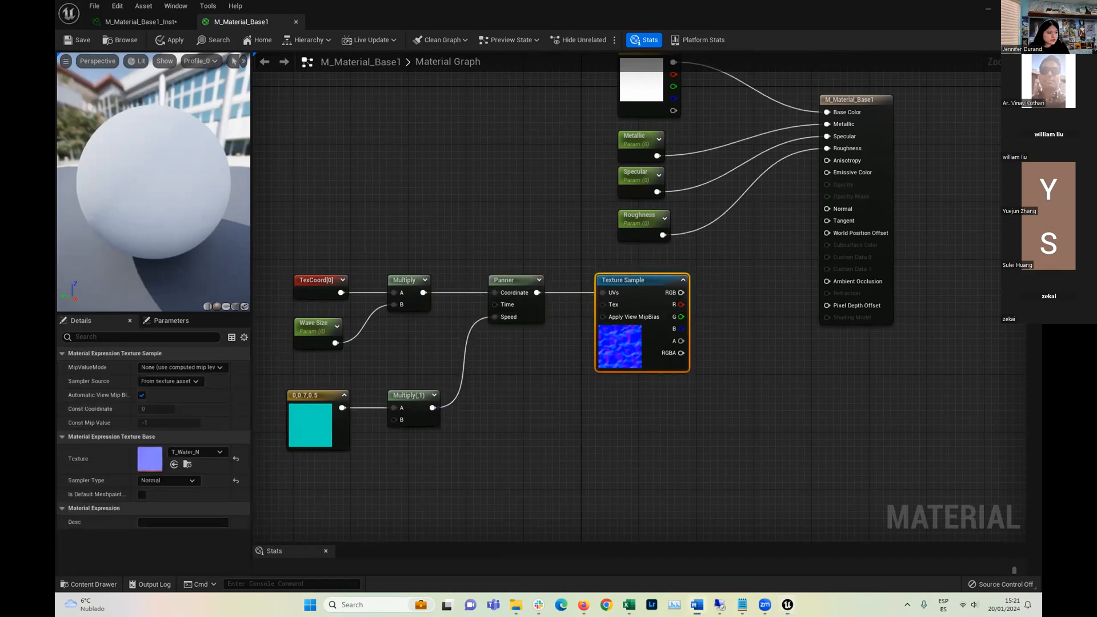
pyautogui.click(727, 335)
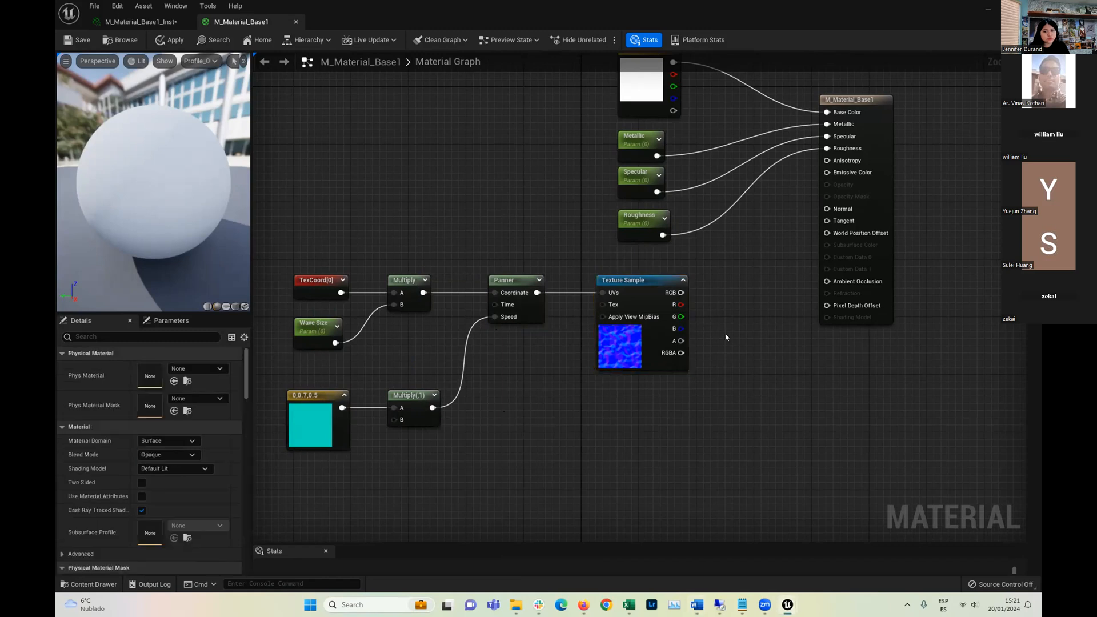
# Add a LinearInterpolate node to the right of the Texture Sample, below the main material node
pyautogui.moveTo(727, 335); pyautogui.dragTo(724, 341, button='right')
pyautogui.rightClick(725, 341)
pyautogui.write('ler')
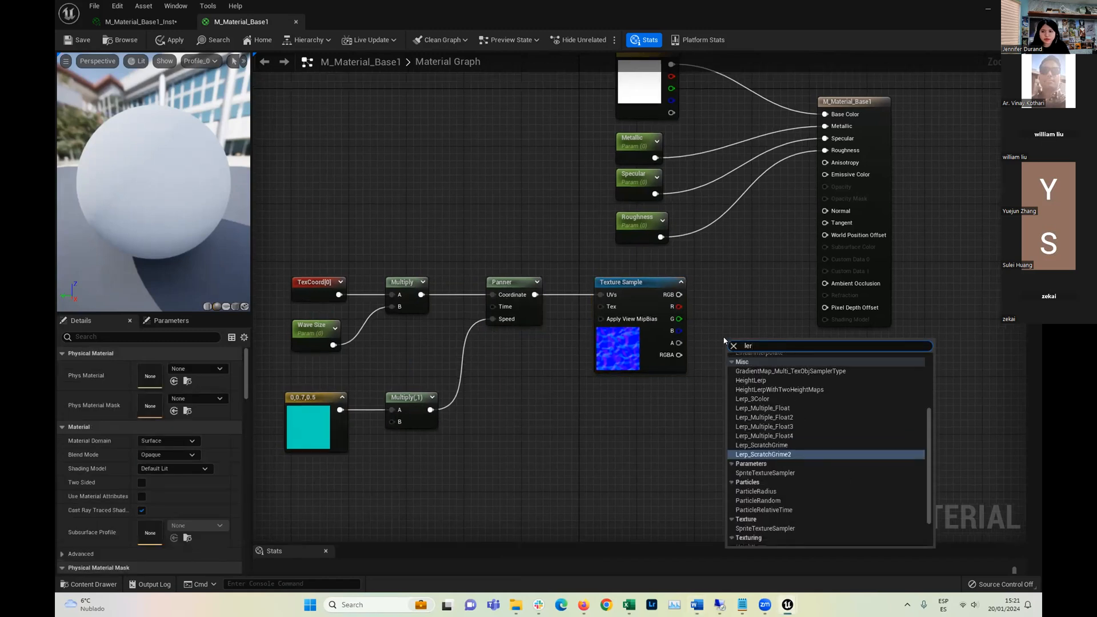
pyautogui.write('p')
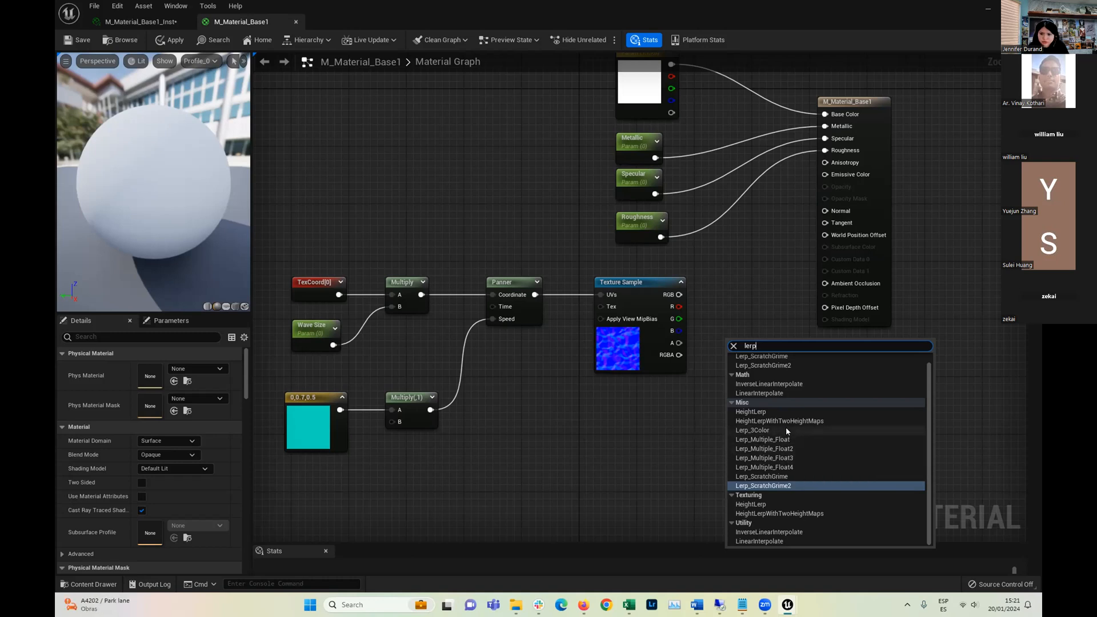
pyautogui.write('-')
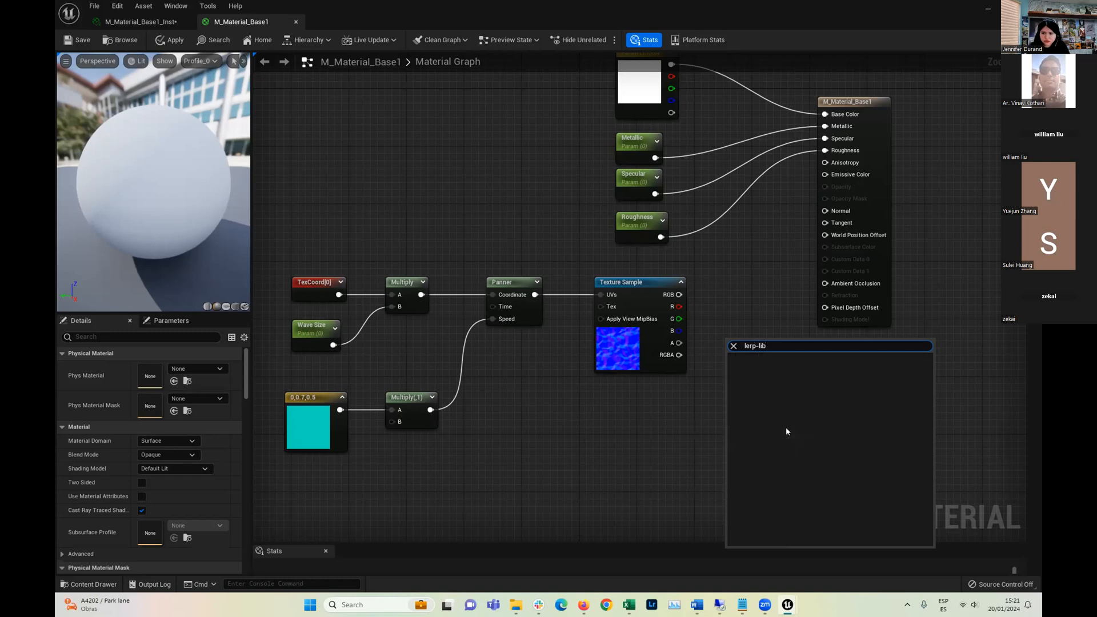
pyautogui.press('BackSpace')
pyautogui.write('lin')
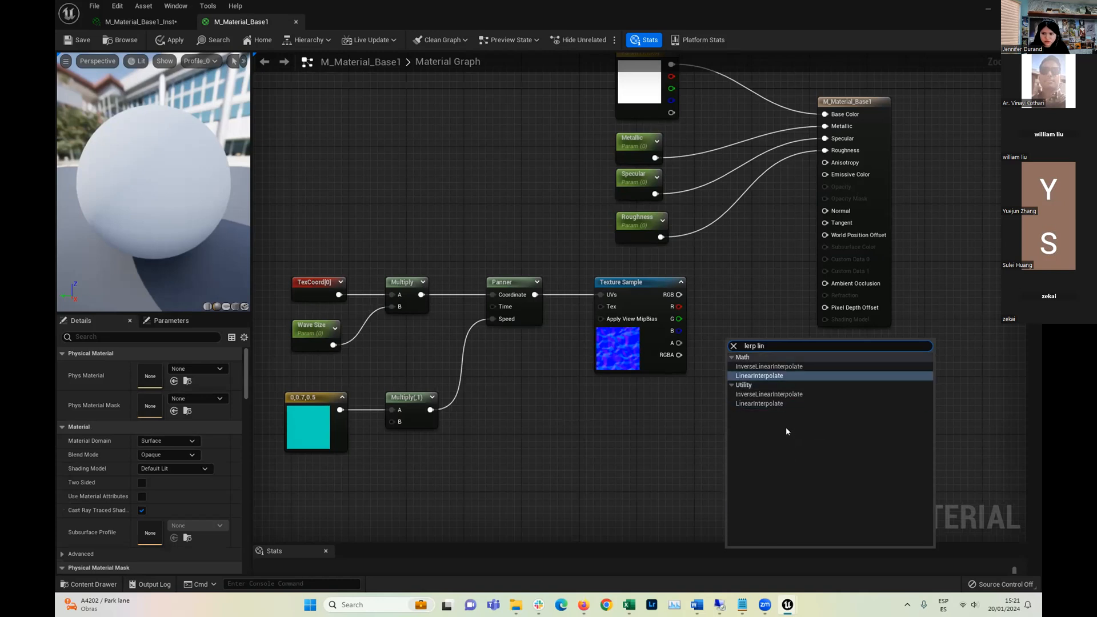
pyautogui.click(774, 377)
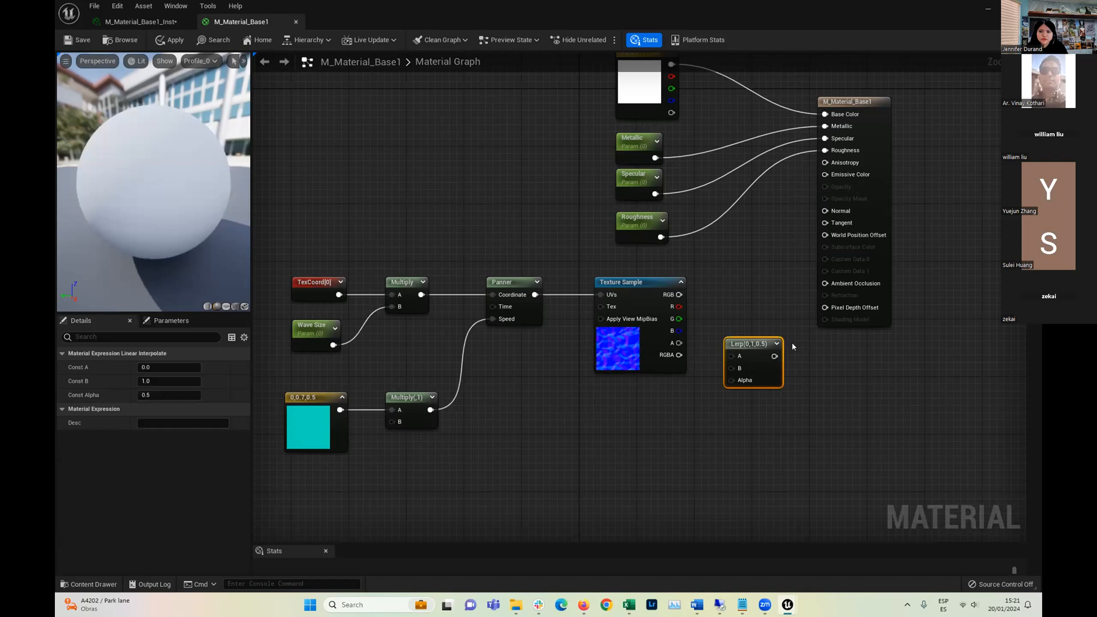
# Move the Texture Sample closer to the Panner and shift the Lerp node along with it, slightly below
pyautogui.moveTo(757, 347); pyautogui.dragTo(763, 366)
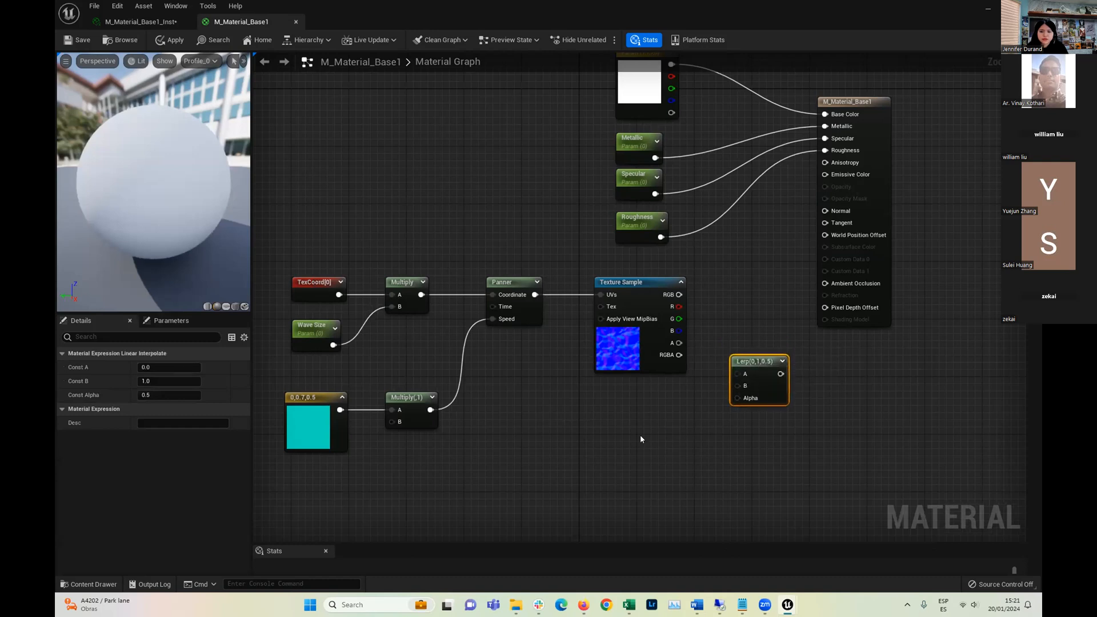
pyautogui.moveTo(628, 287); pyautogui.dragTo(606, 287)
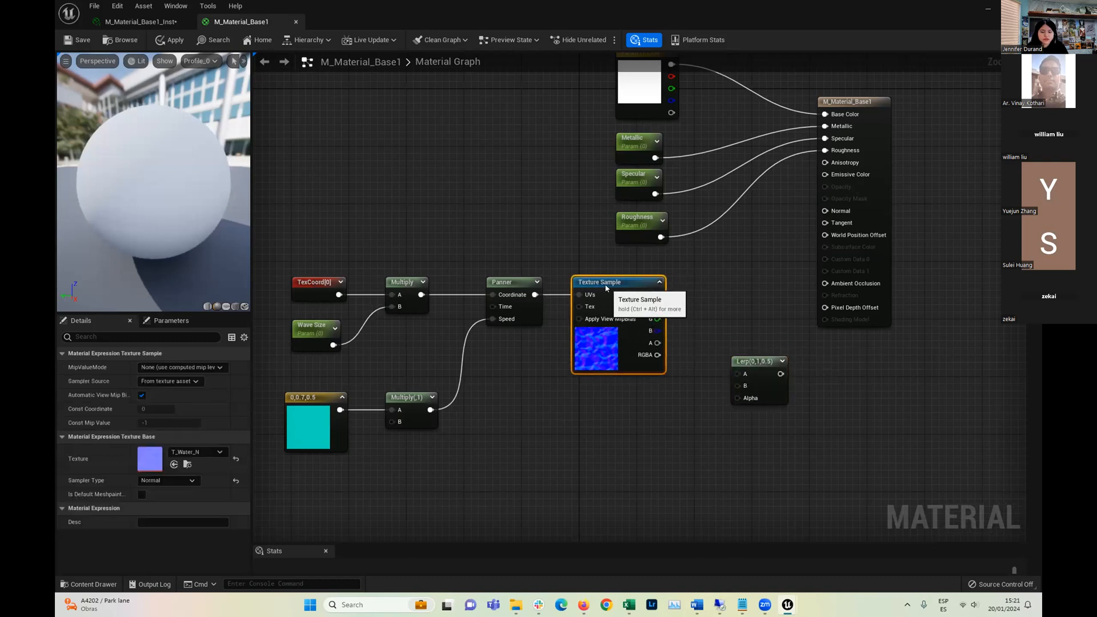
pyautogui.click(743, 361)
pyautogui.moveTo(743, 361); pyautogui.dragTo(721, 361)
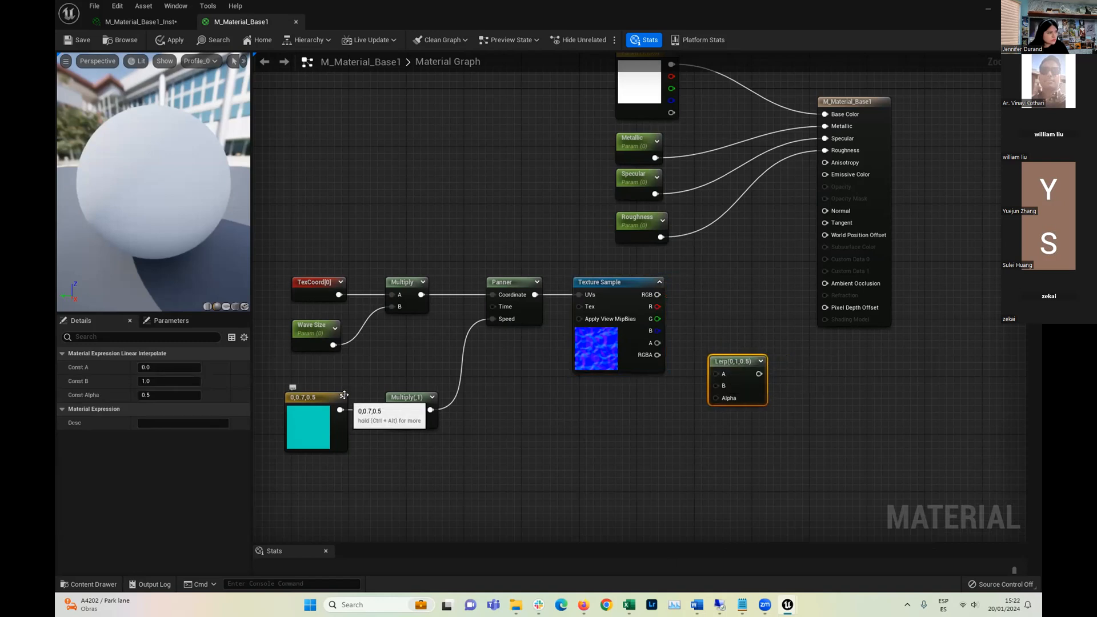
pyautogui.rightClick(315, 483)
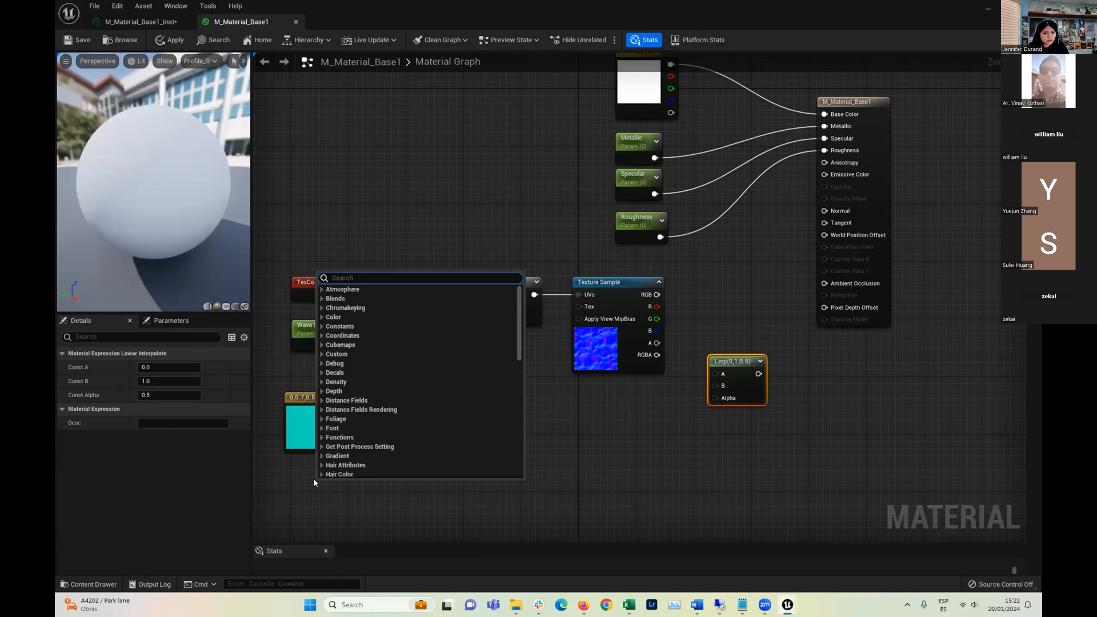
pyautogui.write('2di')
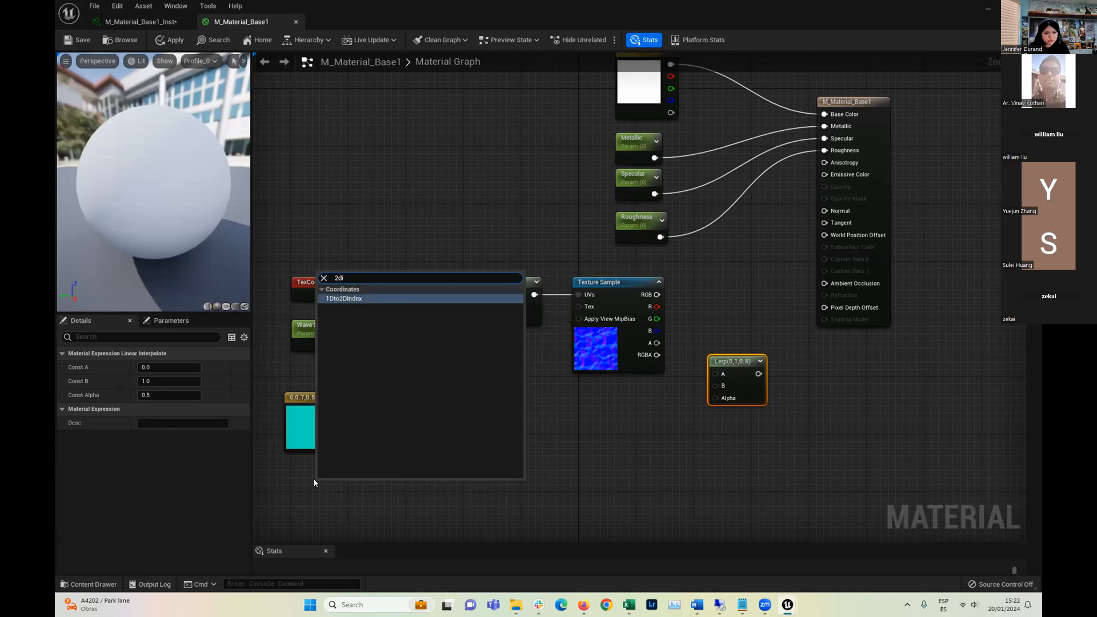
pyautogui.press('BackSpace')
pyautogui.press('BackSpace')
pyautogui.write('dimen')
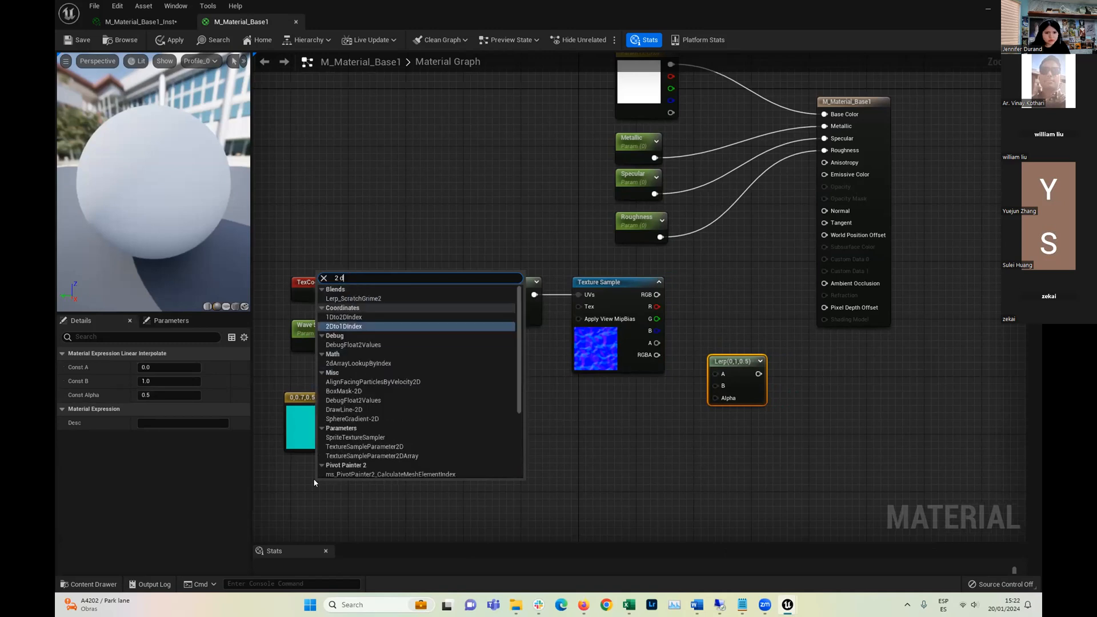
pyautogui.press('BackSpace')
pyautogui.press('BackSpace')
pyautogui.press('BackSpace')
pyautogui.press('BackSpace')
pyautogui.click(315, 486)
# Add a Constant2Vector node directly below the Constant3Vector
pyautogui.press('2')
pyautogui.click(379, 464)
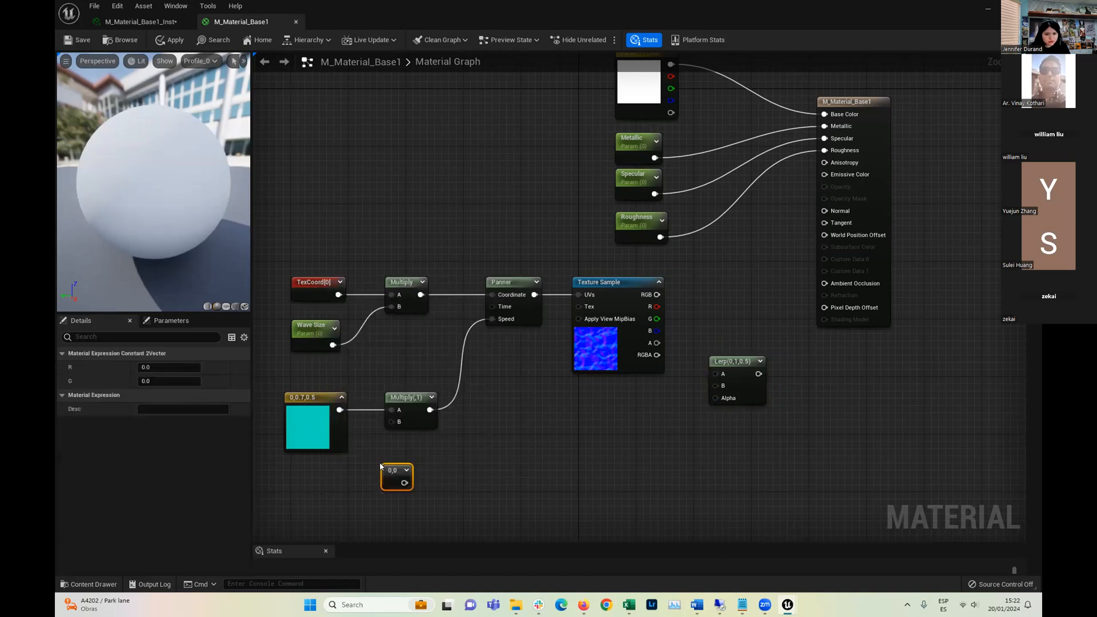
pyautogui.moveTo(381, 466); pyautogui.dragTo(318, 477)
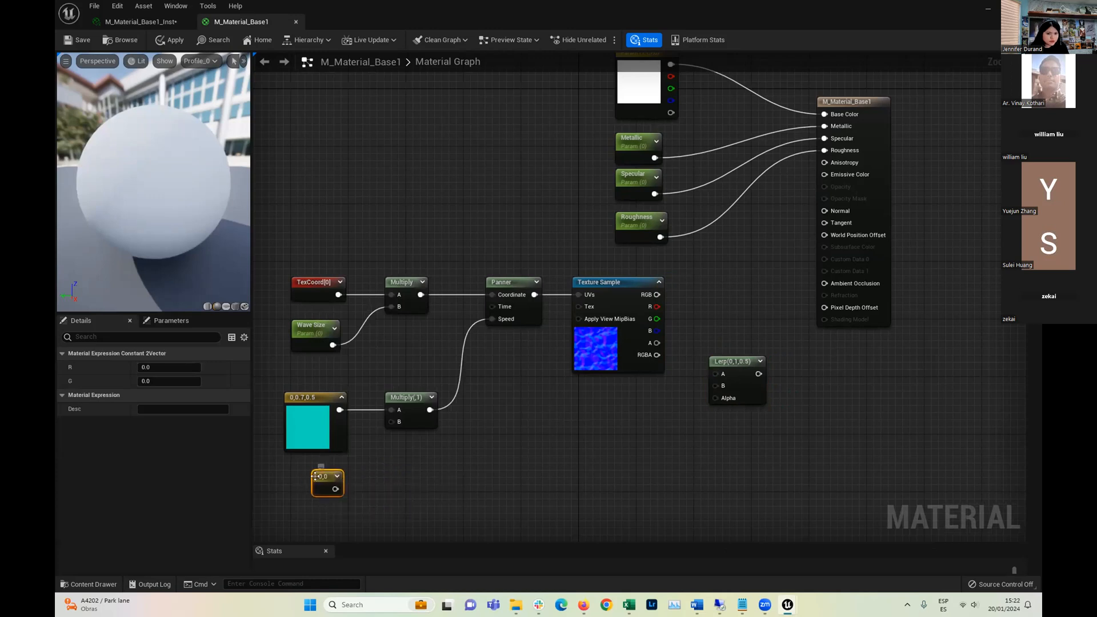
# Delete the Constant3Vector and the Constant2Vector below it
pyautogui.click(307, 400)
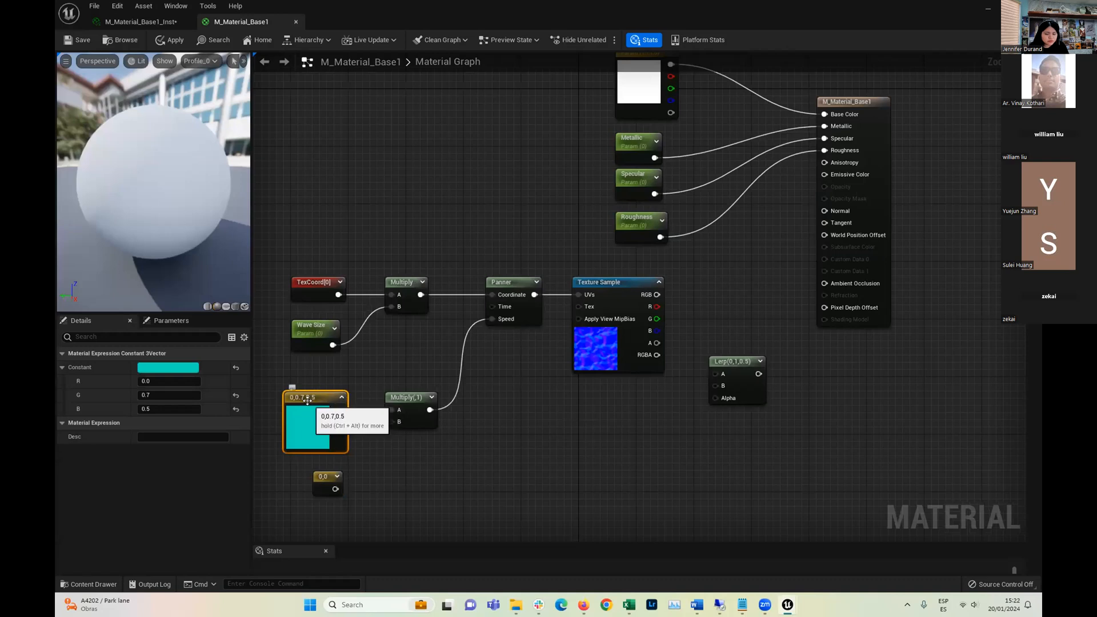
pyautogui.press('Delete')
pyautogui.moveTo(325, 479); pyautogui.dragTo(304, 462)
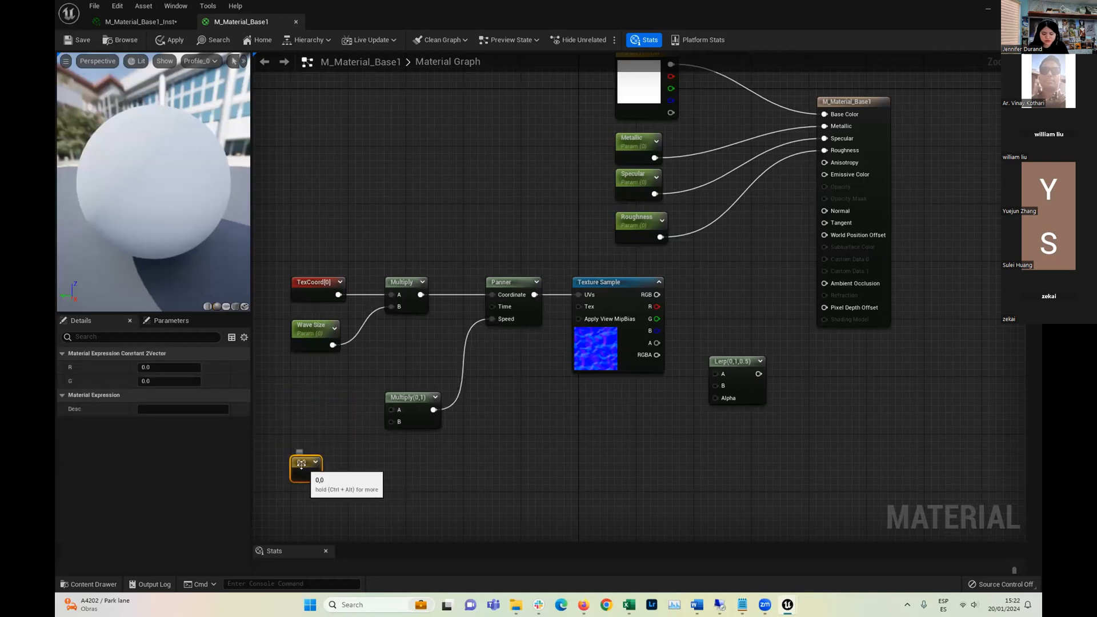
pyautogui.press('Delete')
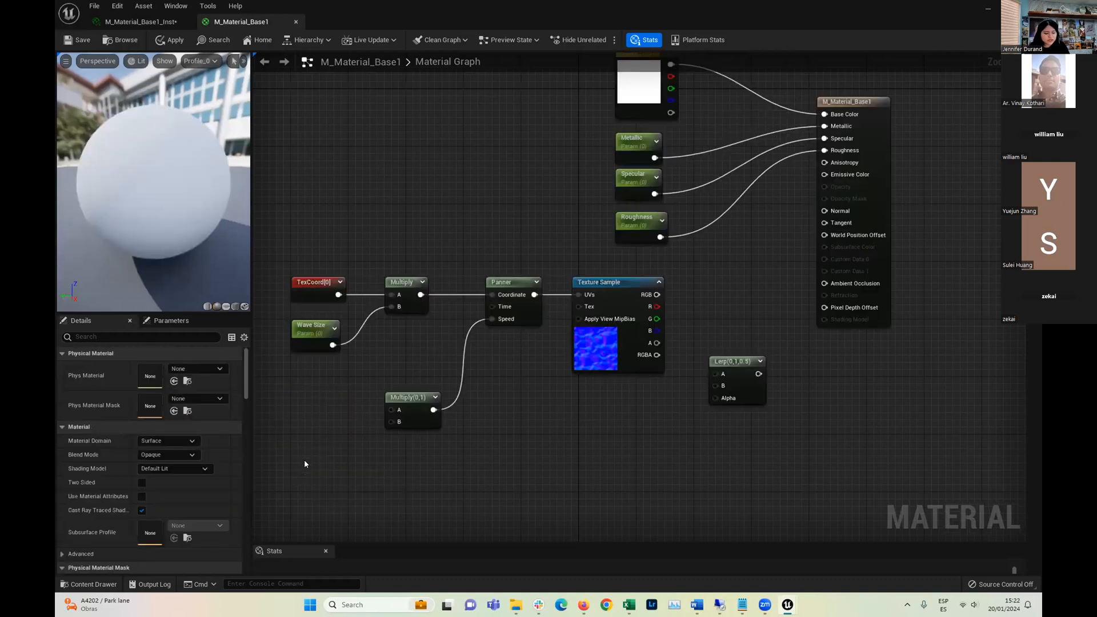
# Add a Constant2Vector node beside the lower Multiply's inputs and place a copy of it underneath
pyautogui.click(314, 444)
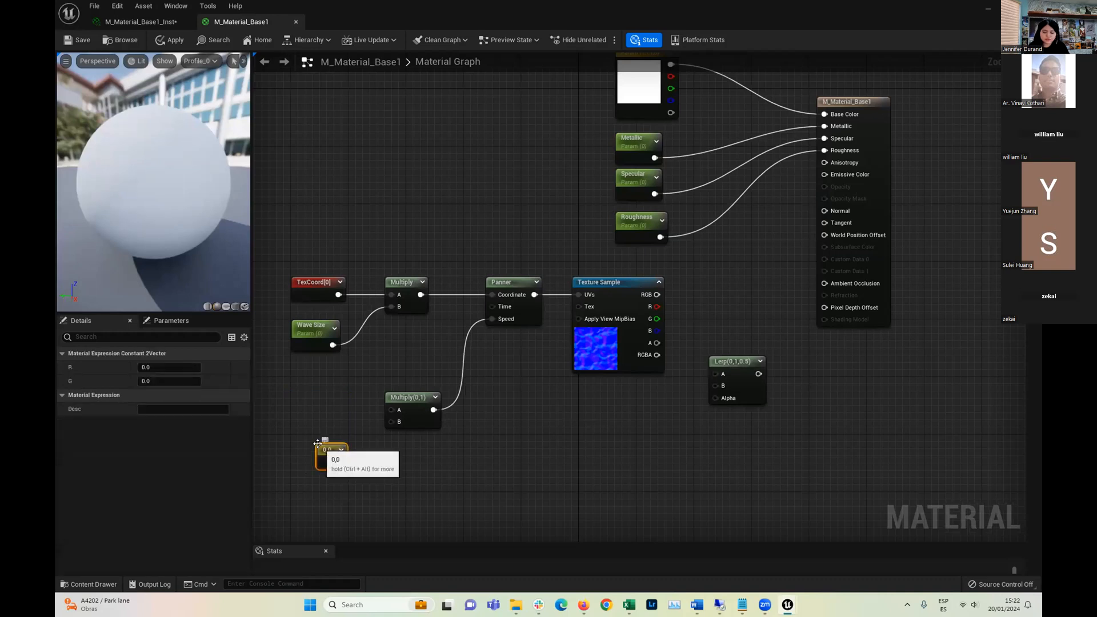
pyautogui.moveTo(318, 444); pyautogui.dragTo(299, 403)
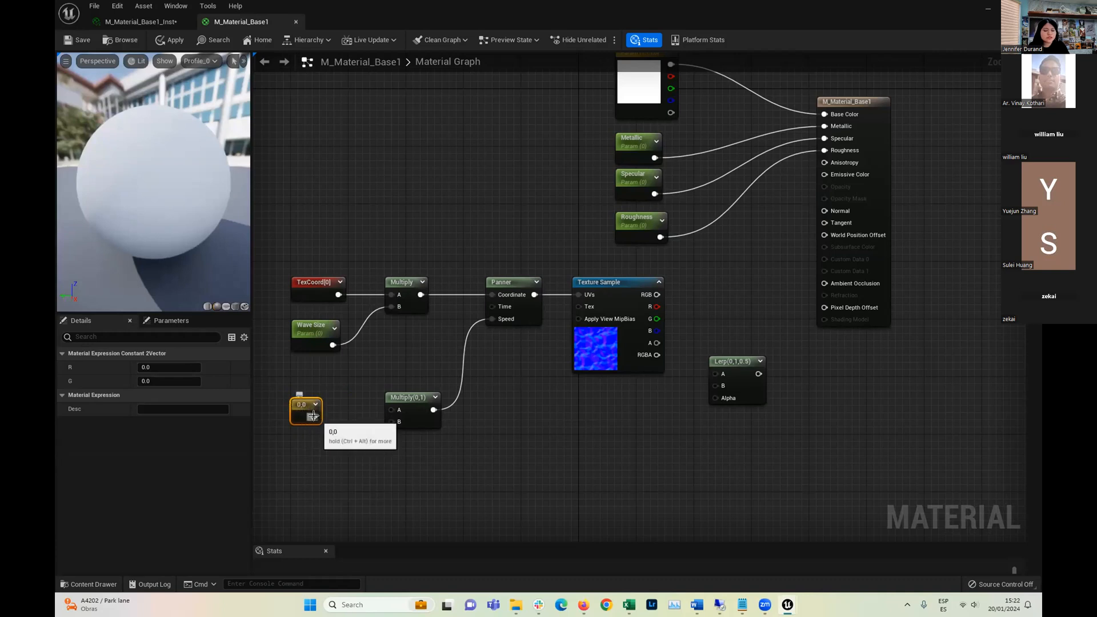
pyautogui.moveTo(314, 417)
pyautogui.mouseDown()
pyautogui.moveTo(393, 407)
pyautogui.moveTo(309, 407)
pyautogui.mouseUp()
pyautogui.click(311, 445)
pyautogui.hotkey('ctrl', 'v')
pyautogui.moveTo(299, 461); pyautogui.dragTo(299, 454)
# Set the upper Constant2Vector's R value to 0.07 and its G value to 0.05
pyautogui.click(302, 404)
pyautogui.click(163, 367)
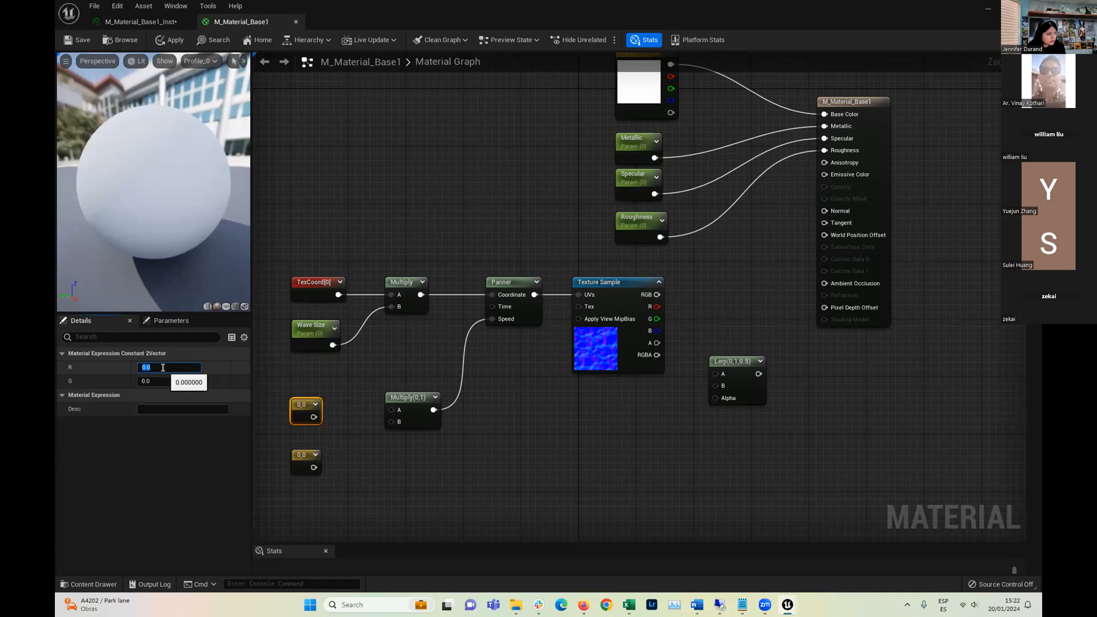
pyautogui.write('.07')
pyautogui.click(170, 380)
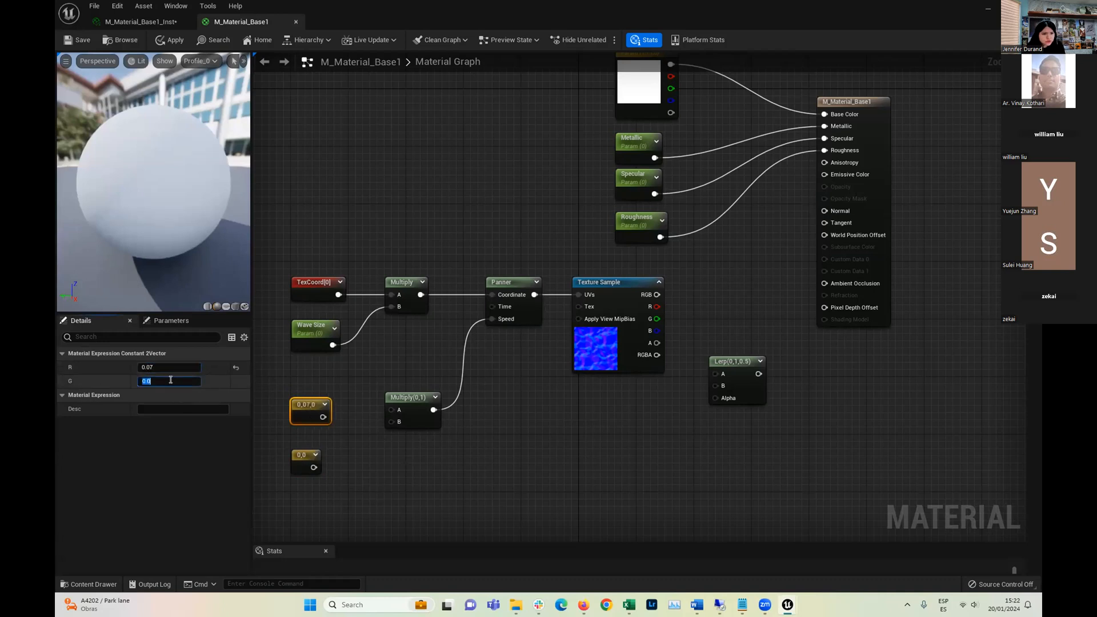
pyautogui.click(174, 371)
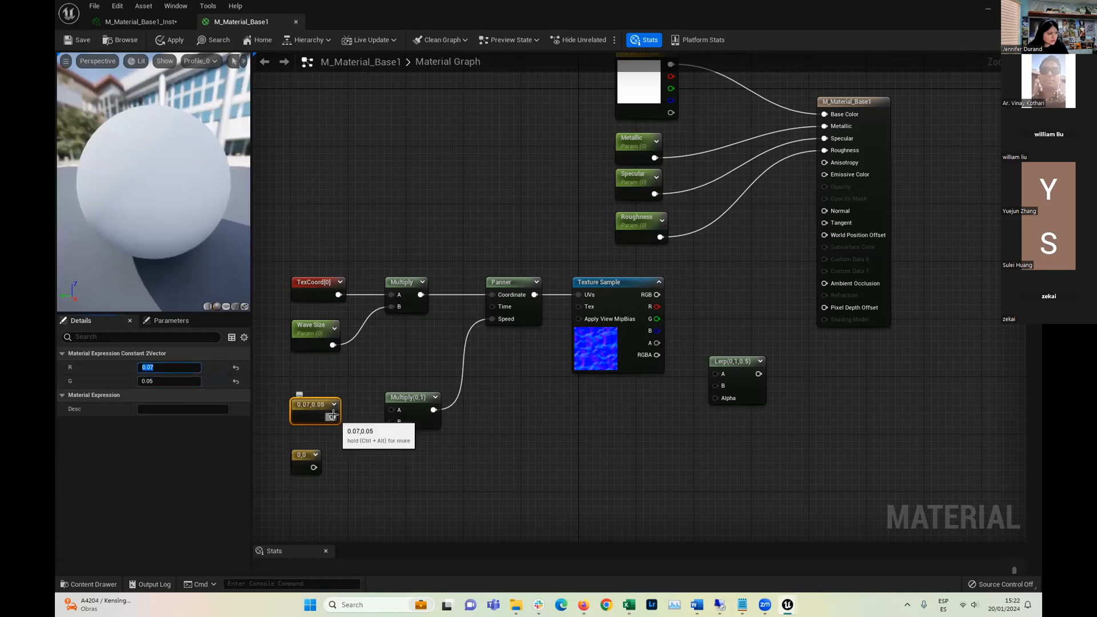
# Connect the 0.07,0.05 Constant2Vector to the lower Multiply's A input and delete the unused Constant2Vector below it
pyautogui.moveTo(332, 418); pyautogui.dragTo(397, 415)
pyautogui.click(306, 458)
pyautogui.press('Delete')
# Line up the Constant2Vector with the lower Multiply and raise both closer to the Wave Size row
pyautogui.moveTo(312, 406); pyautogui.dragTo(310, 393)
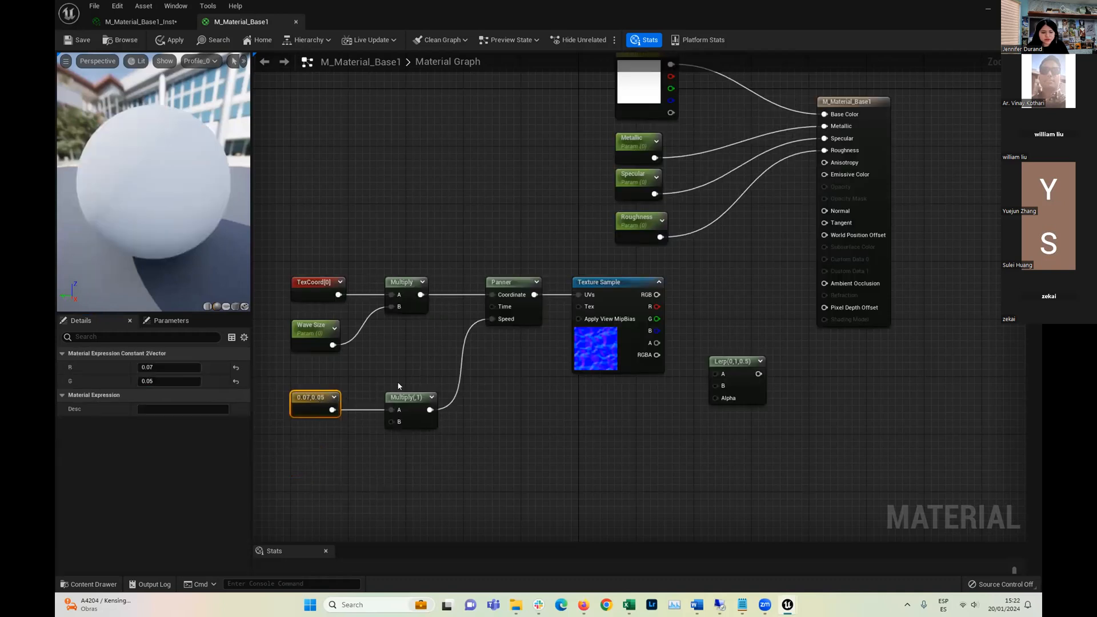
pyautogui.moveTo(478, 441); pyautogui.dragTo(478, 442)
pyautogui.moveTo(418, 395); pyautogui.dragTo(415, 378)
pyautogui.click(454, 407)
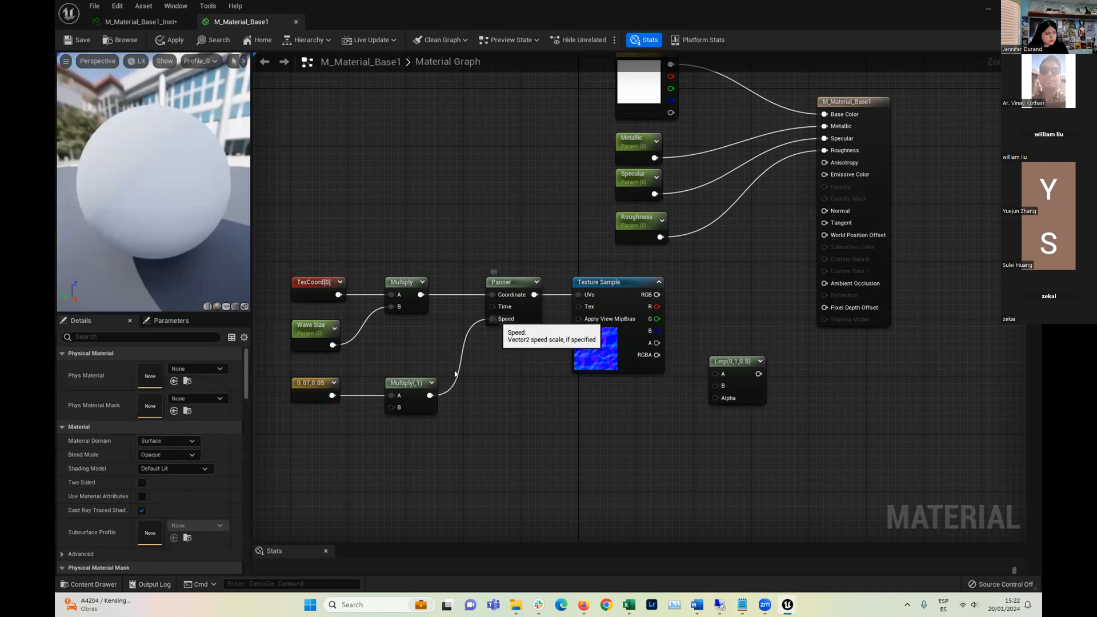
# Connect the Texture Sample's RGB output to the Lerp's A and the Lerp's output to Normal, raise the Lerp beside the Texture Sample, and check the preview
pyautogui.scroll(-3, 496, 348)
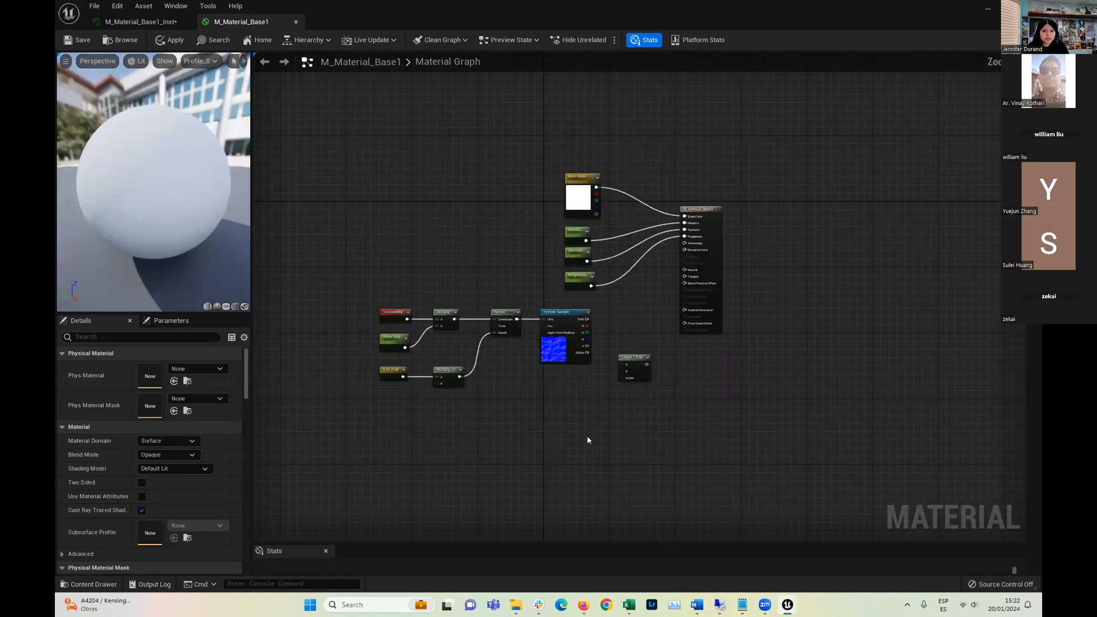
pyautogui.scroll(2, 587, 436)
pyautogui.moveTo(585, 262); pyautogui.dragTo(654, 294)
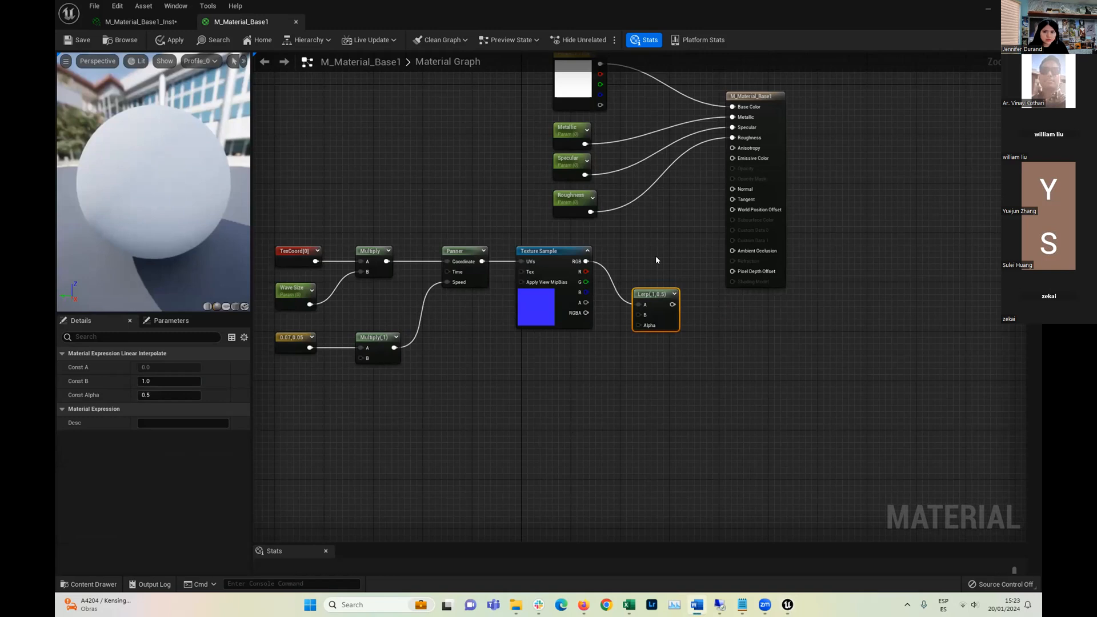
pyautogui.moveTo(678, 304); pyautogui.dragTo(733, 189)
pyautogui.moveTo(653, 299); pyautogui.dragTo(658, 264)
pyautogui.moveTo(139, 208); pyautogui.dragTo(145, 177)
pyautogui.scroll(3, 138, 209)
pyautogui.scroll(-5, 146, 177)
pyautogui.scroll(1, 145, 177)
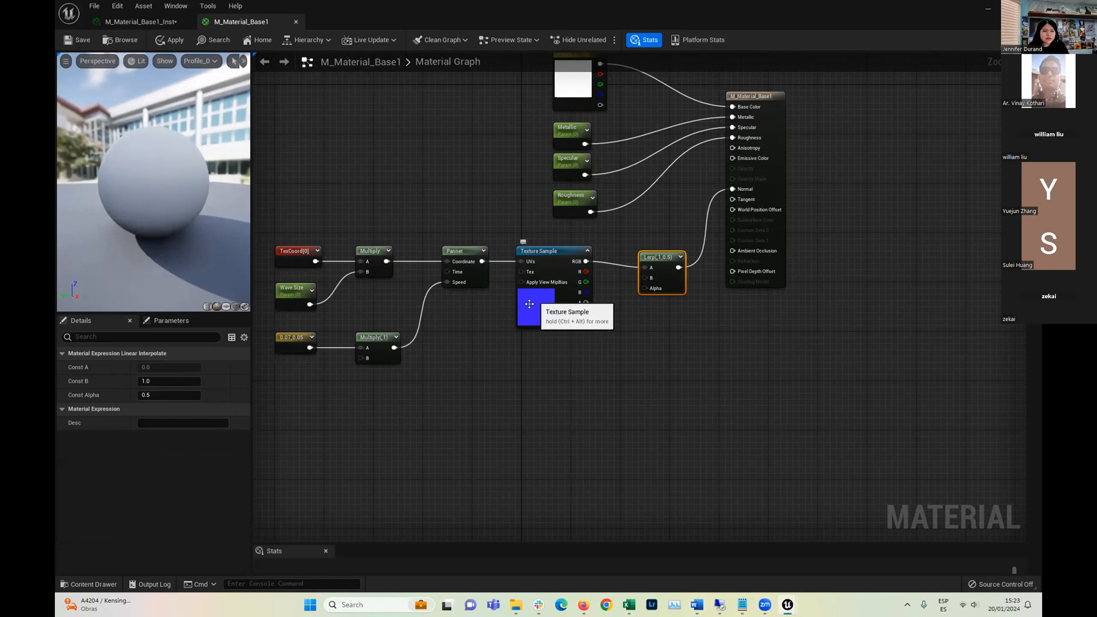
# Tighten the layout by raising the Wave Size parameter, the Constant2Vector and the lower Multiply slightly
pyautogui.click(315, 280)
pyautogui.click(284, 286)
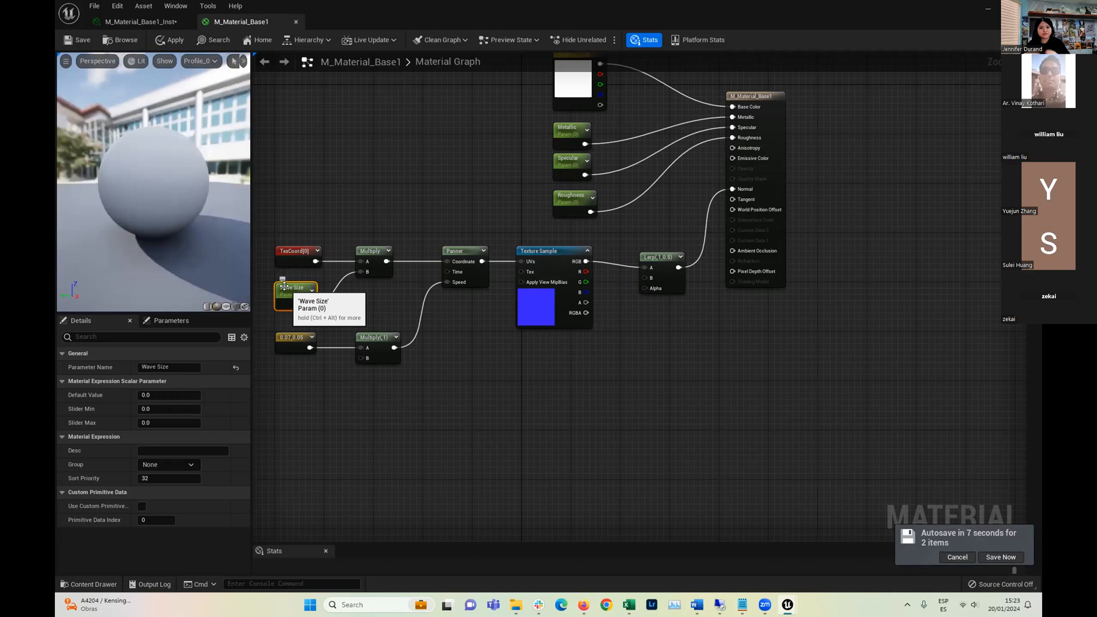
pyautogui.moveTo(294, 289); pyautogui.dragTo(292, 282)
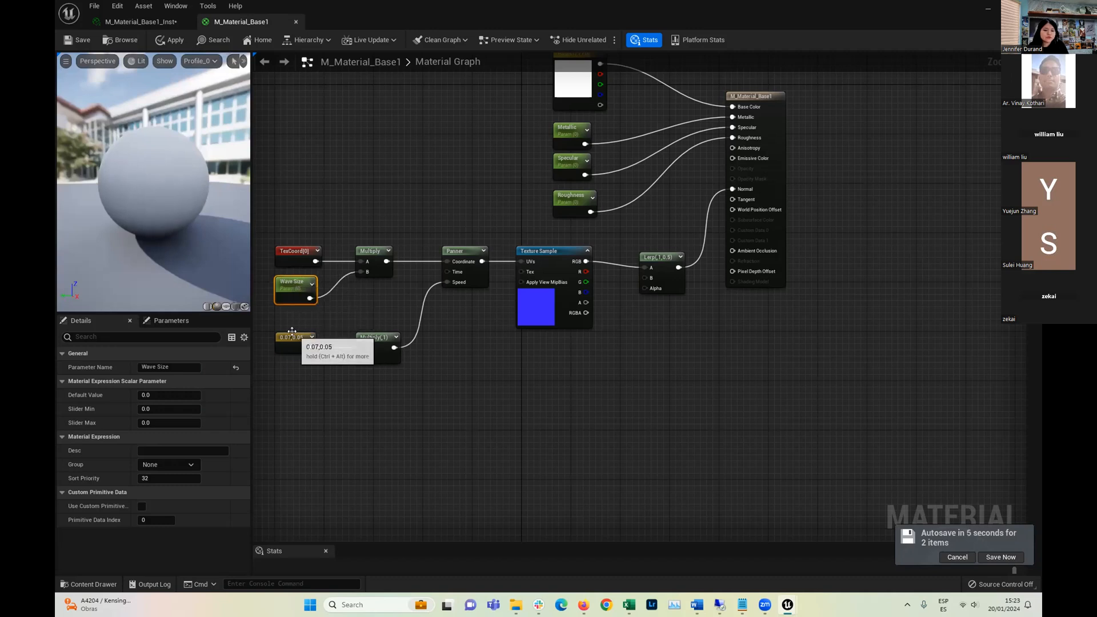
pyautogui.moveTo(292, 335); pyautogui.dragTo(293, 329)
pyautogui.moveTo(364, 337); pyautogui.dragTo(363, 332)
# Duplicate the whole node chain from TexCoord to Texture Sample and place the copy directly below the original
pyautogui.moveTo(270, 234); pyautogui.dragTo(580, 377)
pyautogui.hotkey('ctrl', 'v')
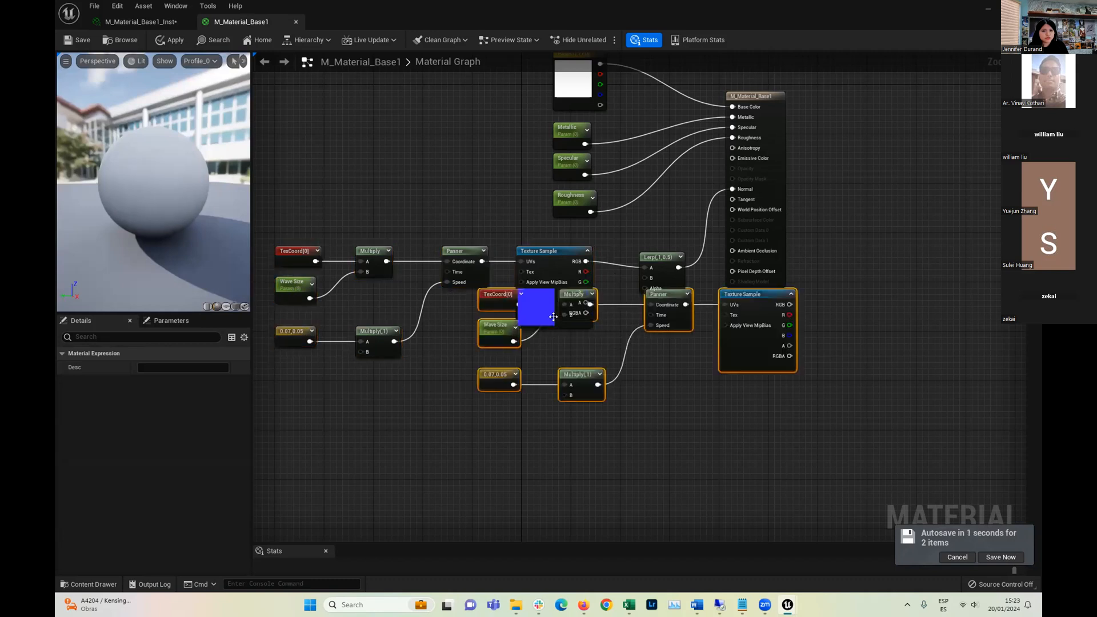
pyautogui.moveTo(748, 304); pyautogui.dragTo(509, 407)
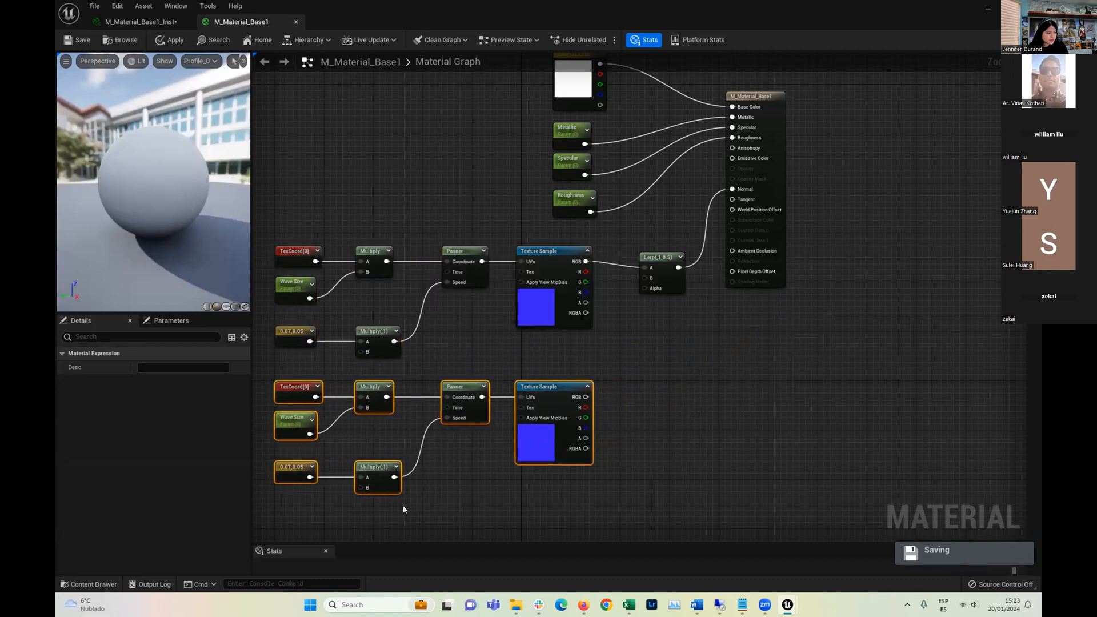
pyautogui.click(427, 493)
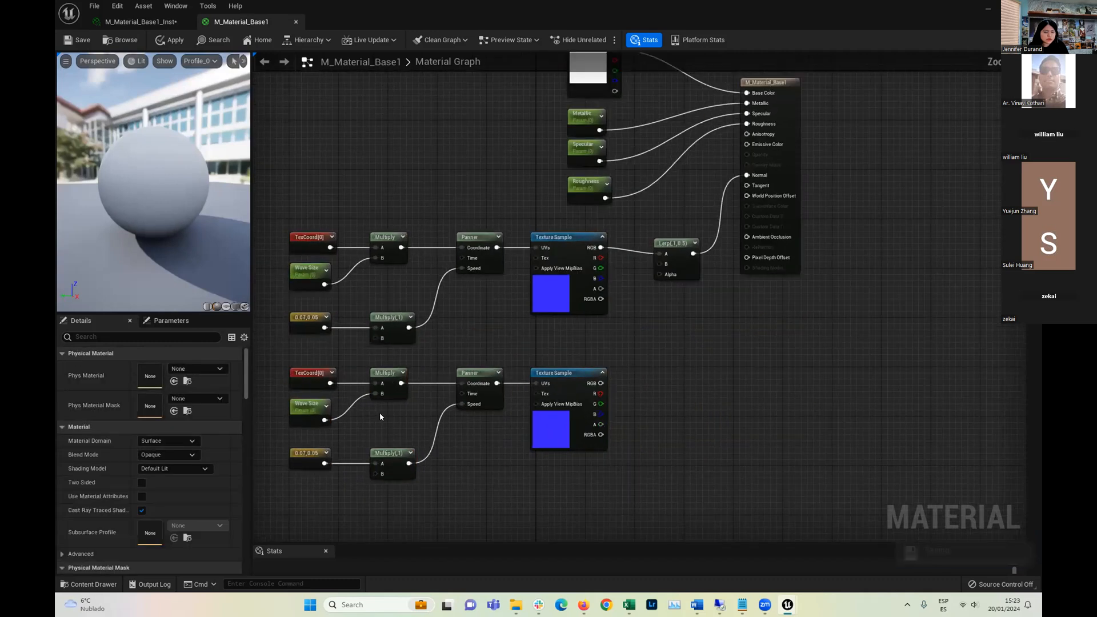
# Rename the Wave Size parameter in the duplicated chain to Speed
pyautogui.scroll(2, 379, 413)
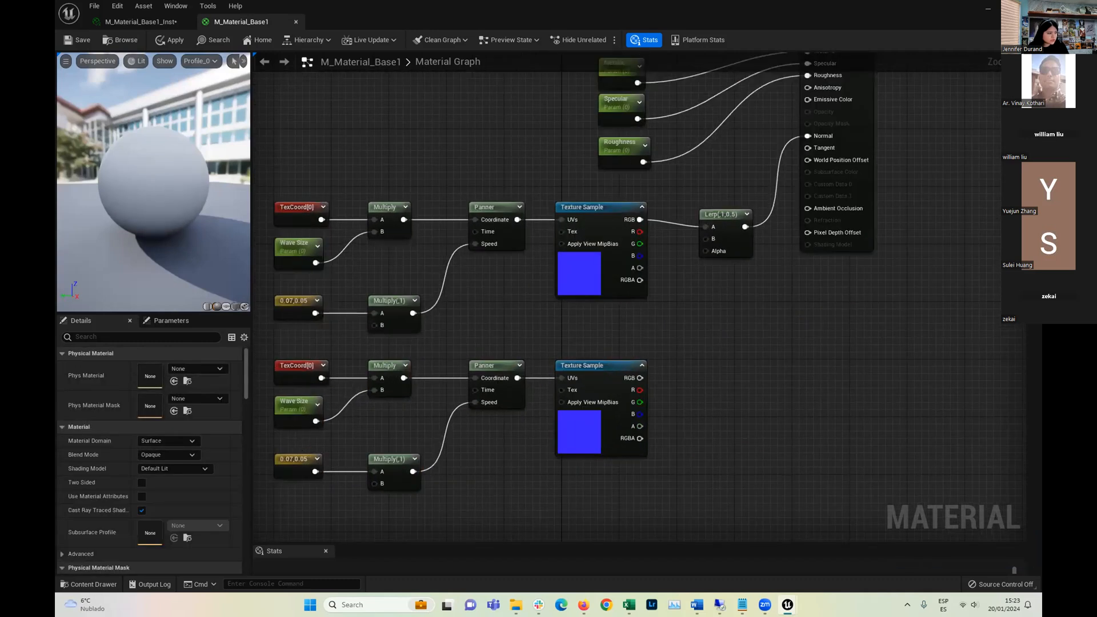
pyautogui.click(300, 400)
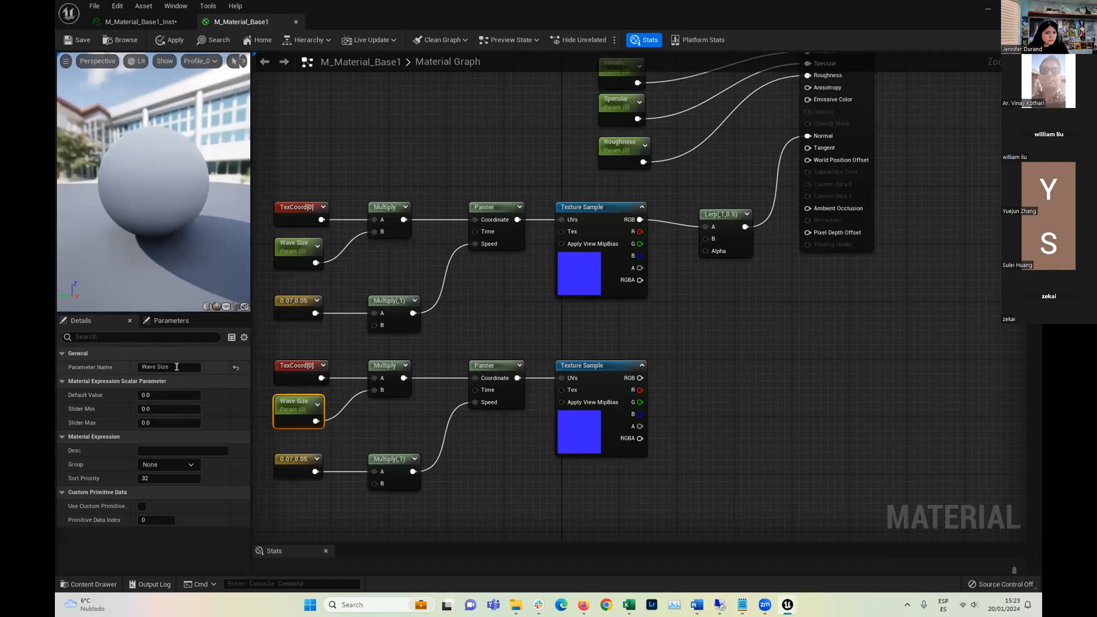
pyautogui.press('capslock')
pyautogui.write('S')
pyautogui.press('capslock')
pyautogui.write('peed')
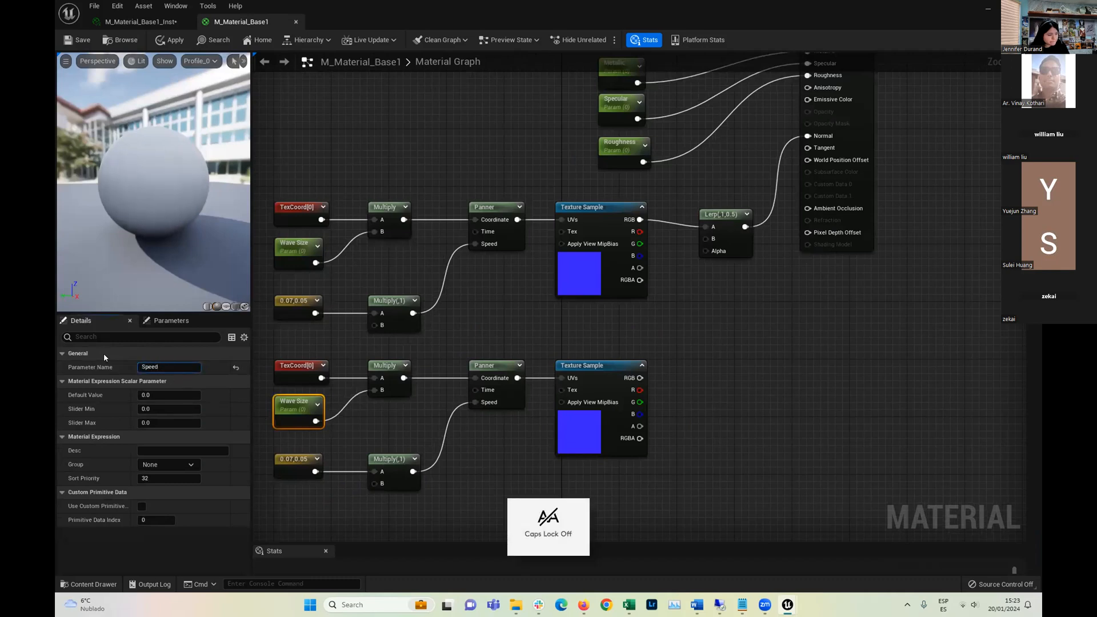
pyautogui.click(380, 429)
# Delete the duplicated TexCoord node and the Multiply it feeds
pyautogui.click(294, 364)
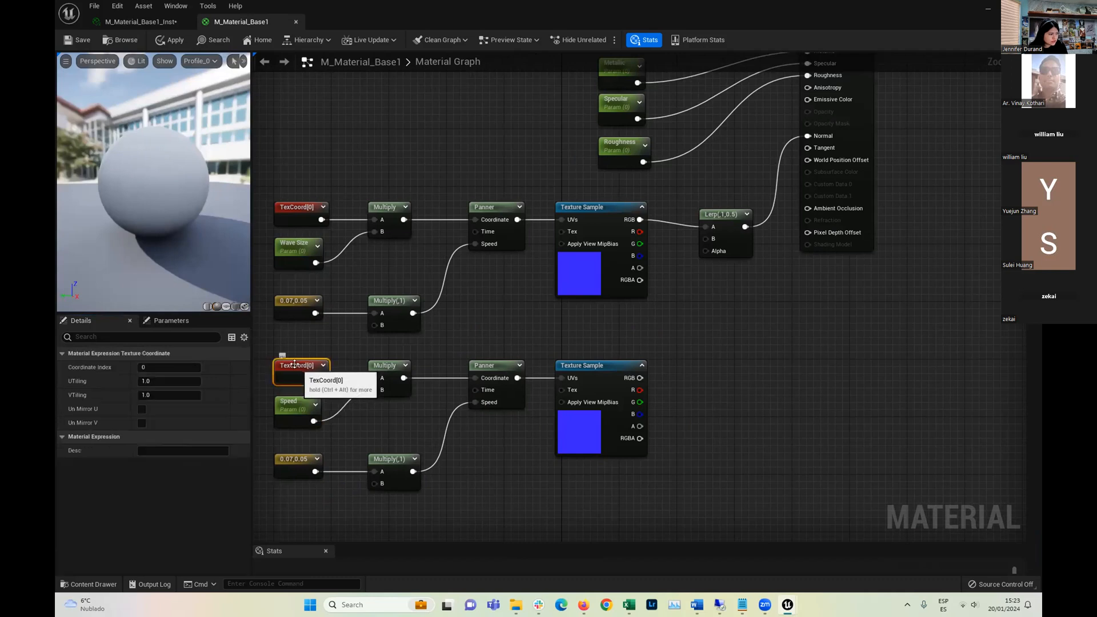
pyautogui.press('Delete')
pyautogui.click(393, 366)
pyautogui.press('Delete')
# Connect Speed to the B inputs of both Constant2Vector Multiply nodes, and the lower Texture Sample's RGB output to the Lerp's B
pyautogui.moveTo(314, 422); pyautogui.dragTo(374, 325)
pyautogui.moveTo(312, 421); pyautogui.dragTo(374, 480)
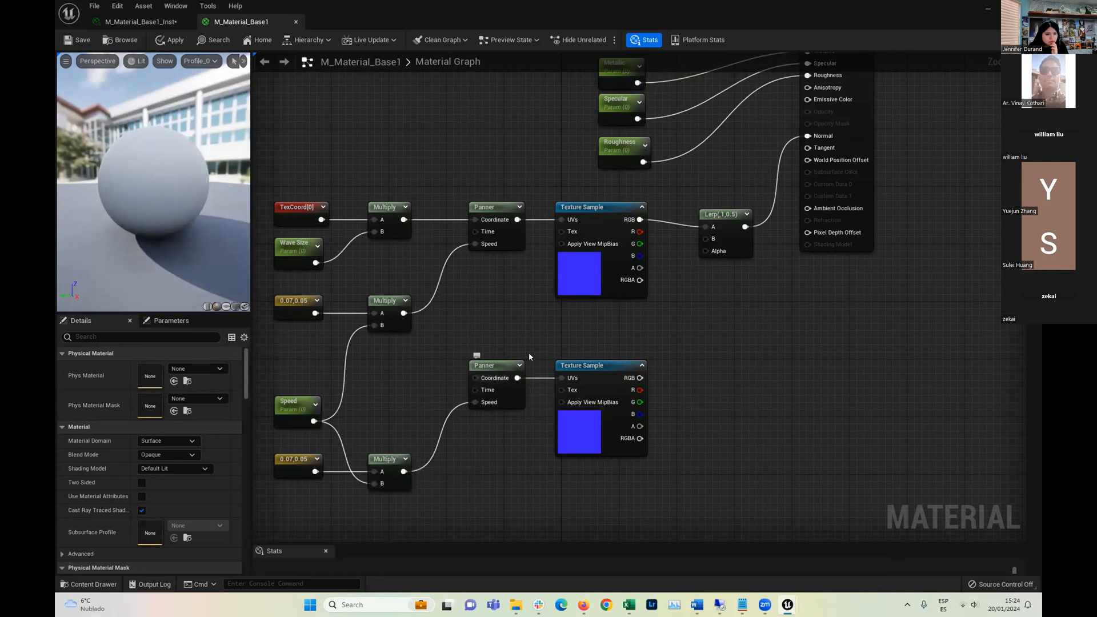
pyautogui.moveTo(641, 378); pyautogui.dragTo(707, 239)
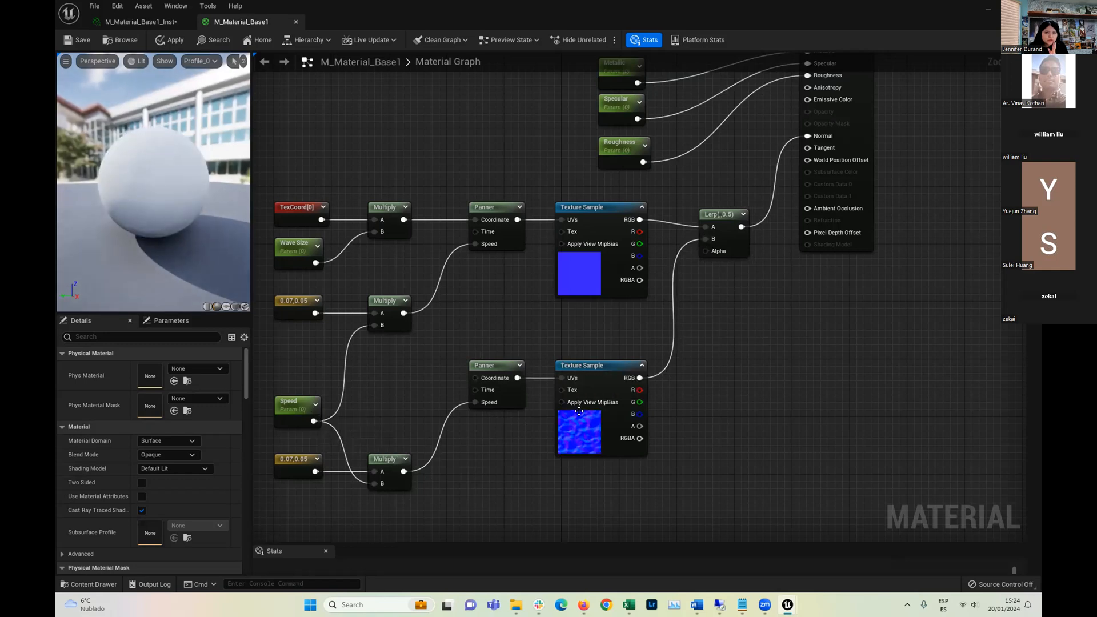
# Raise the lower Texture Sample and its Panner closer to the upper chain, and save the material
pyautogui.scroll(-1, 583, 411)
pyautogui.moveTo(607, 406); pyautogui.dragTo(607, 381)
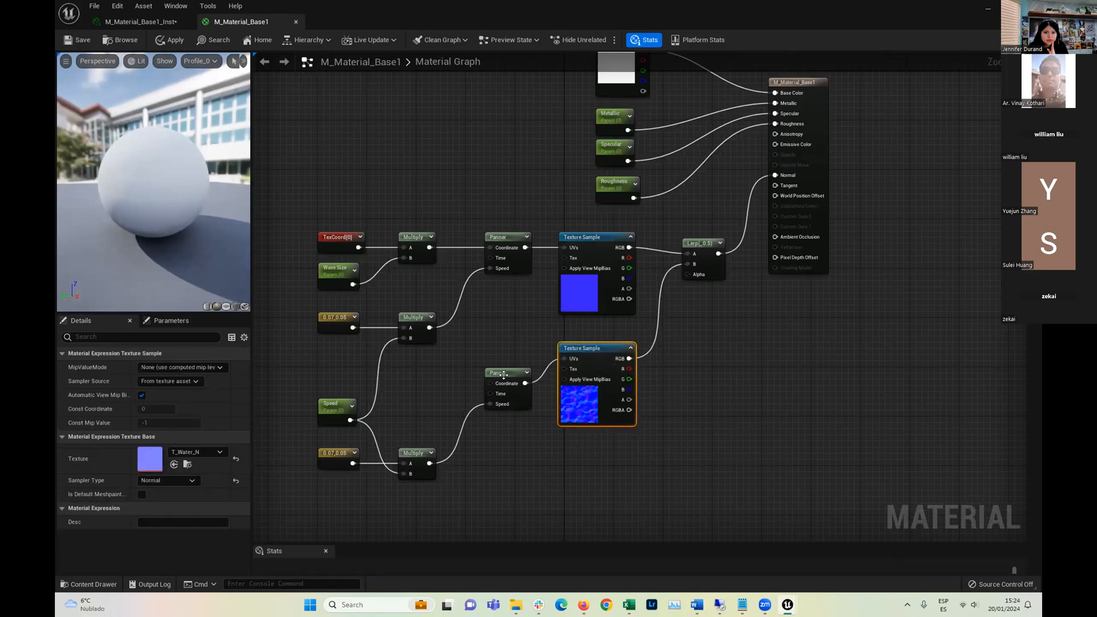
pyautogui.moveTo(504, 373); pyautogui.dragTo(504, 367)
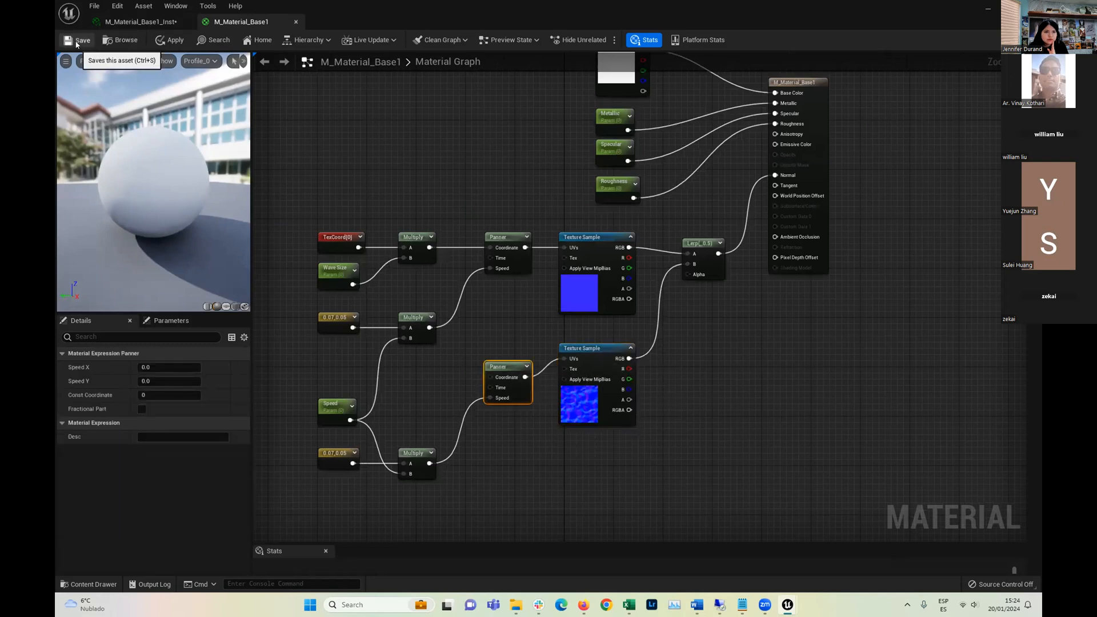
pyautogui.click(77, 42)
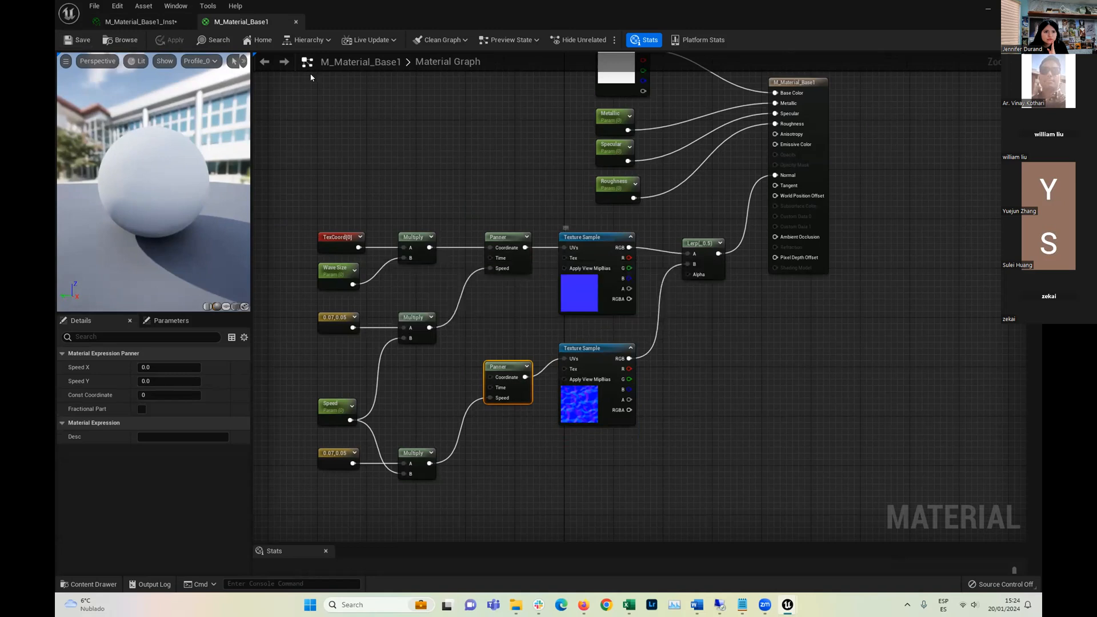
# Open M_Material_Base1_Inst and override its Base Color with a saturated light blue
pyautogui.click(138, 22)
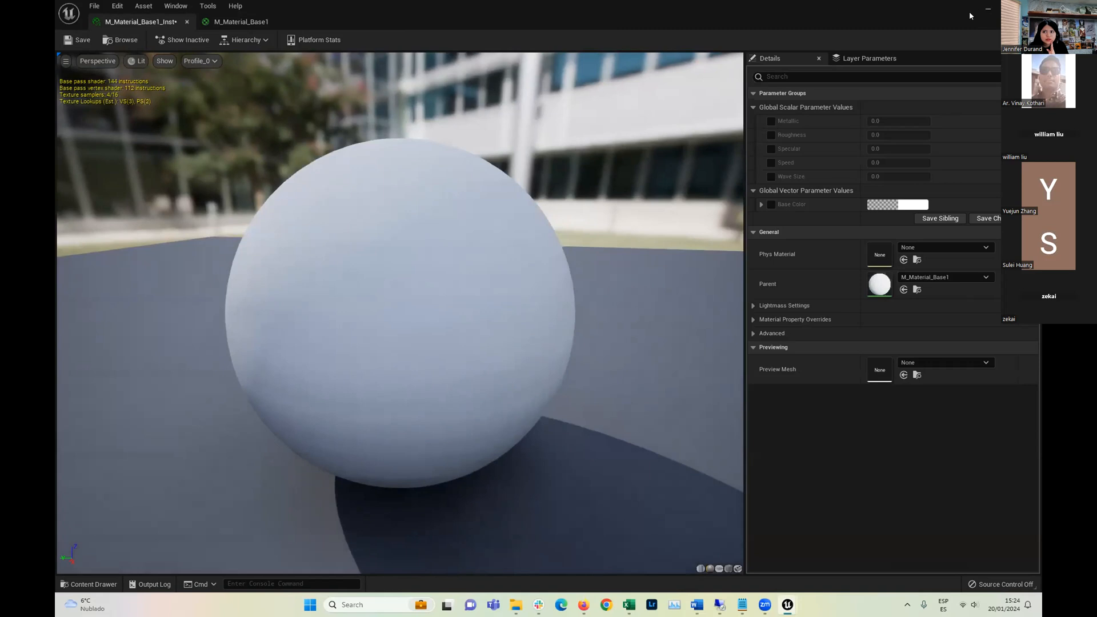
pyautogui.click(988, 9)
pyautogui.click(86, 585)
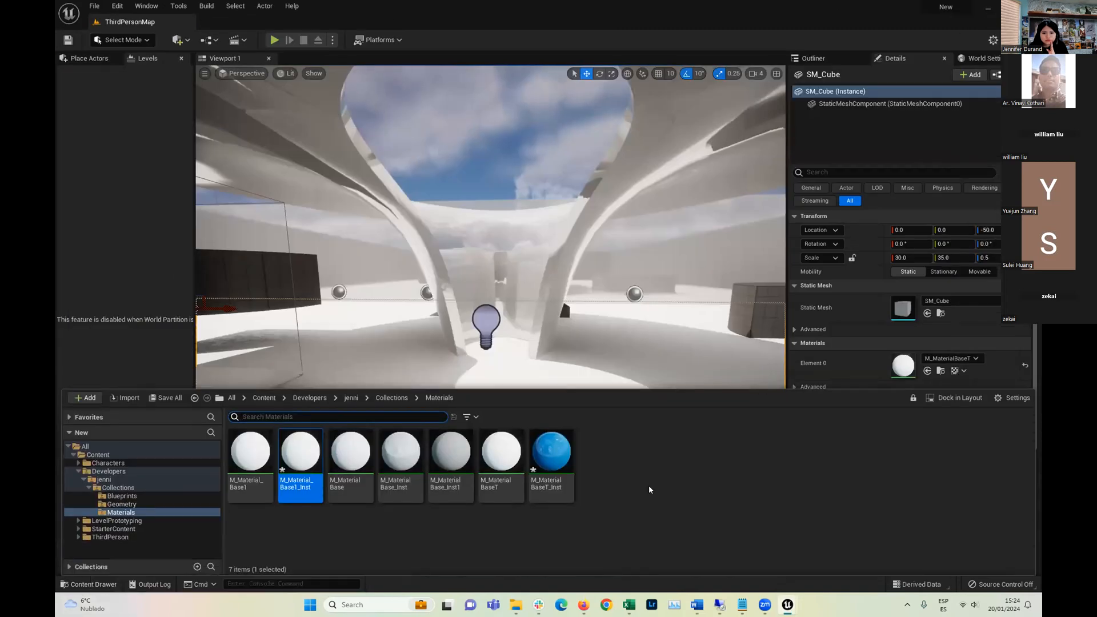
pyautogui.doubleClick(307, 467)
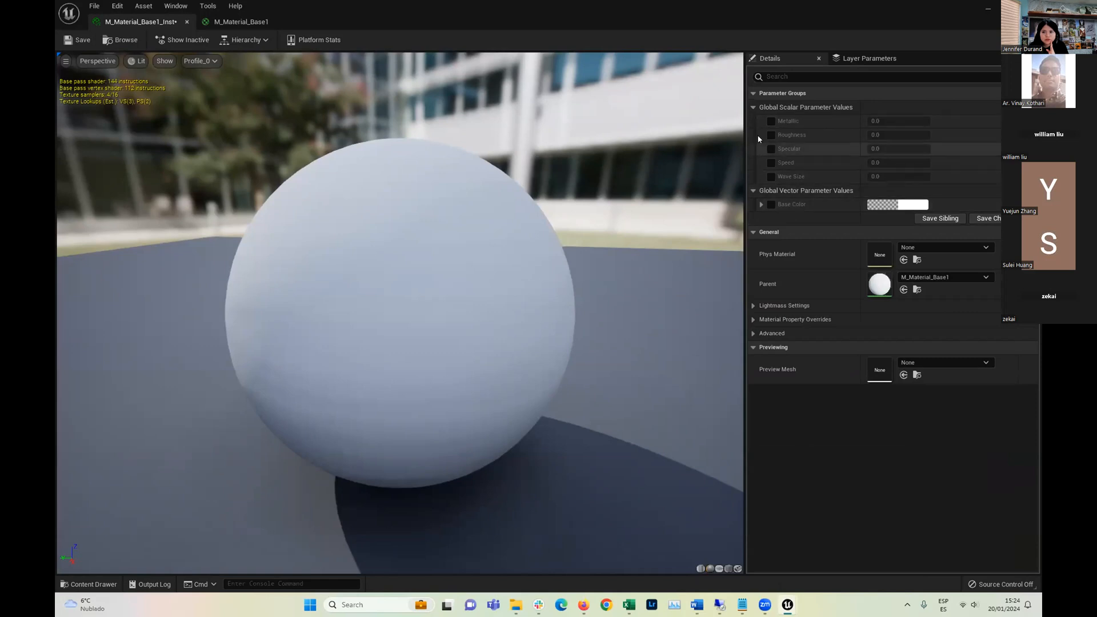
pyautogui.click(899, 207)
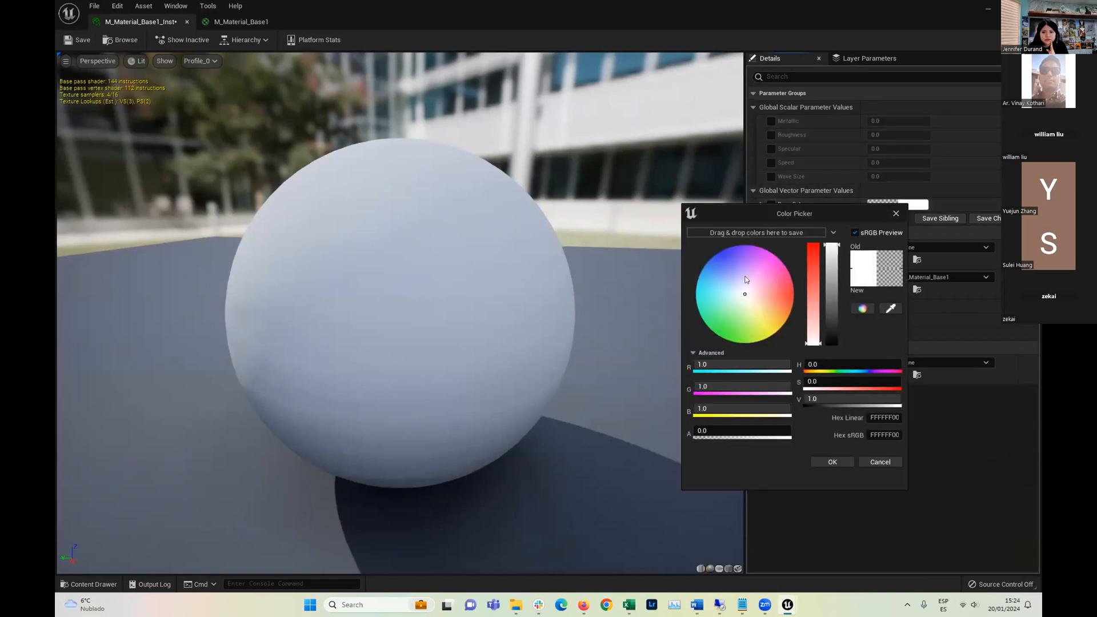
pyautogui.click(719, 287)
pyautogui.moveTo(813, 286); pyautogui.dragTo(812, 260)
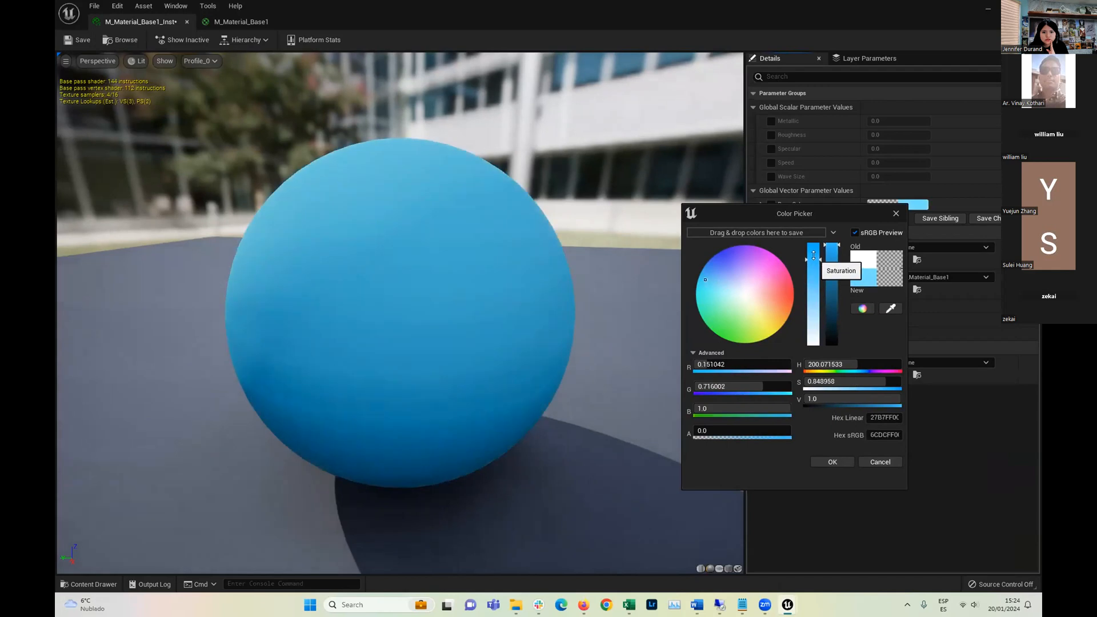
pyautogui.click(834, 462)
# Enable the instance's Speed and Wave Size overrides, setting Speed to about 1.04 and Wave Size to 5
pyautogui.click(771, 163)
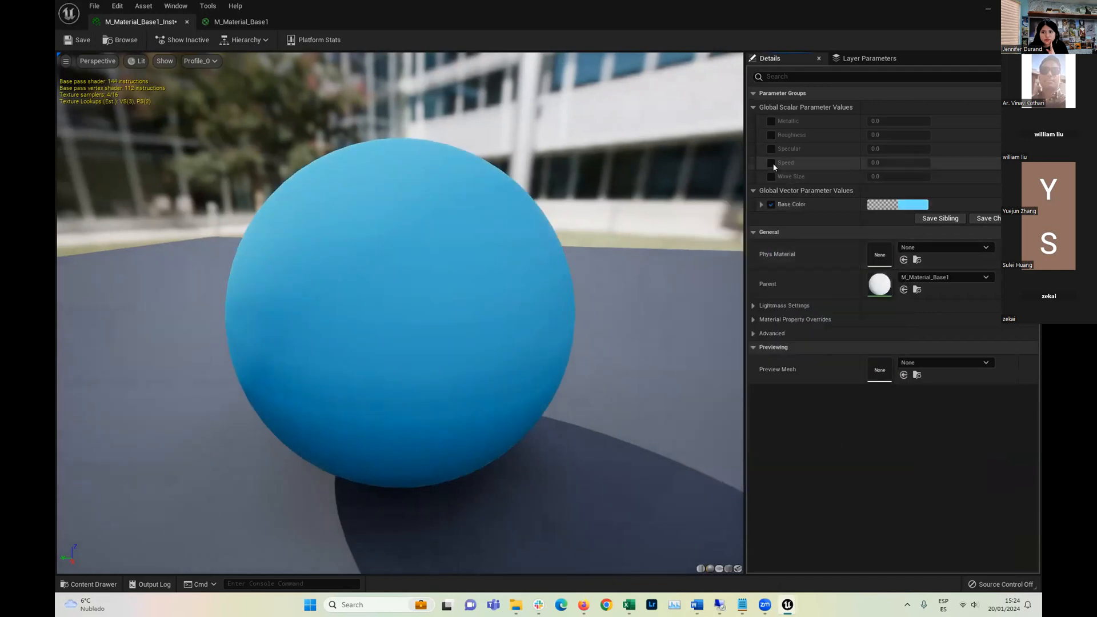
pyautogui.click(771, 177)
pyautogui.moveTo(870, 162)
pyautogui.mouseDown()
pyautogui.moveTo(858, 164)
pyautogui.moveTo(870, 175)
pyautogui.mouseUp()
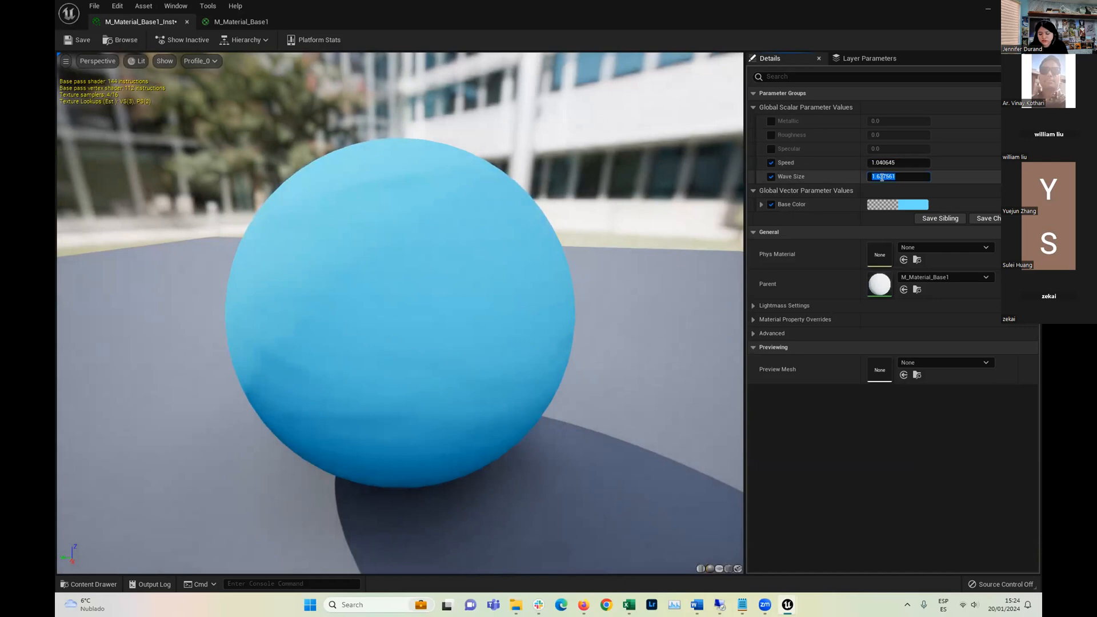
pyautogui.write('5')
pyautogui.press('Return')
# Try a Roughness override of 0.592 on the instance and turn it back off
pyautogui.click(771, 135)
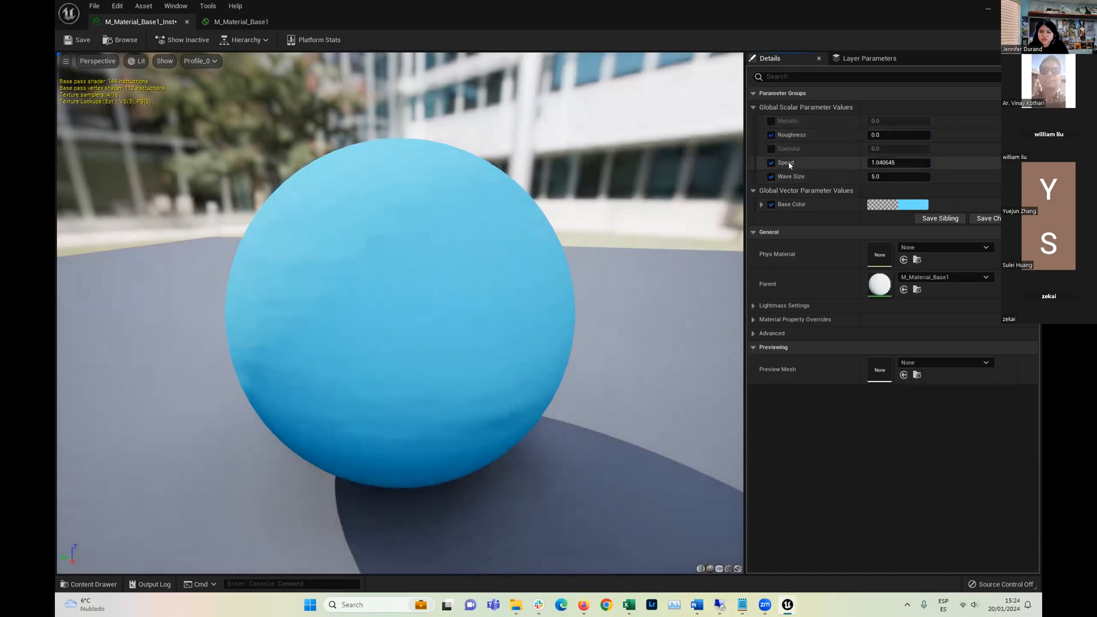
pyautogui.moveTo(873, 135); pyautogui.dragTo(892, 135)
pyautogui.click(772, 136)
# Enable the instance's Specular override at about 2.1 and save the material instance
pyautogui.click(771, 149)
pyautogui.moveTo(869, 148); pyautogui.dragTo(903, 148)
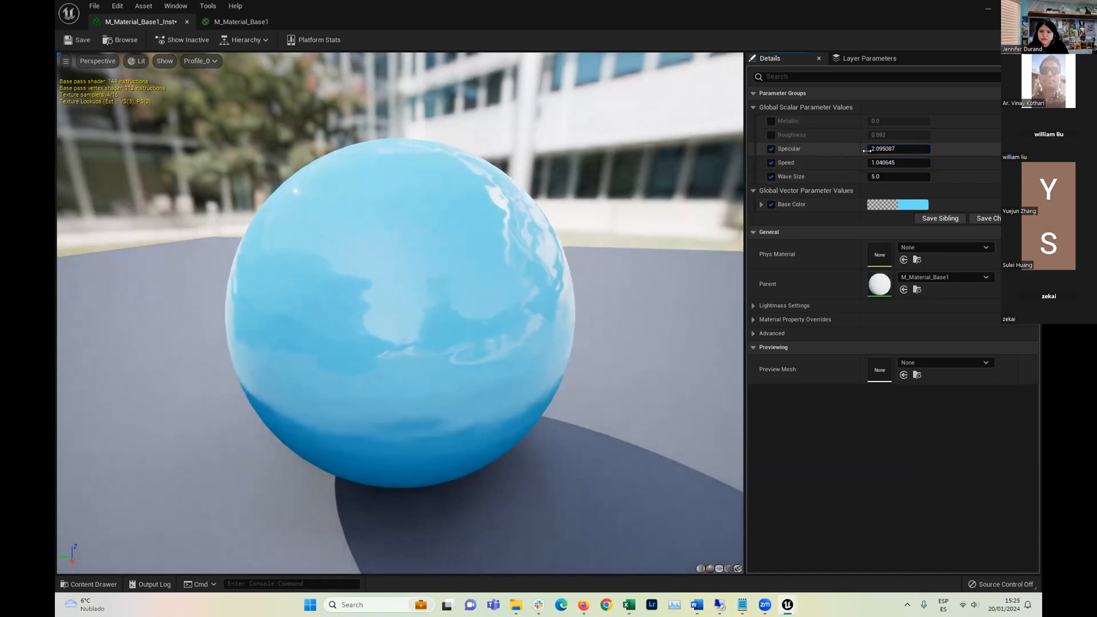
pyautogui.moveTo(500, 248); pyautogui.dragTo(504, 288)
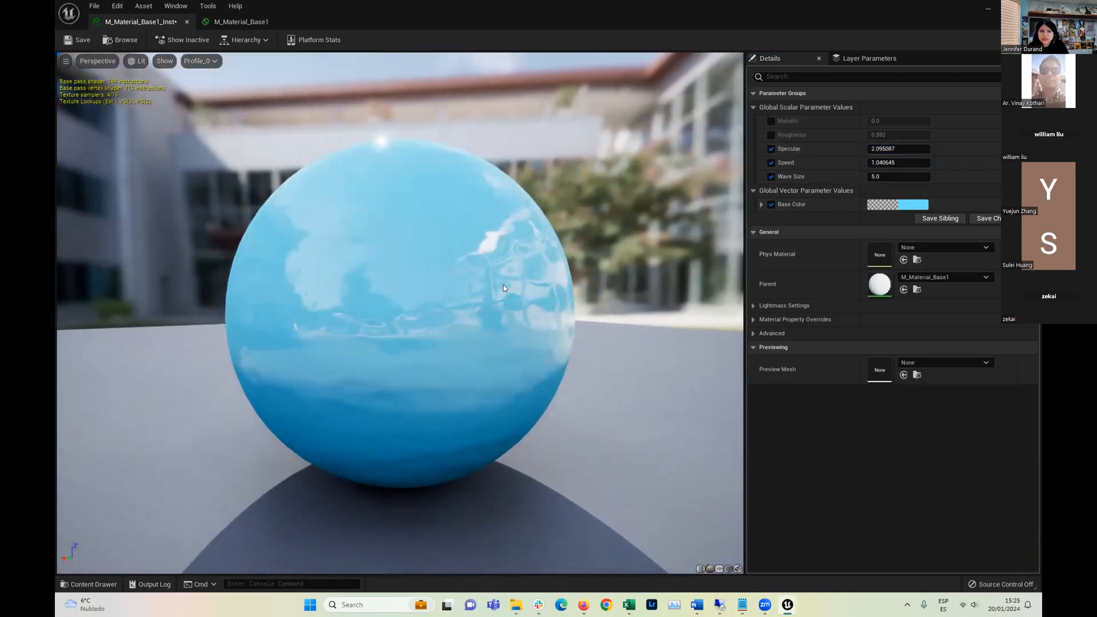
pyautogui.moveTo(483, 328); pyautogui.dragTo(483, 325)
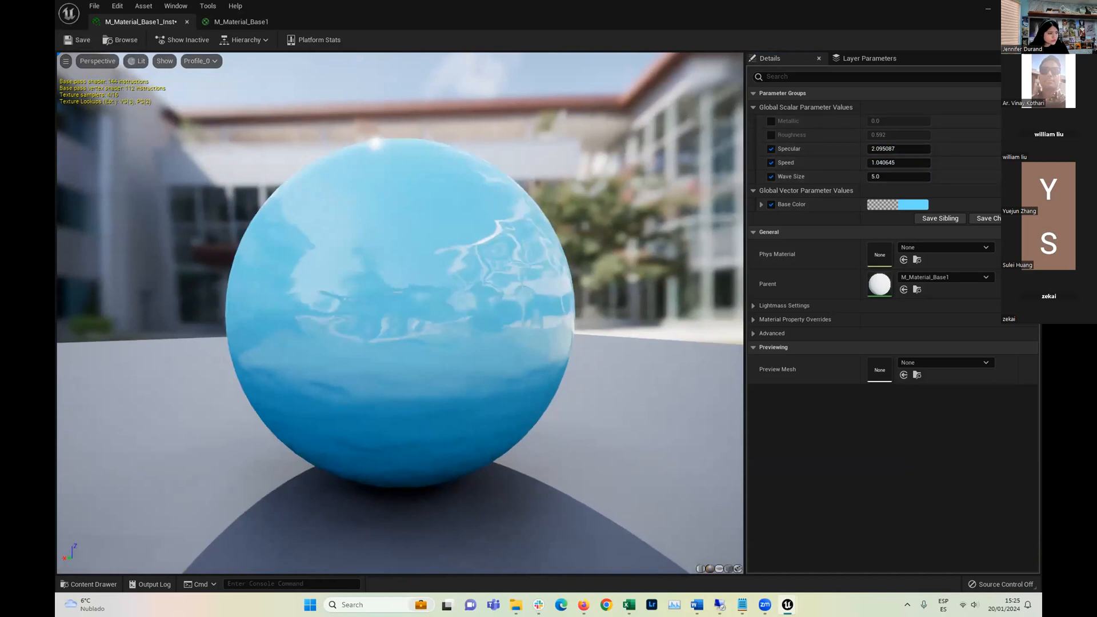
pyautogui.click(79, 40)
# Apply M_Material_Base1_Inst to the SM_Cube floor in the level
pyautogui.click(989, 12)
pyautogui.click(89, 584)
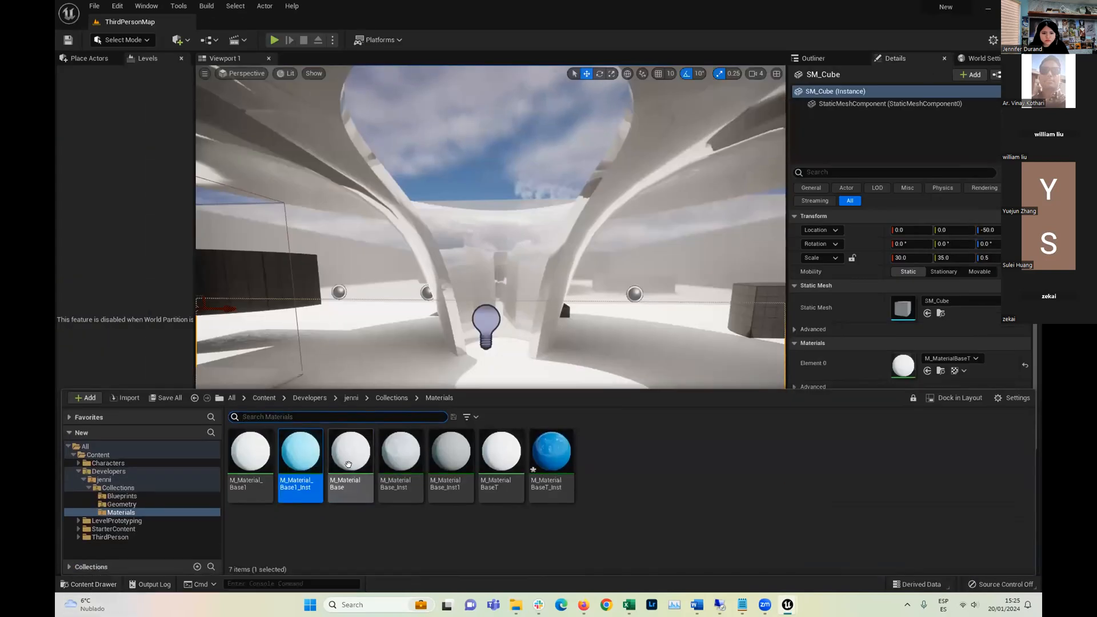
pyautogui.moveTo(300, 454); pyautogui.dragTo(407, 355)
pyautogui.moveTo(604, 371)
pyautogui.mouseDown()
pyautogui.moveTo(623, 394)
pyautogui.moveTo(604, 371)
pyautogui.mouseUp()
pyautogui.moveTo(611, 331); pyautogui.dragTo(572, 318, button='right')
pyautogui.press('w')
pyautogui.scroll(-2, 544, 338)
pyautogui.moveTo(560, 379); pyautogui.dragTo(557, 363, button='right')
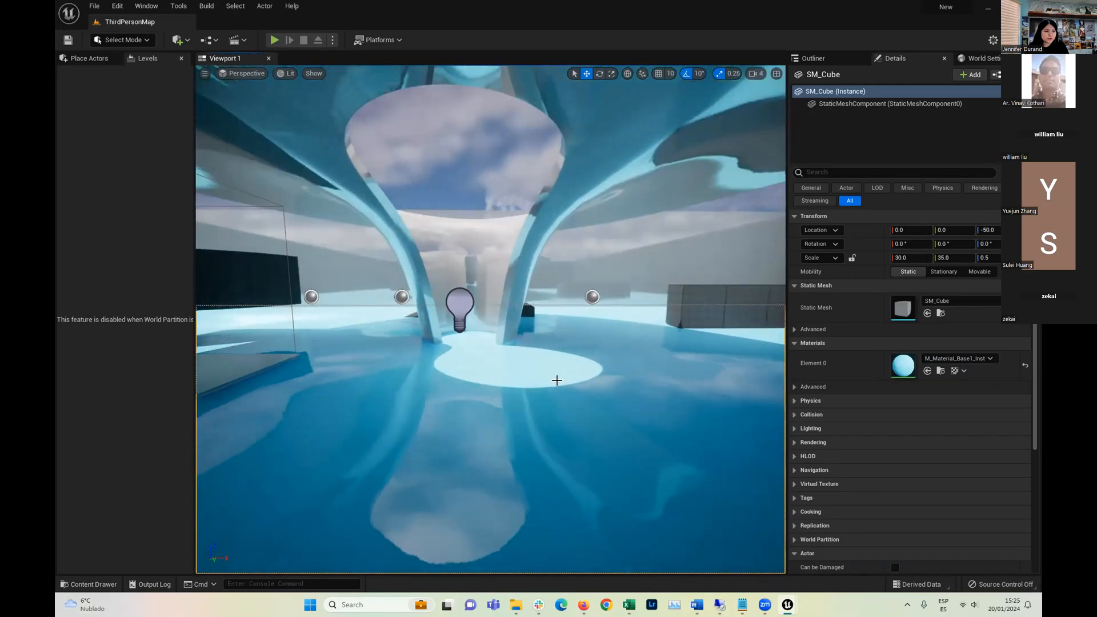
# Reopen M_Material_Base1_Inst in a smaller window beside the level viewport and set its Wave Size to 1
pyautogui.click(87, 584)
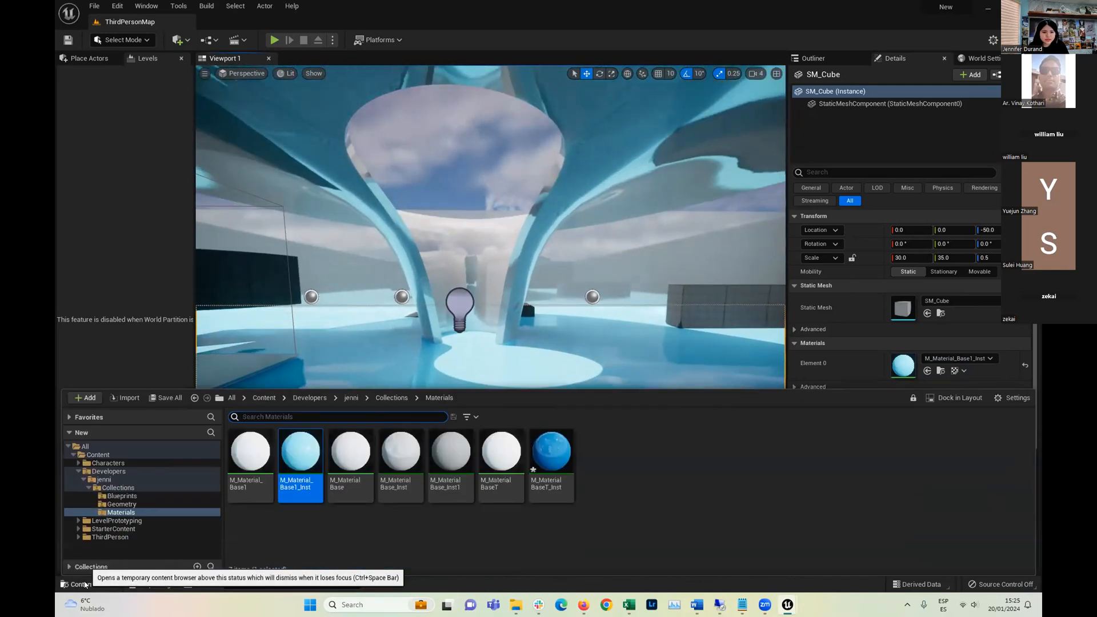
pyautogui.doubleClick(292, 455)
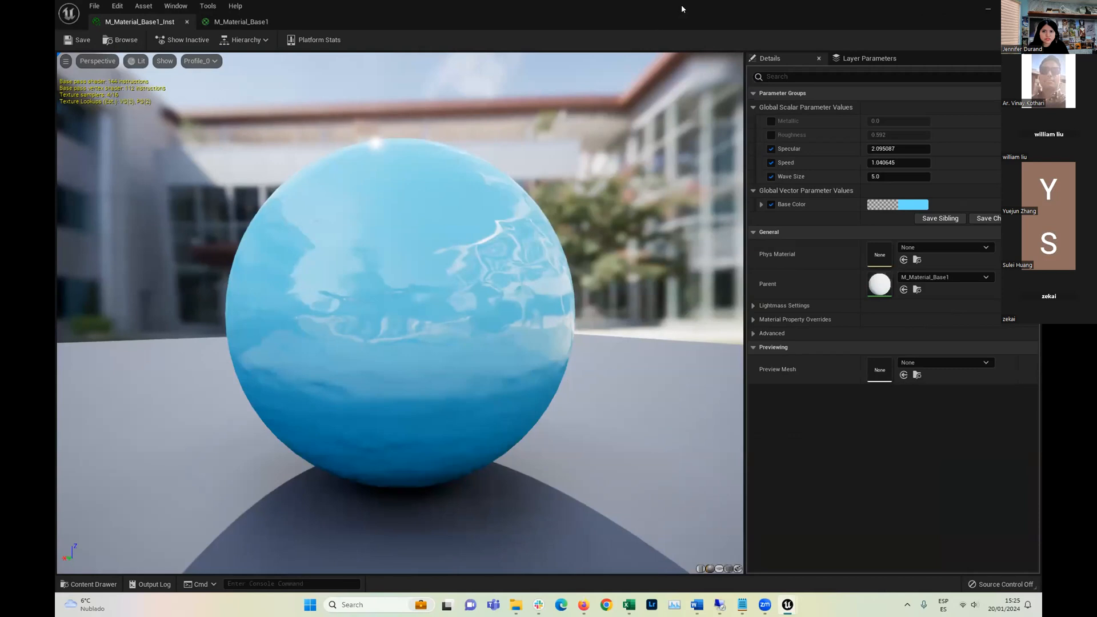
pyautogui.click(1010, 9)
pyautogui.moveTo(974, 216); pyautogui.dragTo(1075, 216)
pyautogui.moveTo(964, 216); pyautogui.dragTo(968, 244)
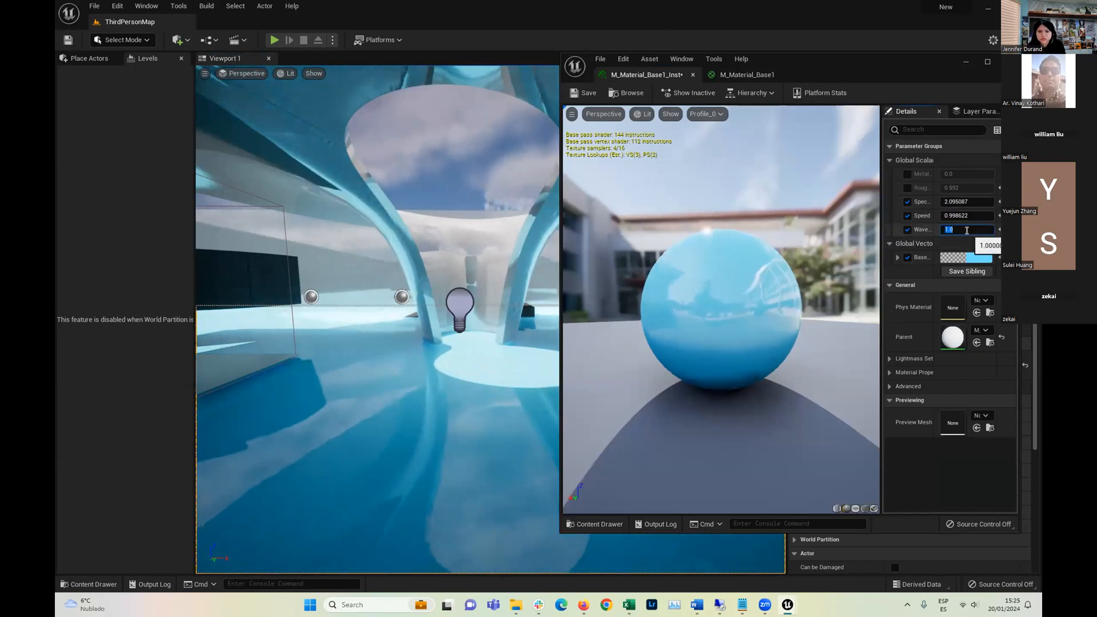
pyautogui.write('1')
pyautogui.press('Return')
# Set the material instance's Specular value to 1
pyautogui.click(966, 201)
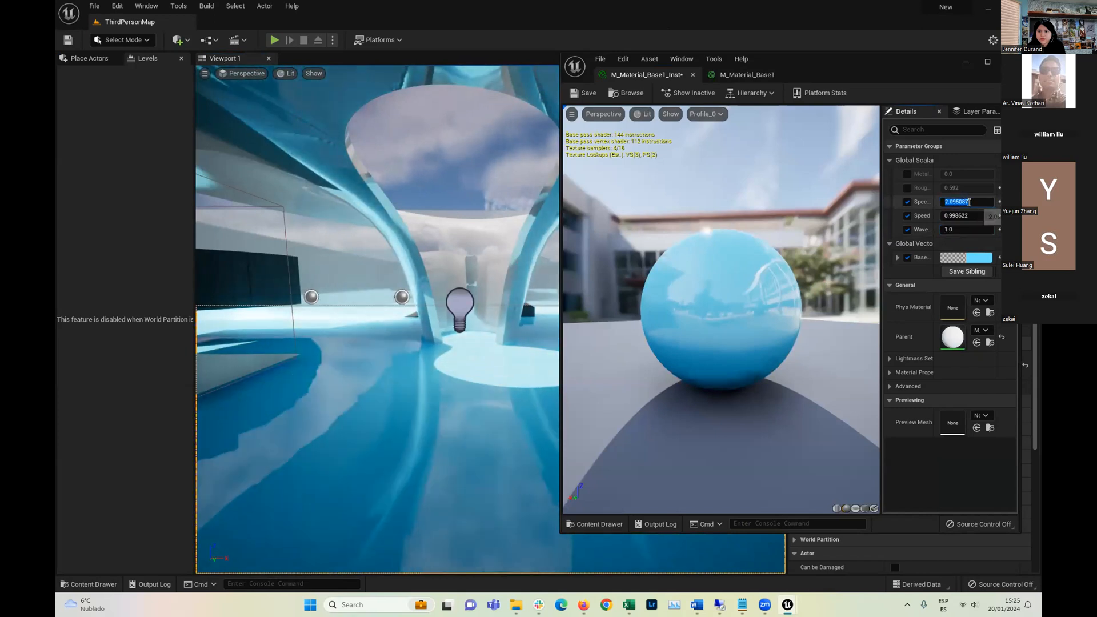
pyautogui.write('1')
pyautogui.press('Return')
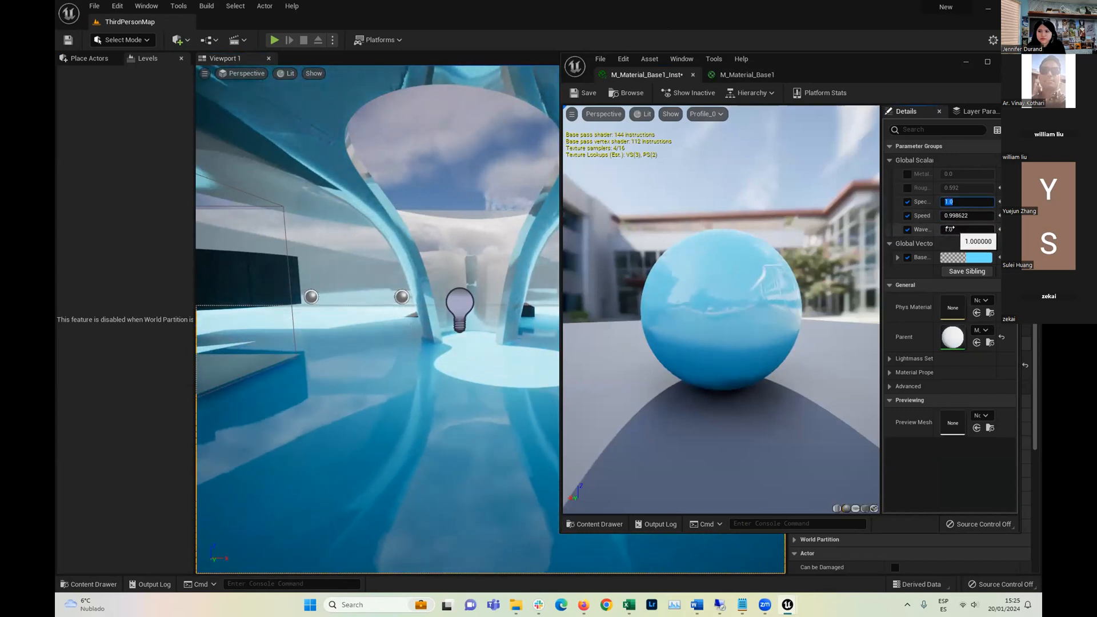
# Set the material instance's Speed to 0.5 and check the wave motion on the preview sphere
pyautogui.moveTo(963, 215)
pyautogui.mouseDown()
pyautogui.moveTo(943, 215)
pyautogui.moveTo(955, 216)
pyautogui.mouseUp()
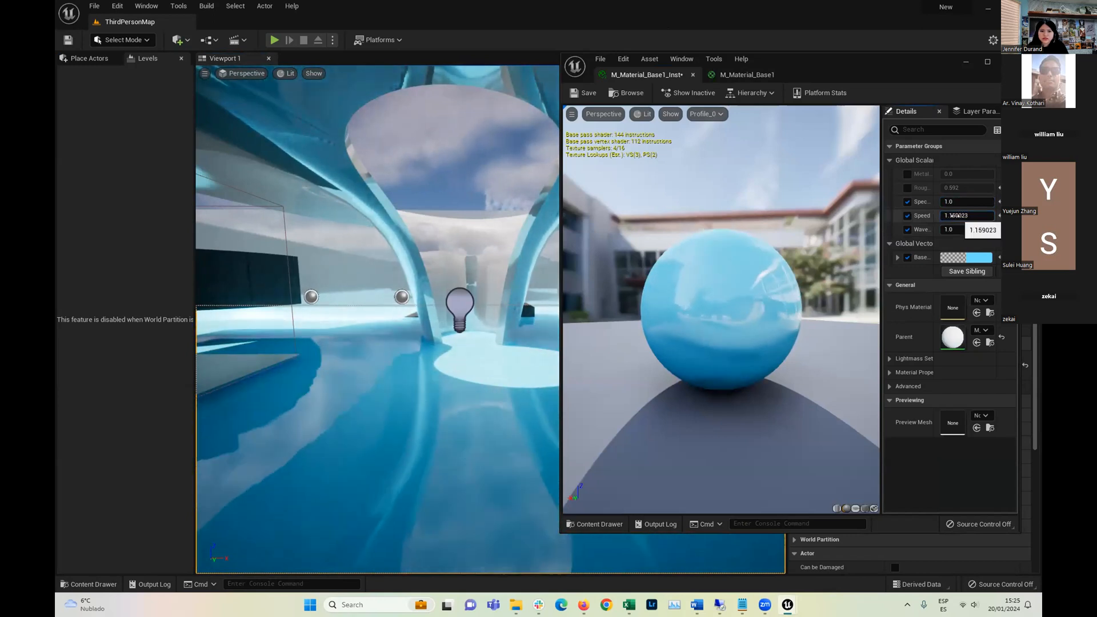
pyautogui.click(965, 217)
pyautogui.write('1')
pyautogui.press('Return')
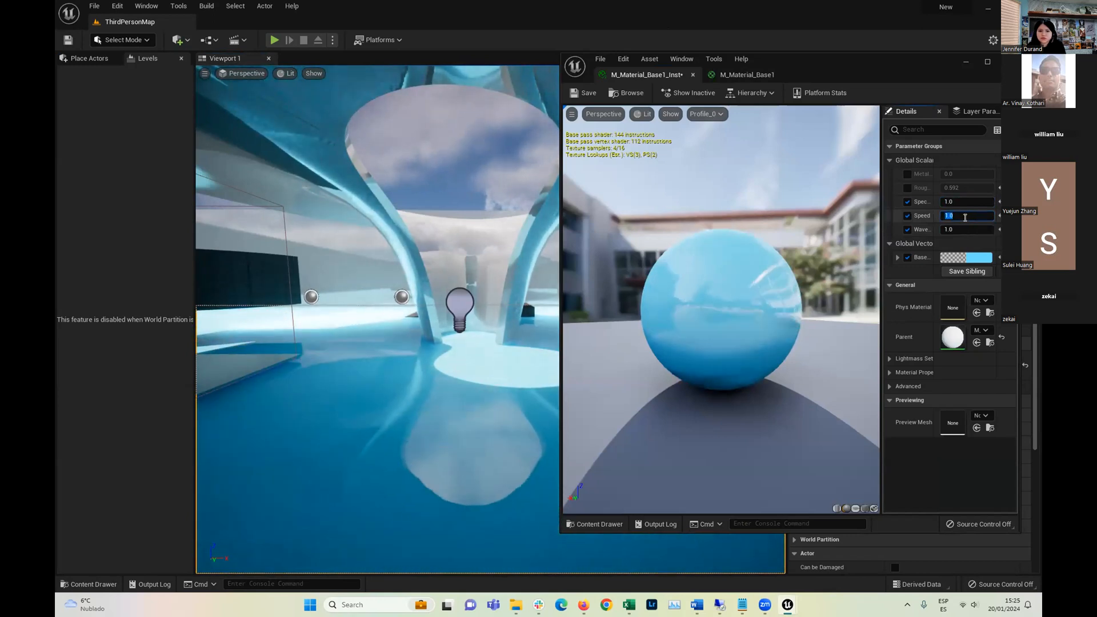
pyautogui.write('0.5')
pyautogui.press('Return')
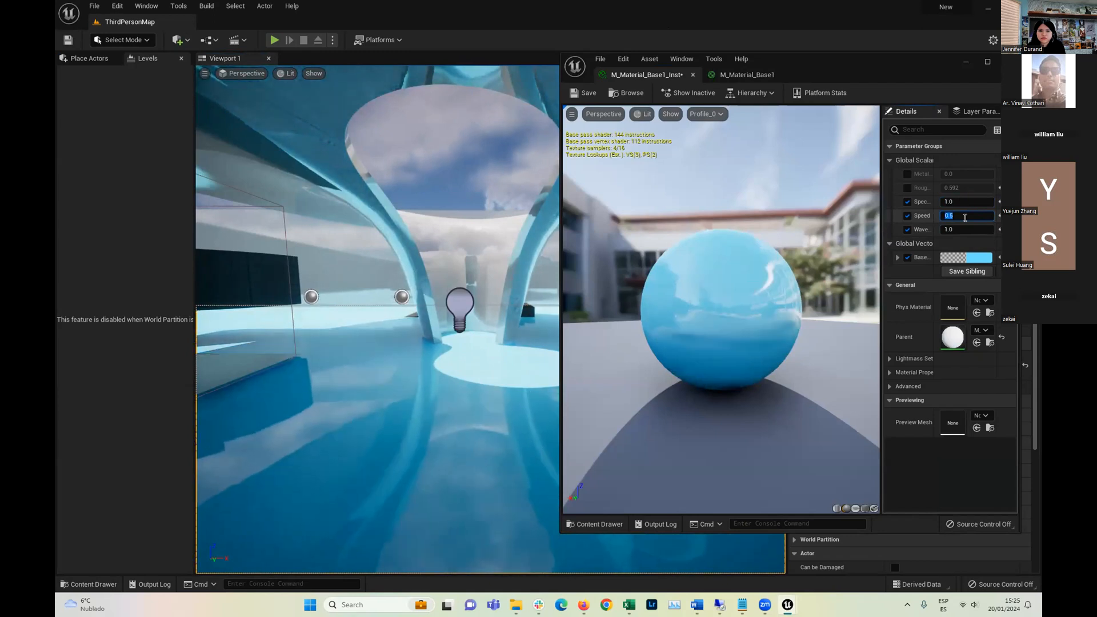
pyautogui.moveTo(717, 324); pyautogui.dragTo(717, 360, button='right')
pyautogui.moveTo(694, 193); pyautogui.dragTo(695, 198, button='right')
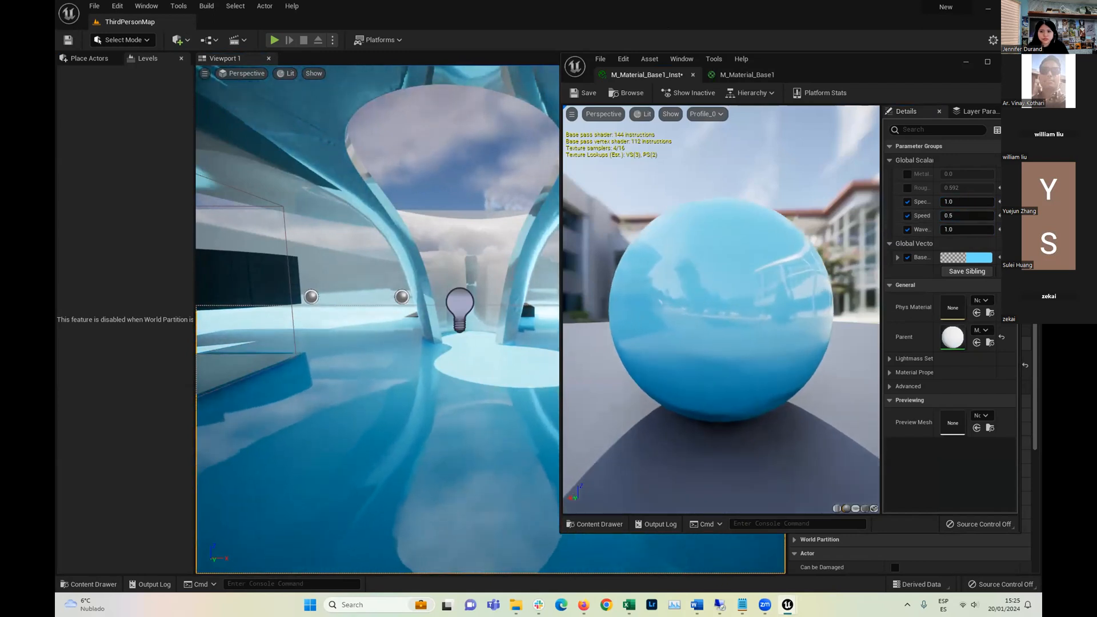
pyautogui.moveTo(694, 193); pyautogui.dragTo(691, 251)
# In the M_Material_Base1 graph, try R 0.5 and G 2 on the lower Constant2Vector node
pyautogui.click(736, 79)
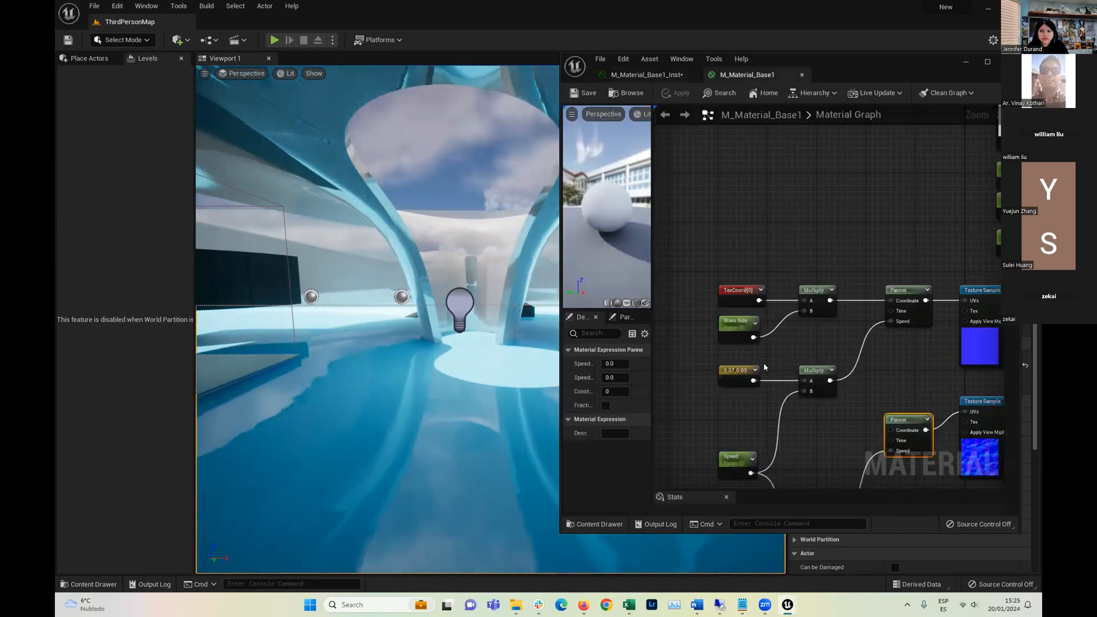
pyautogui.scroll(3, 714, 355)
pyautogui.click(714, 355)
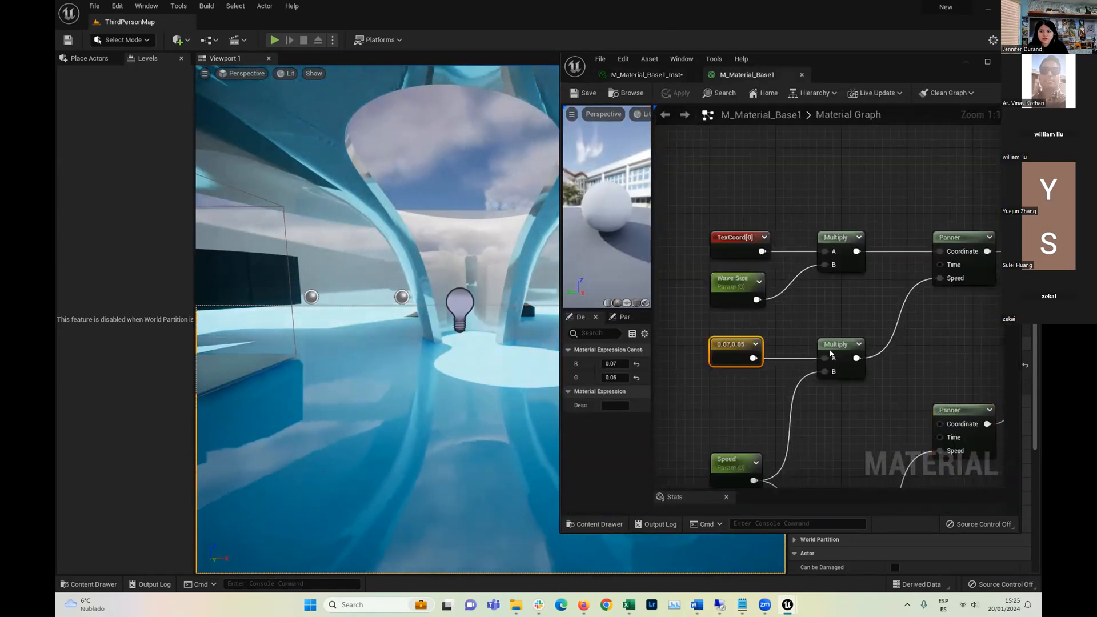
pyautogui.scroll(-2, 749, 313)
pyautogui.scroll(2, 760, 343)
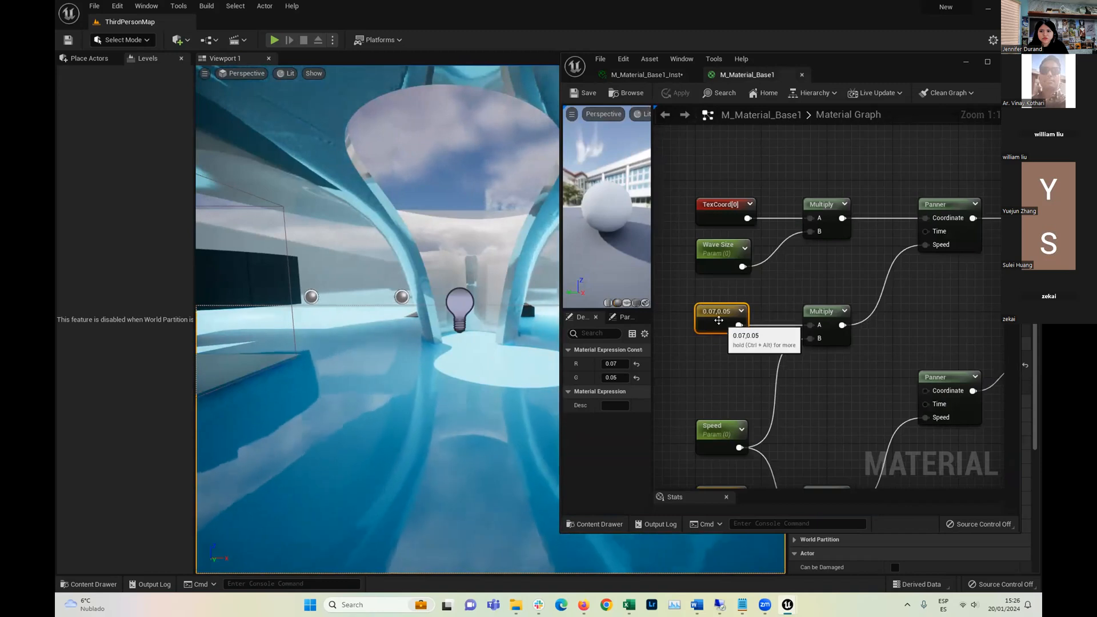
pyautogui.scroll(-3, 727, 285)
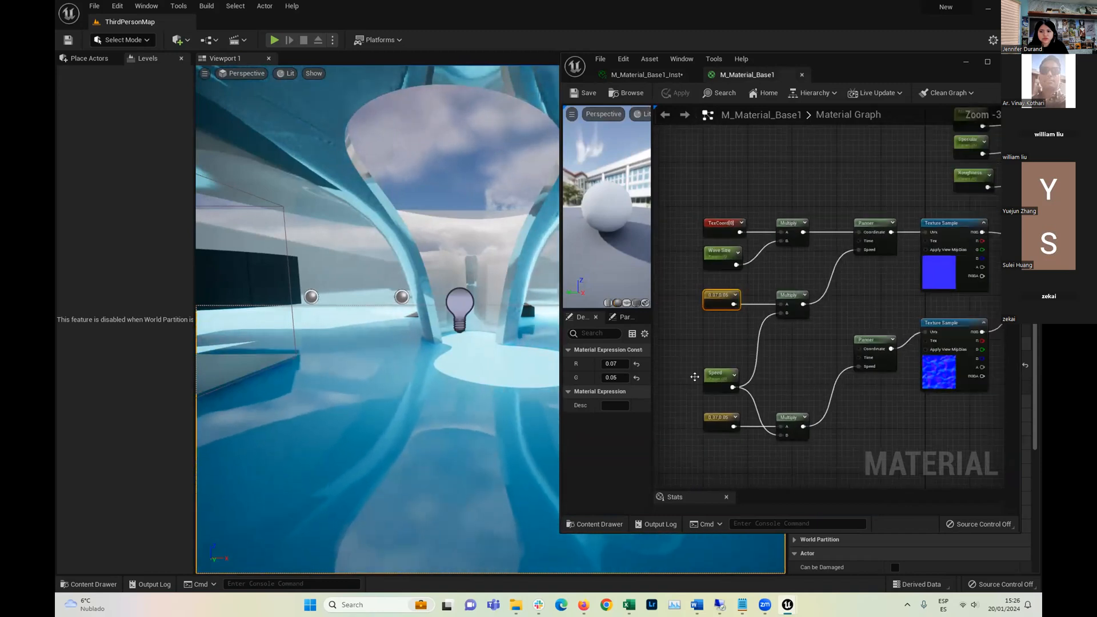
pyautogui.scroll(1, 695, 377)
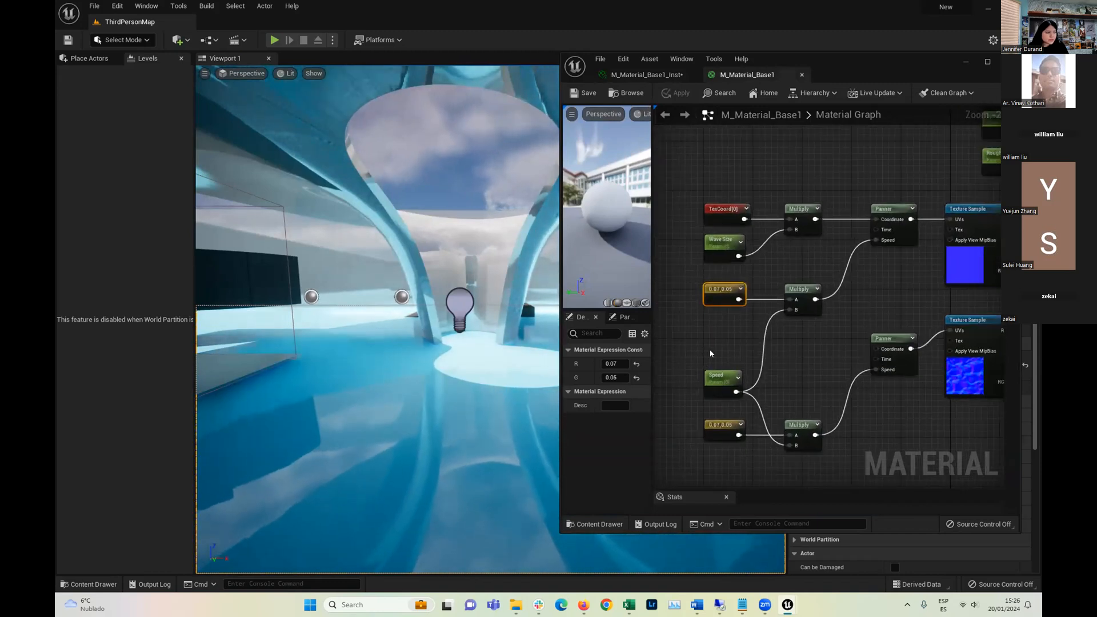
pyautogui.click(714, 429)
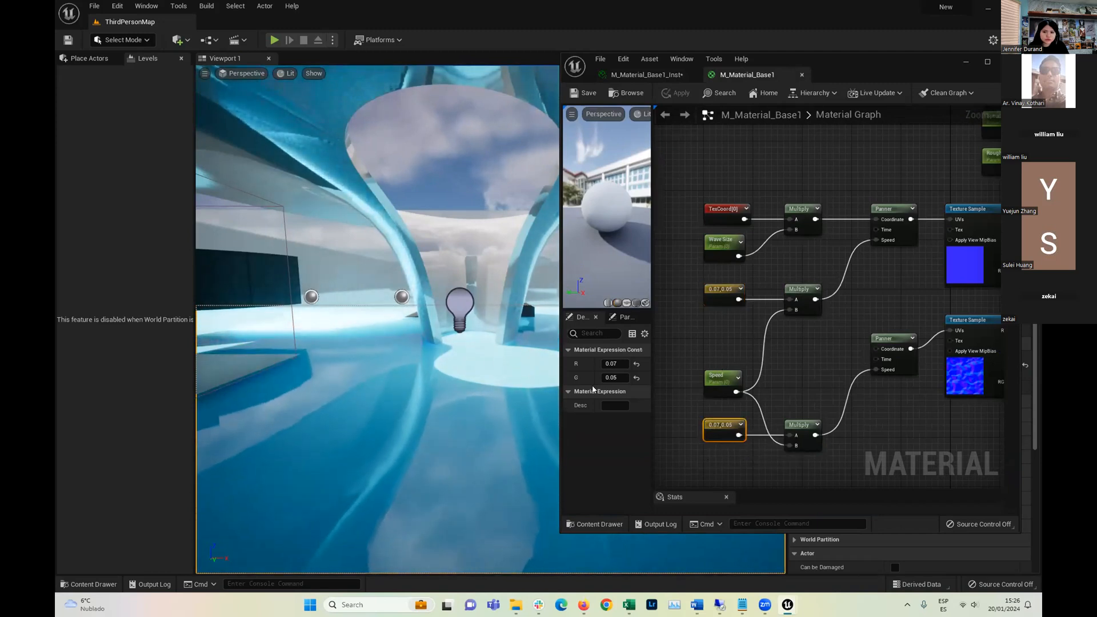
pyautogui.moveTo(610, 364)
pyautogui.mouseDown()
pyautogui.moveTo(623, 364)
pyautogui.moveTo(592, 391)
pyautogui.moveTo(615, 378)
pyautogui.mouseUp()
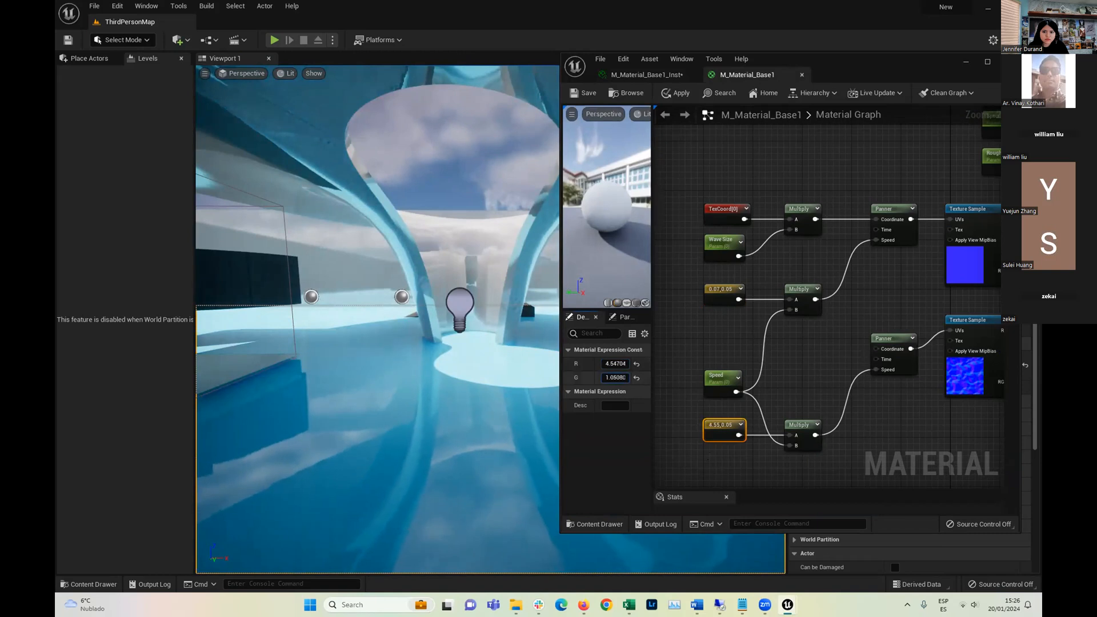
pyautogui.moveTo(496, 394)
pyautogui.mouseDown()
pyautogui.moveTo(496, 348)
pyautogui.moveTo(501, 383)
pyautogui.mouseUp()
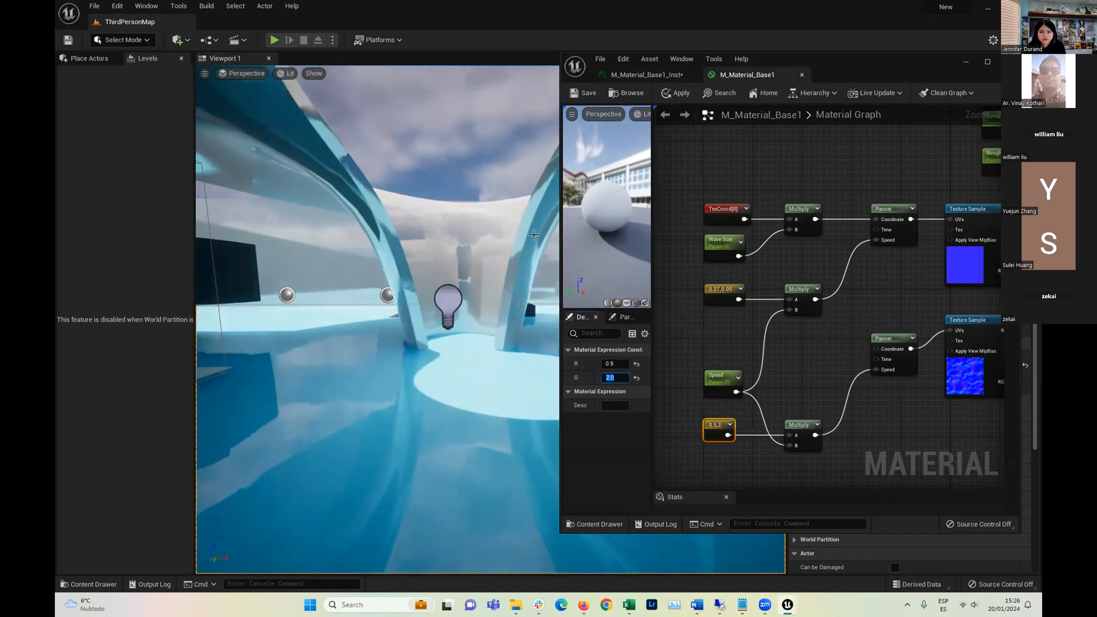
# Try R 1 and G 5 on the upper Constant2Vector node and apply the material changes
pyautogui.click(713, 302)
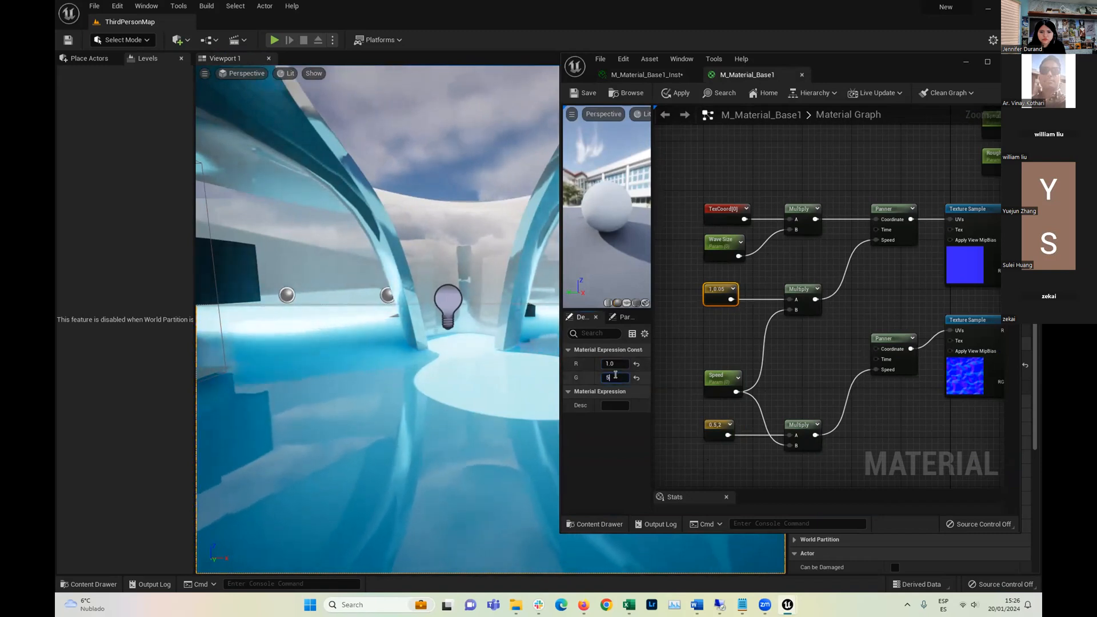
pyautogui.press('Return')
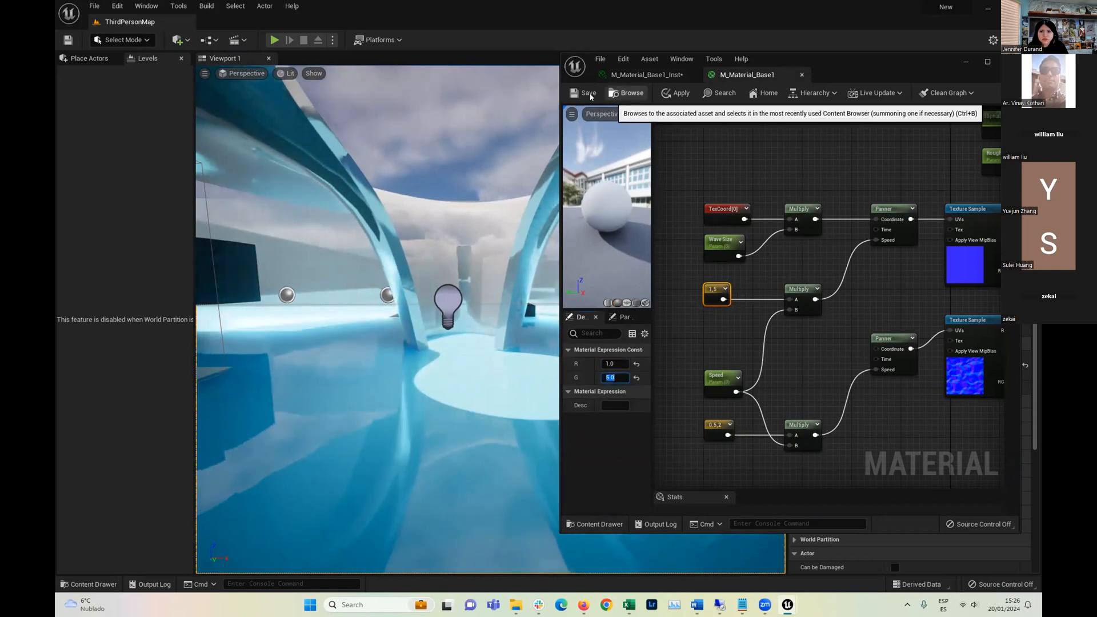
pyautogui.click(670, 95)
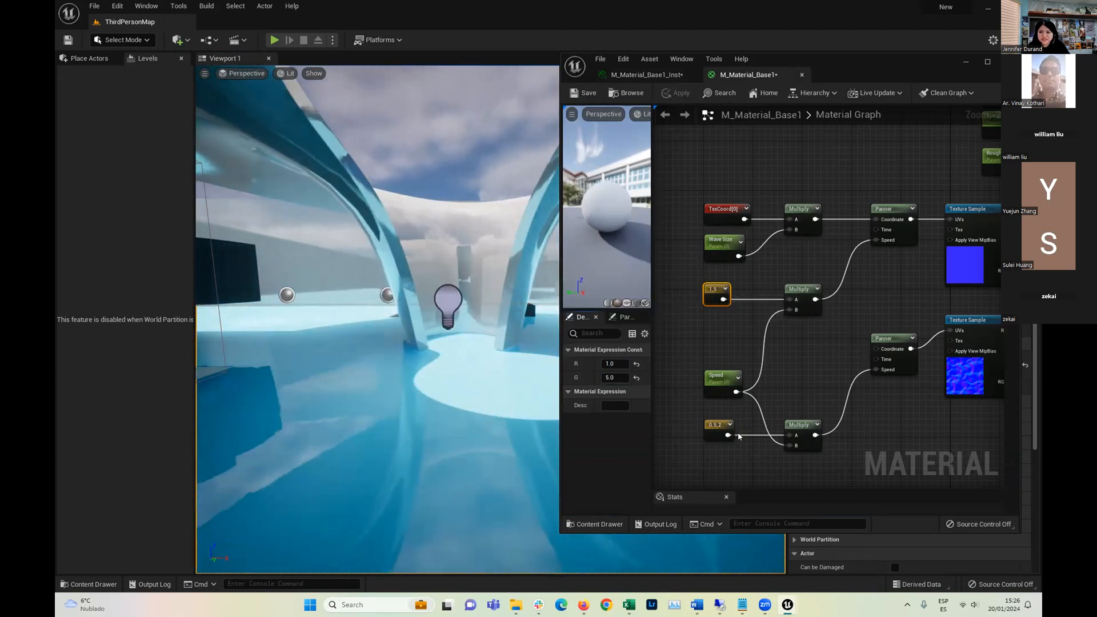
# Undo the R and G value changes on both Constant2Vector nodes
pyautogui.click(701, 359)
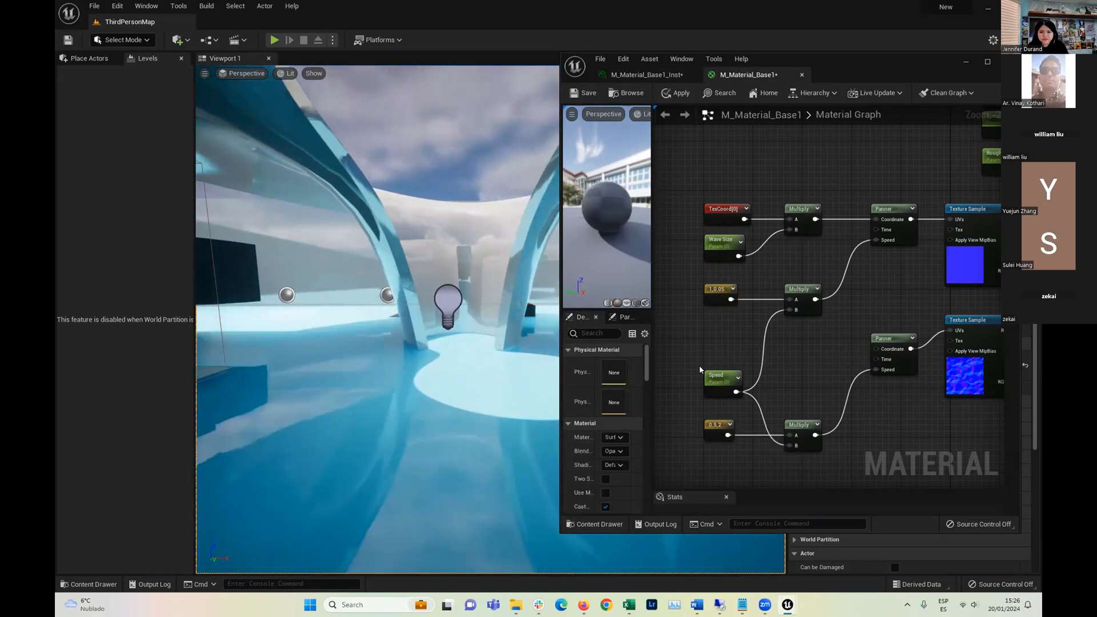
pyautogui.hotkey('ctrl', 'z')
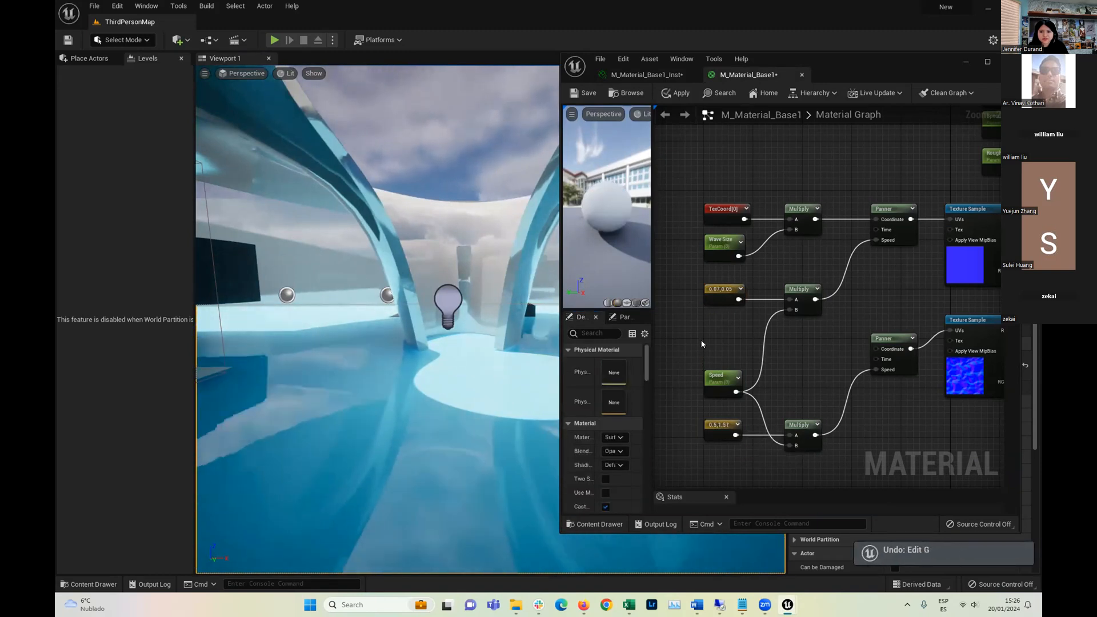
# Set the lower Constant2Vector node to R 0.07 and G 0.05 and save M_Material_Base1
pyautogui.click(584, 93)
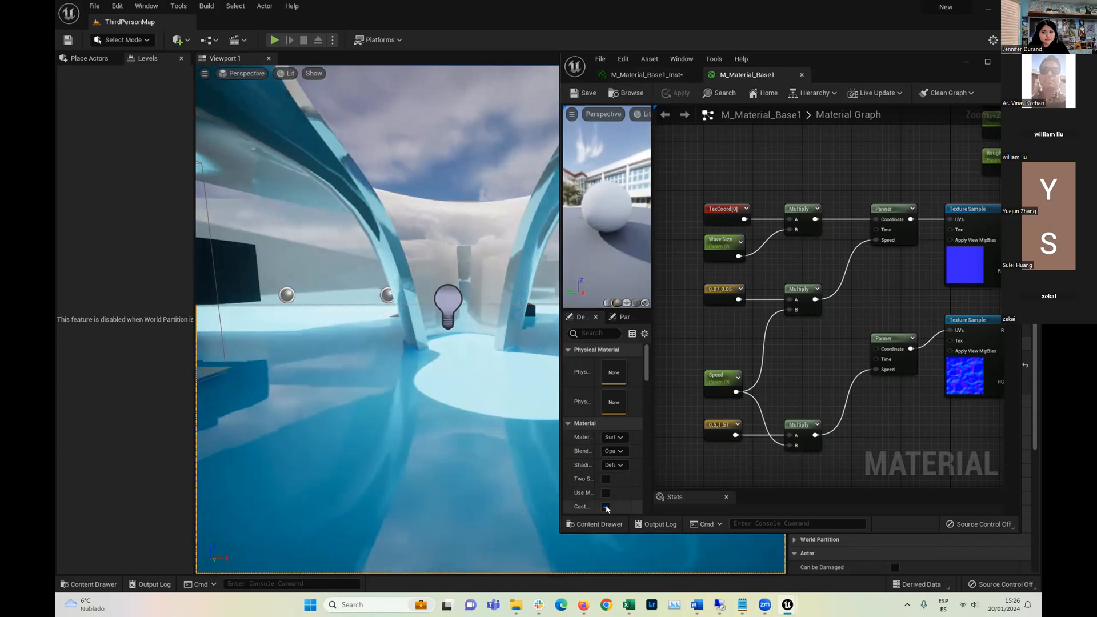
pyautogui.click(606, 481)
pyautogui.click(715, 426)
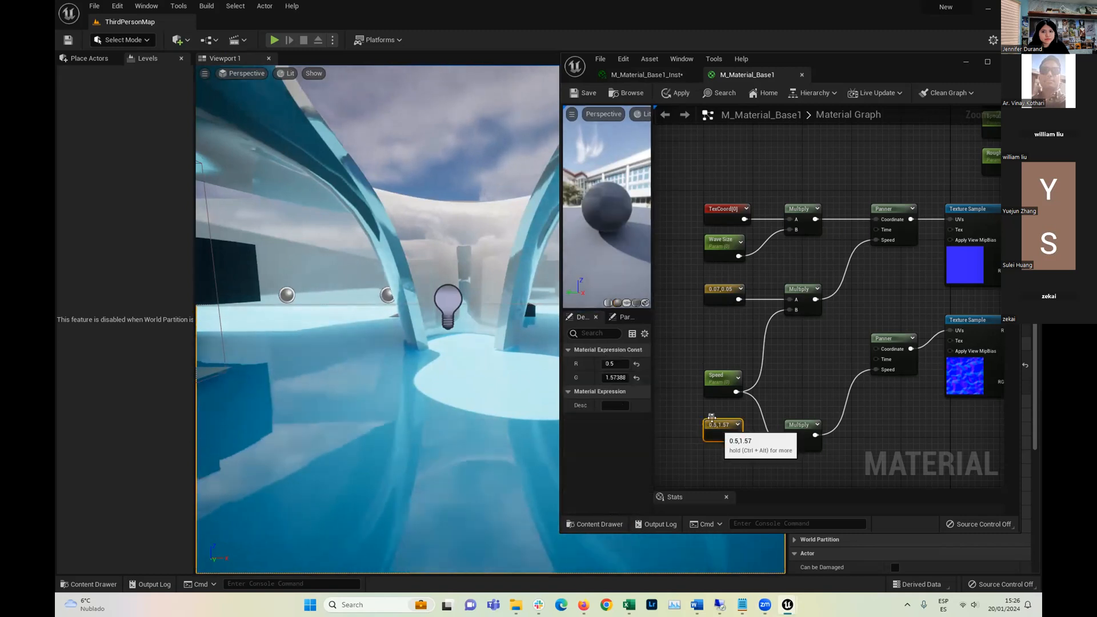
pyautogui.moveTo(622, 378); pyautogui.dragTo(608, 377)
pyautogui.click(622, 376)
pyautogui.write('0.05')
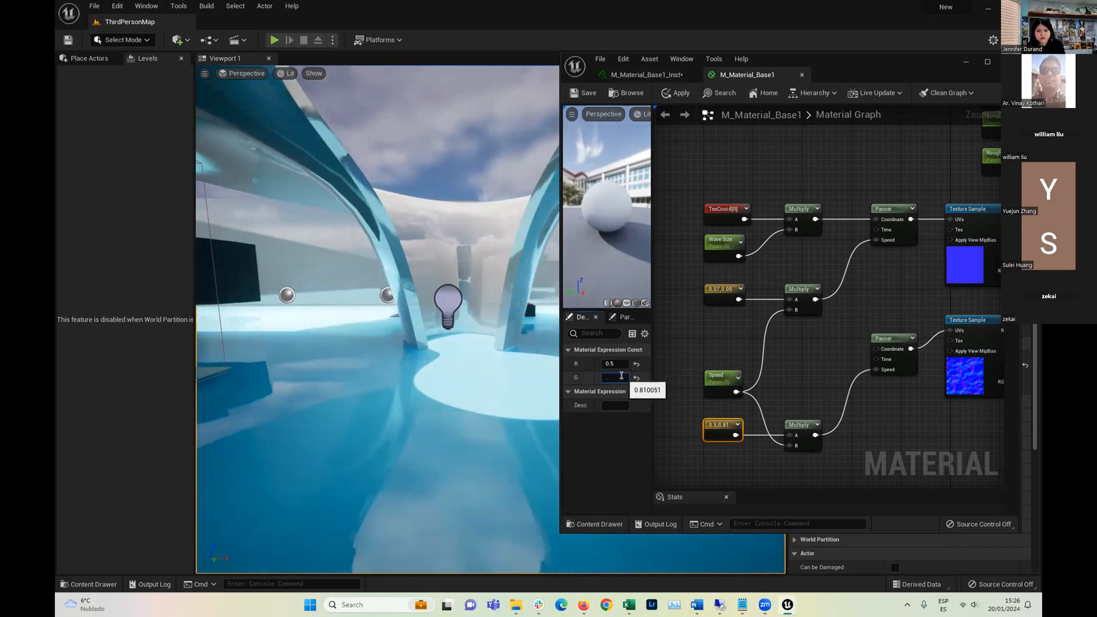
pyautogui.click(612, 364)
pyautogui.write('0.07')
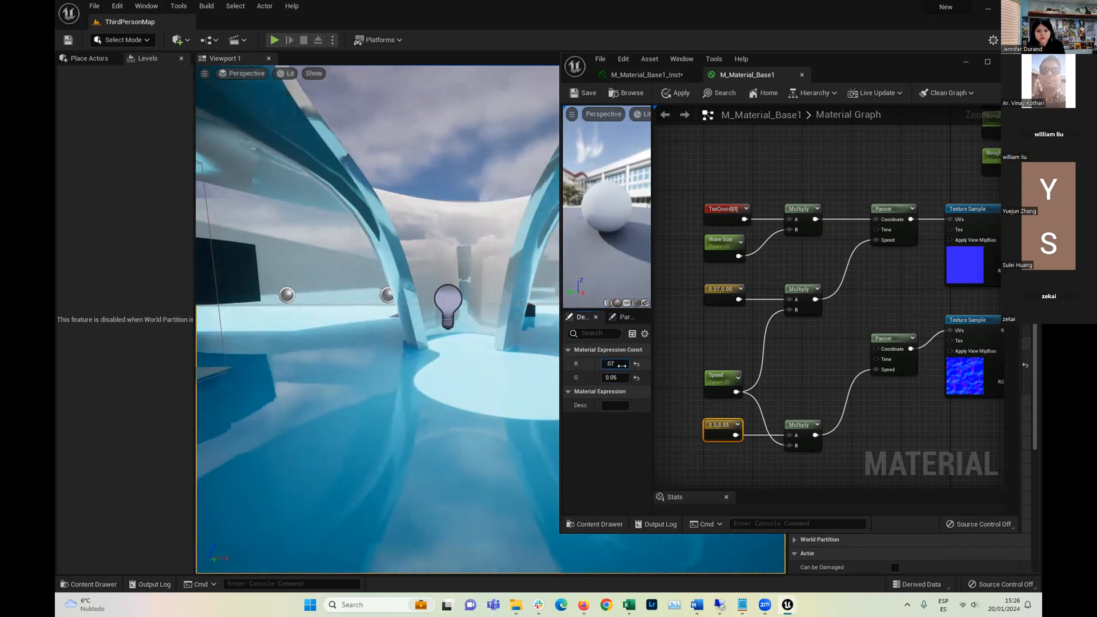
pyautogui.press('Return')
pyautogui.click(584, 92)
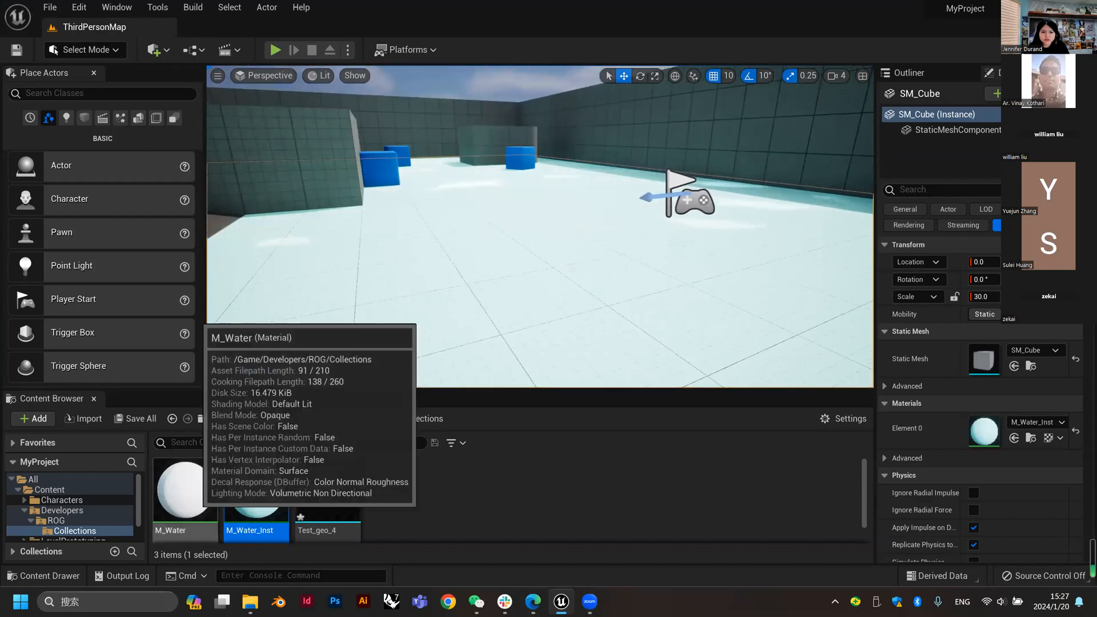
# Try a light blue Base Color on M_Water_Inst with R 0.366417, G 0.725412 and B 1.0, and save the instance
pyautogui.moveTo(546, 301); pyautogui.dragTo(506, 286, button='right')
pyautogui.moveTo(270, 490); pyautogui.dragTo(585, 301, button='right')
pyautogui.scroll(-3, 753, 353)
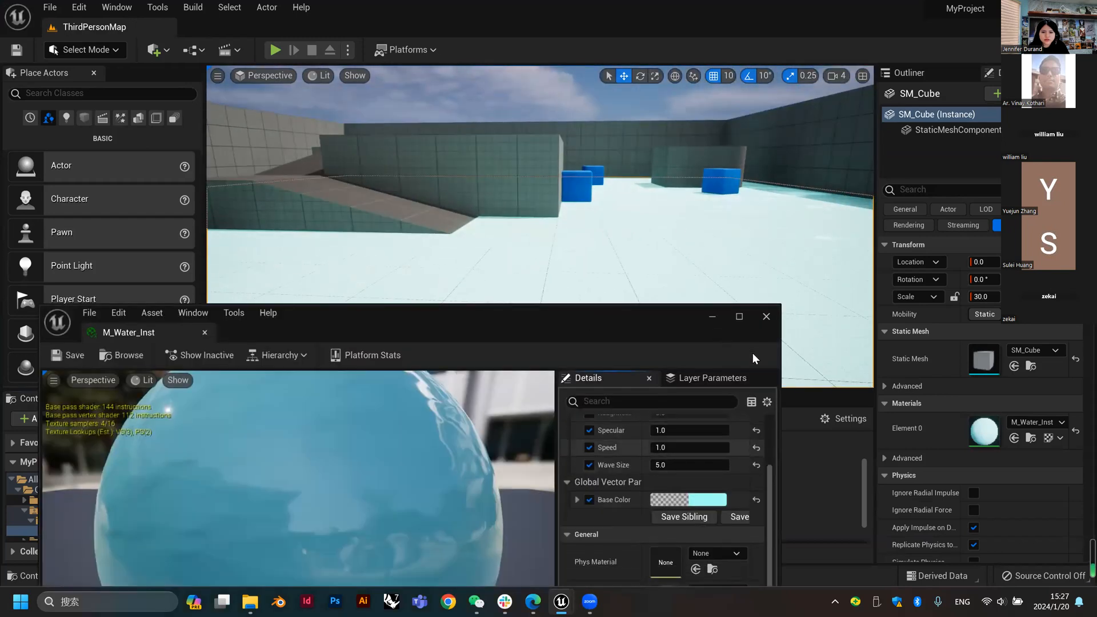
pyautogui.click(752, 357)
pyautogui.moveTo(787, 356); pyautogui.dragTo(796, 337)
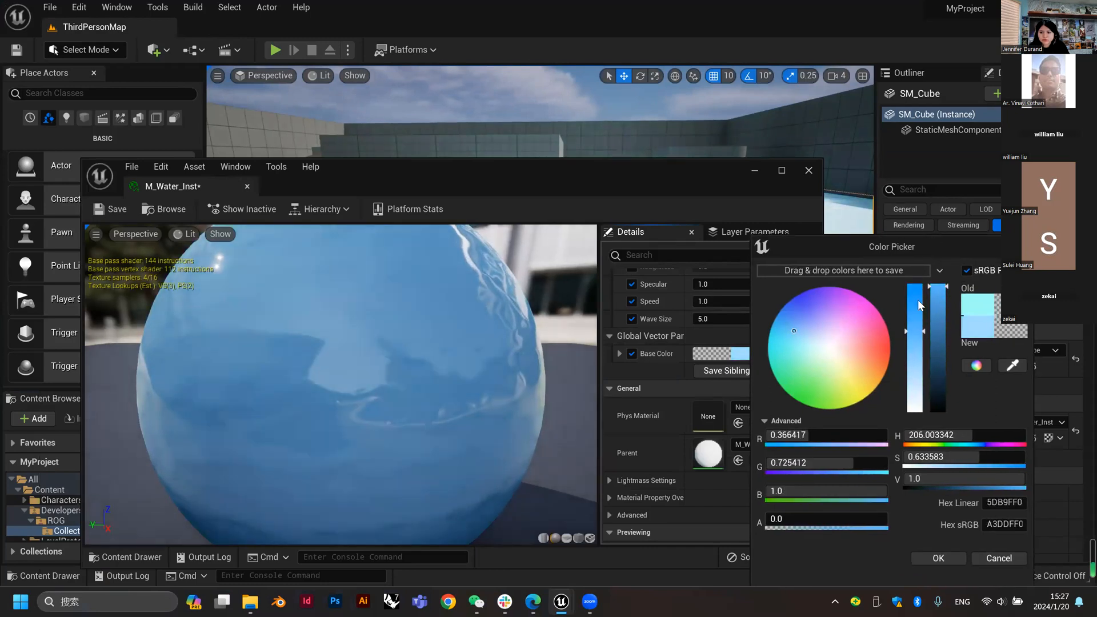
pyautogui.moveTo(938, 255); pyautogui.dragTo(897, 197)
pyautogui.click(907, 503)
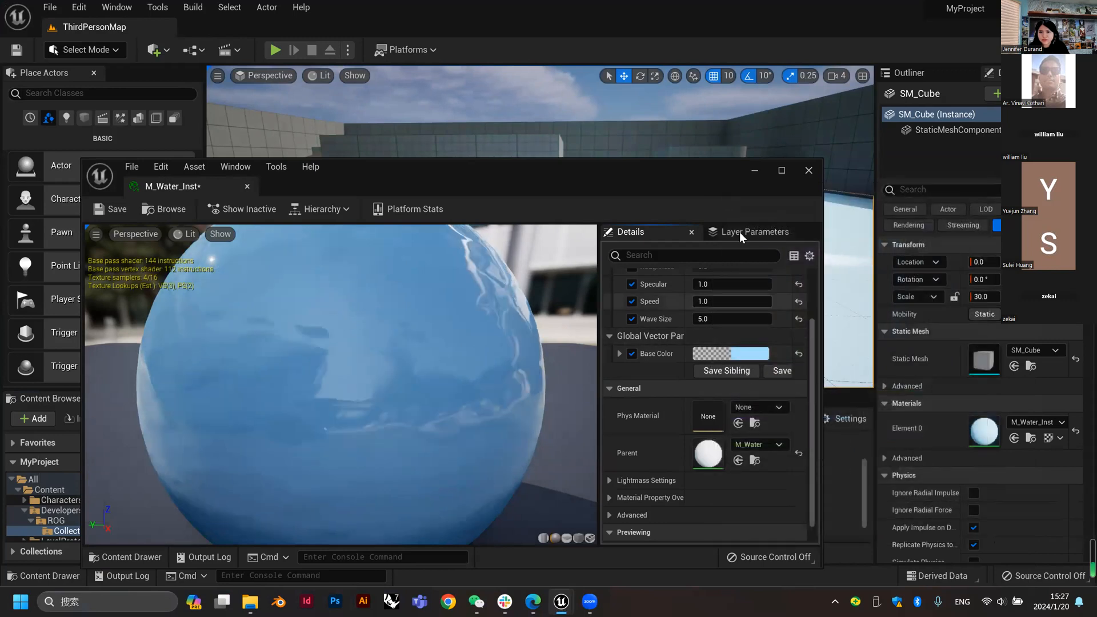
pyautogui.click(117, 209)
pyautogui.click(809, 172)
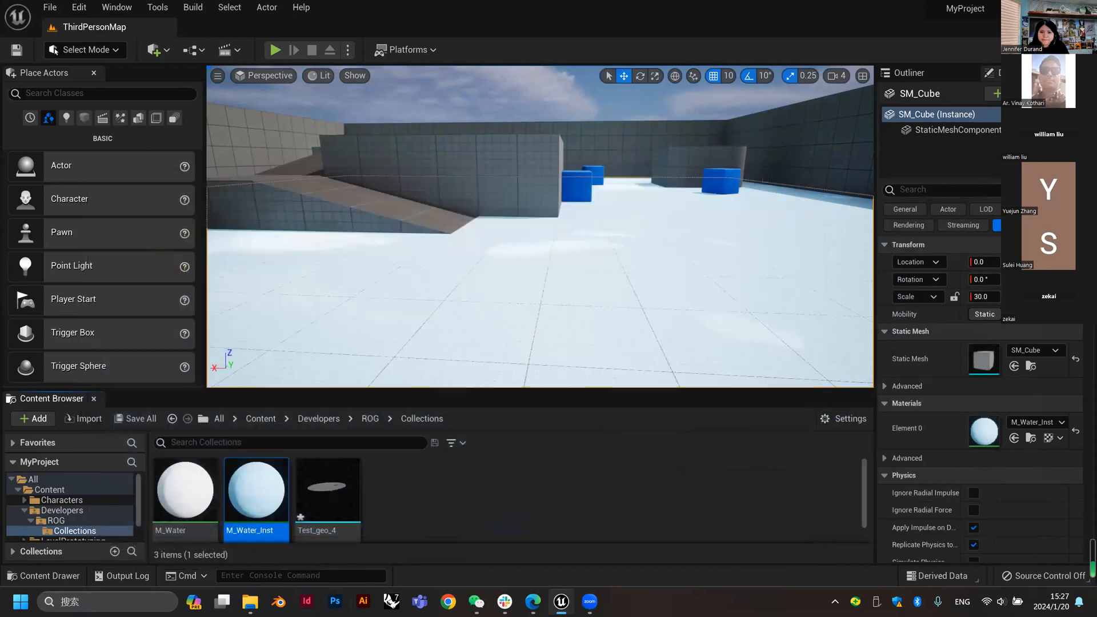
# Set the Specular of M_Water_Inst to 2.0, save the instance and close its editor
pyautogui.moveTo(512, 304); pyautogui.dragTo(697, 231, button='right')
pyautogui.moveTo(523, 240); pyautogui.dragTo(534, 240, button='right')
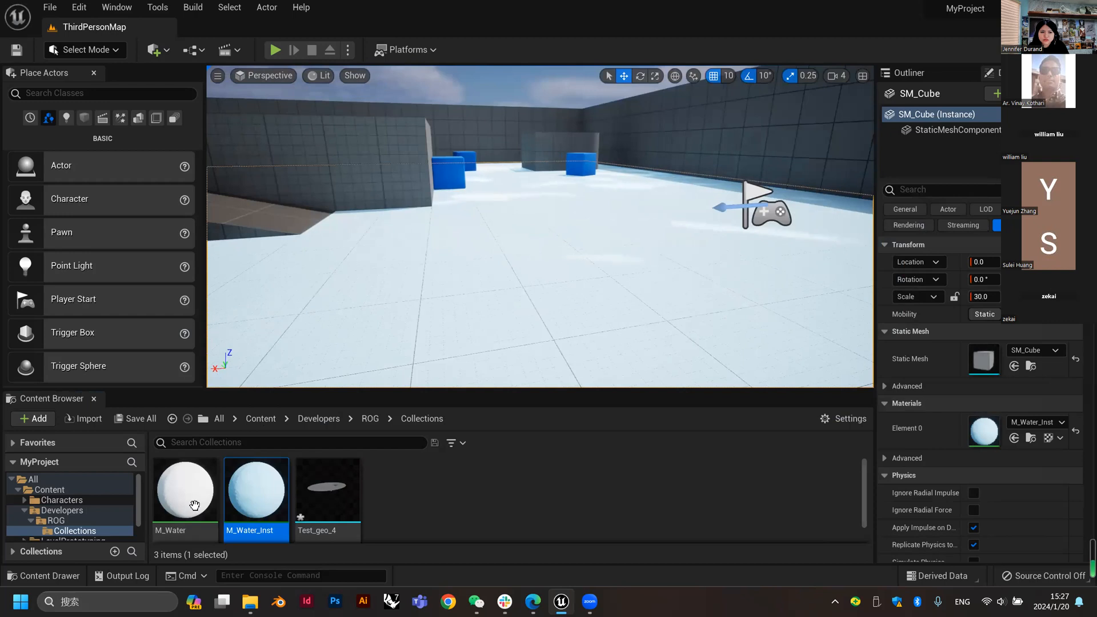
pyautogui.moveTo(544, 298); pyautogui.dragTo(713, 352, button='right')
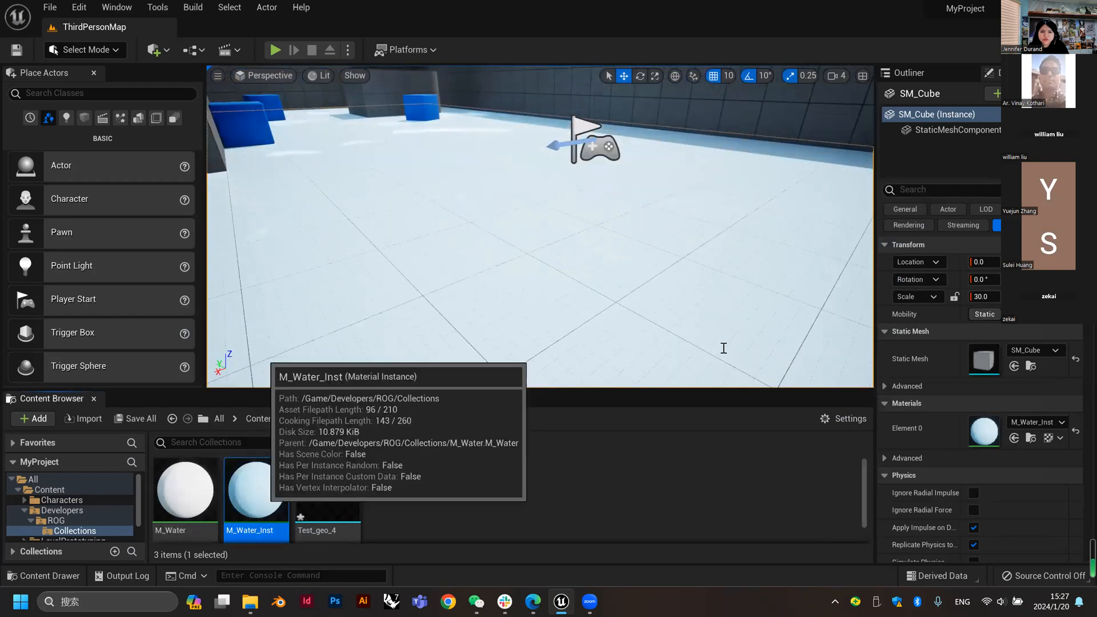
pyautogui.doubleClick(260, 504)
pyautogui.click(724, 349)
pyautogui.write('2')
pyautogui.press('Return')
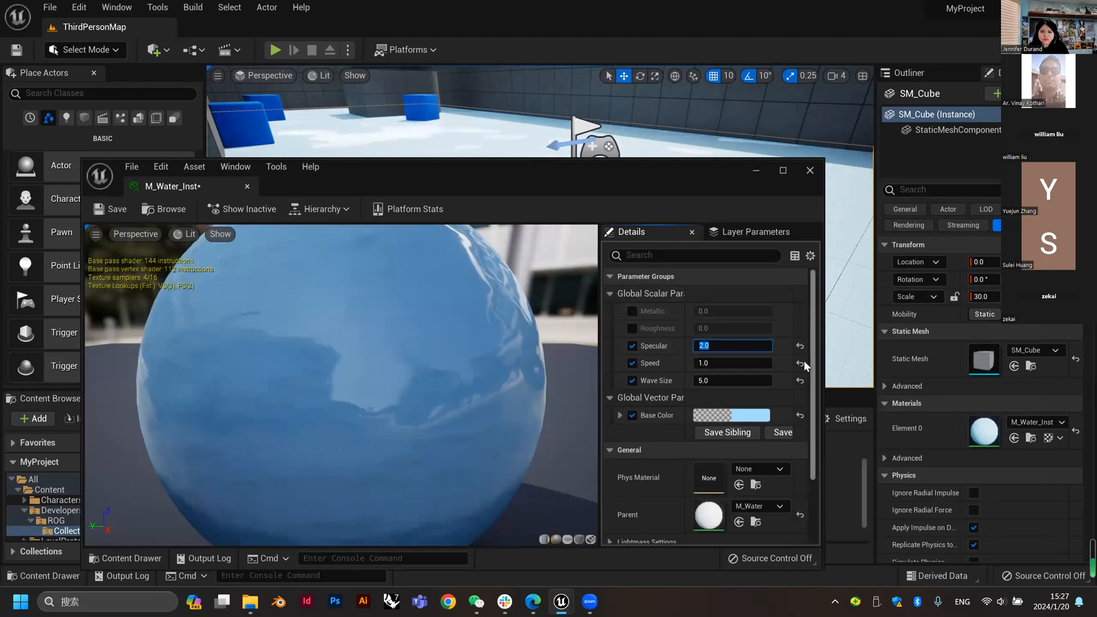
pyautogui.moveTo(676, 163); pyautogui.dragTo(679, 106)
pyautogui.click(107, 154)
pyautogui.click(812, 113)
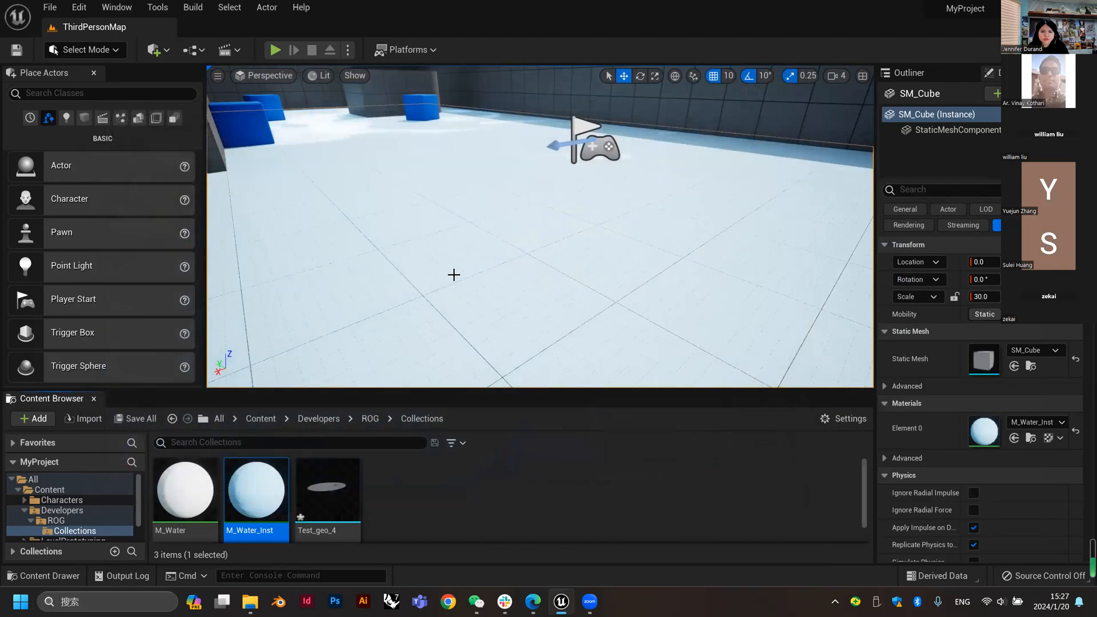
# Set the Base Color of M_Water_Inst to R 0.423529, G 0.862745, B 1.0, then save and close the instance
pyautogui.moveTo(540, 229); pyautogui.dragTo(452, 222, button='right')
pyautogui.moveTo(617, 274); pyautogui.dragTo(486, 271, button='right')
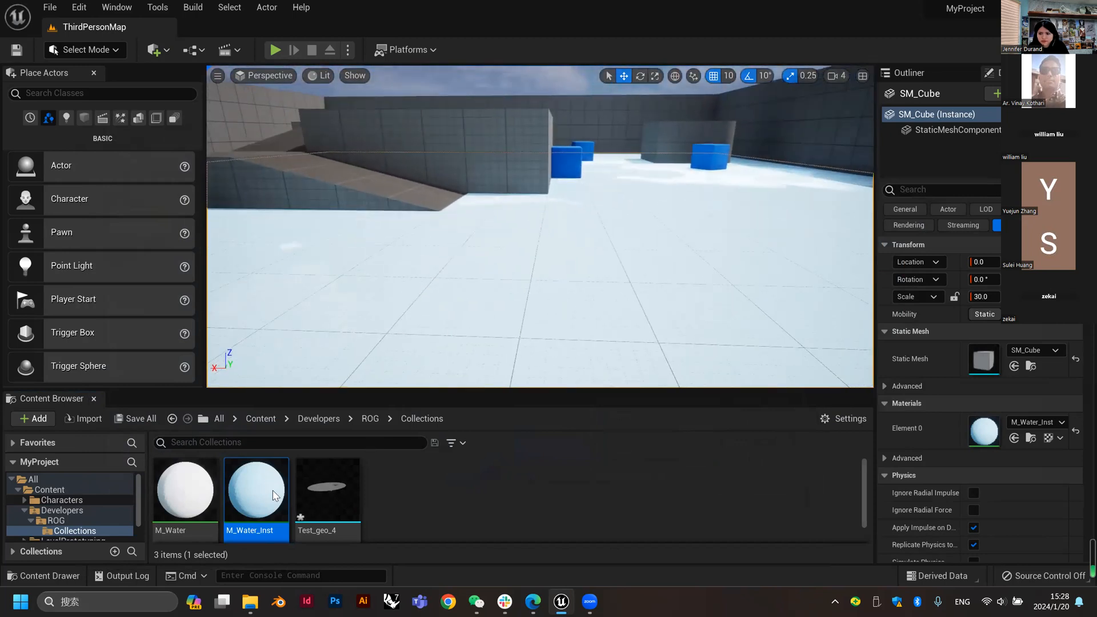
pyautogui.moveTo(608, 346); pyautogui.dragTo(758, 353, button='right')
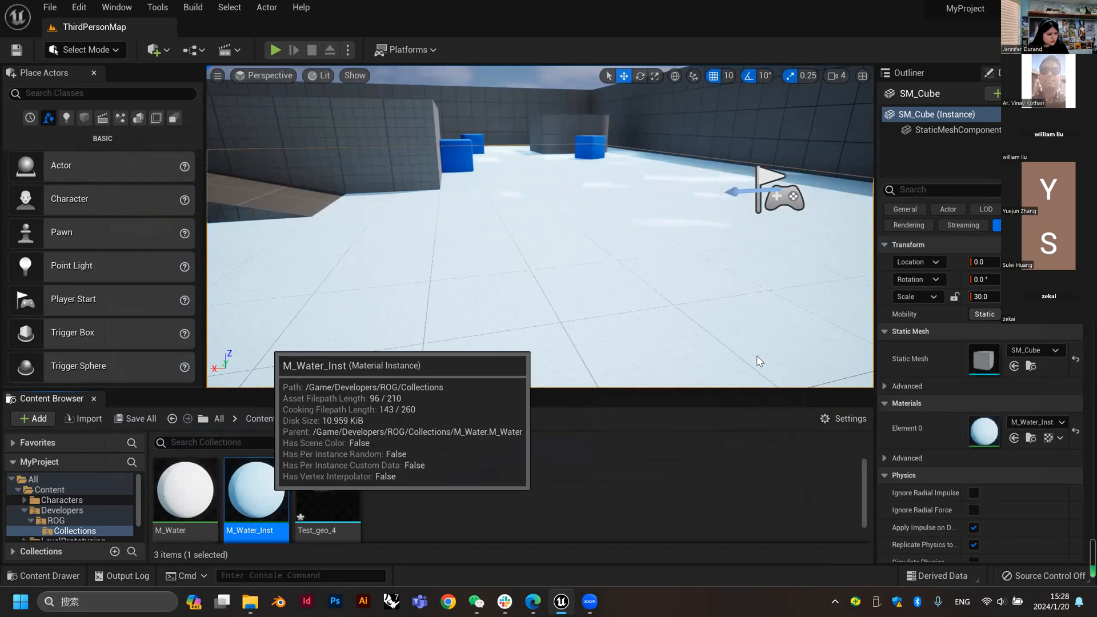
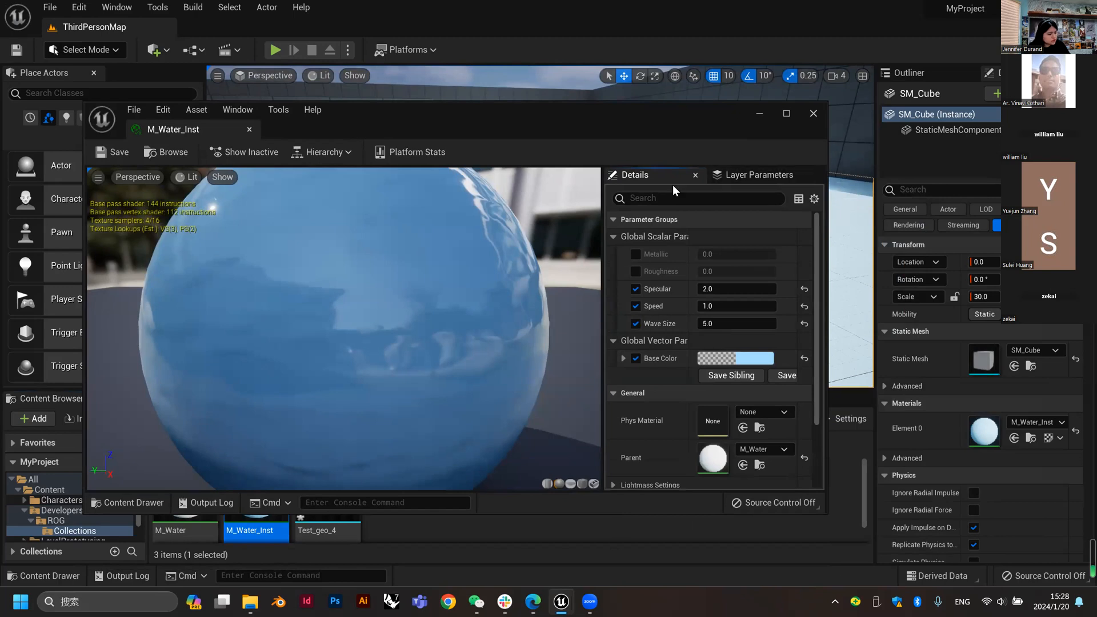
pyautogui.click(750, 359)
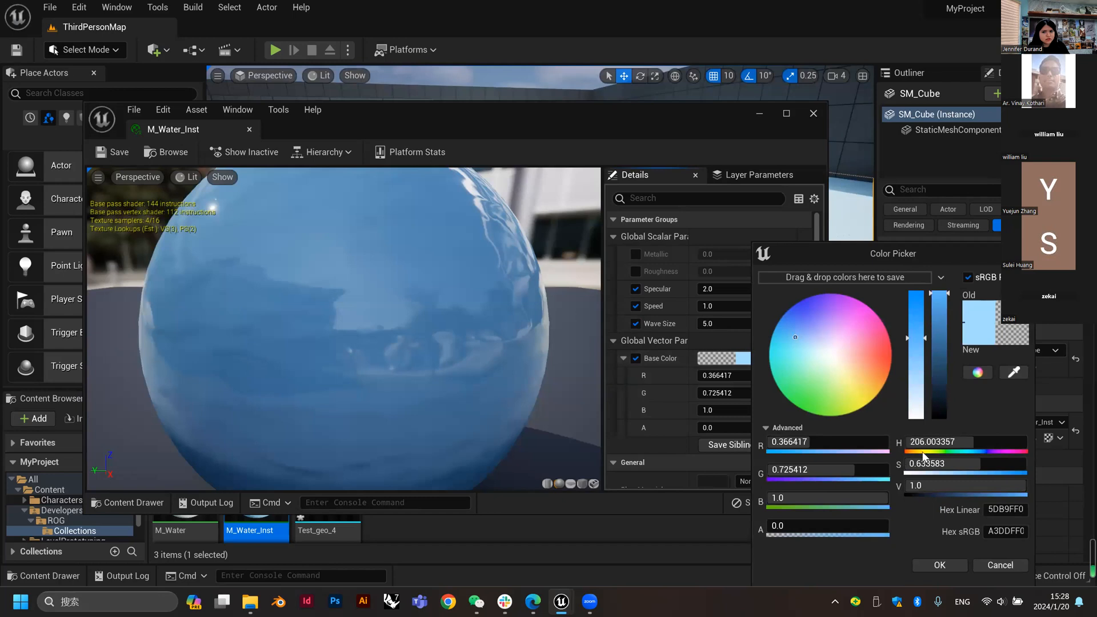
pyautogui.moveTo(815, 251); pyautogui.dragTo(592, 143)
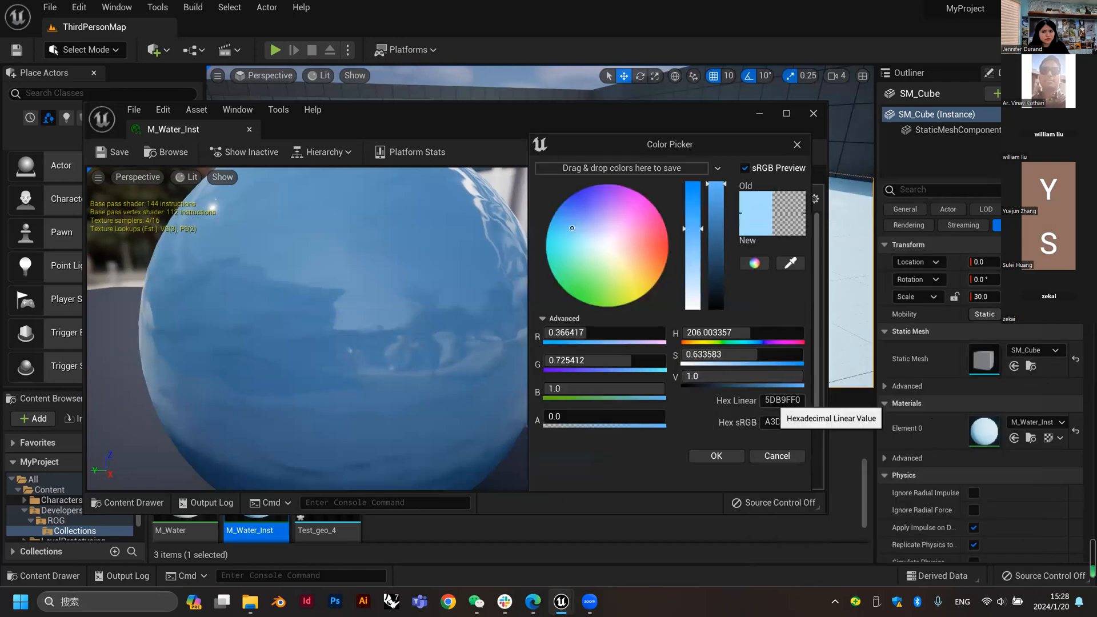
pyautogui.moveTo(788, 403); pyautogui.dragTo(767, 405)
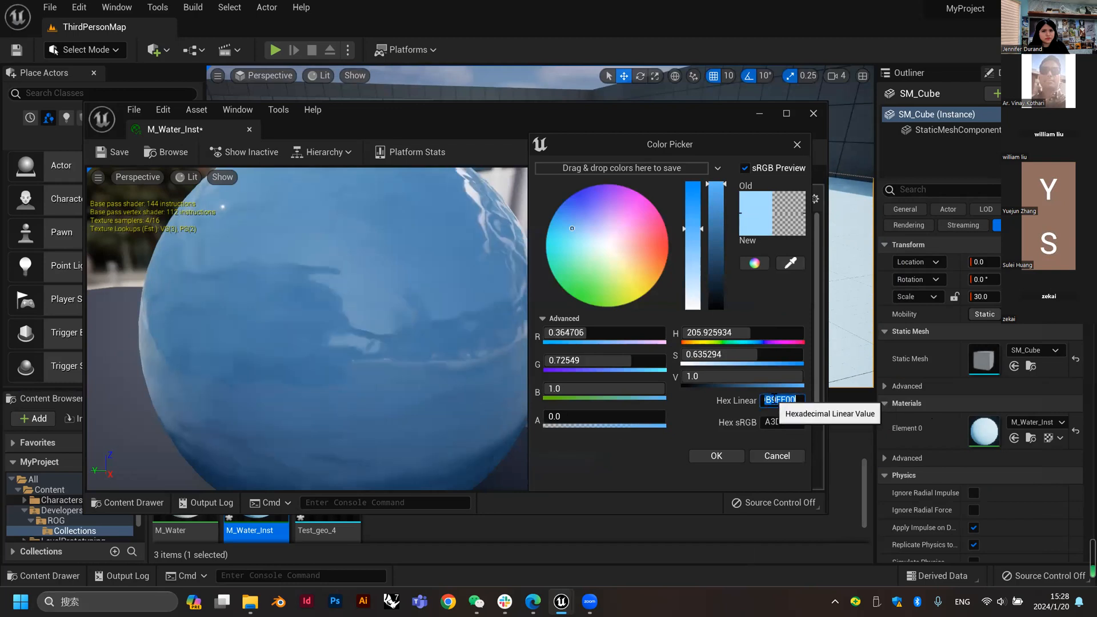
pyautogui.write('DC')
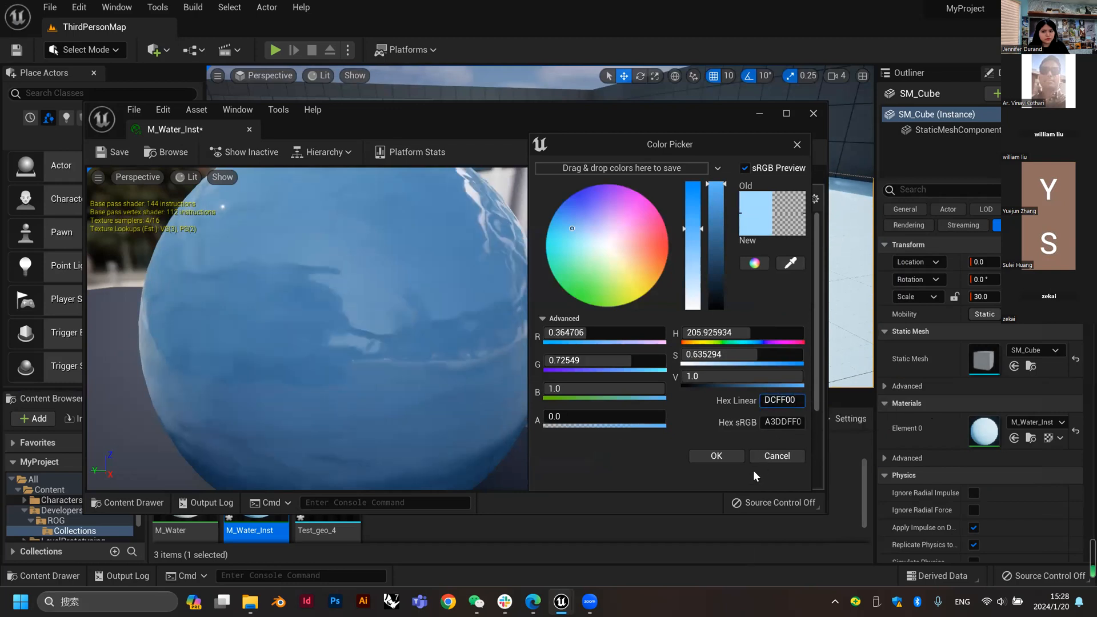
pyautogui.click(715, 456)
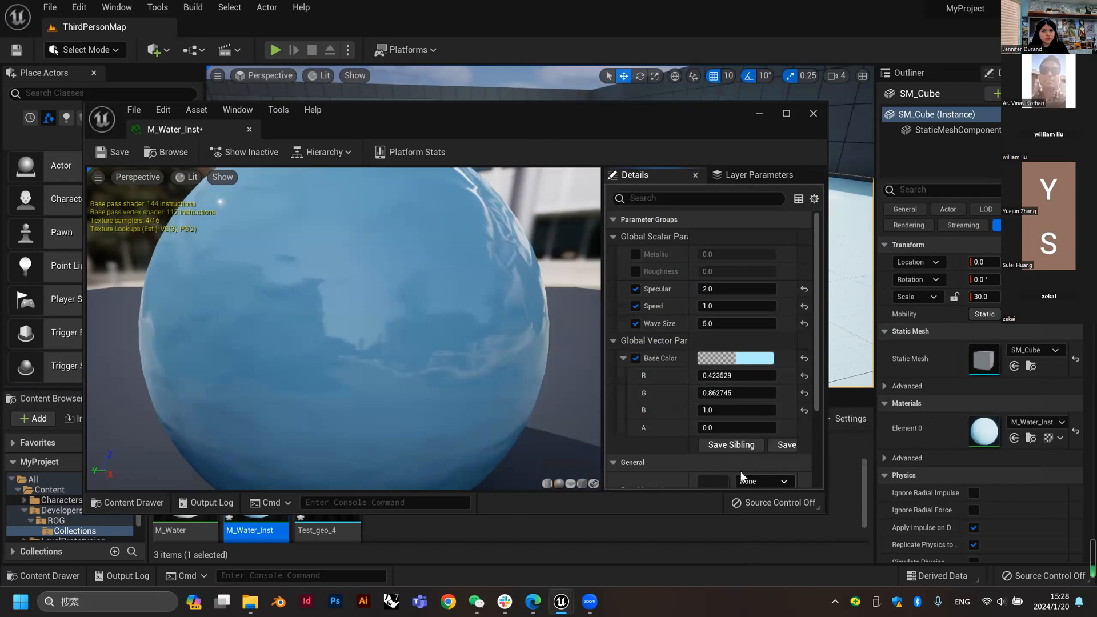
pyautogui.scroll(-3, 746, 413)
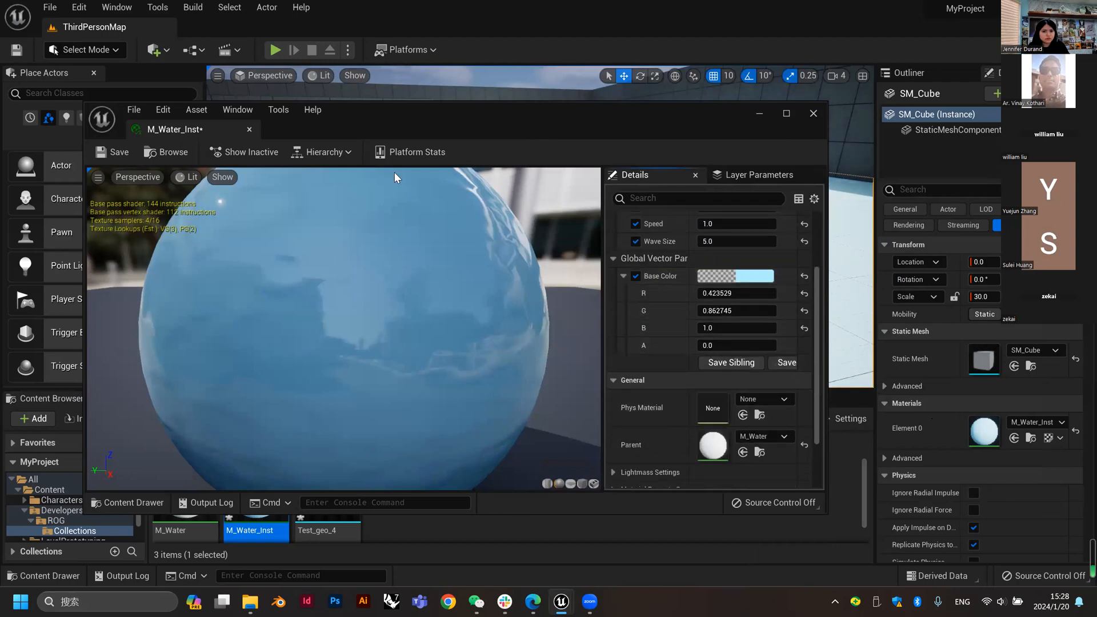
pyautogui.click(114, 159)
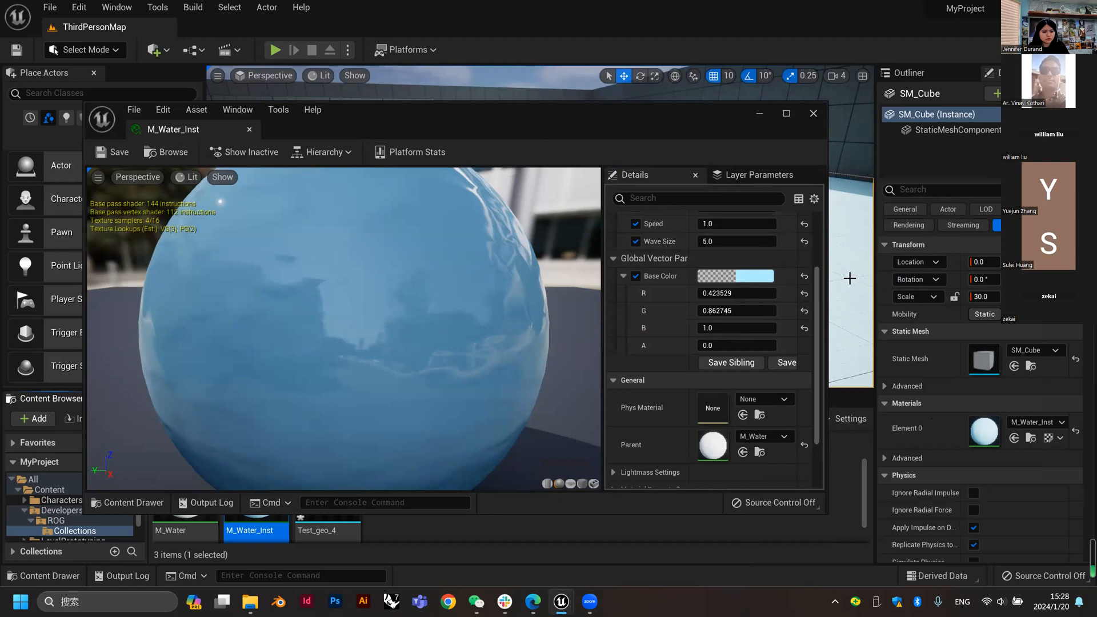
pyautogui.click(812, 114)
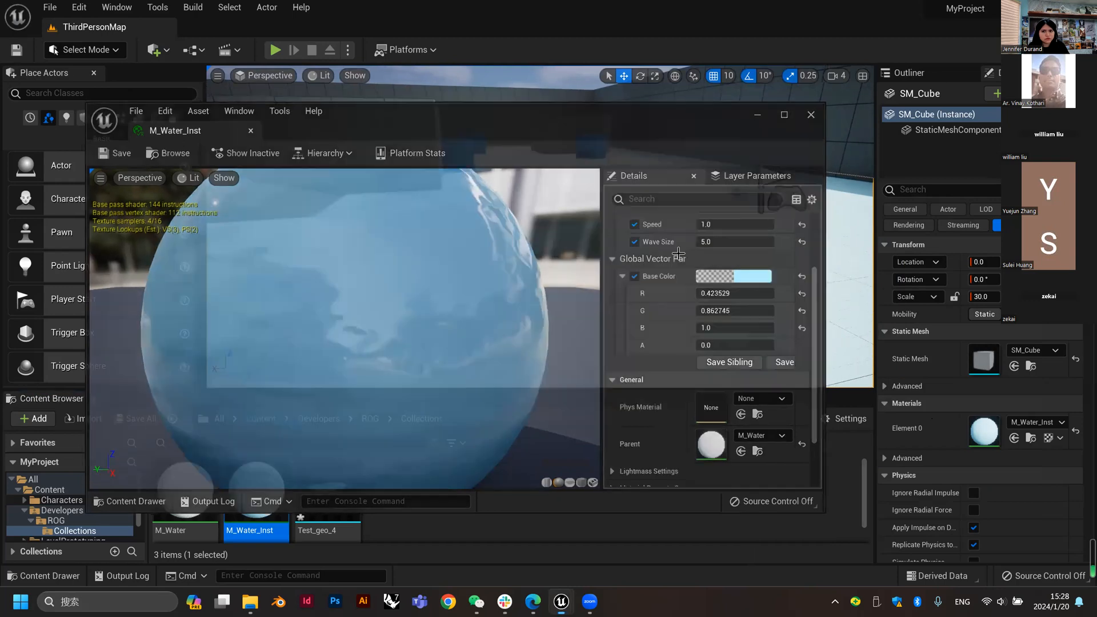
# Examine the water material on the large SM_Cube's top and side faces from several angles
pyautogui.moveTo(743, 229); pyautogui.dragTo(419, 166, button='right')
pyautogui.moveTo(583, 223); pyautogui.dragTo(507, 250, button='right')
pyautogui.press('w')
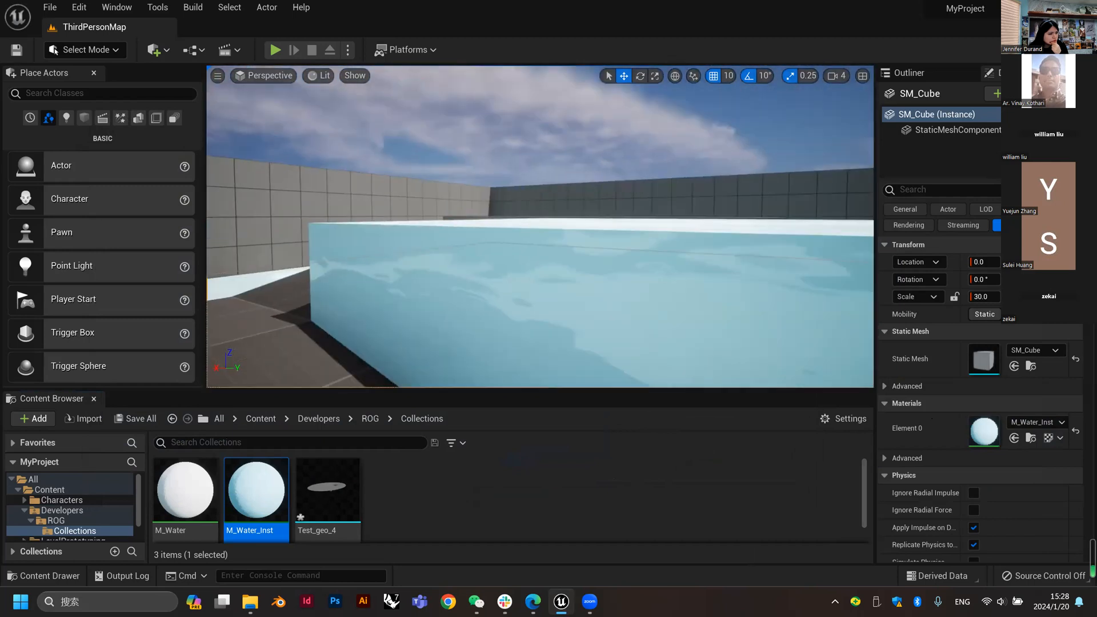
pyautogui.scroll(-10, 662, 227)
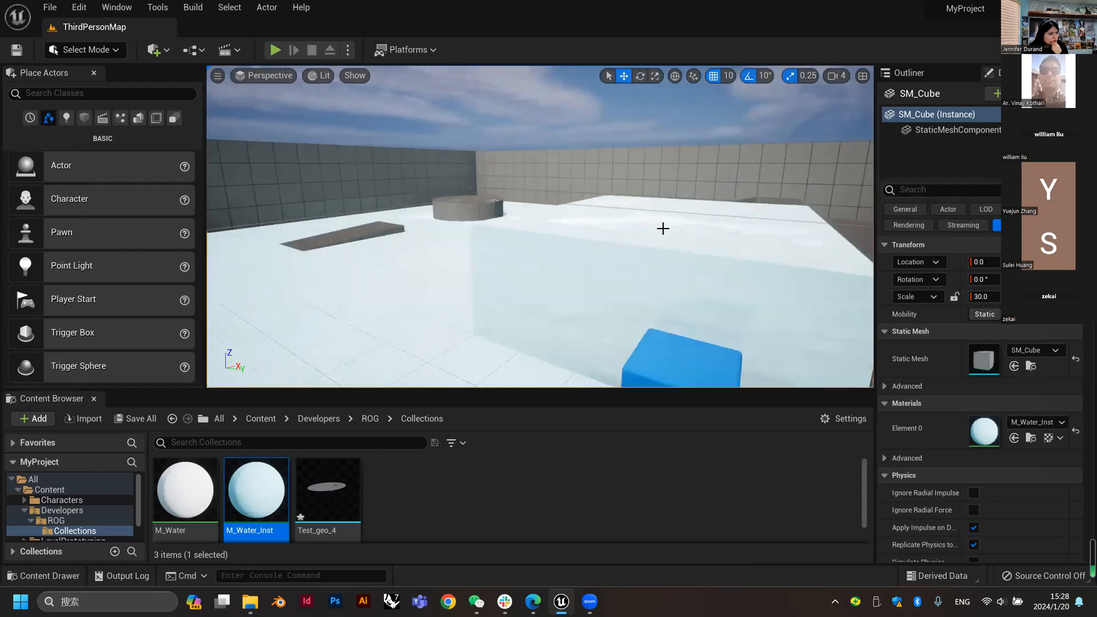
pyautogui.moveTo(693, 257); pyautogui.dragTo(801, 262, button='right')
pyautogui.moveTo(663, 279); pyautogui.dragTo(555, 346, button='right')
# Open the M_Water material and examine its graph, from the two panning normal chains to the material output
pyautogui.doubleClick(185, 492)
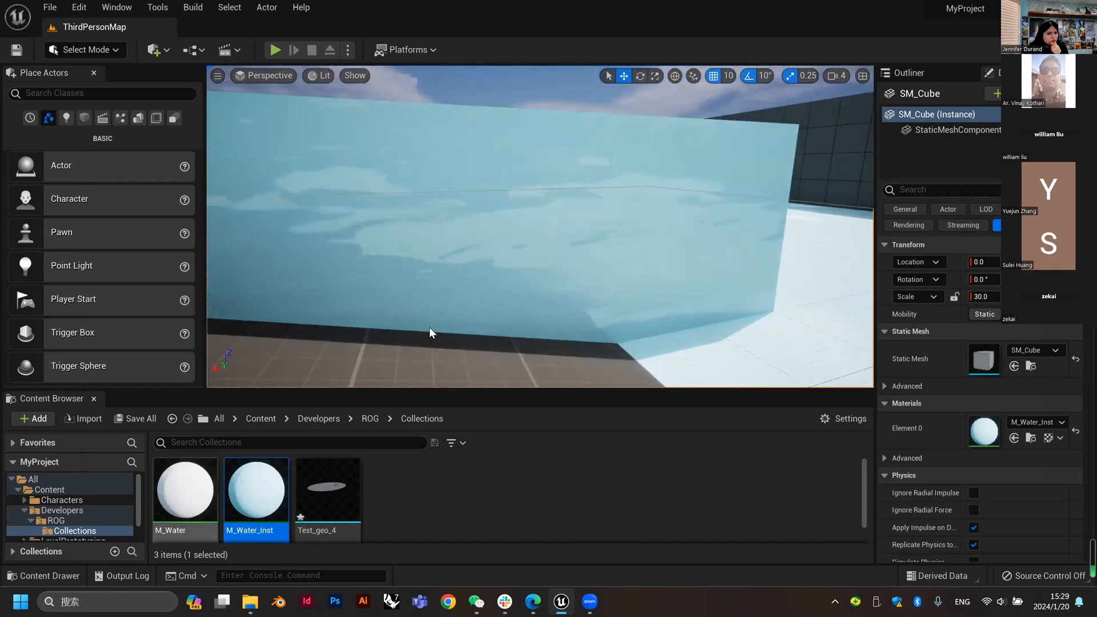
pyautogui.moveTo(398, 338); pyautogui.dragTo(742, 262, button='right')
pyautogui.moveTo(595, 378); pyautogui.dragTo(579, 286, button='right')
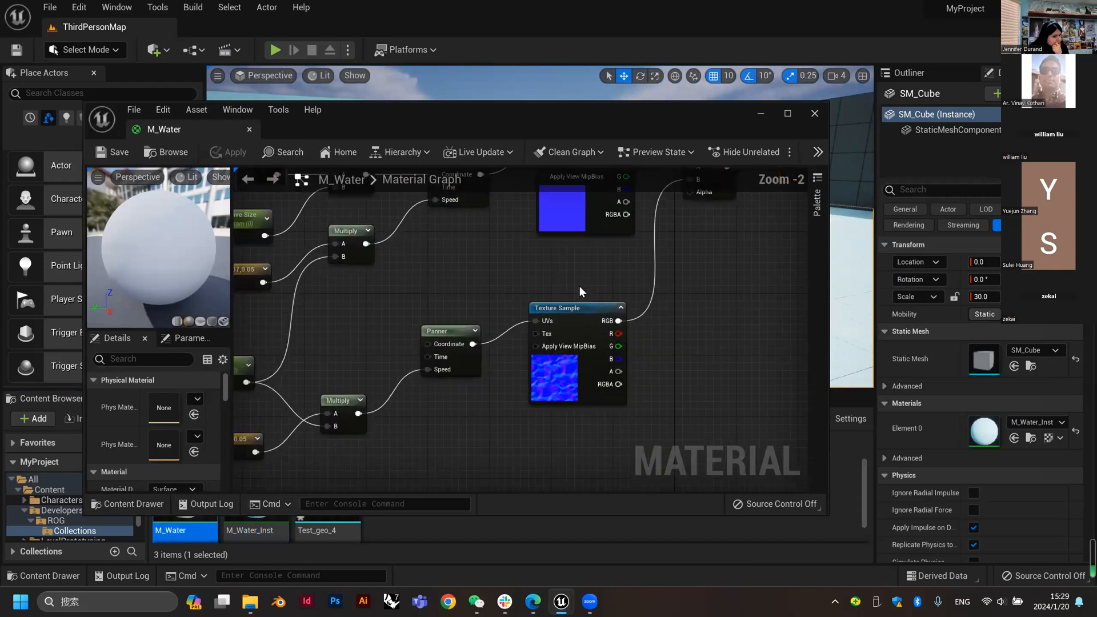
pyautogui.scroll(-1, 582, 265)
pyautogui.scroll(2, 587, 276)
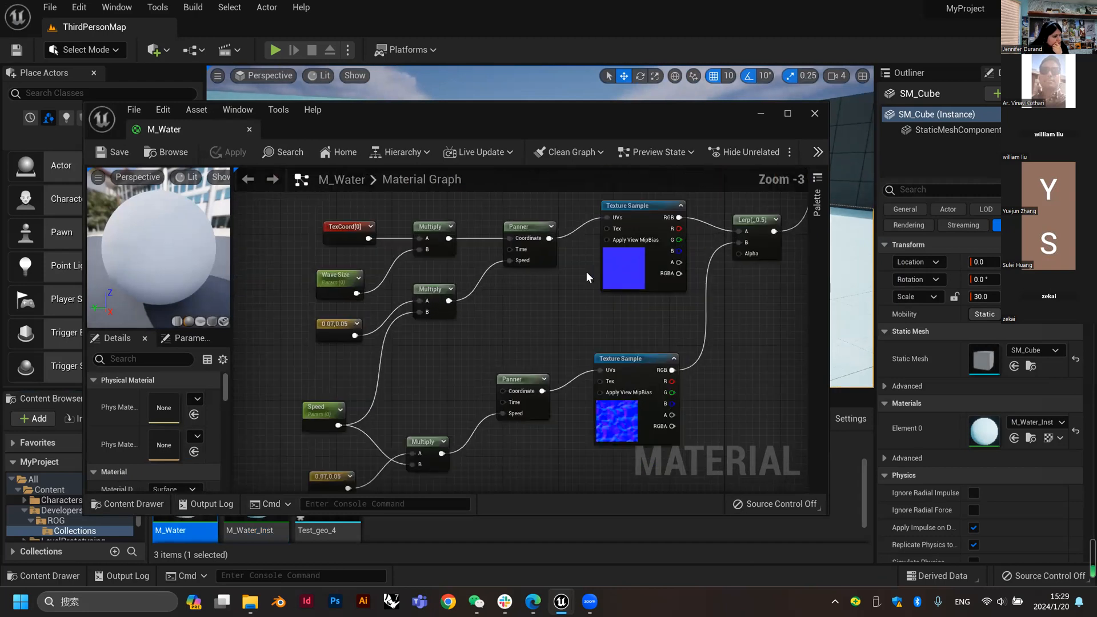
pyautogui.moveTo(566, 320); pyautogui.dragTo(550, 305, button='right')
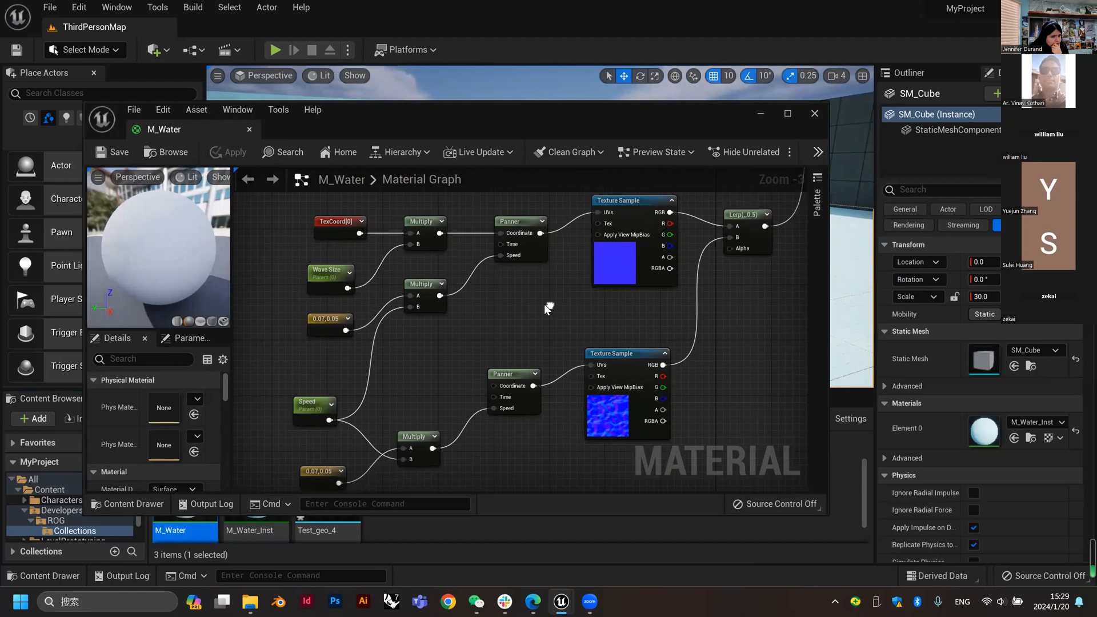
pyautogui.scroll(-2, 547, 309)
pyautogui.scroll(2, 606, 302)
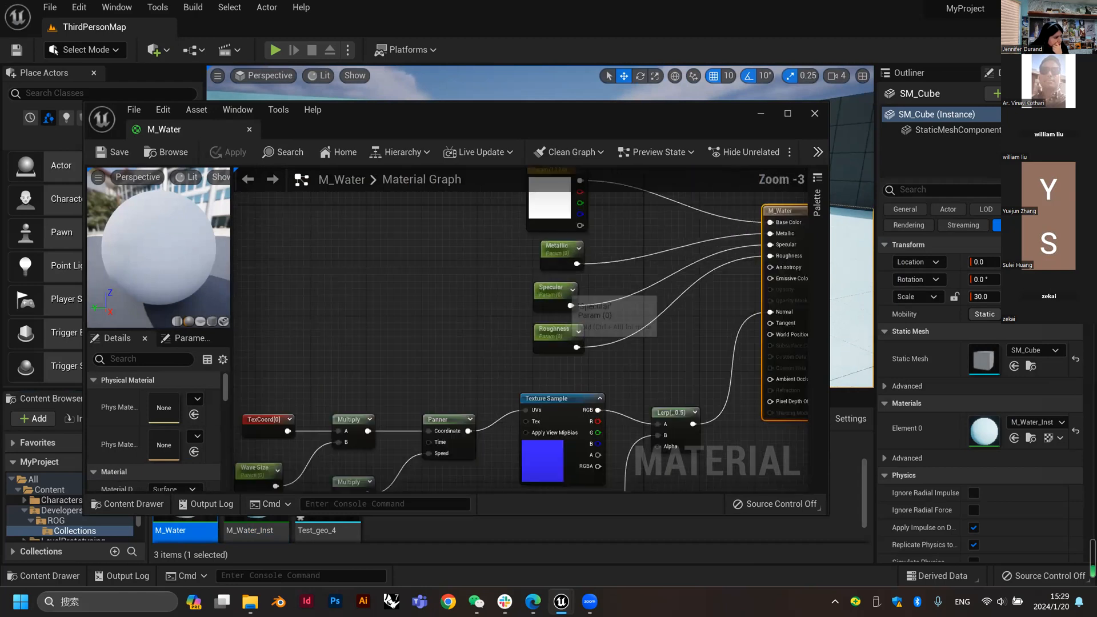
pyautogui.moveTo(600, 303); pyautogui.dragTo(603, 254, button='right')
pyautogui.moveTo(500, 359); pyautogui.dragTo(560, 225, button='right')
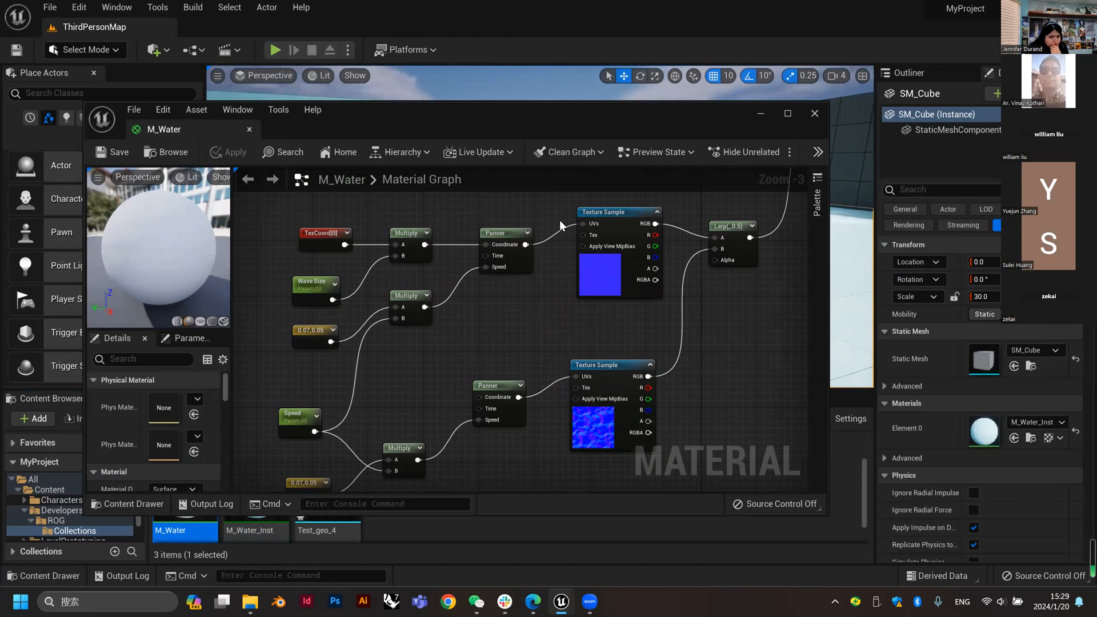
pyautogui.moveTo(532, 293)
pyautogui.mouseDown(button='right')
pyautogui.moveTo(547, 277)
pyautogui.moveTo(517, 307)
pyautogui.mouseUp(button='right')
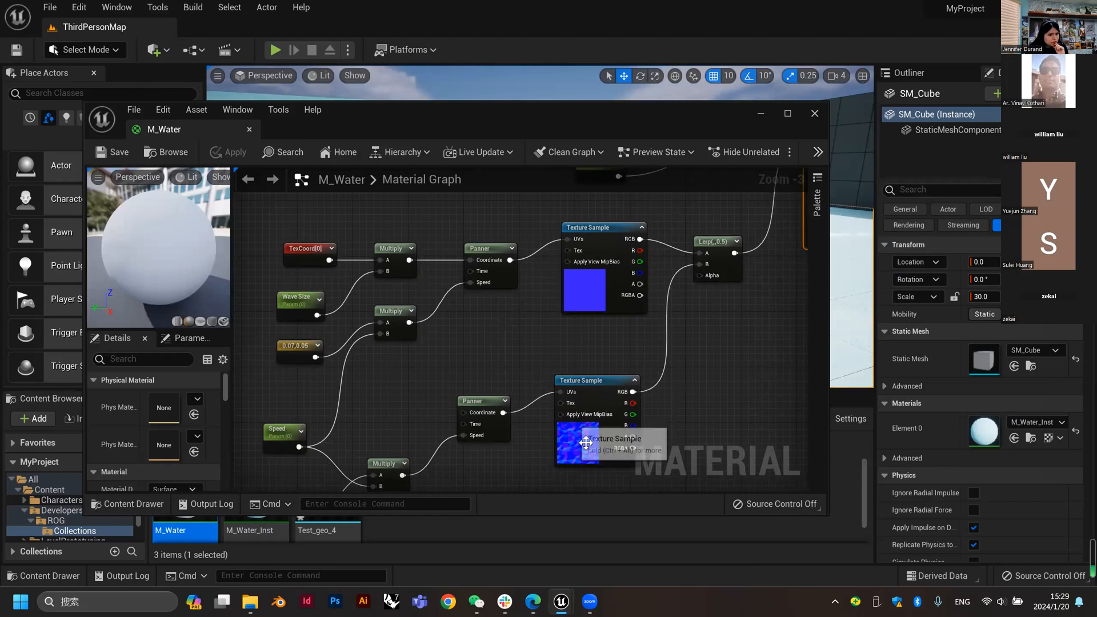
# Inspect which texture is assigned to each of the two normal Texture Sample nodes
pyautogui.click(587, 302)
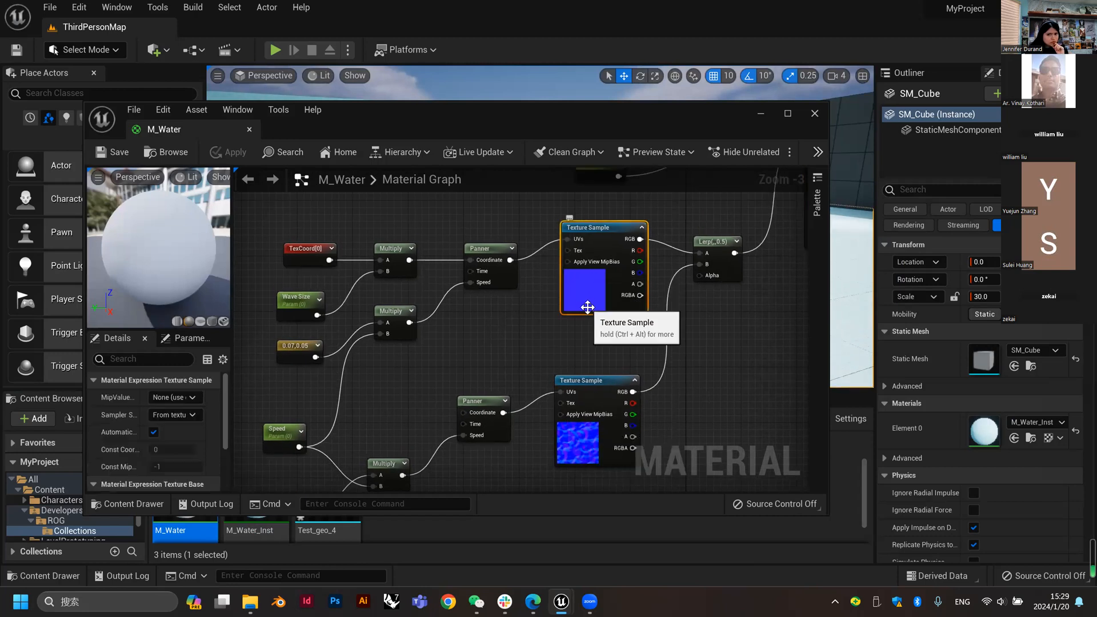
pyautogui.scroll(-3, 198, 407)
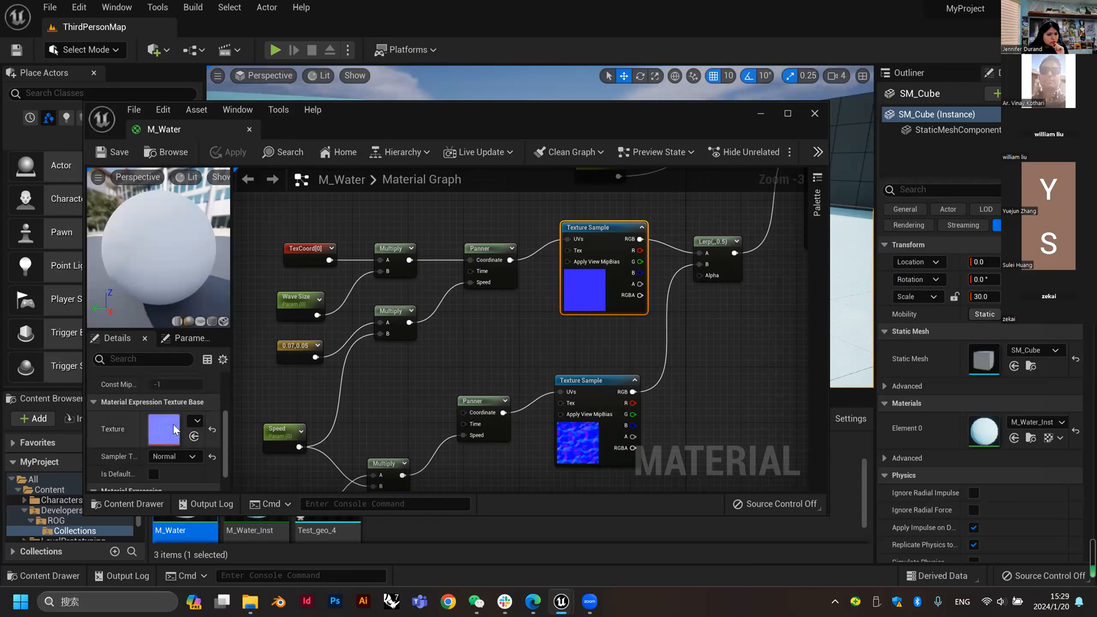
pyautogui.click(586, 441)
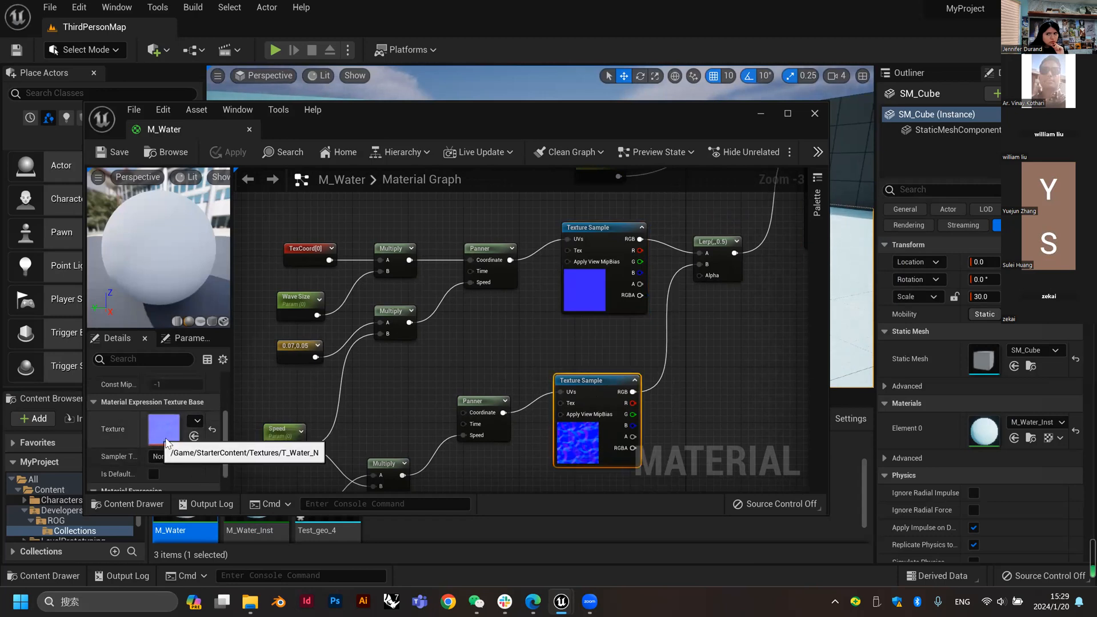
pyautogui.click(572, 287)
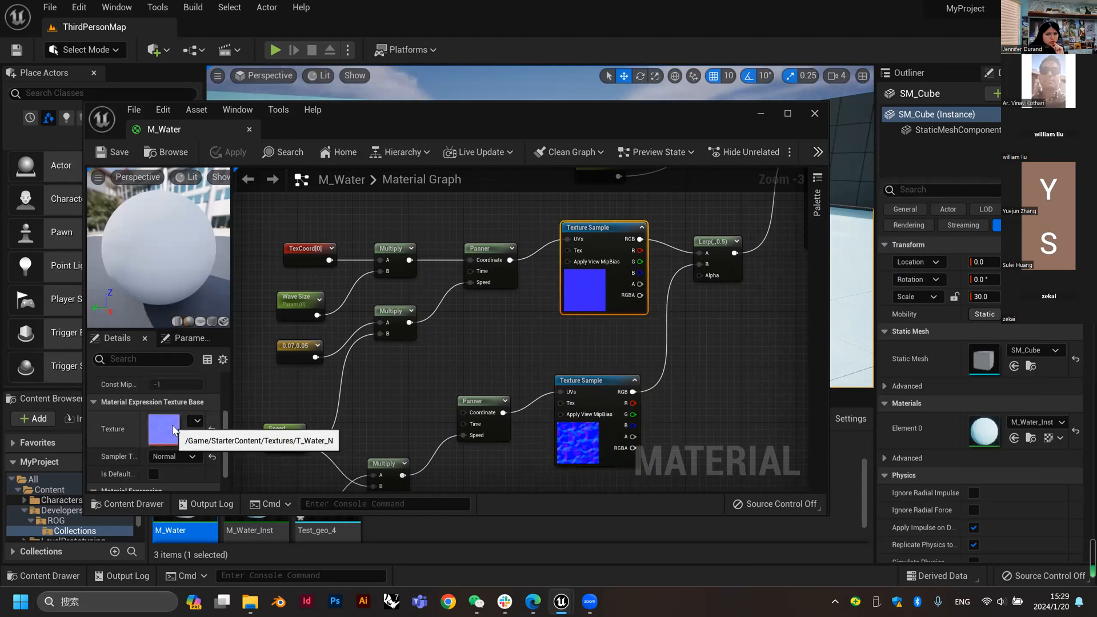
pyautogui.click(566, 441)
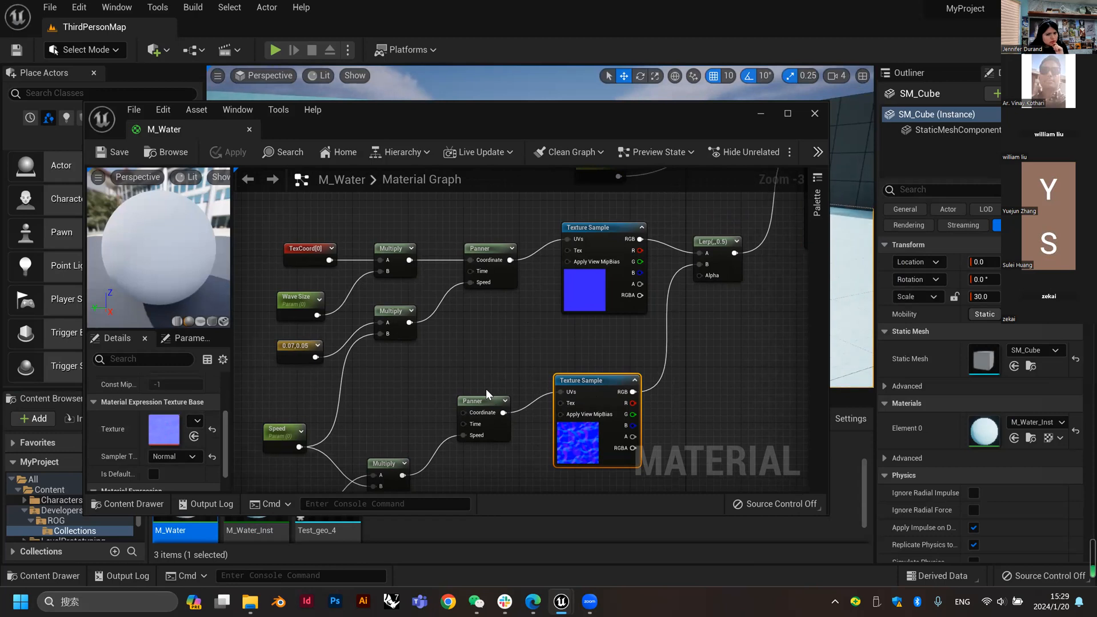
pyautogui.moveTo(714, 310)
pyautogui.mouseDown(button='right')
pyautogui.moveTo(628, 393)
pyautogui.moveTo(533, 443)
pyautogui.moveTo(525, 508)
pyautogui.moveTo(551, 401)
pyautogui.moveTo(635, 298)
pyautogui.moveTo(729, 296)
pyautogui.mouseUp(button='right')
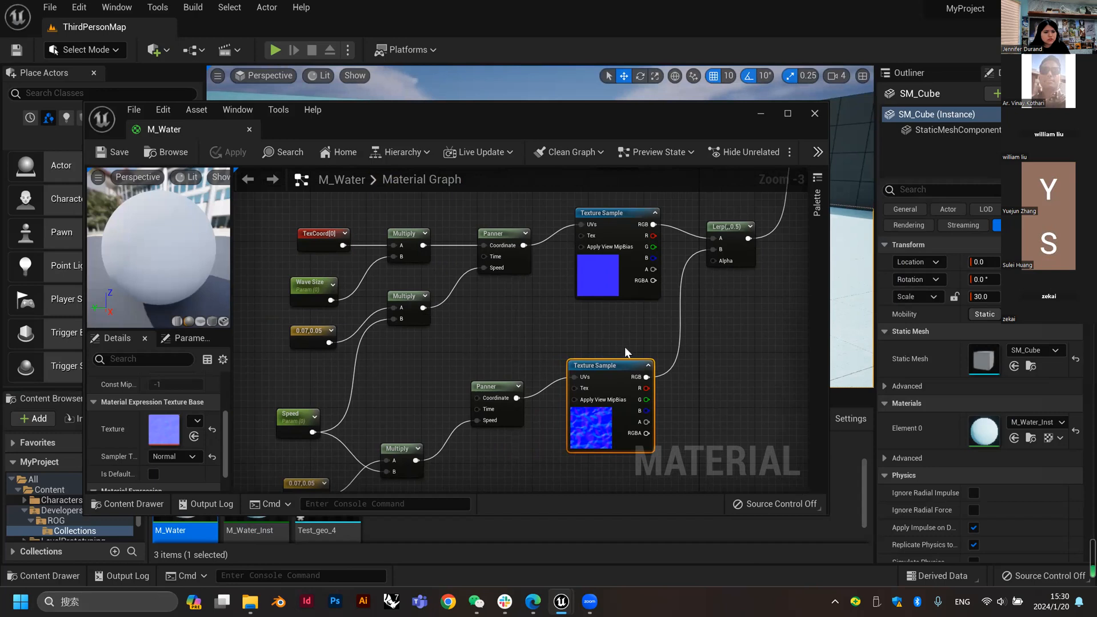
# Set the two-component constant driving the second Panner's speed to R -0.05 and G 0.18
pyautogui.moveTo(423, 414); pyautogui.dragTo(551, 310, button='right')
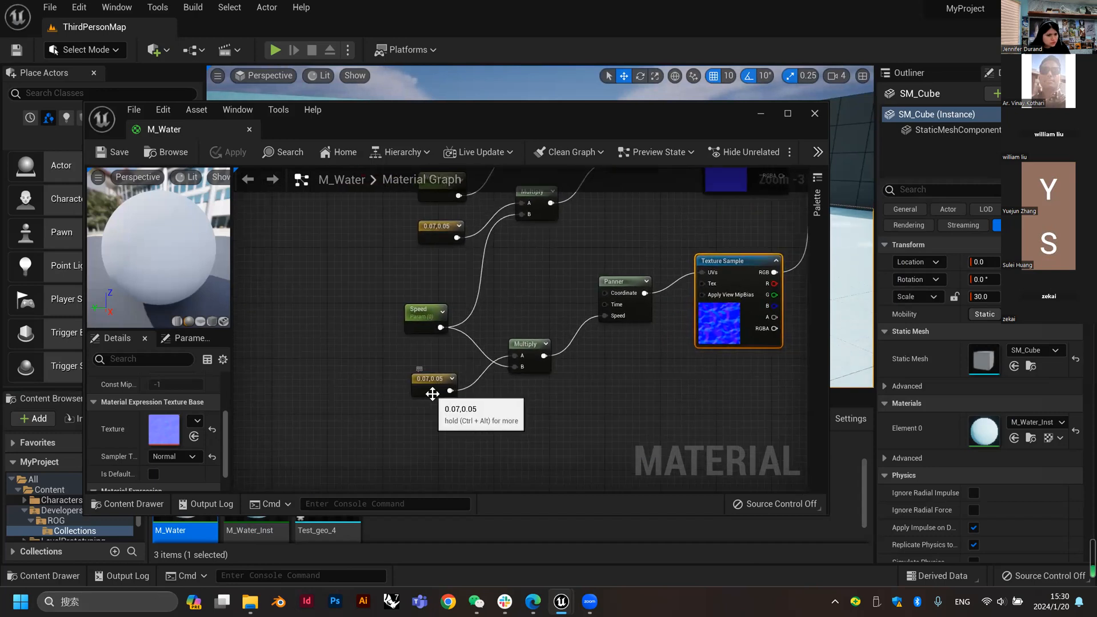
pyautogui.click(433, 394)
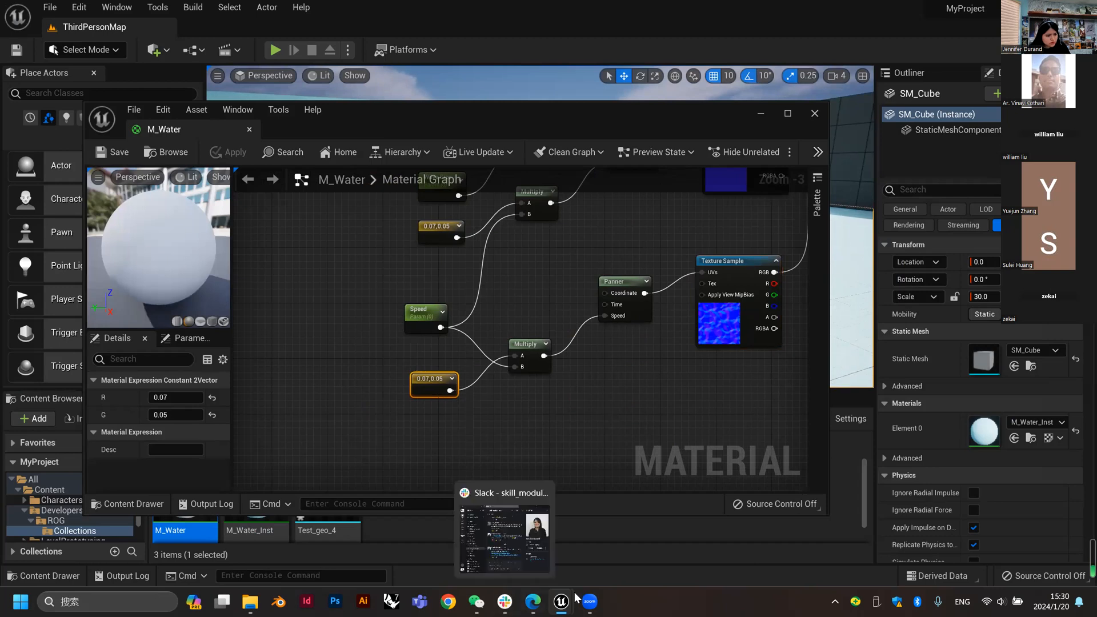
pyautogui.moveTo(589, 601)
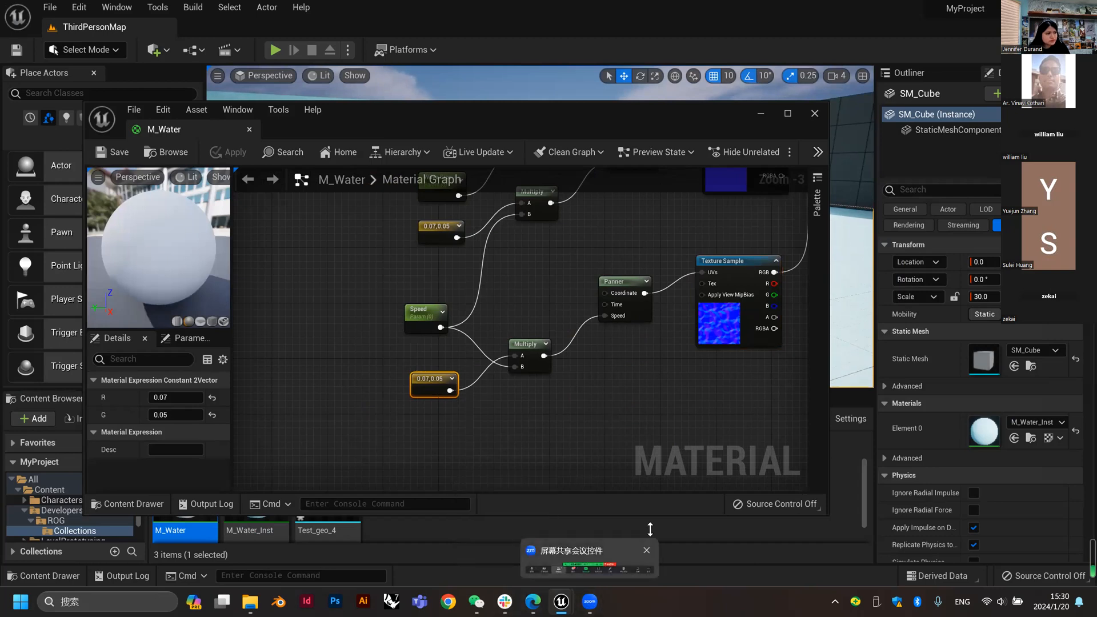
pyautogui.click(174, 395)
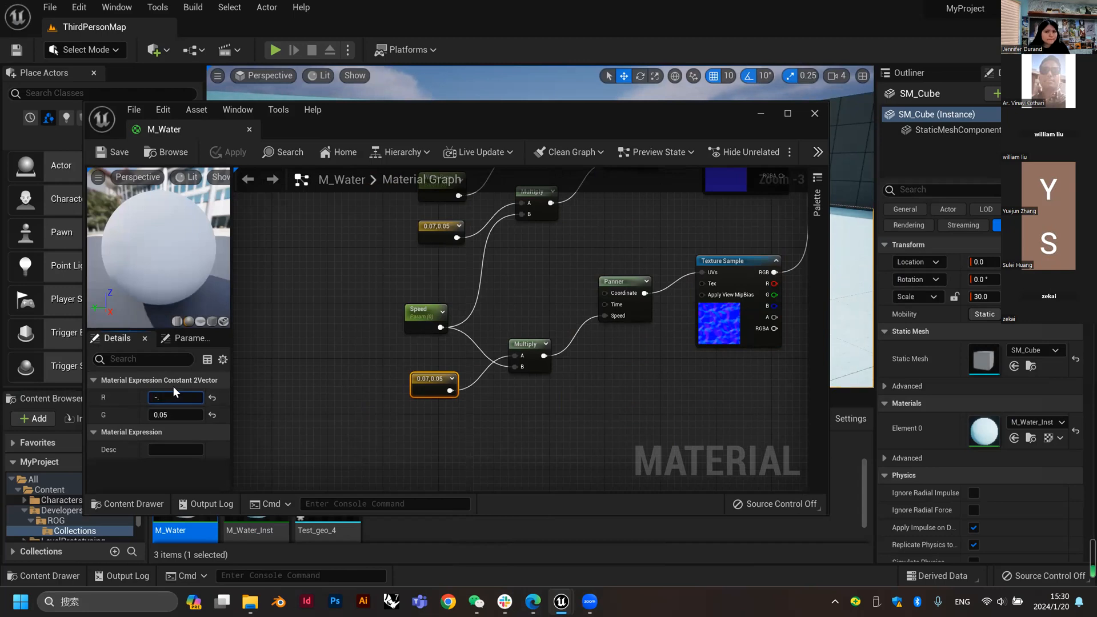
pyautogui.click(170, 430)
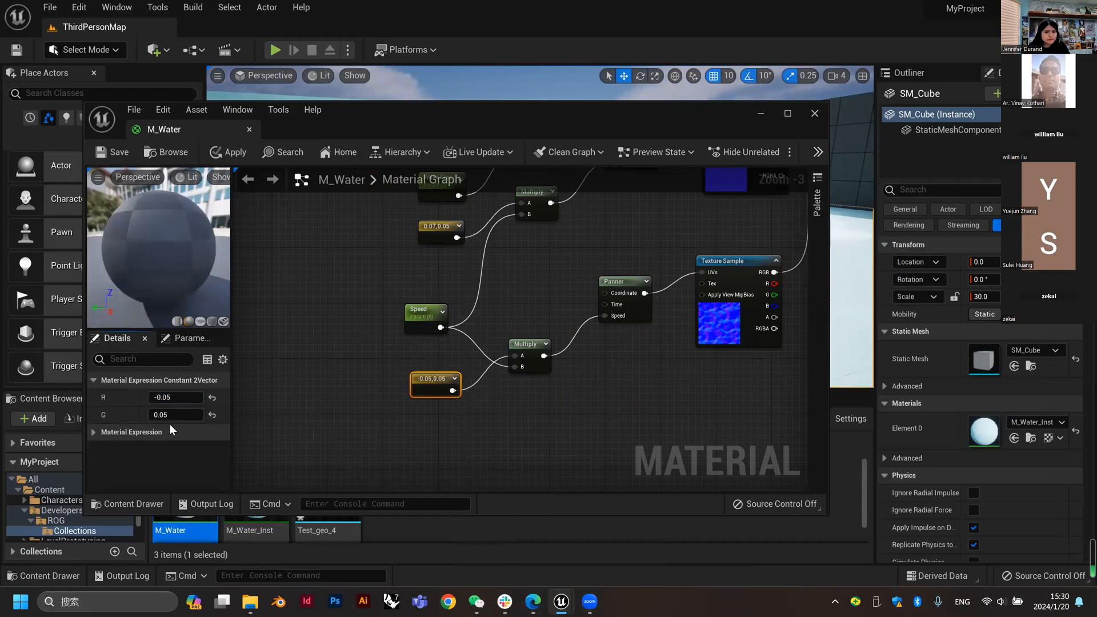
pyautogui.click(175, 416)
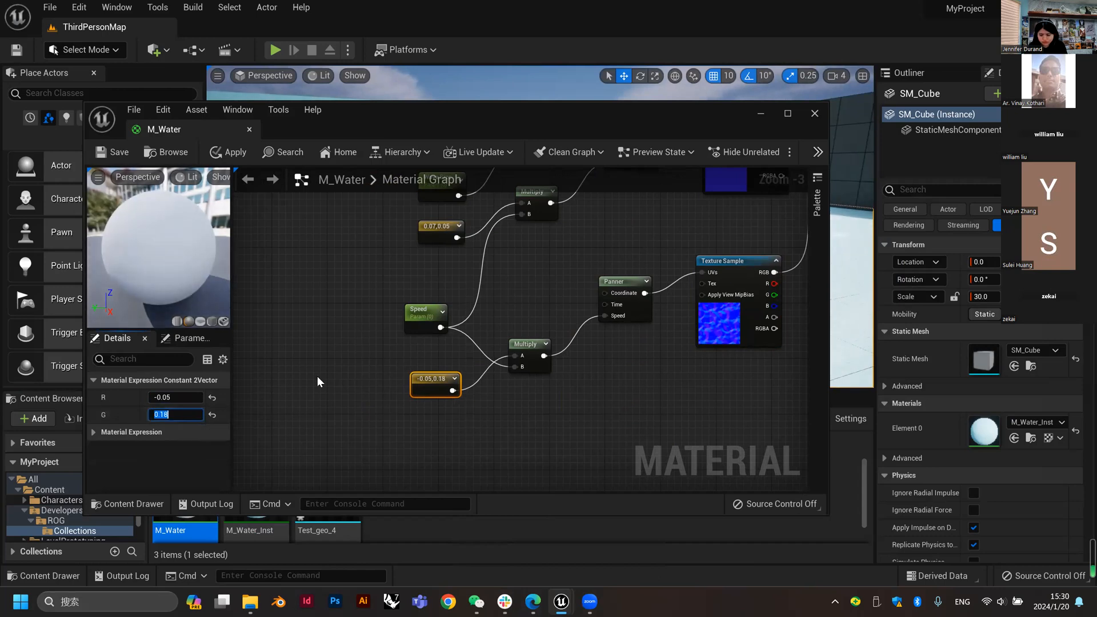
pyautogui.click(305, 362)
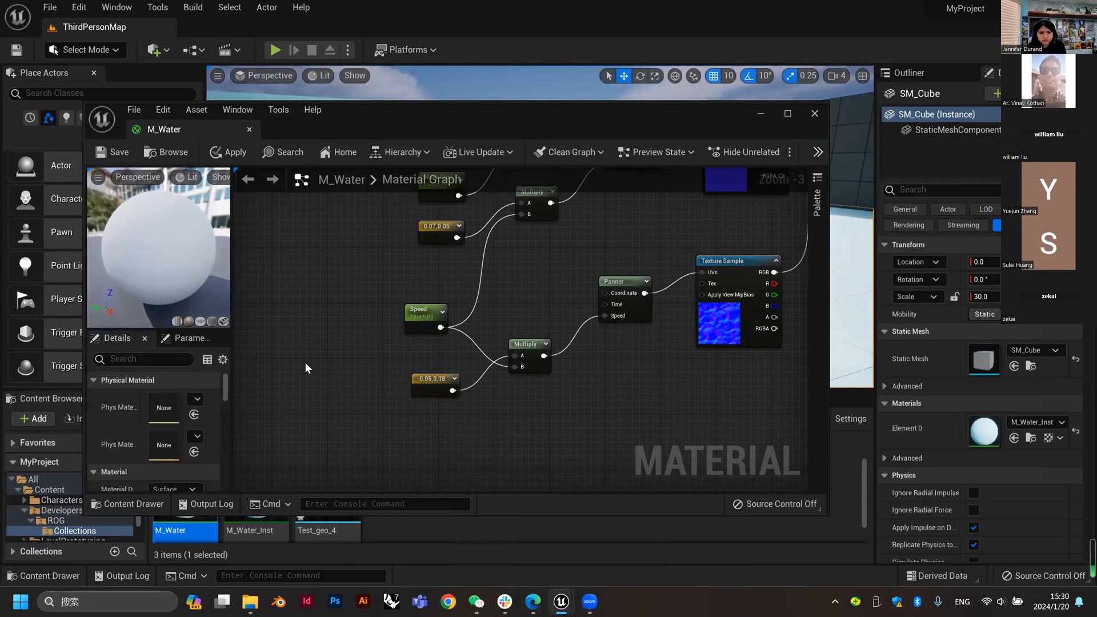
pyautogui.click(414, 382)
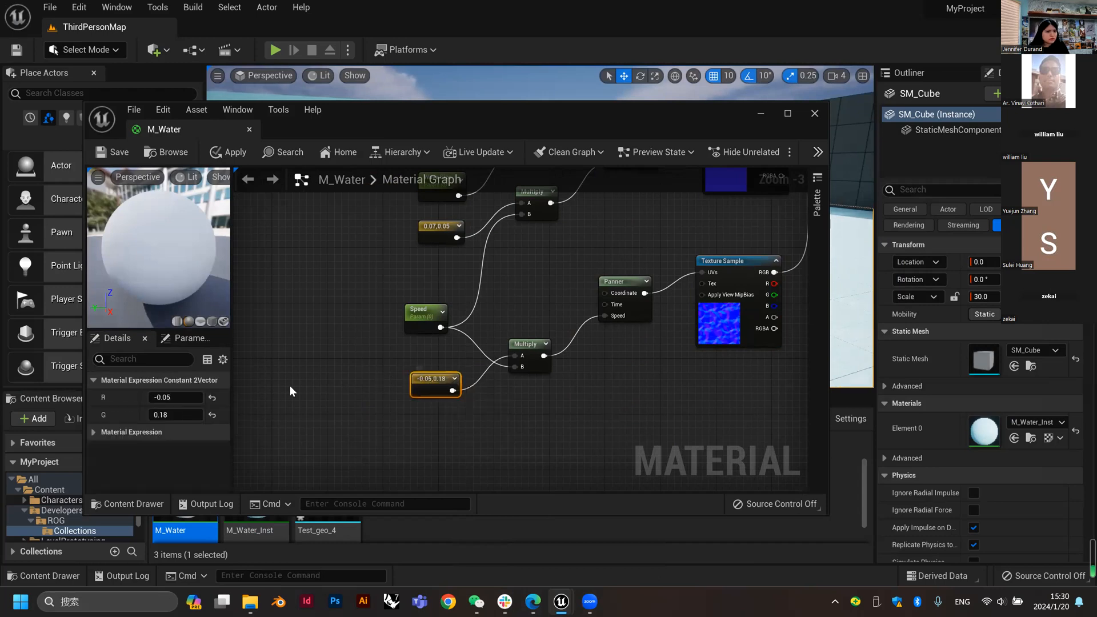
# Save the M_Water changes, close the material editor and look at the water on the large SM_Cube
pyautogui.moveTo(520, 286); pyautogui.dragTo(560, 313, button='right')
pyautogui.click(560, 314)
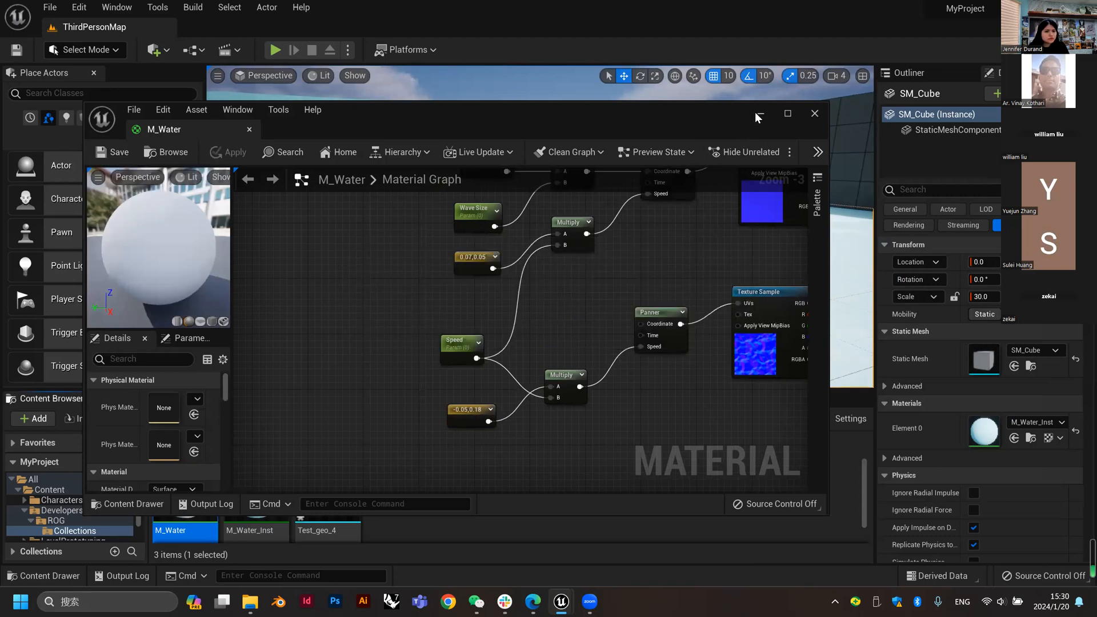
pyautogui.click(817, 116)
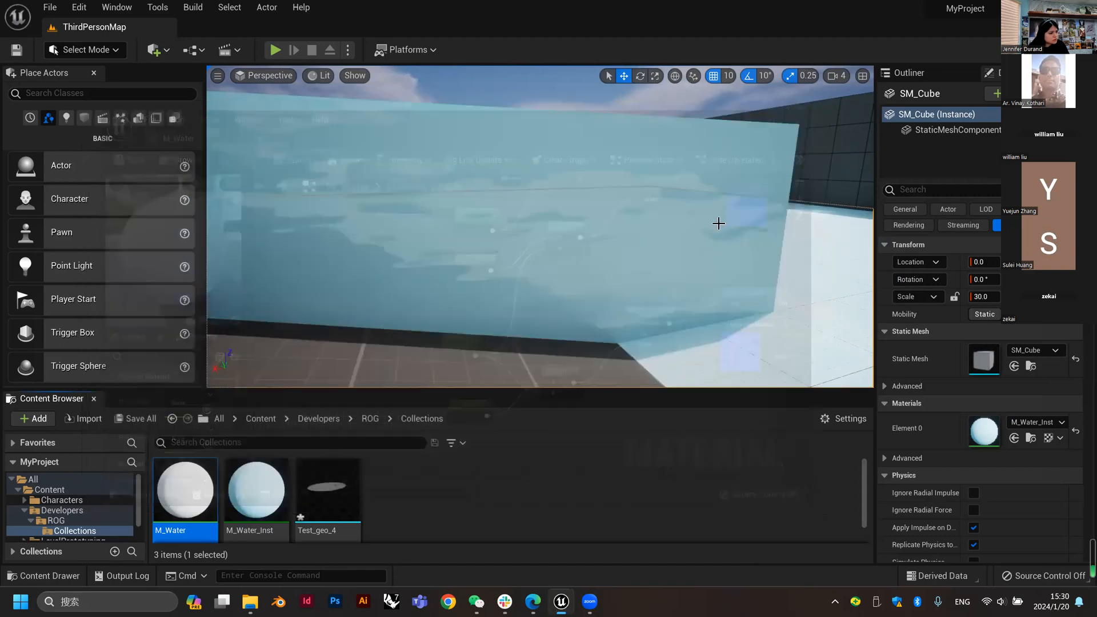
pyautogui.moveTo(718, 223); pyautogui.dragTo(618, 274, button='right')
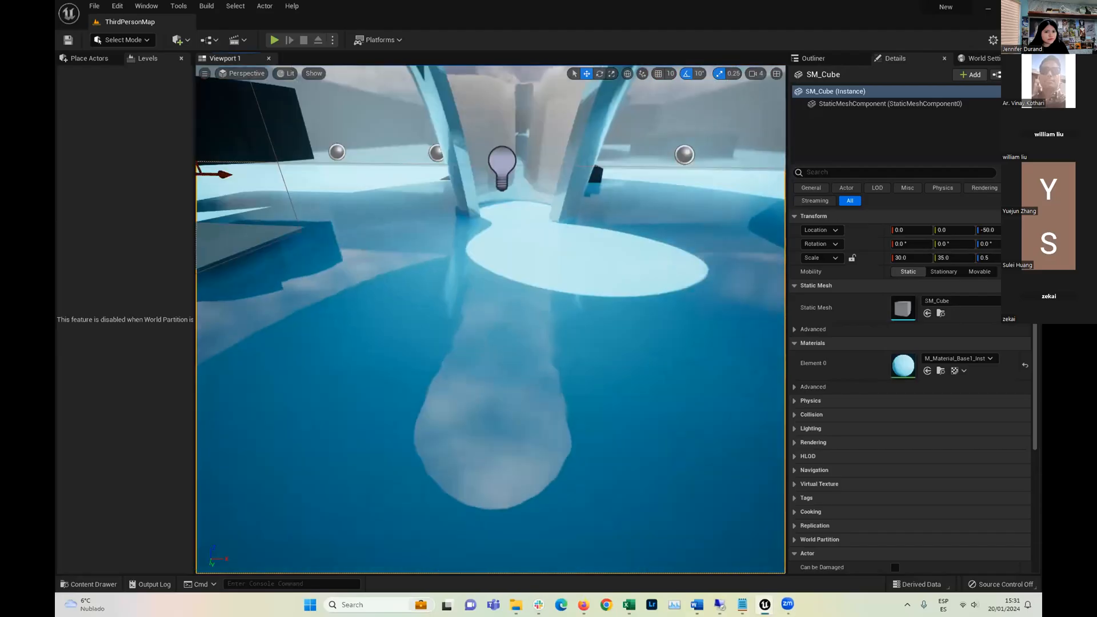
# Examine the blue reflective floor in the other project, around and beneath the white disc-shaped roof, from several angles
pyautogui.scroll(-10, 482, 282)
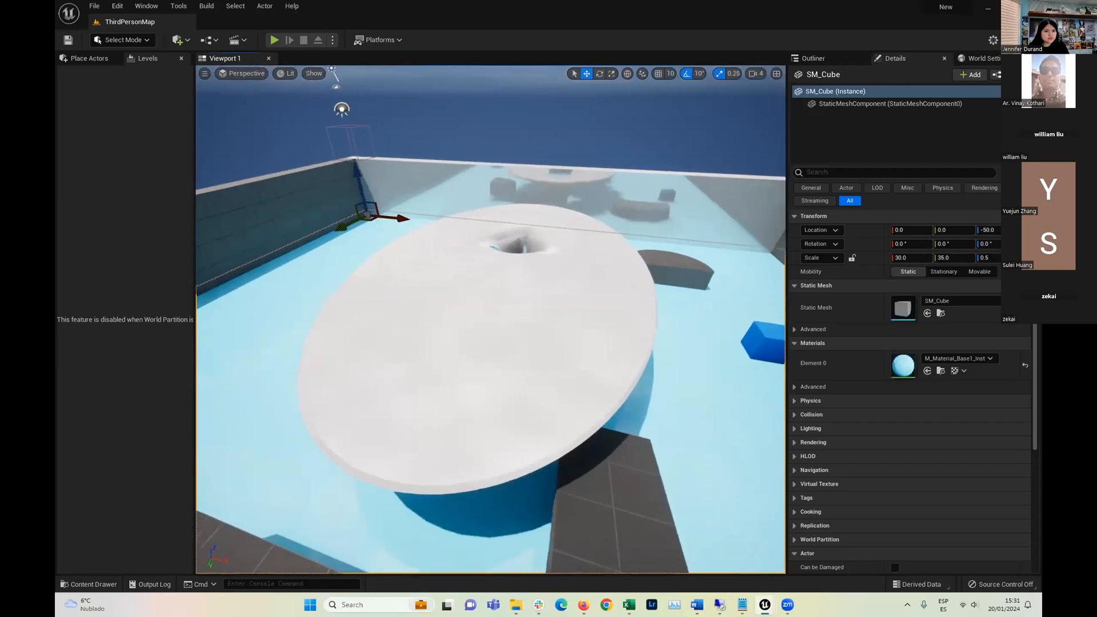
pyautogui.moveTo(482, 282); pyautogui.dragTo(440, 299, button='right')
pyautogui.scroll(4, 441, 293)
pyautogui.moveTo(450, 256)
pyautogui.mouseDown(button='right')
pyautogui.moveTo(465, 277)
pyautogui.moveTo(502, 276)
pyautogui.moveTo(512, 260)
pyautogui.moveTo(449, 270)
pyautogui.mouseUp(button='right')
pyautogui.scroll(3, 453, 275)
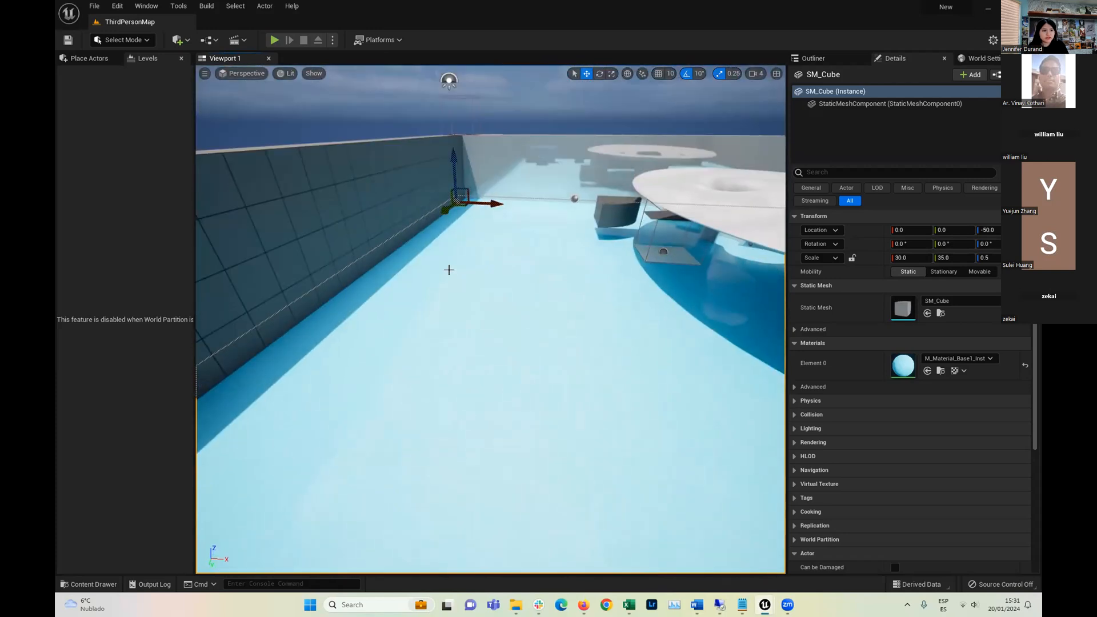
pyautogui.moveTo(482, 263)
pyautogui.mouseDown(button='right')
pyautogui.moveTo(517, 253)
pyautogui.moveTo(475, 257)
pyautogui.mouseUp(button='right')
pyautogui.scroll(5, 367, 322)
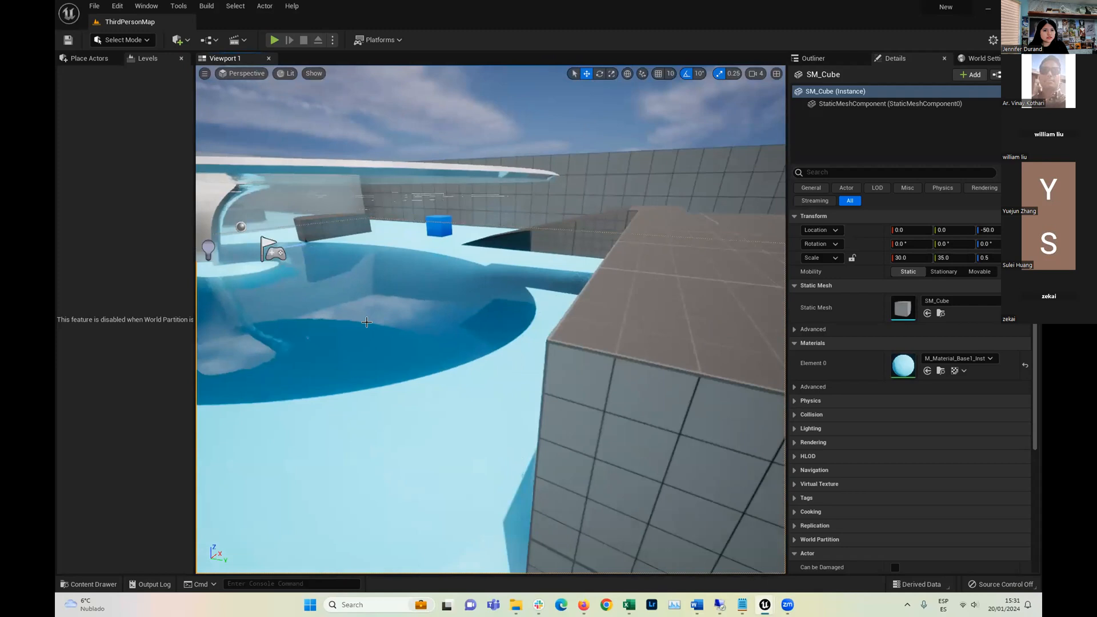
pyautogui.moveTo(455, 355); pyautogui.dragTo(372, 325, button='right')
pyautogui.scroll(6, 455, 355)
pyautogui.moveTo(542, 379); pyautogui.dragTo(468, 354, button='right')
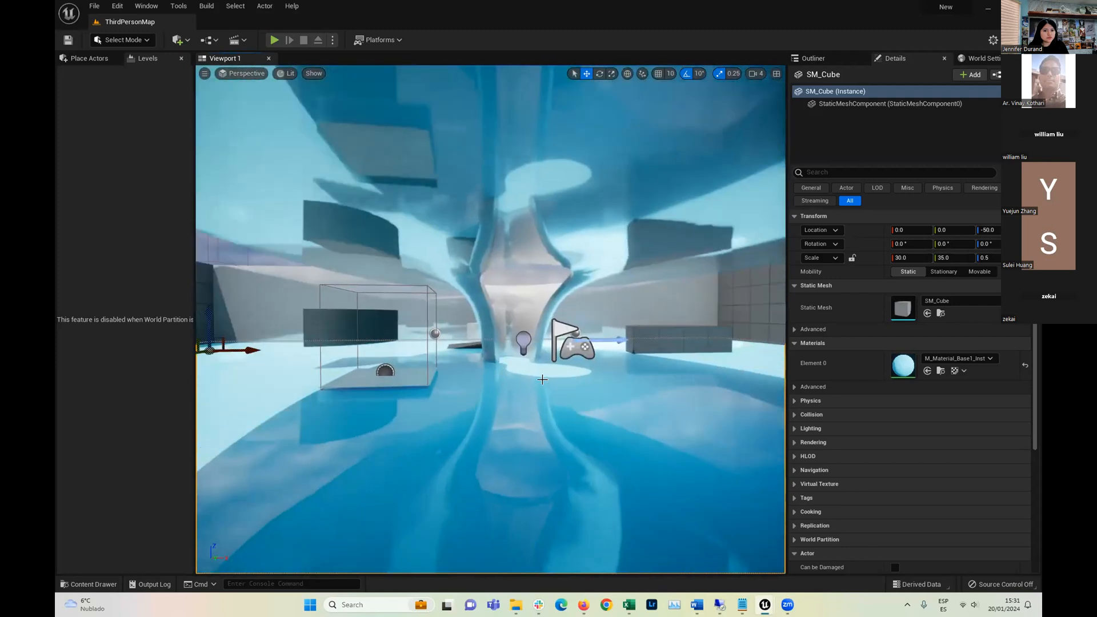
pyautogui.moveTo(564, 394); pyautogui.dragTo(621, 394, button='middle')
pyautogui.scroll(6, 564, 395)
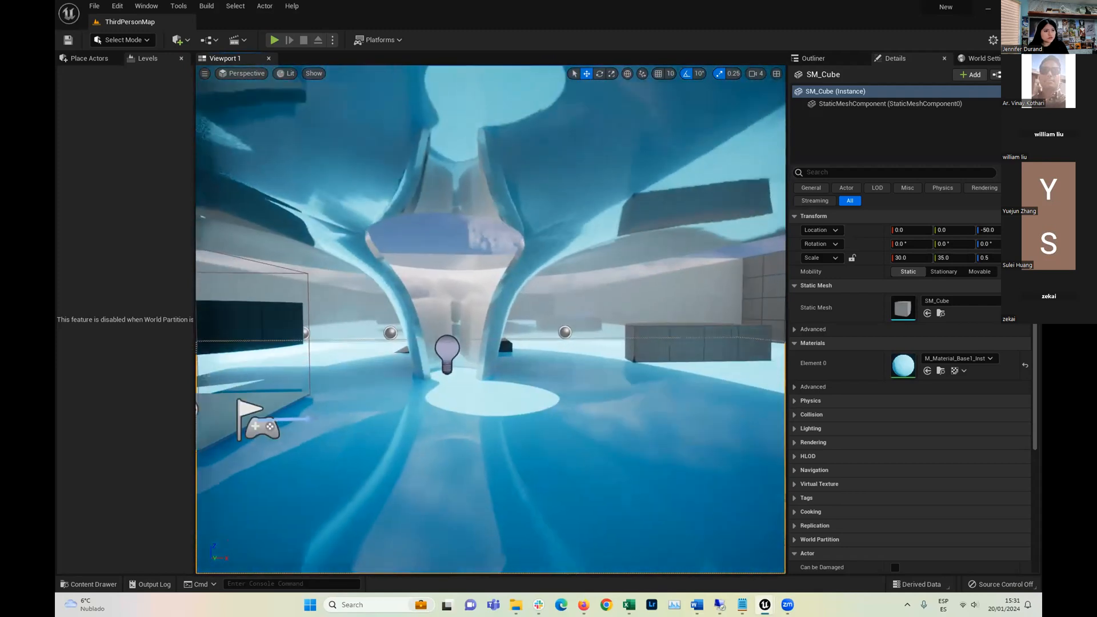
pyautogui.moveTo(532, 355); pyautogui.dragTo(480, 403, button='right')
pyautogui.scroll(-4, 531, 355)
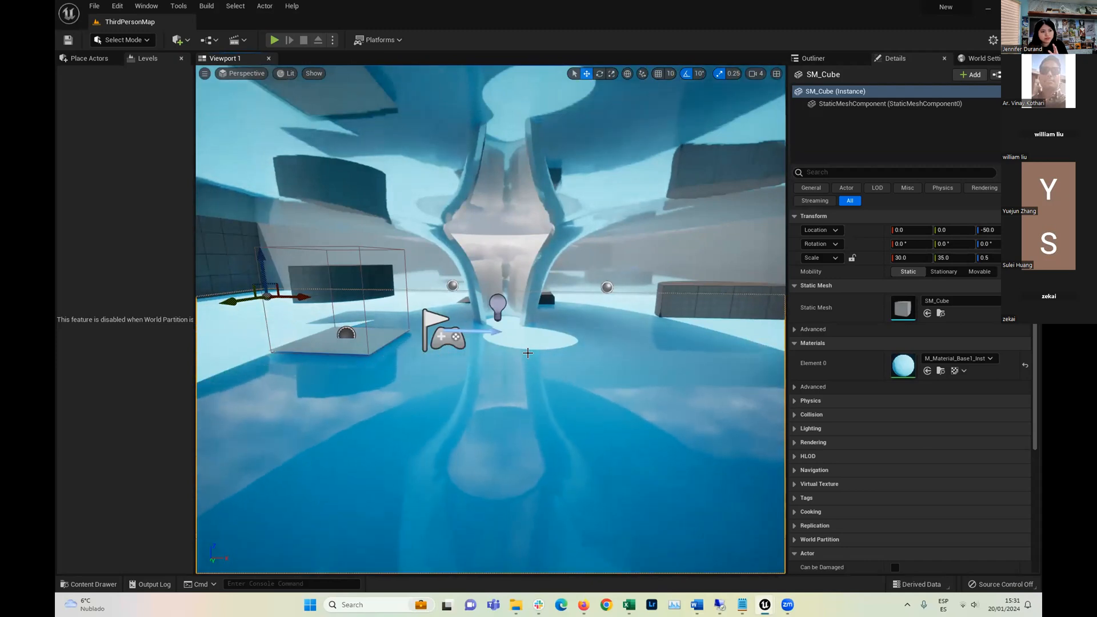
pyautogui.scroll(-5, 528, 353)
pyautogui.moveTo(494, 345); pyautogui.dragTo(507, 312, button='right')
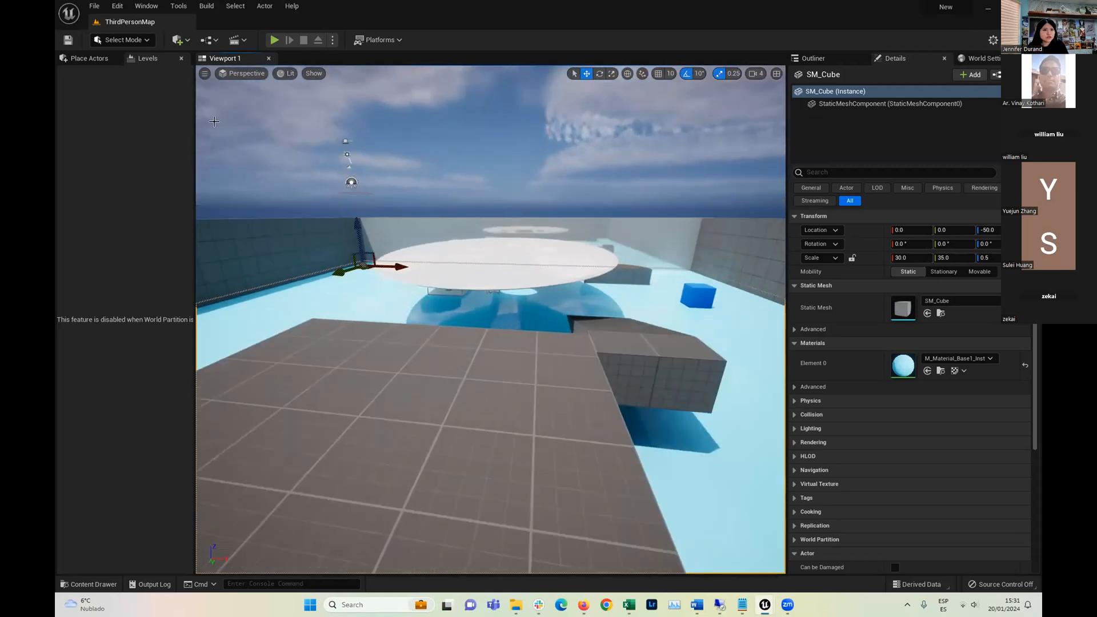
# Place a Plane shape above the white disc-shaped roof and scale it uniformly to 2.5
pyautogui.click(86, 60)
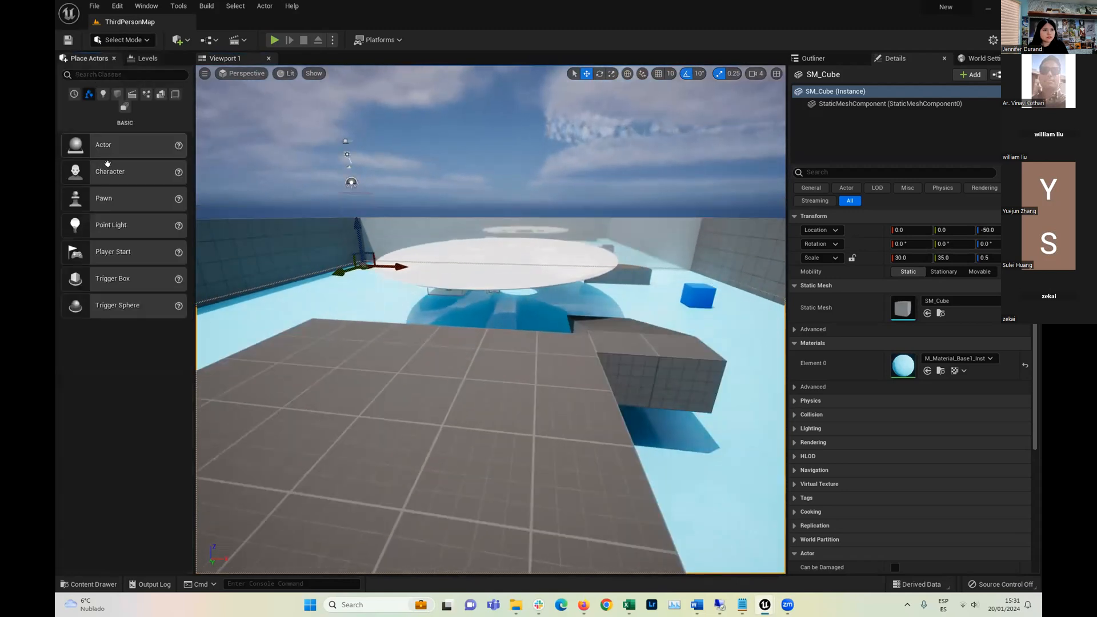
pyautogui.click(116, 95)
pyautogui.moveTo(106, 244); pyautogui.dragTo(428, 262)
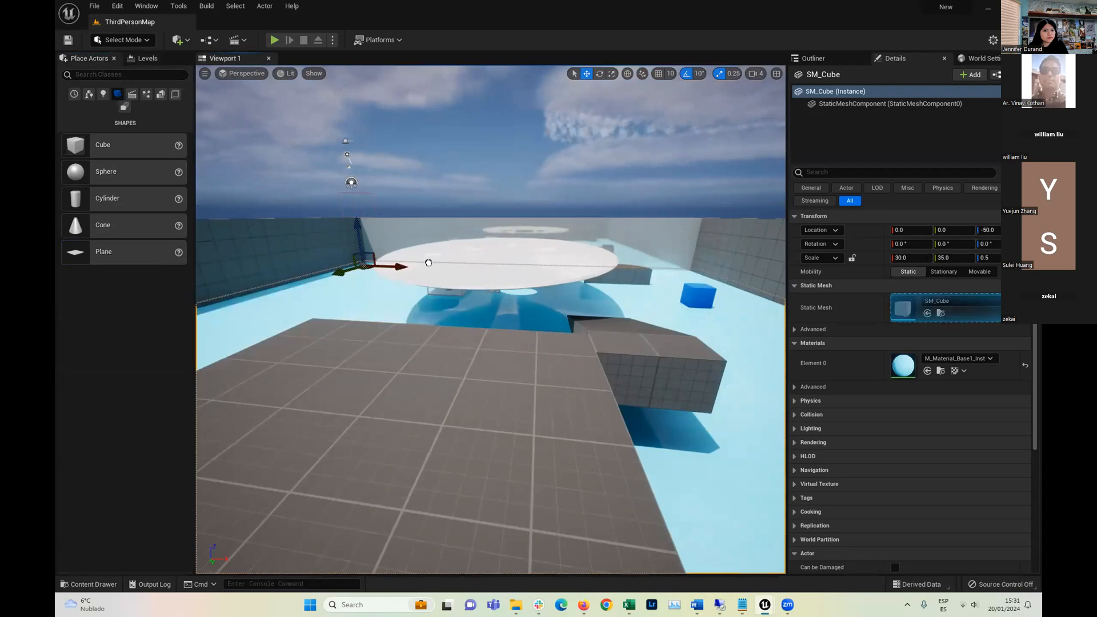
pyautogui.moveTo(458, 308); pyautogui.dragTo(468, 302)
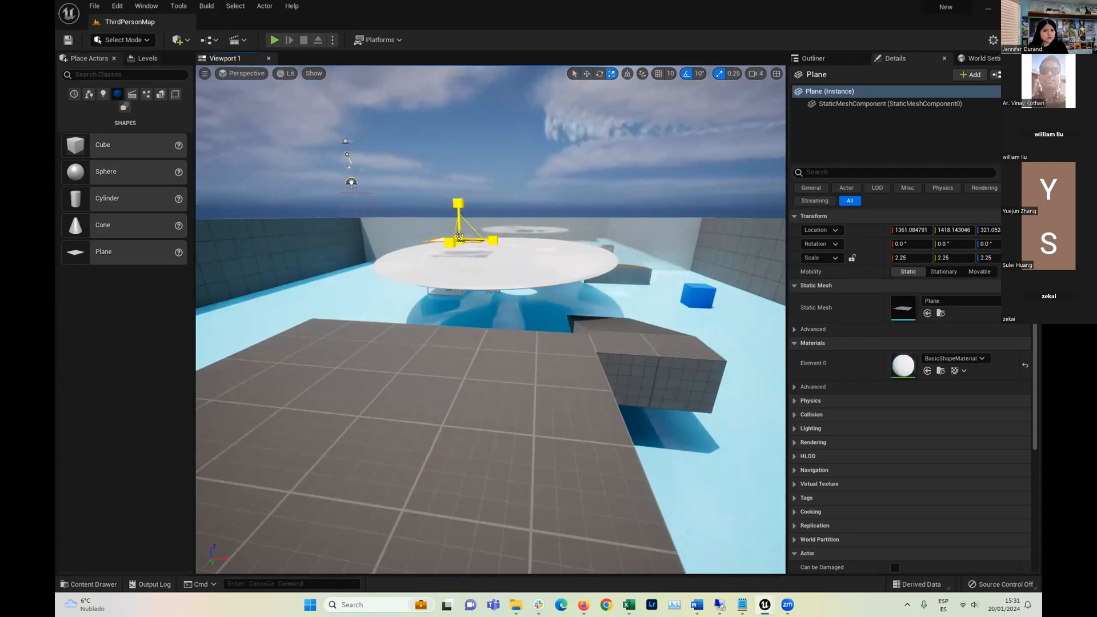
pyautogui.scroll(3, 482, 240)
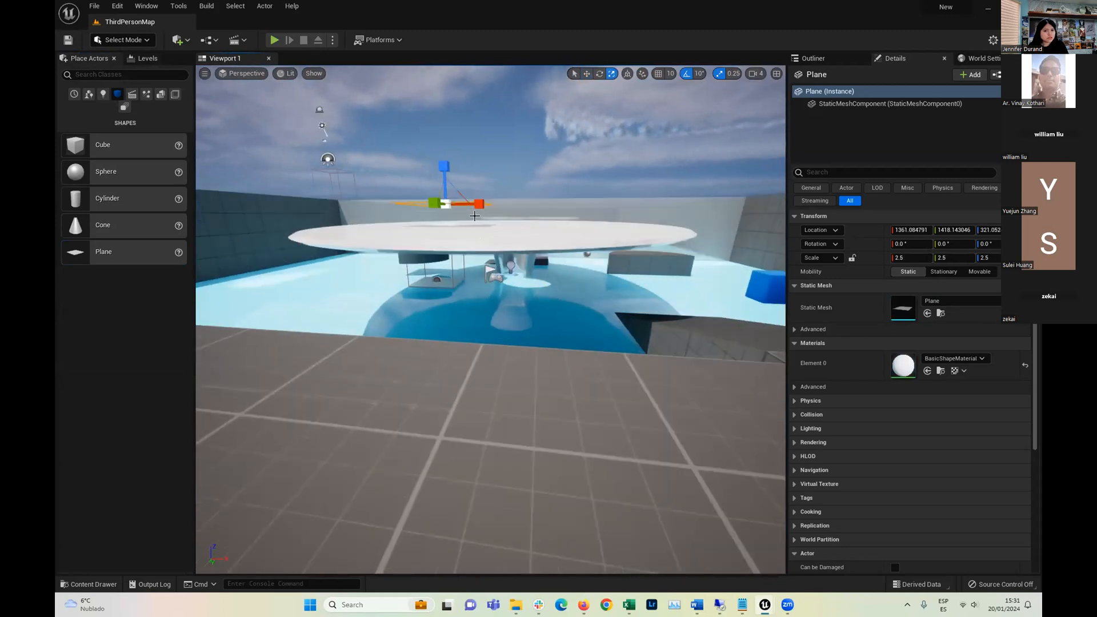
# Move the plane off the disc-shaped roof to over the light-blue floor, scaled uniformly to 6.25 at a height of about Z 233
pyautogui.moveTo(445, 170); pyautogui.dragTo(450, 189)
pyautogui.moveTo(476, 284); pyautogui.dragTo(386, 287)
pyautogui.scroll(5, 302, 286)
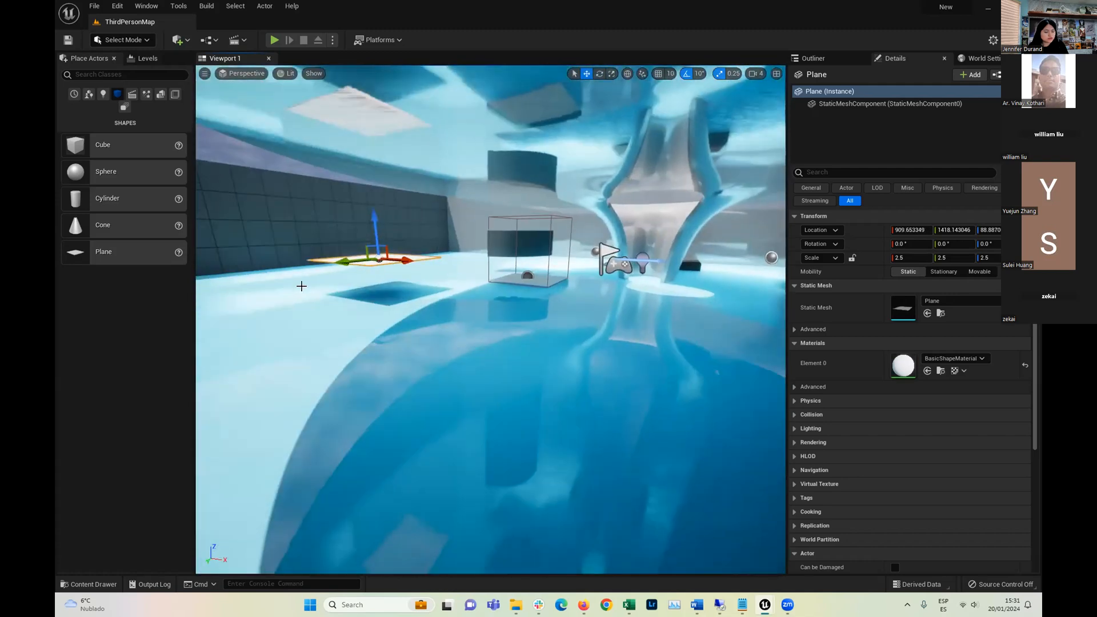
pyautogui.press('f')
pyautogui.scroll(-5, 486, 319)
pyautogui.press('r')
pyautogui.moveTo(491, 320); pyautogui.dragTo(489, 202)
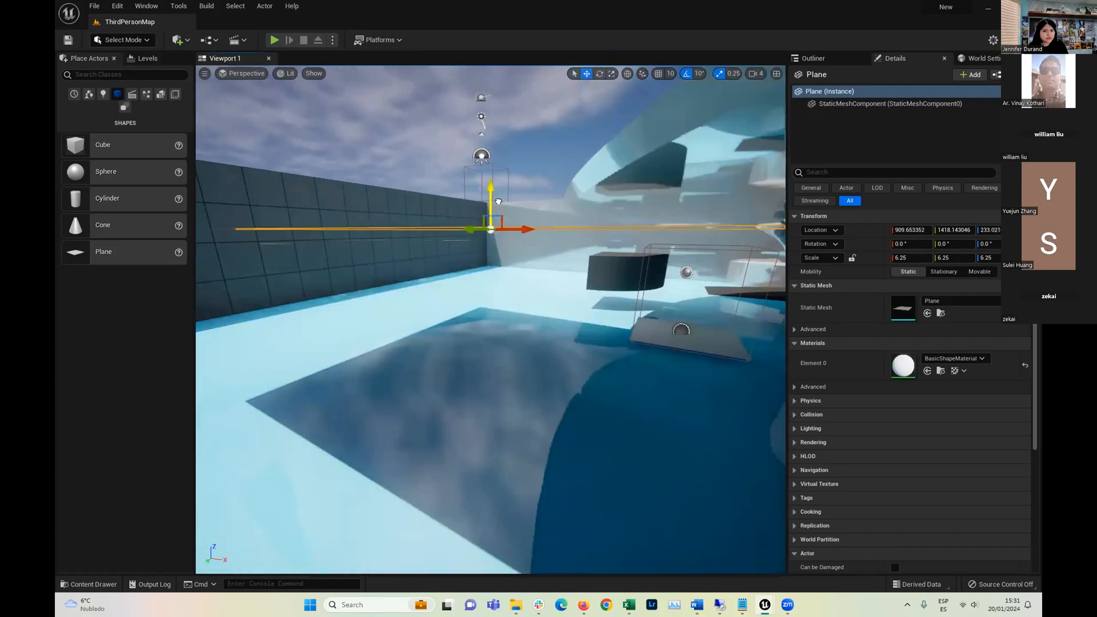
# Look at the plane's reflection on the blue floor from several angles and delete the plane
pyautogui.scroll(4, 489, 206)
pyautogui.moveTo(489, 206); pyautogui.dragTo(462, 167, button='right')
pyautogui.scroll(-4, 485, 374)
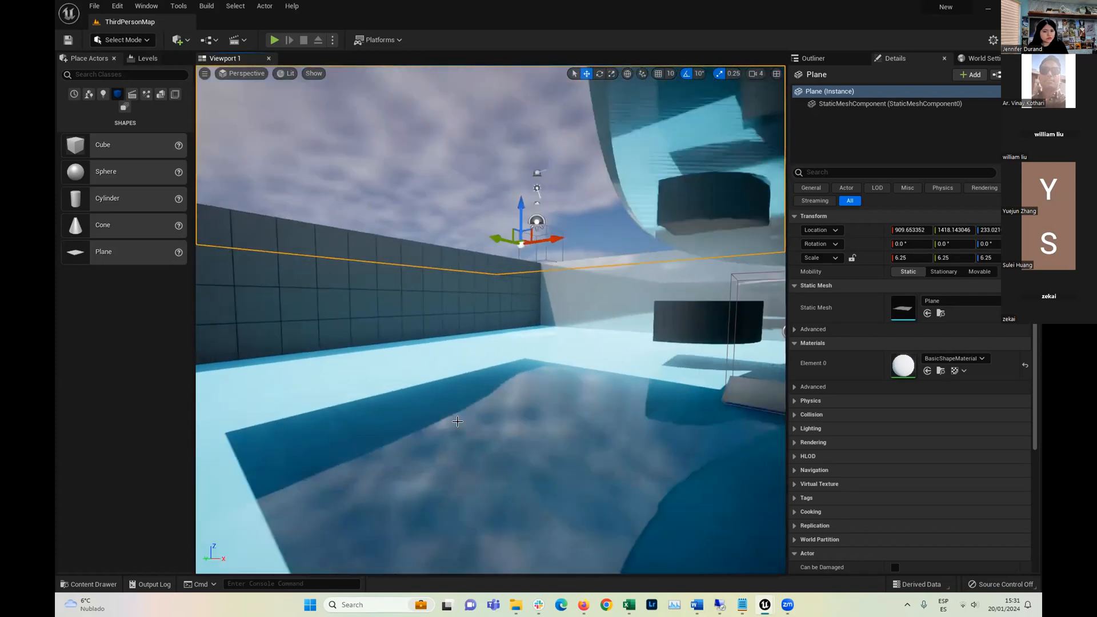
pyautogui.moveTo(485, 374); pyautogui.dragTo(503, 381, button='middle')
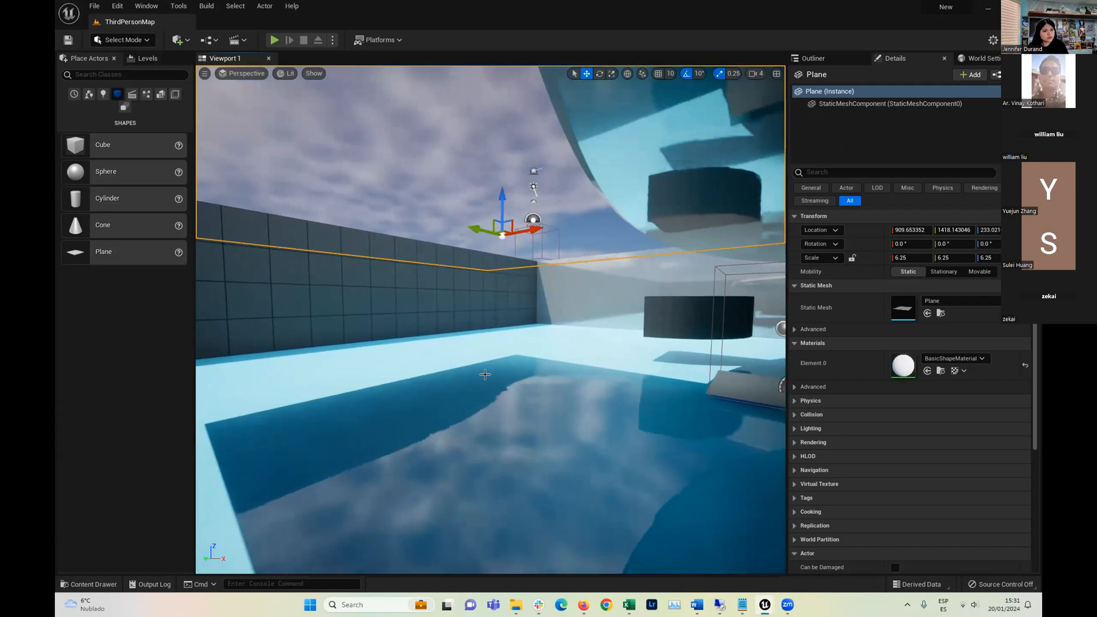
pyautogui.scroll(-3, 483, 370)
pyautogui.moveTo(483, 370); pyautogui.dragTo(536, 393, button='right')
pyautogui.press('Delete')
# Open the large SM_Cube floor's M_Material_Base1_Inst and enable its Metallic parameter with a value of about 3.66
pyautogui.scroll(-4, 440, 374)
pyautogui.click(458, 384)
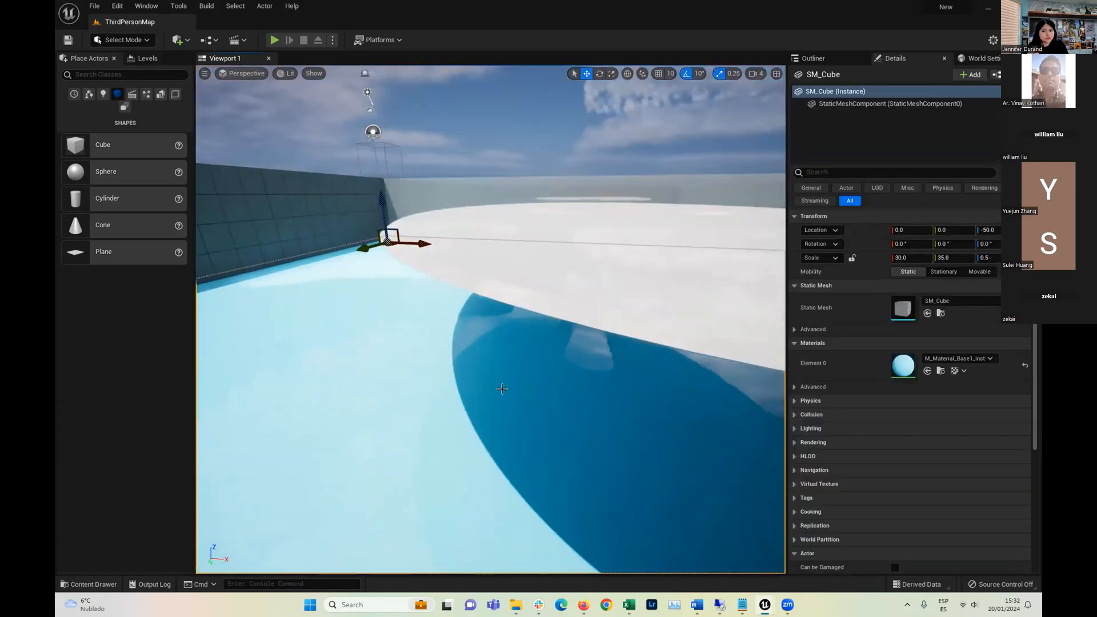
pyautogui.doubleClick(903, 366)
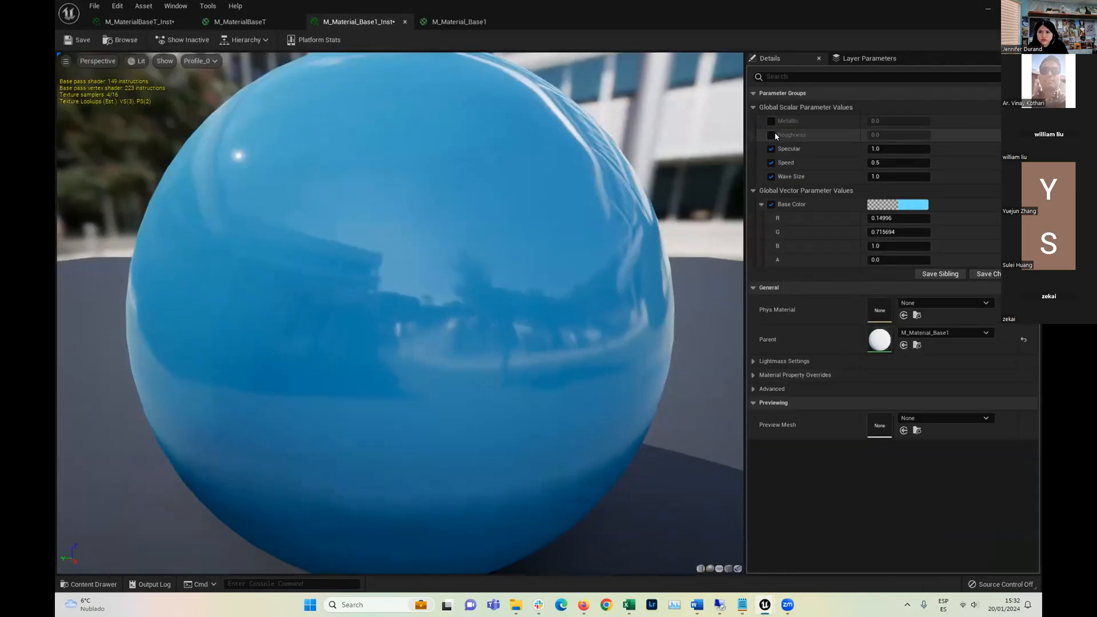
pyautogui.click(771, 121)
pyautogui.moveTo(897, 120); pyautogui.dragTo(932, 121)
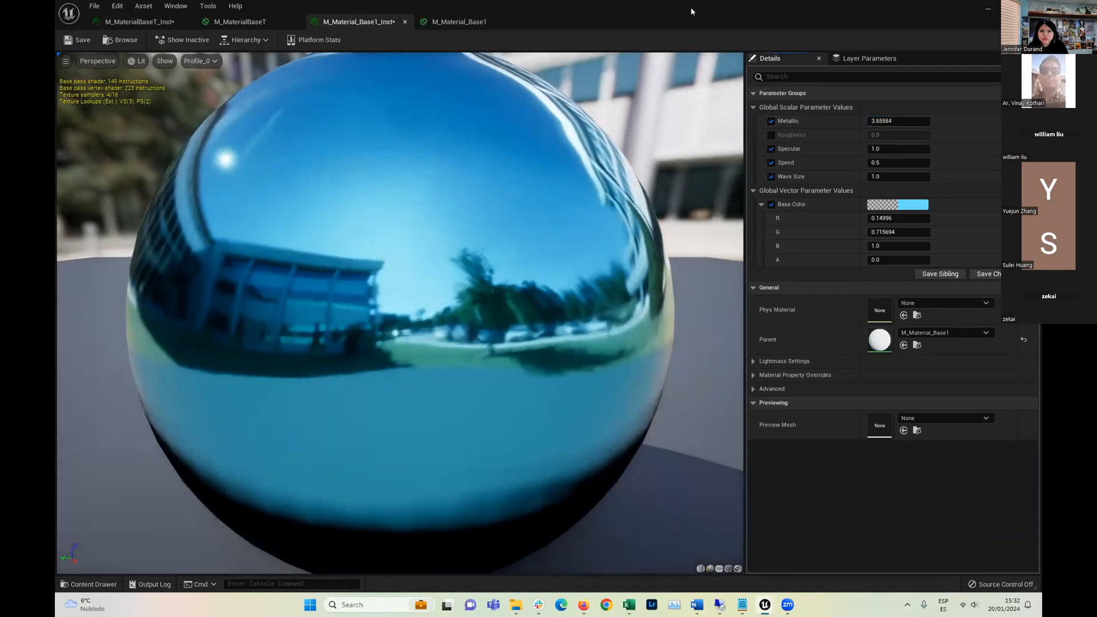
# Shrink the material instance window so the level shows beside it, and try Metallic values of 1 and 0.5 before setting 0.7
pyautogui.doubleClick(692, 11)
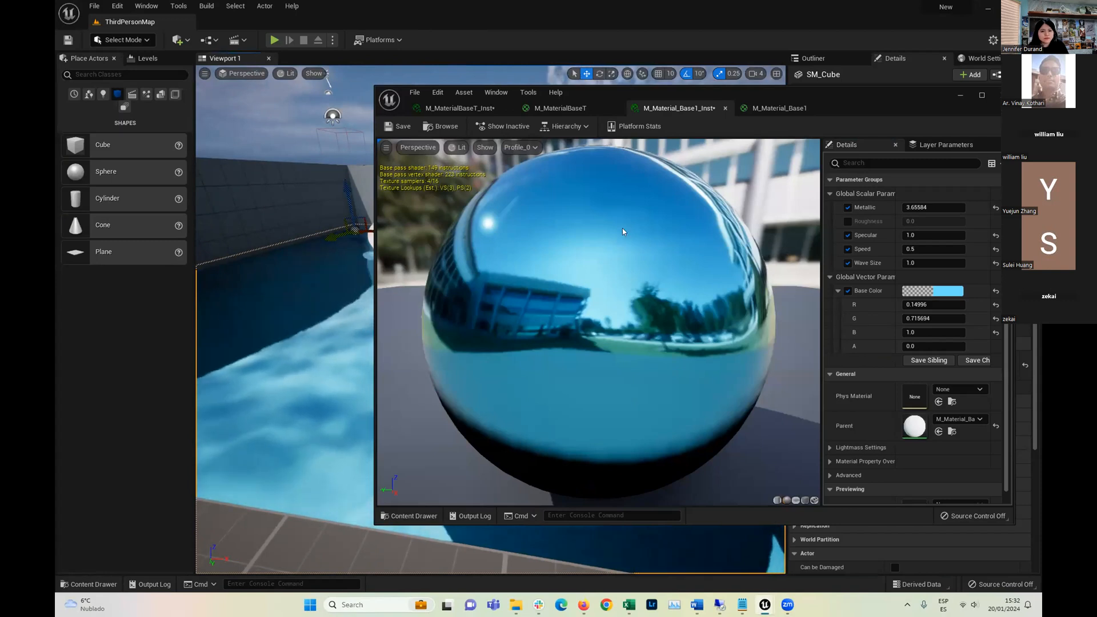
pyautogui.moveTo(906, 206); pyautogui.dragTo(917, 204)
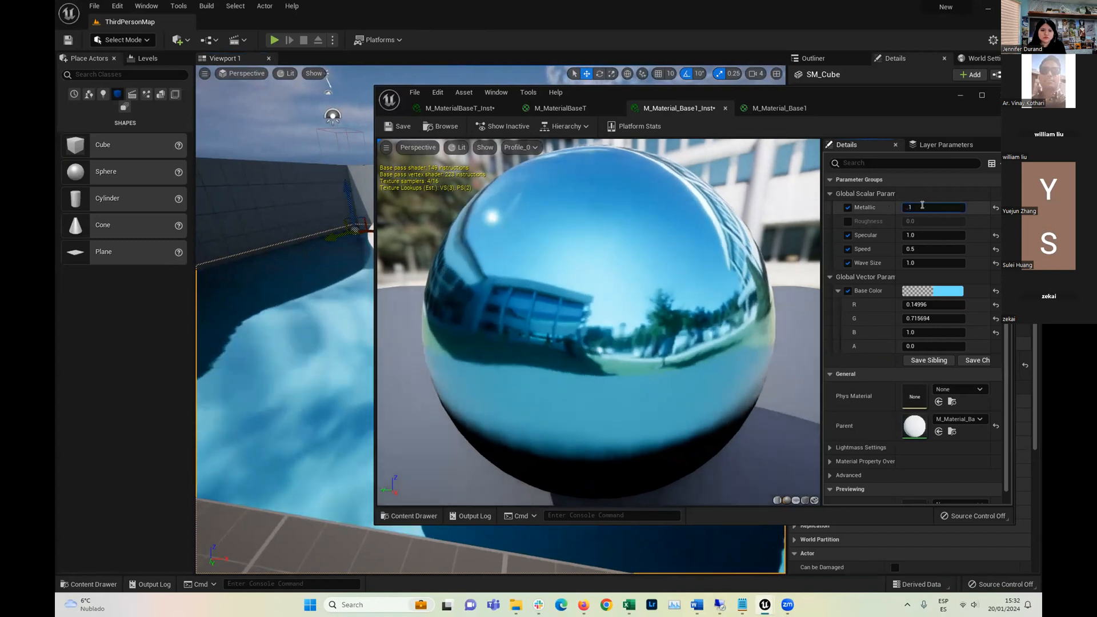
pyautogui.press('Return')
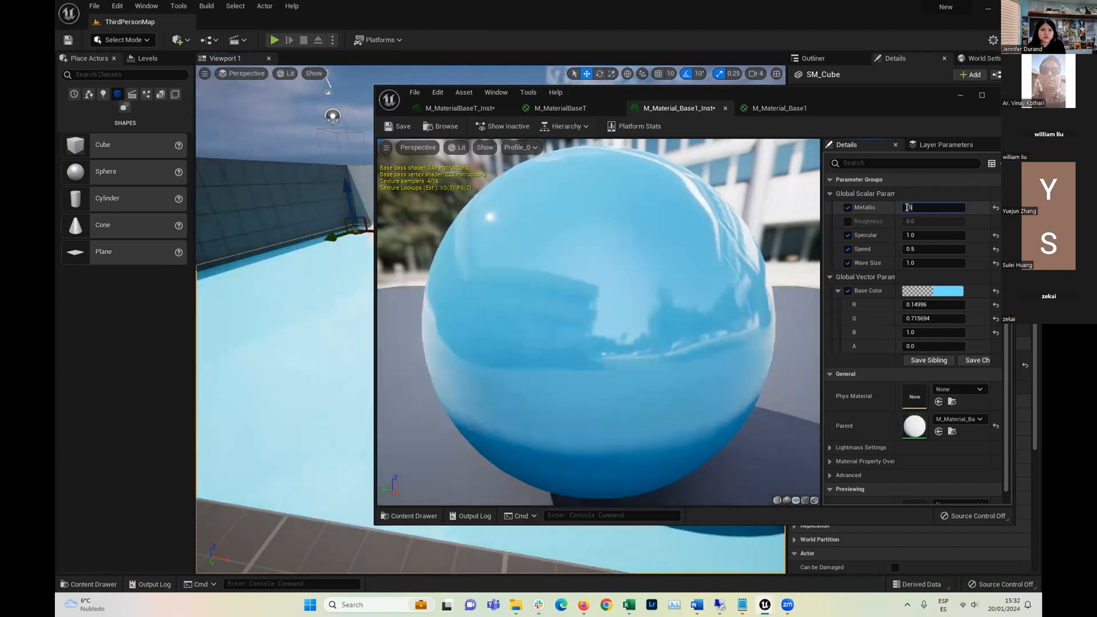
pyautogui.press('Return')
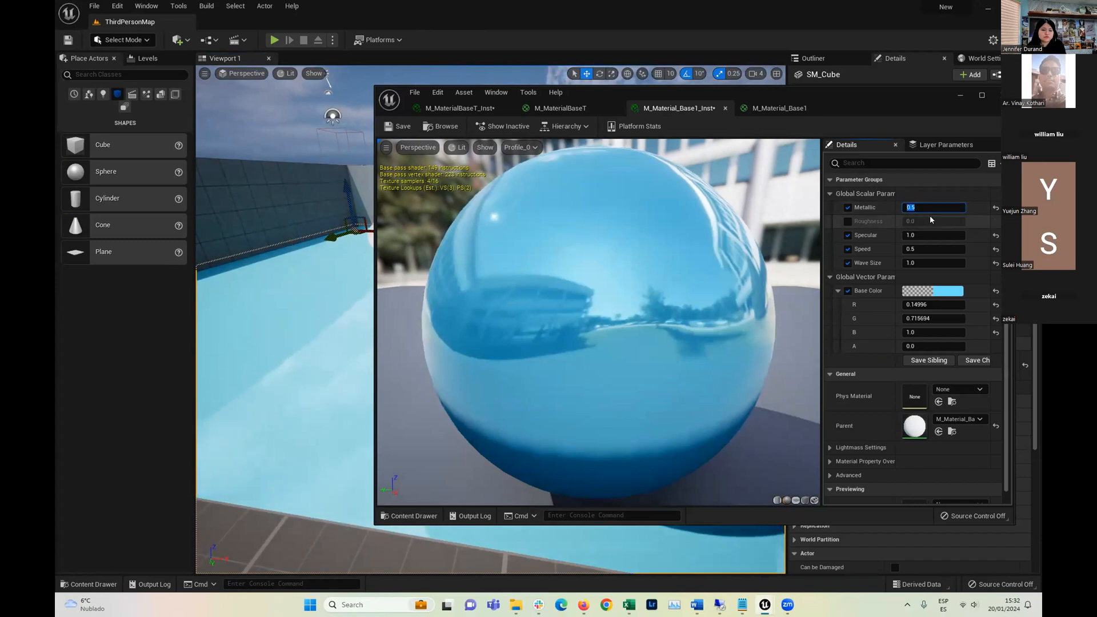
pyautogui.write('.7')
pyautogui.press('Return')
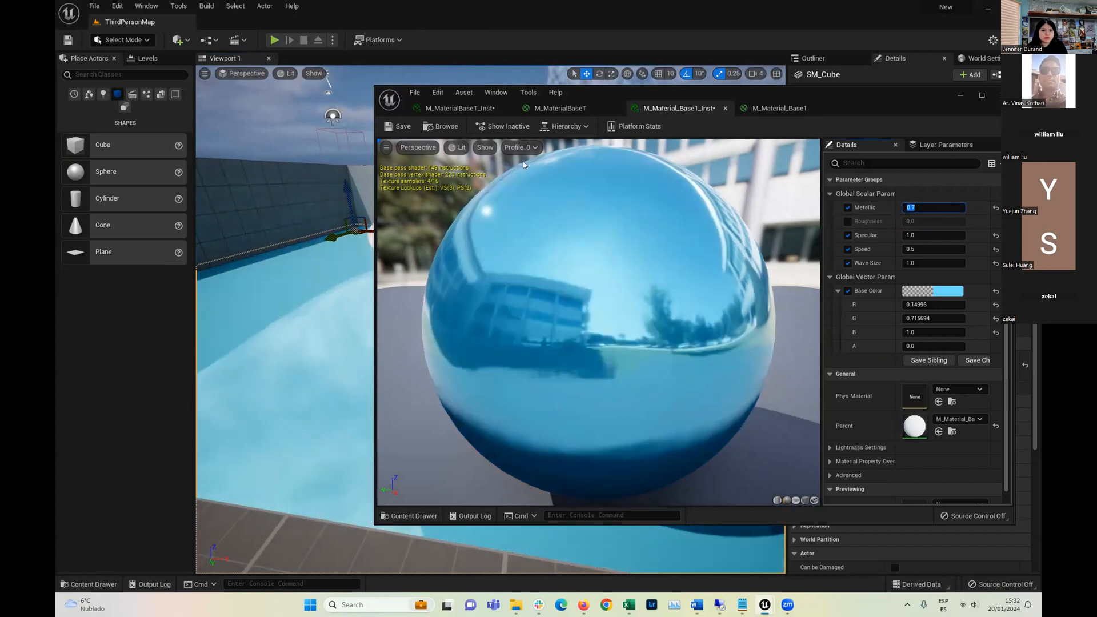
# Reposition the material instance window and examine the floor's reflections around the disc-shaped roof
pyautogui.moveTo(640, 99); pyautogui.dragTo(746, 123)
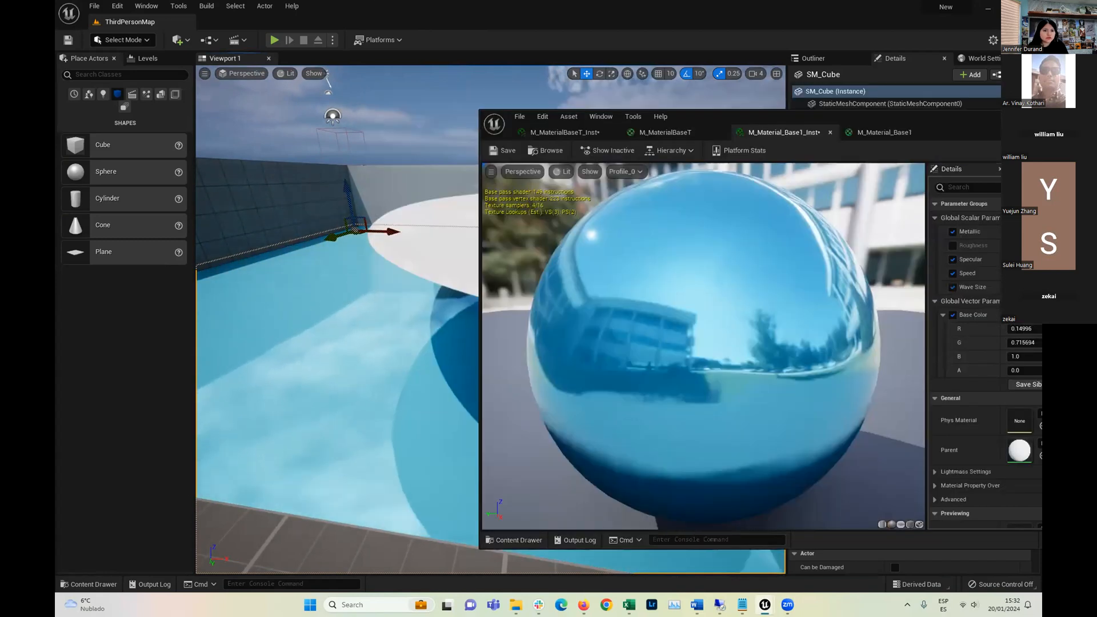
pyautogui.moveTo(335, 314); pyautogui.dragTo(343, 285, button='right')
pyautogui.moveTo(240, 333); pyautogui.dragTo(383, 323, button='right')
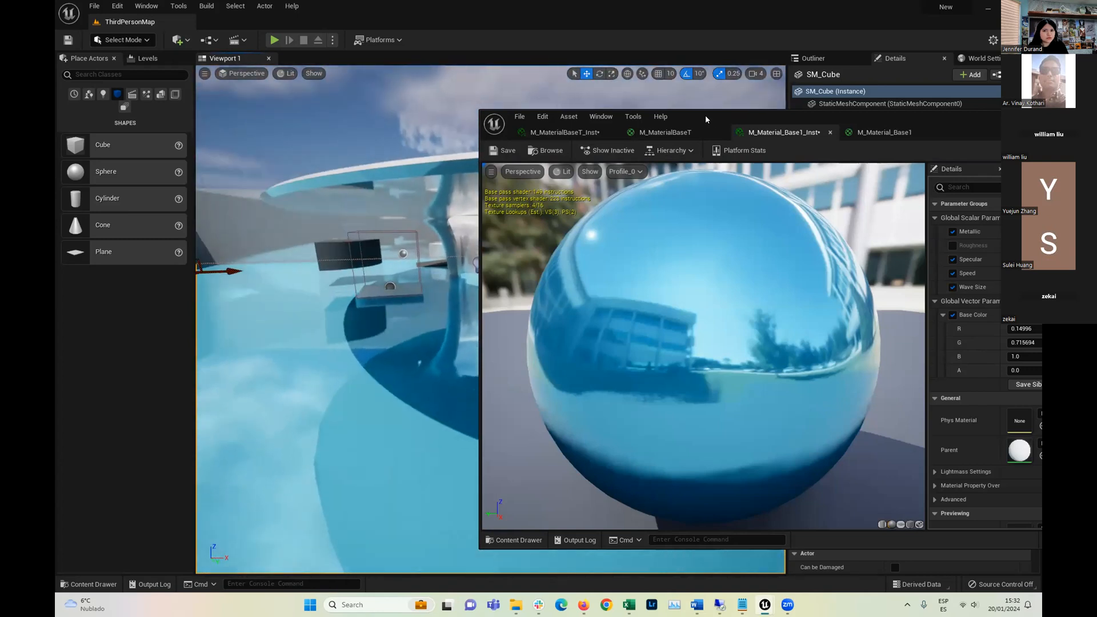
pyautogui.moveTo(701, 114); pyautogui.dragTo(571, 91)
pyautogui.moveTo(309, 253); pyautogui.dragTo(234, 272, button='right')
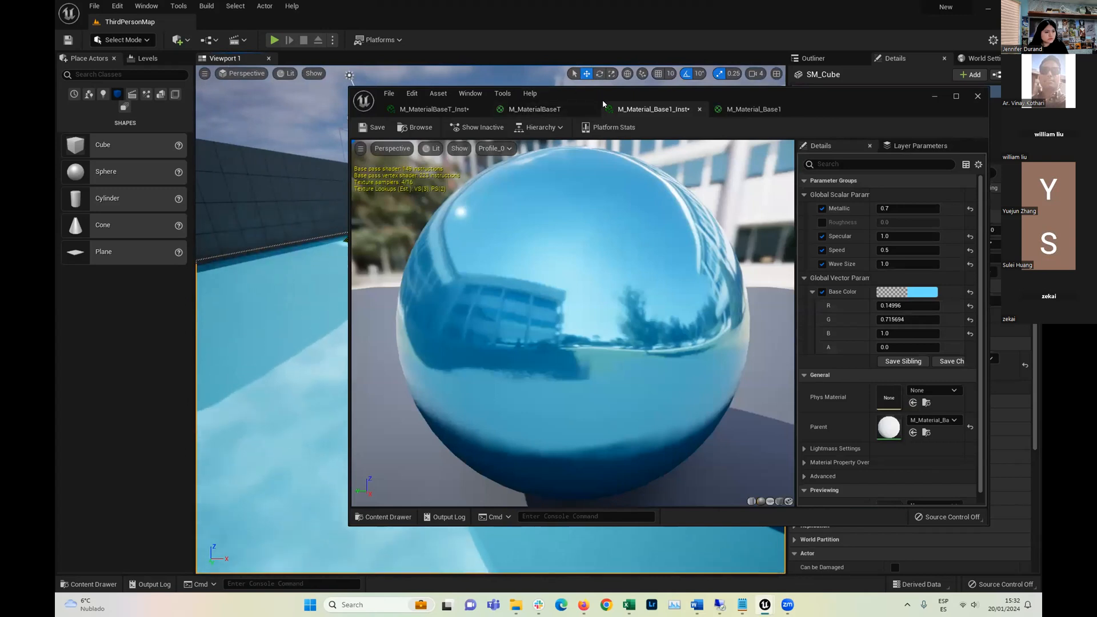
pyautogui.moveTo(603, 99); pyautogui.dragTo(610, 111)
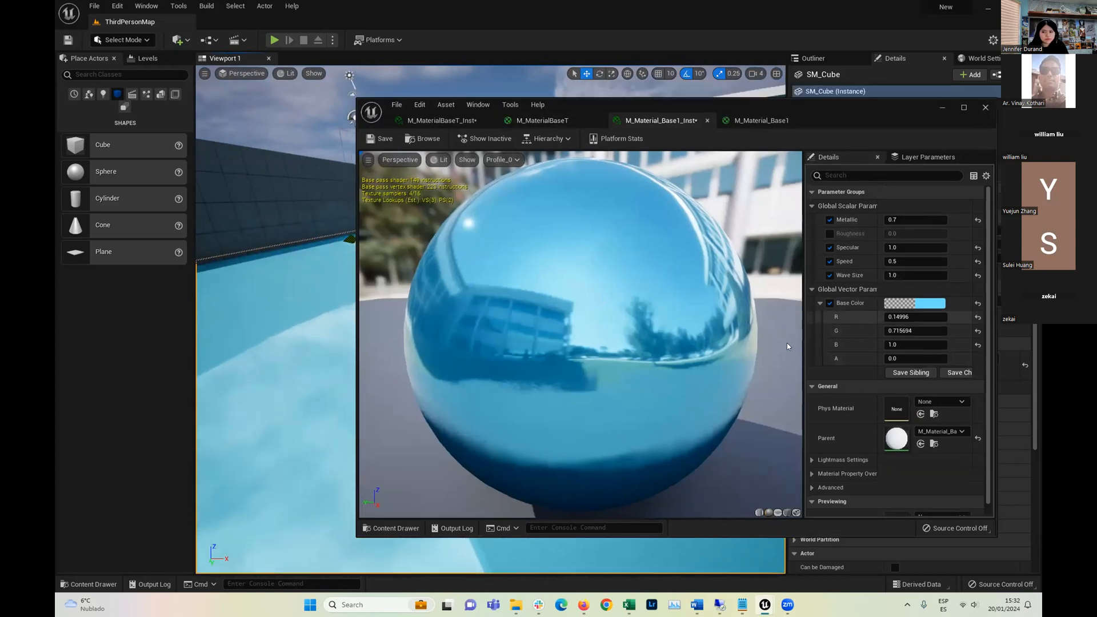
# Try a Roughness override of -0.328 in the material instance and disable it again
pyautogui.click(830, 234)
pyautogui.moveTo(914, 234)
pyautogui.mouseDown()
pyautogui.moveTo(937, 234)
pyautogui.moveTo(895, 233)
pyautogui.mouseUp()
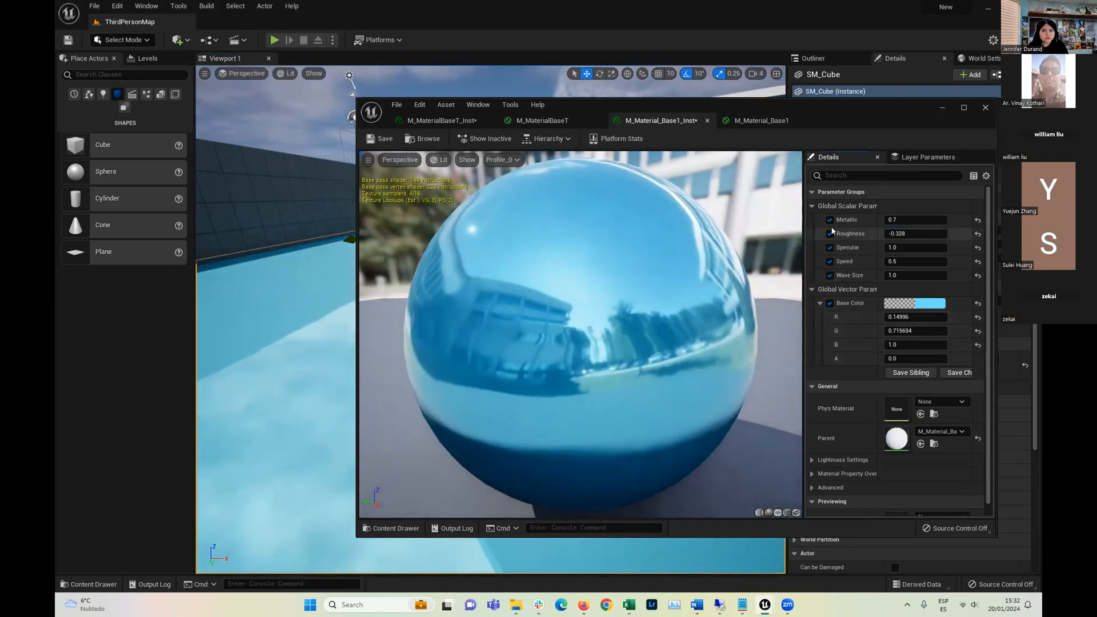
pyautogui.click(831, 232)
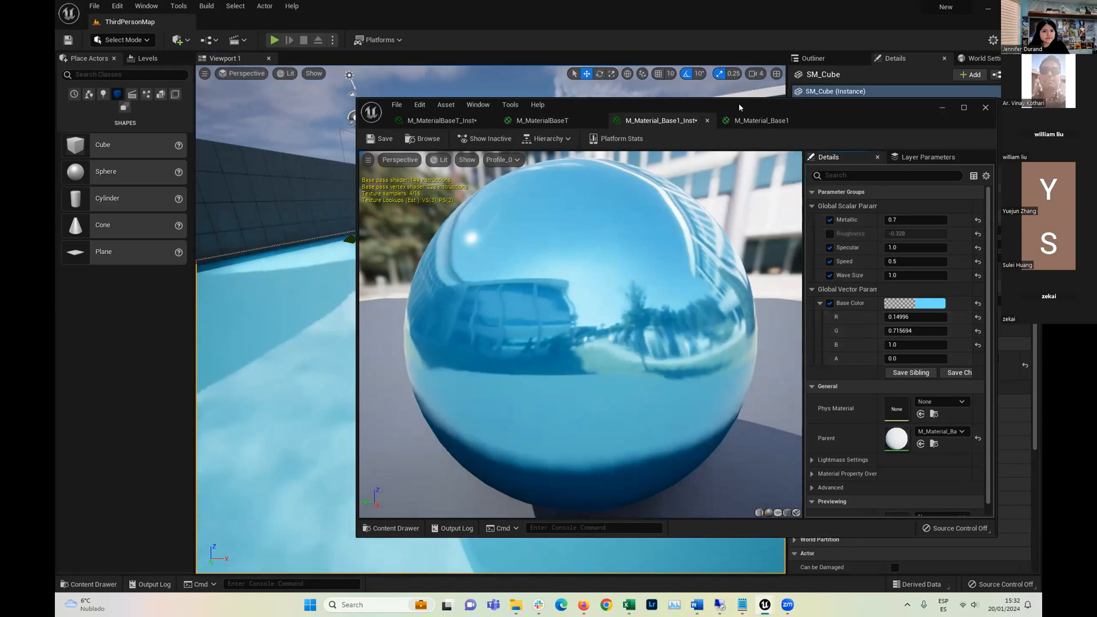
# Set the instance's Wave Size to about 0.96, check the waves in the level and put the material window away
pyautogui.moveTo(739, 107); pyautogui.dragTo(750, 122)
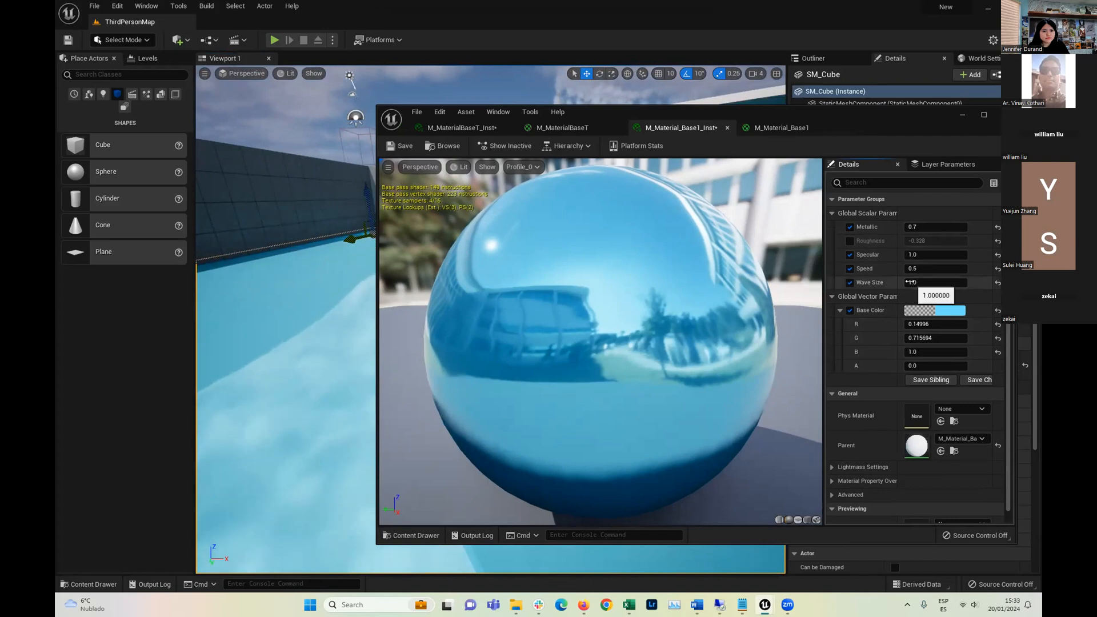
pyautogui.moveTo(911, 283); pyautogui.dragTo(901, 283)
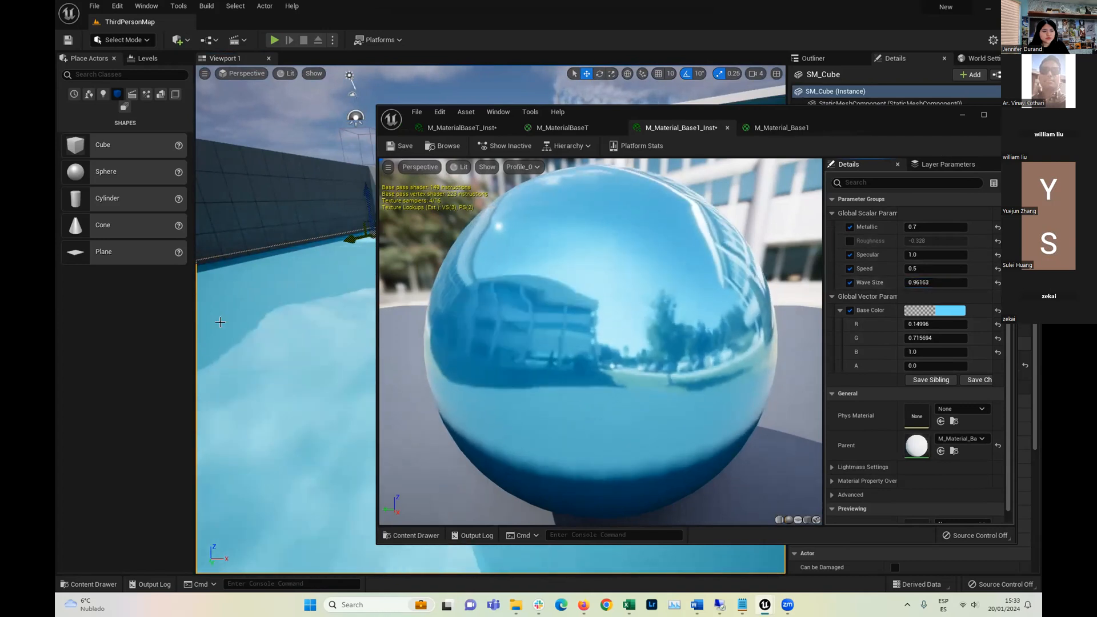
pyautogui.moveTo(253, 319); pyautogui.dragTo(281, 314, button='right')
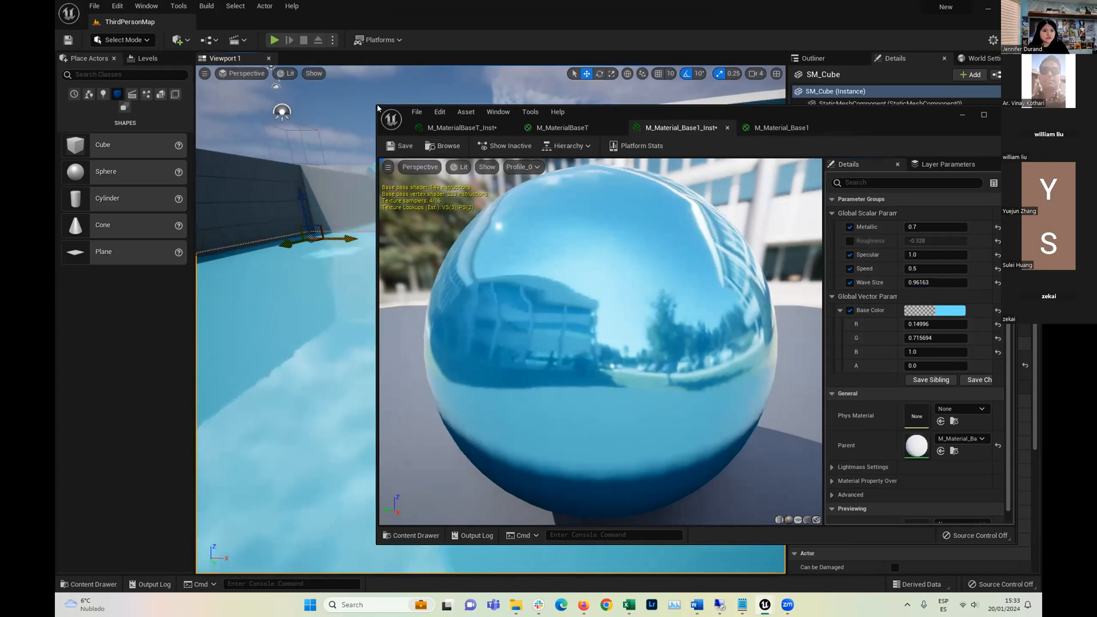
pyautogui.moveTo(378, 108); pyautogui.dragTo(520, 89)
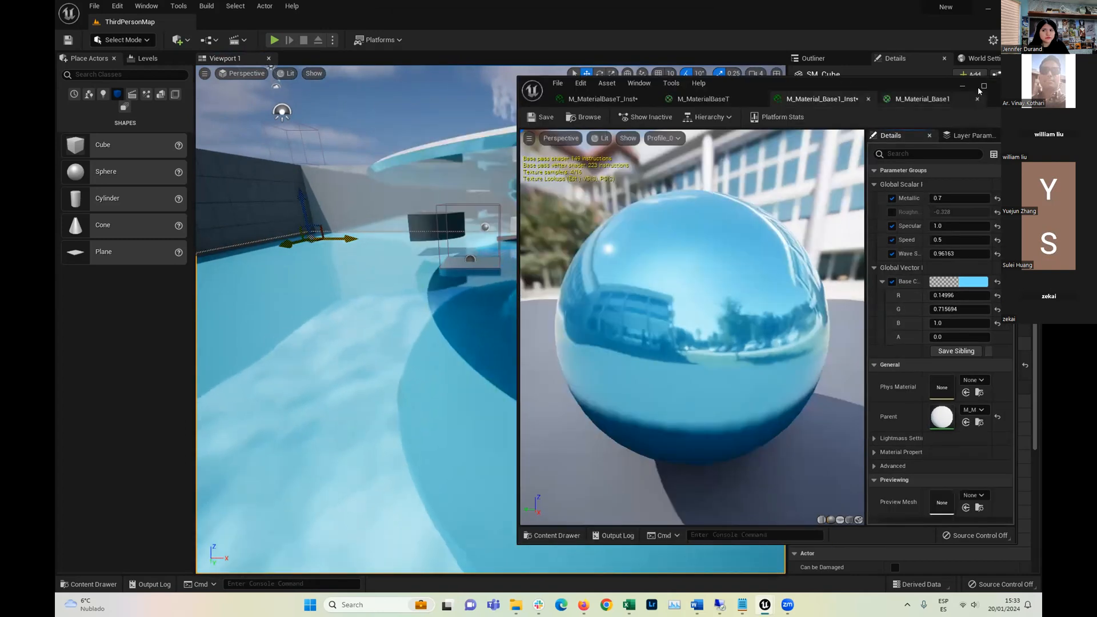
pyautogui.click(956, 96)
# Place a Plane shape on the light-blue floor beside the disc-shaped roof and scale it uniformly to 6.75
pyautogui.moveTo(503, 268); pyautogui.dragTo(402, 265, button='right')
pyautogui.click(499, 260)
pyautogui.moveTo(343, 311)
pyautogui.mouseDown(button='right')
pyautogui.moveTo(380, 312)
pyautogui.moveTo(343, 308)
pyautogui.mouseUp(button='right')
pyautogui.moveTo(104, 249); pyautogui.dragTo(335, 314)
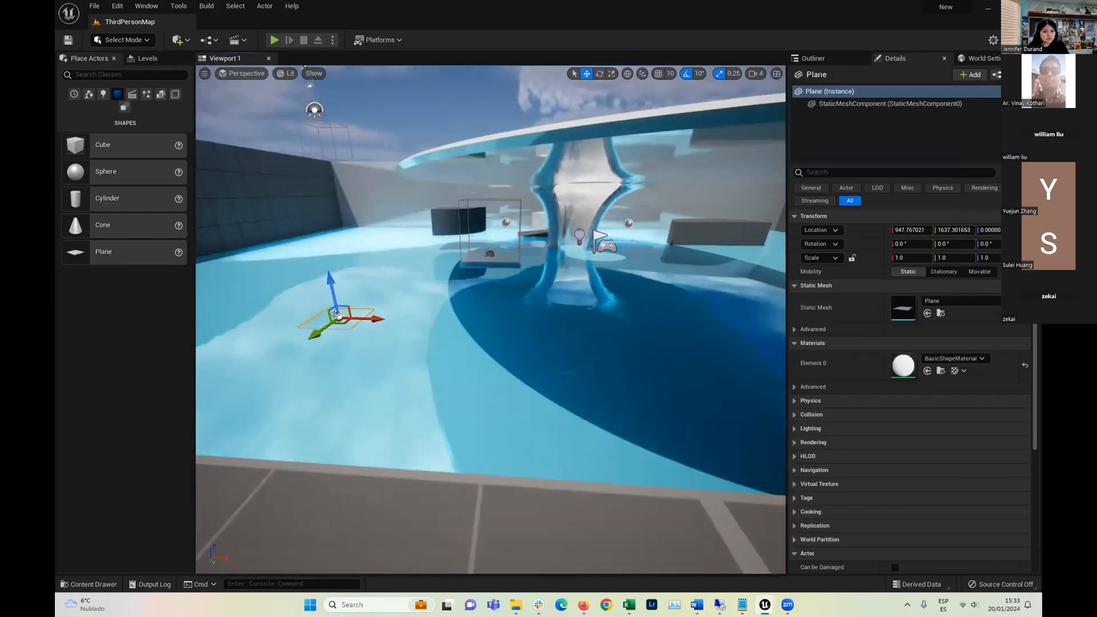
pyautogui.scroll(3, 332, 307)
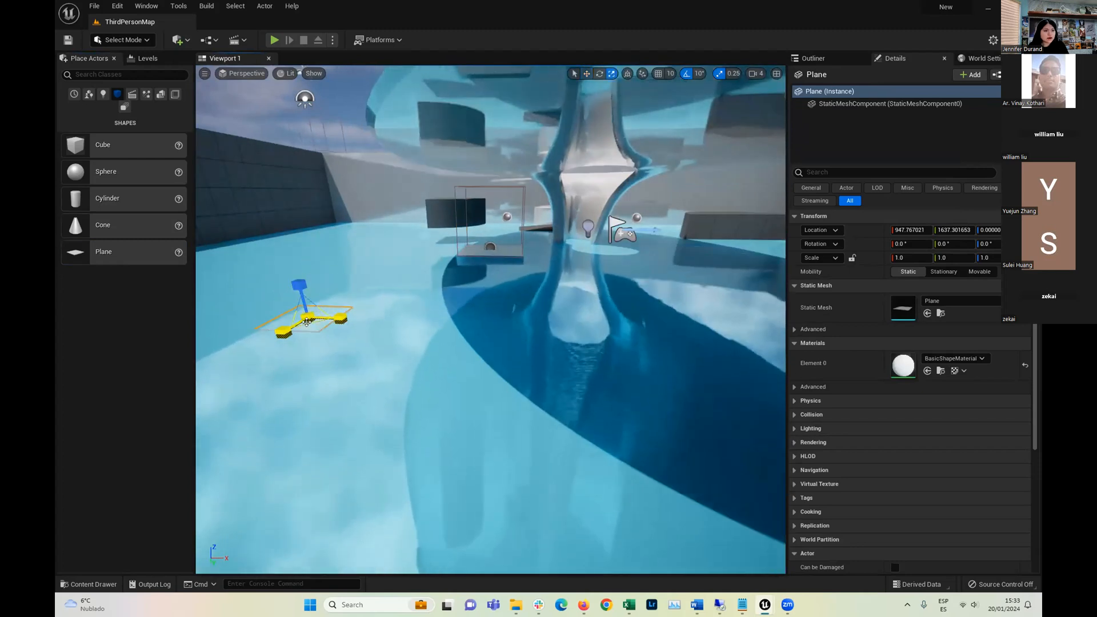
pyautogui.moveTo(305, 317); pyautogui.dragTo(373, 276)
pyautogui.press('e')
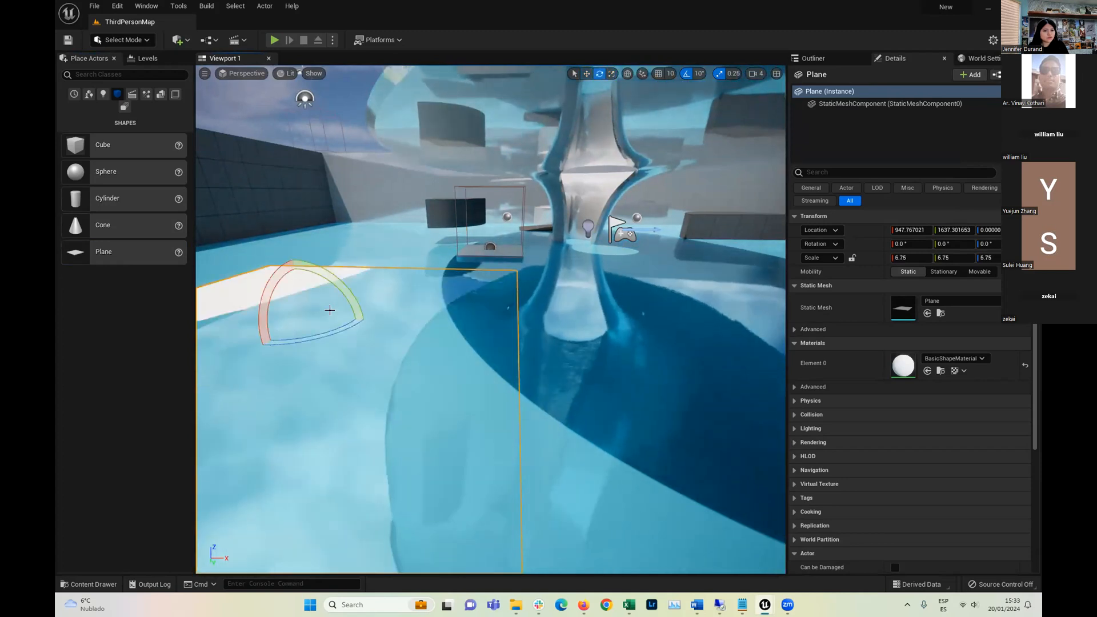
# Raise the plane above the floor to a height of about Z 222.7
pyautogui.press('w')
pyautogui.moveTo(299, 284); pyautogui.dragTo(285, 195)
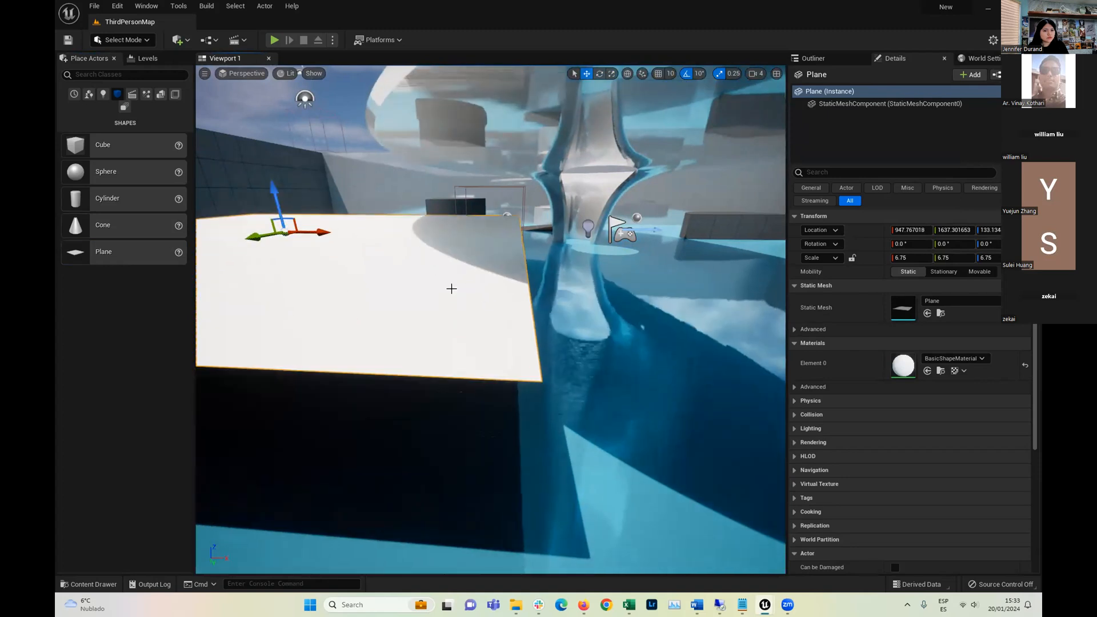
pyautogui.moveTo(451, 289); pyautogui.dragTo(422, 266, button='right')
pyautogui.moveTo(401, 260); pyautogui.dragTo(405, 205)
pyautogui.moveTo(407, 210); pyautogui.dragTo(419, 219, button='right')
pyautogui.moveTo(470, 300); pyautogui.dragTo(483, 310, button='right')
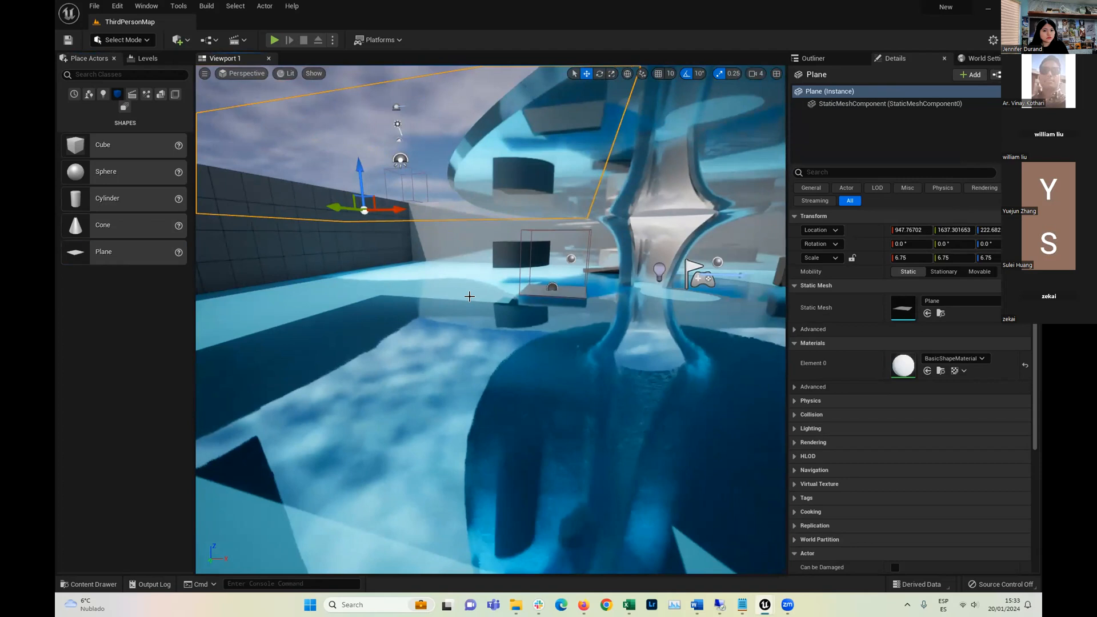
# Shift the plane along X to about 696.8 and look at its reflection on the blue floor
pyautogui.scroll(-3, 483, 310)
pyautogui.moveTo(434, 239); pyautogui.dragTo(334, 214)
pyautogui.moveTo(396, 281); pyautogui.dragTo(375, 260, button='right')
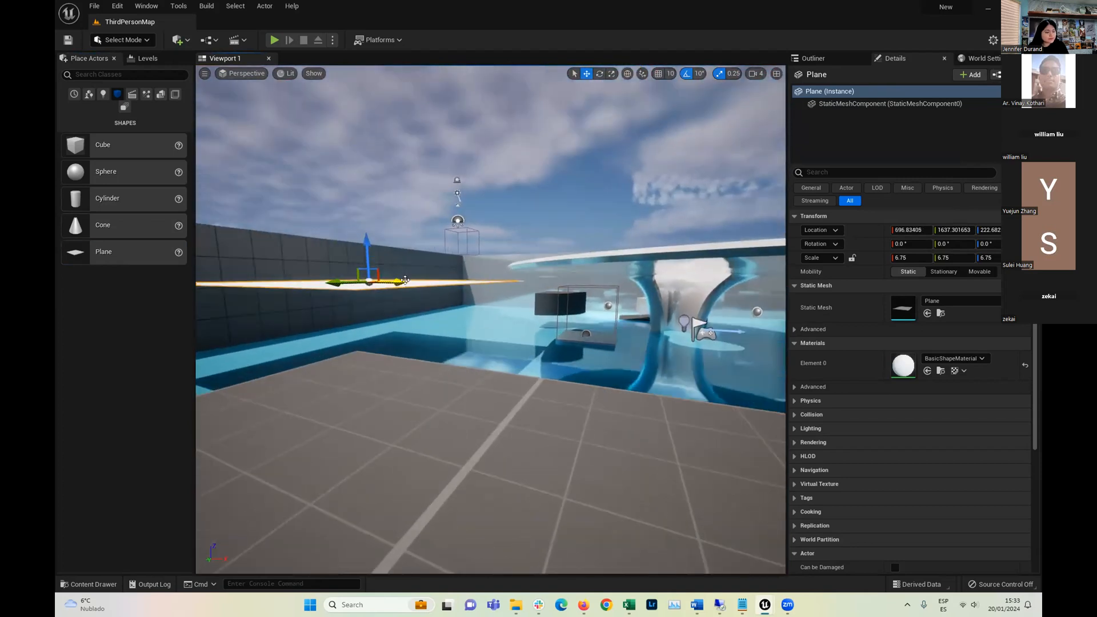
pyautogui.scroll(4, 404, 306)
pyautogui.moveTo(404, 306); pyautogui.dragTo(417, 330, button='right')
pyautogui.scroll(-3, 418, 329)
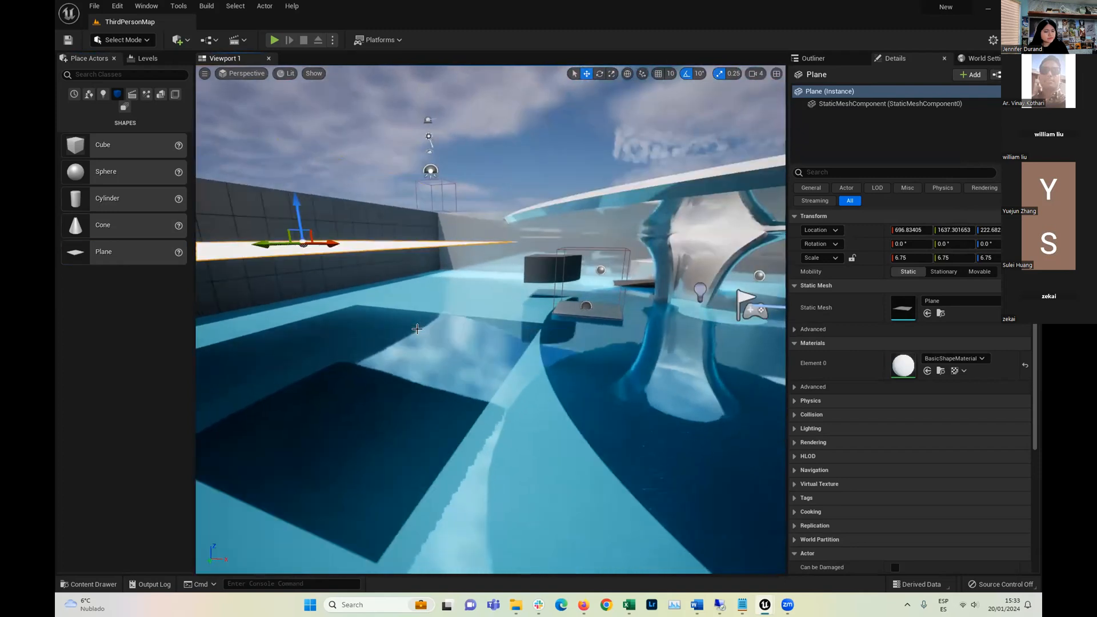
pyautogui.press('e')
pyautogui.moveTo(352, 358); pyautogui.dragTo(332, 372, button='right')
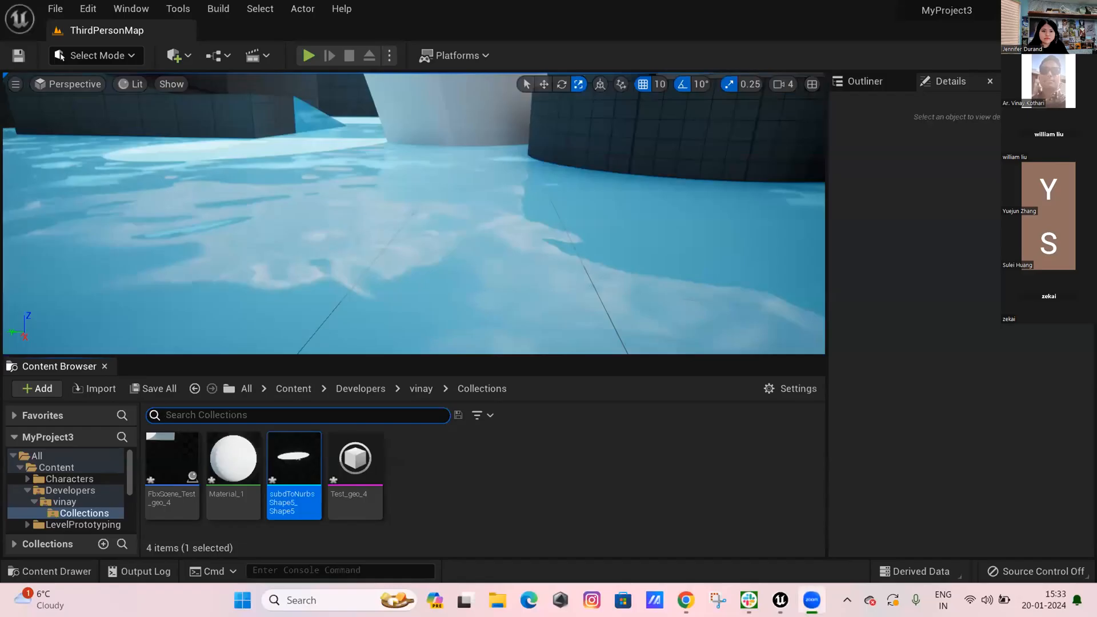
# Enlarge the viewport in MyProject3 and examine the rippling water around the white column and the dark cylinder
pyautogui.moveTo(414, 357); pyautogui.dragTo(414, 512)
pyautogui.moveTo(414, 320); pyautogui.dragTo(457, 286, button='right')
pyautogui.moveTo(468, 215); pyautogui.dragTo(468, 297, button='right')
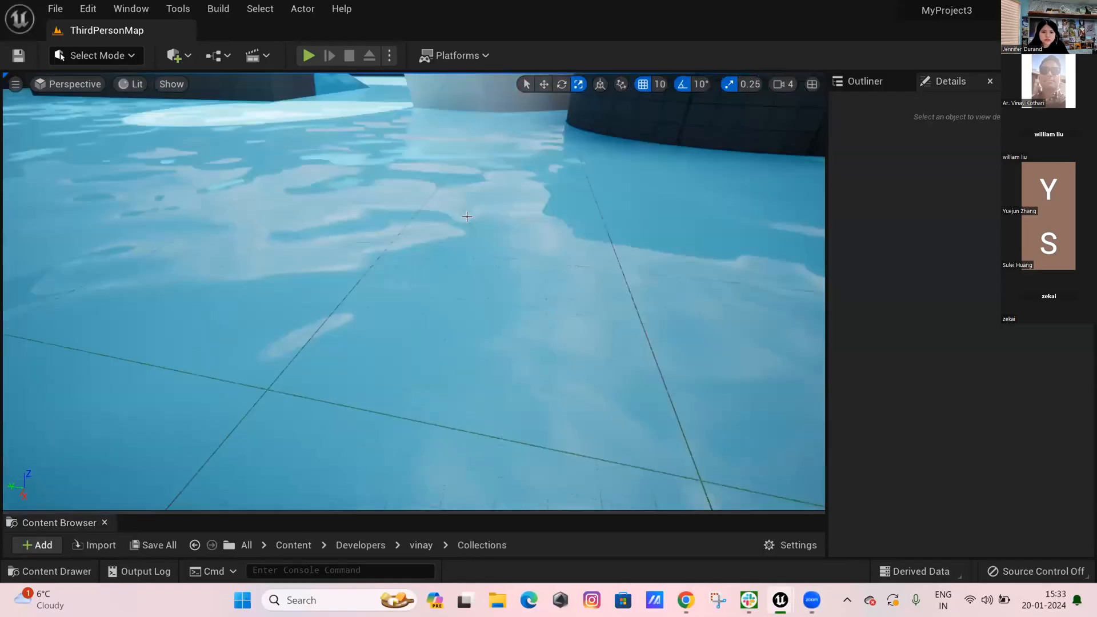
pyautogui.moveTo(468, 216); pyautogui.dragTo(402, 409, button='right')
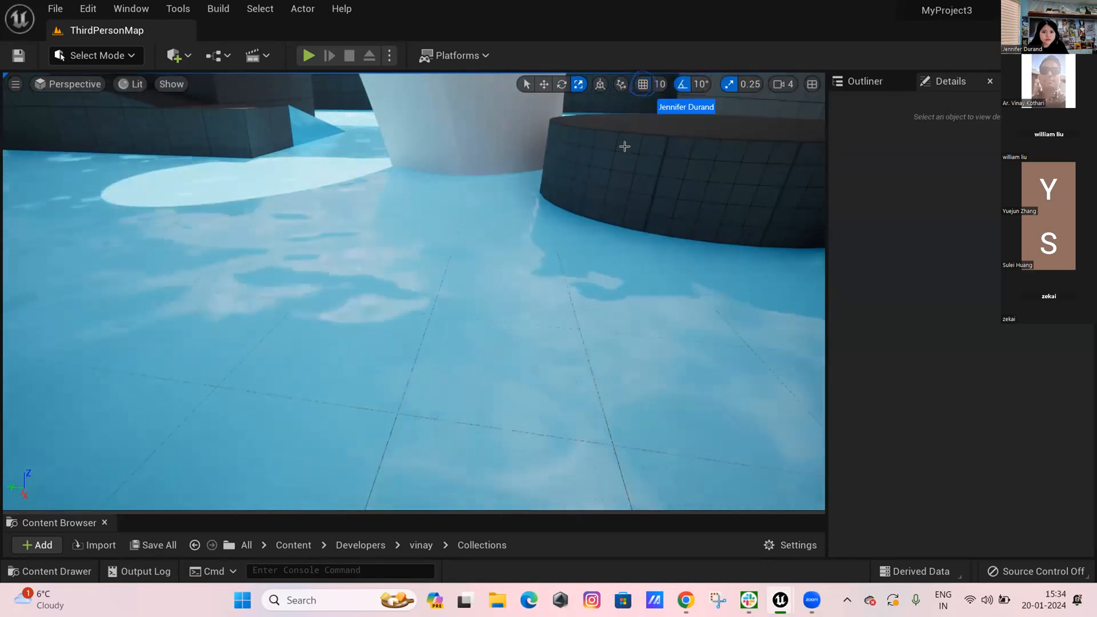
pyautogui.moveTo(448, 291); pyautogui.dragTo(542, 153, button='right')
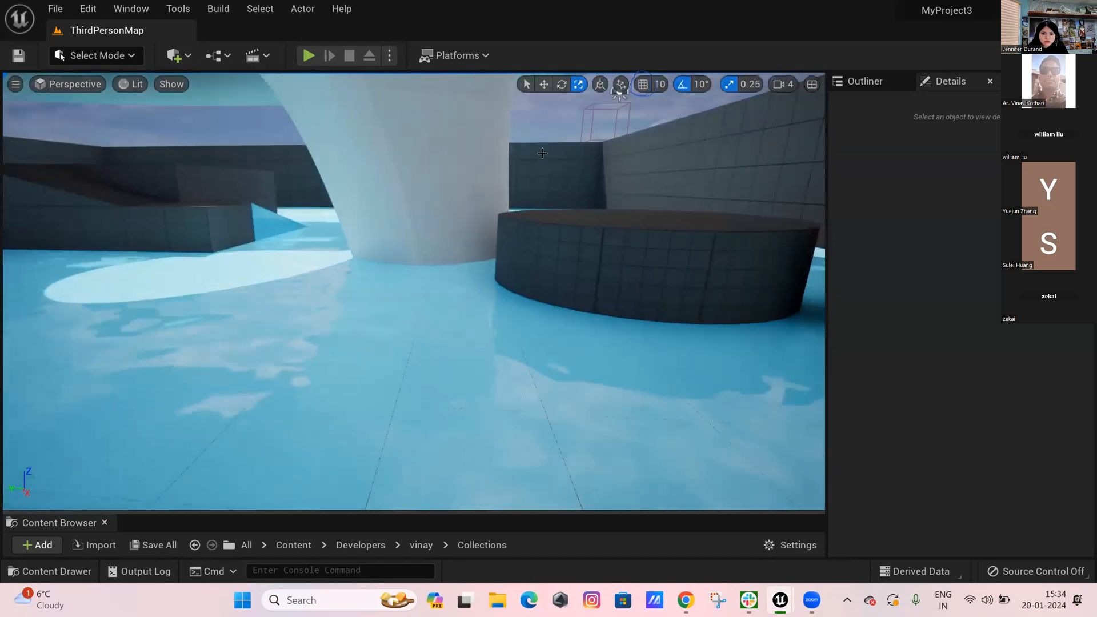
pyautogui.scroll(-2, 559, 293)
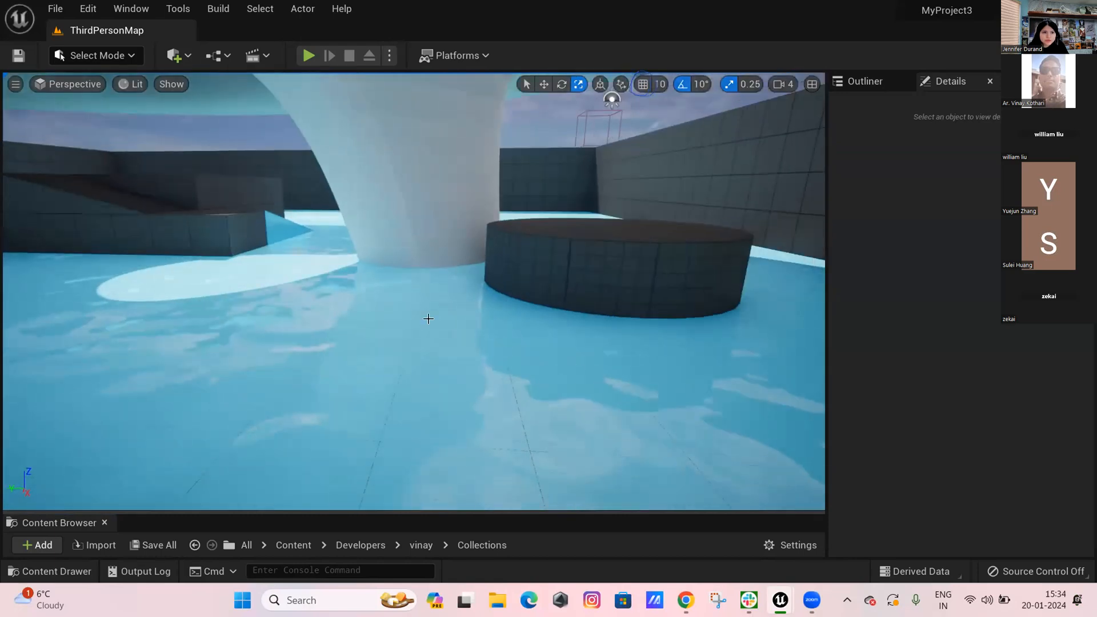
pyautogui.moveTo(486, 284); pyautogui.dragTo(472, 291, button='right')
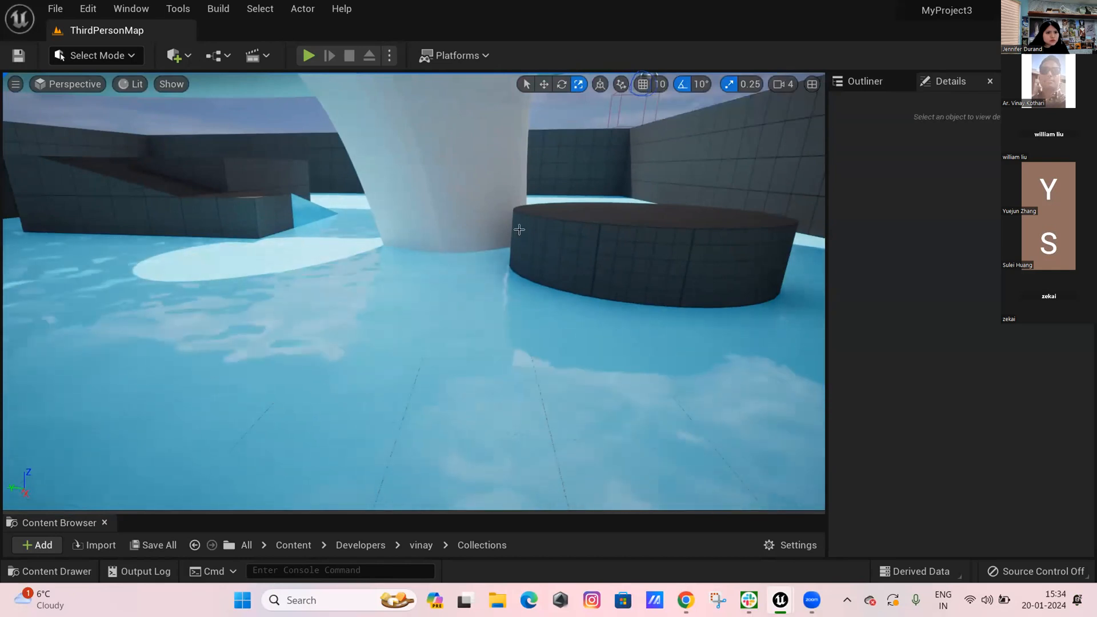
# Inspect the sky sphere's details and its entry in the actor list, and examine the water around the white column
pyautogui.click(539, 114)
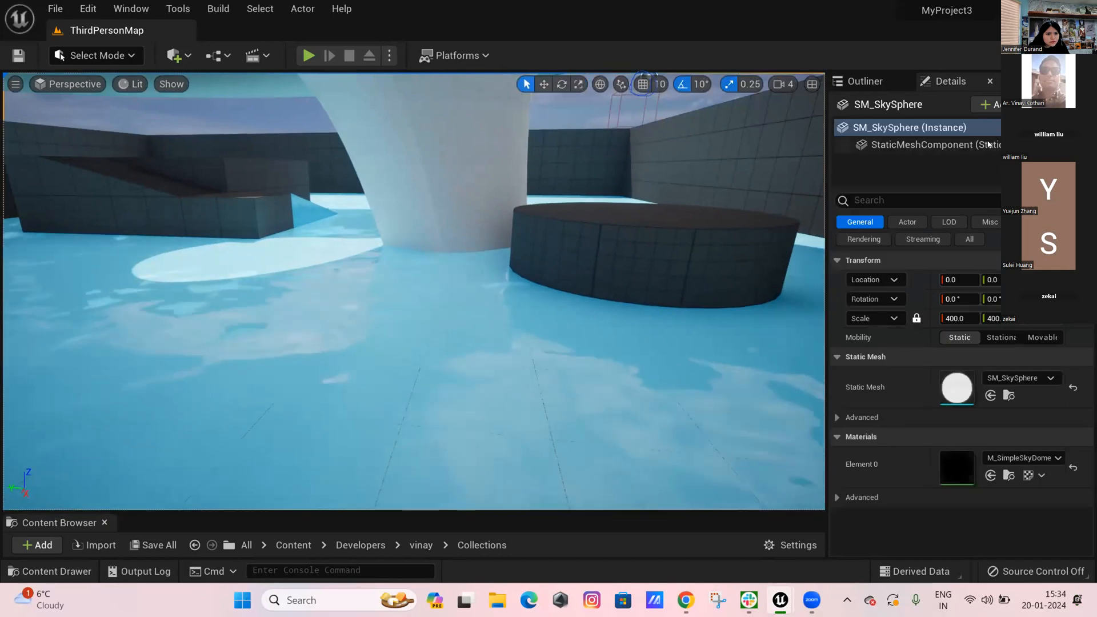
pyautogui.click(920, 144)
pyautogui.click(903, 127)
pyautogui.click(860, 81)
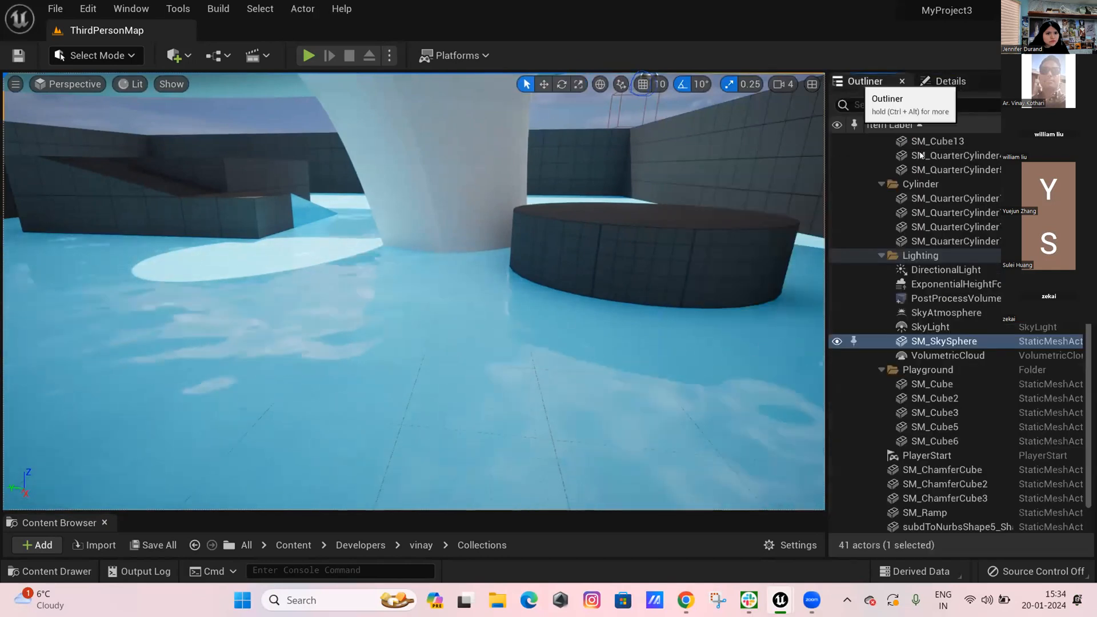
pyautogui.click(394, 217)
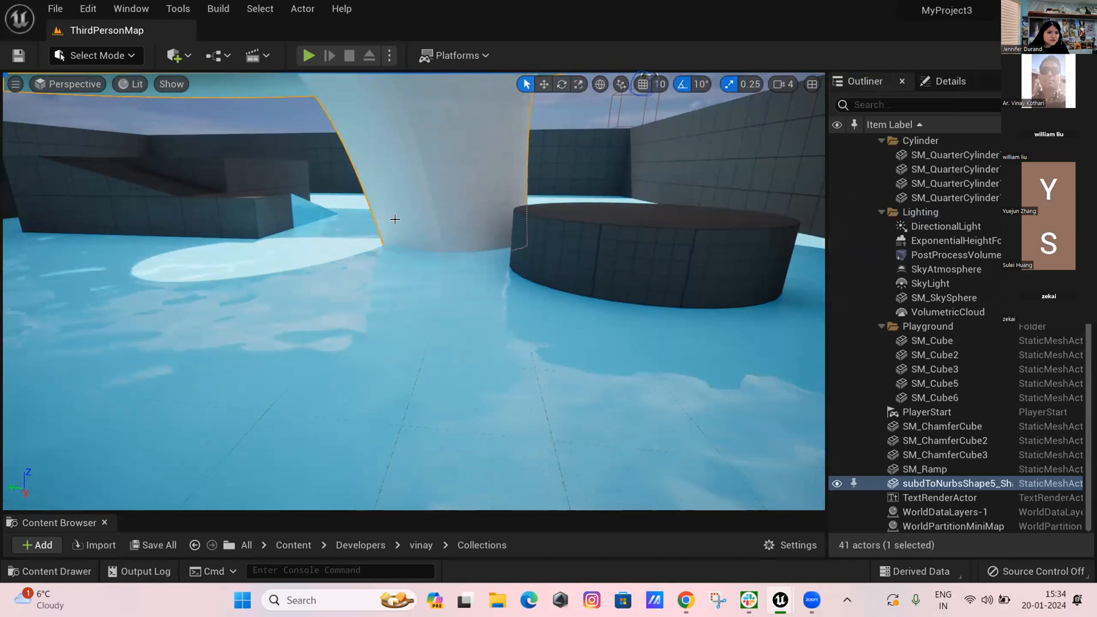
pyautogui.click(381, 301)
pyautogui.moveTo(381, 301); pyautogui.dragTo(415, 297, button='right')
pyautogui.moveTo(414, 297)
pyautogui.mouseDown(button='middle')
pyautogui.moveTo(411, 326)
pyautogui.moveTo(408, 282)
pyautogui.mouseUp(button='middle')
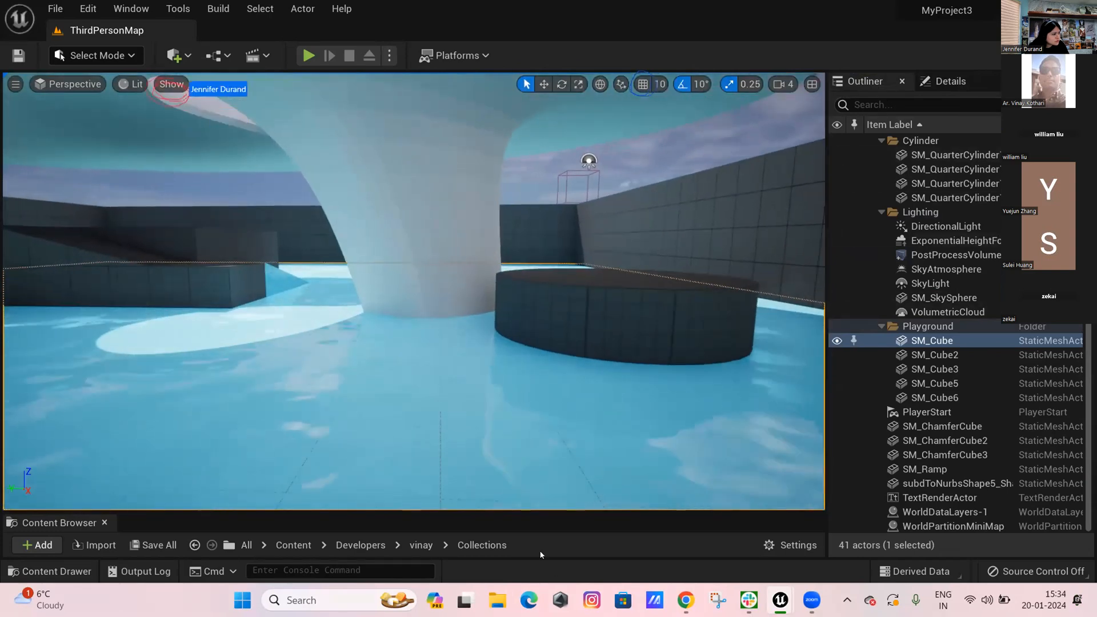
# Review the viewport's show flags and look at the reflections on the water beside the column
pyautogui.click(175, 85)
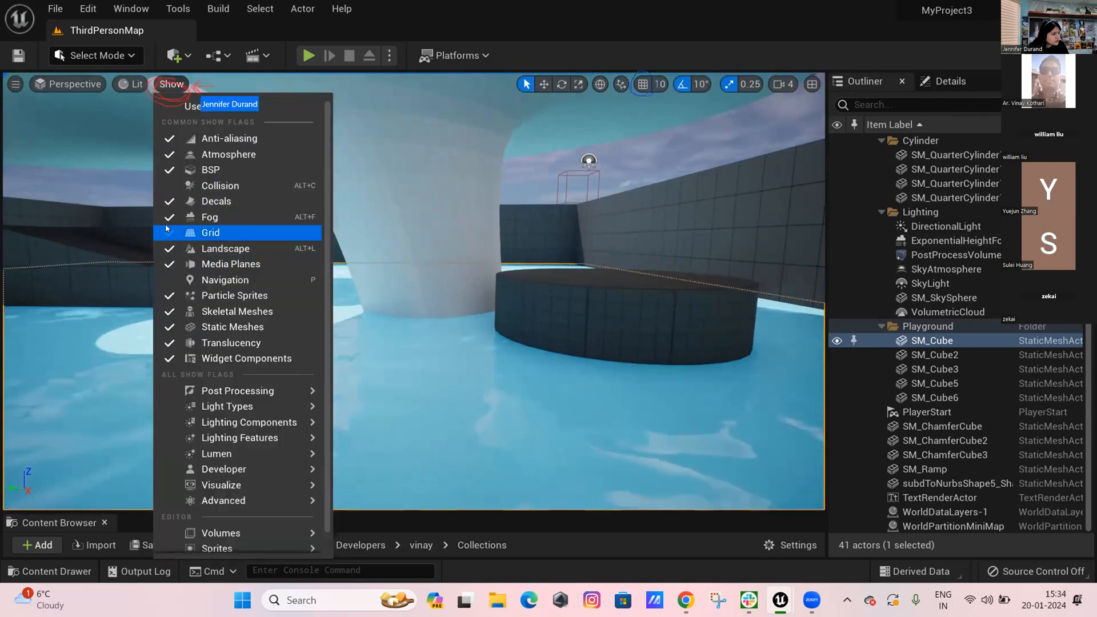
pyautogui.click(520, 230)
pyautogui.moveTo(502, 309); pyautogui.dragTo(569, 333, button='right')
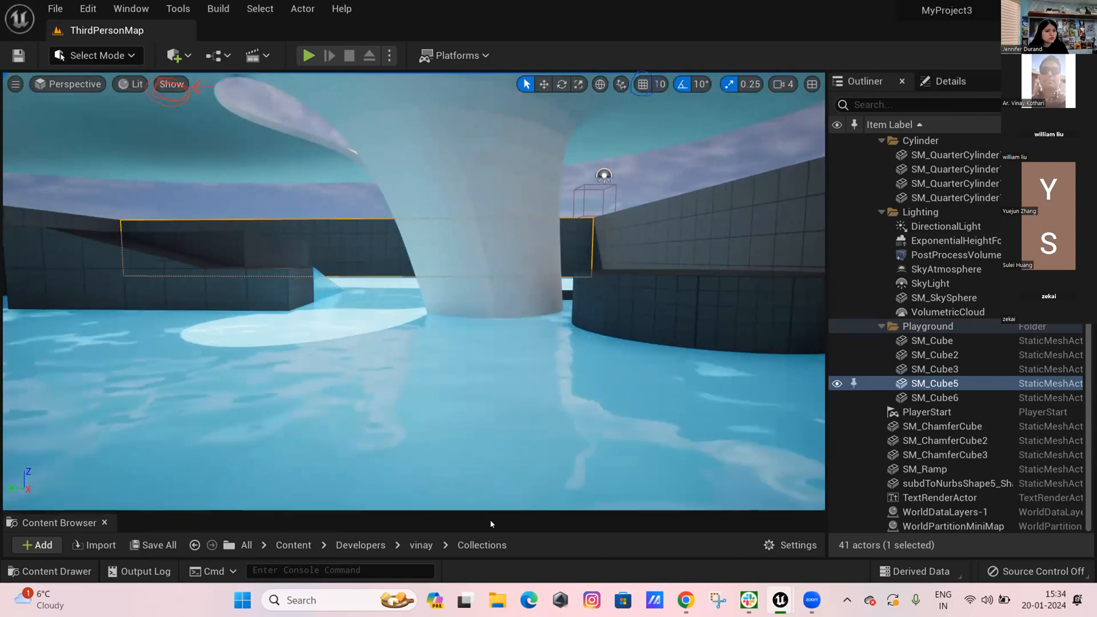
# Select the blue floor cube, enlarge the Content Browser, and open the Whute_Inst material instance from the vinay folder
pyautogui.moveTo(505, 507); pyautogui.dragTo(505, 436)
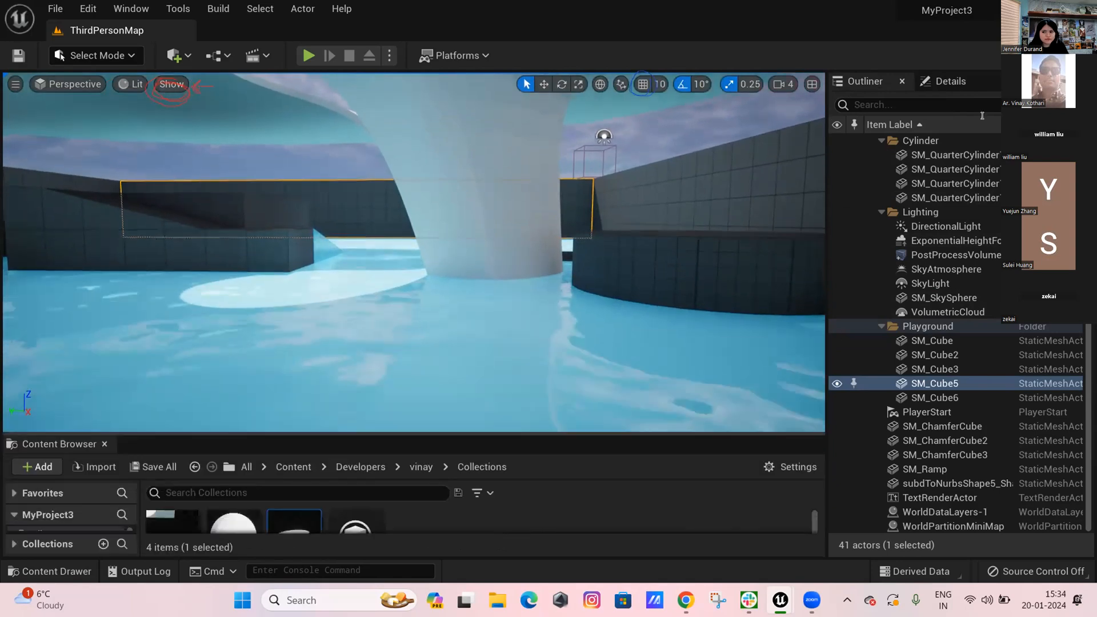
pyautogui.click(458, 308)
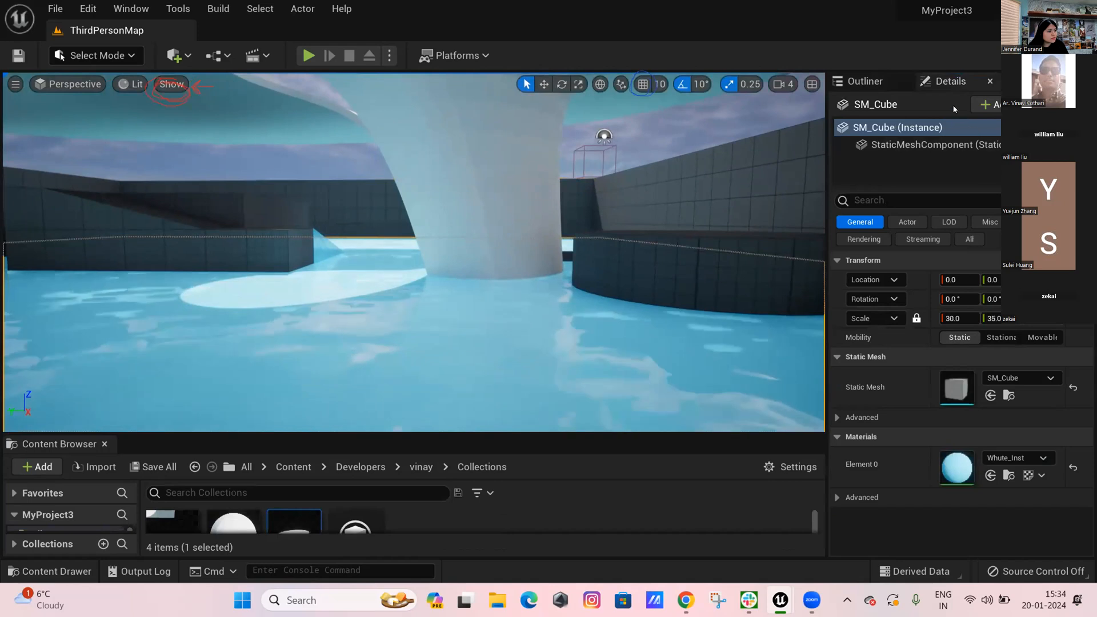
pyautogui.click(466, 514)
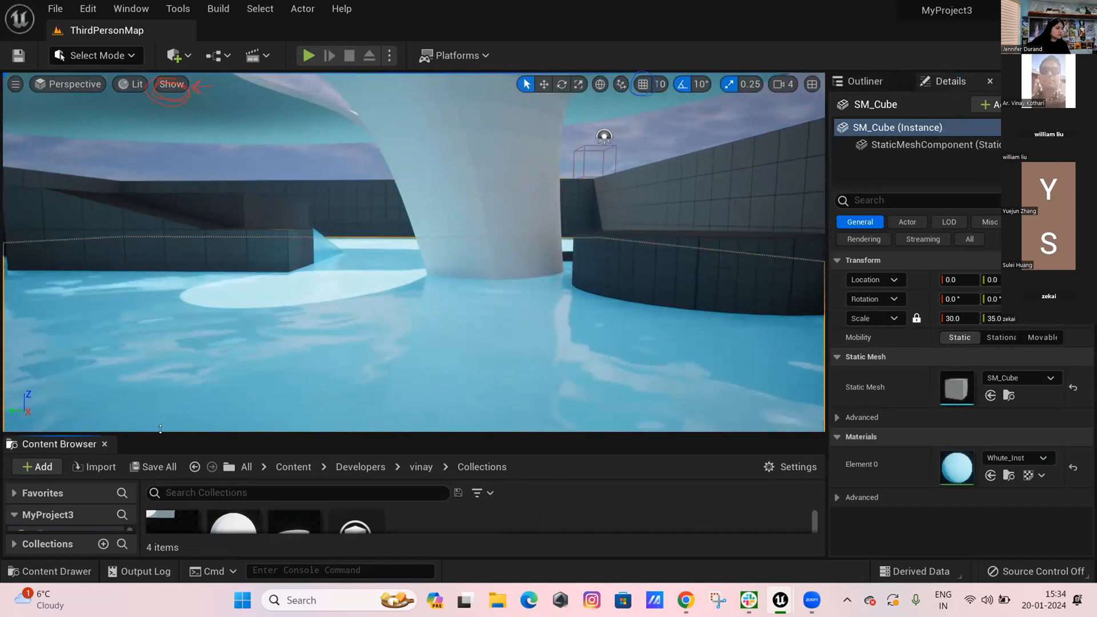
pyautogui.moveTo(160, 429); pyautogui.dragTo(163, 345)
pyautogui.click(419, 379)
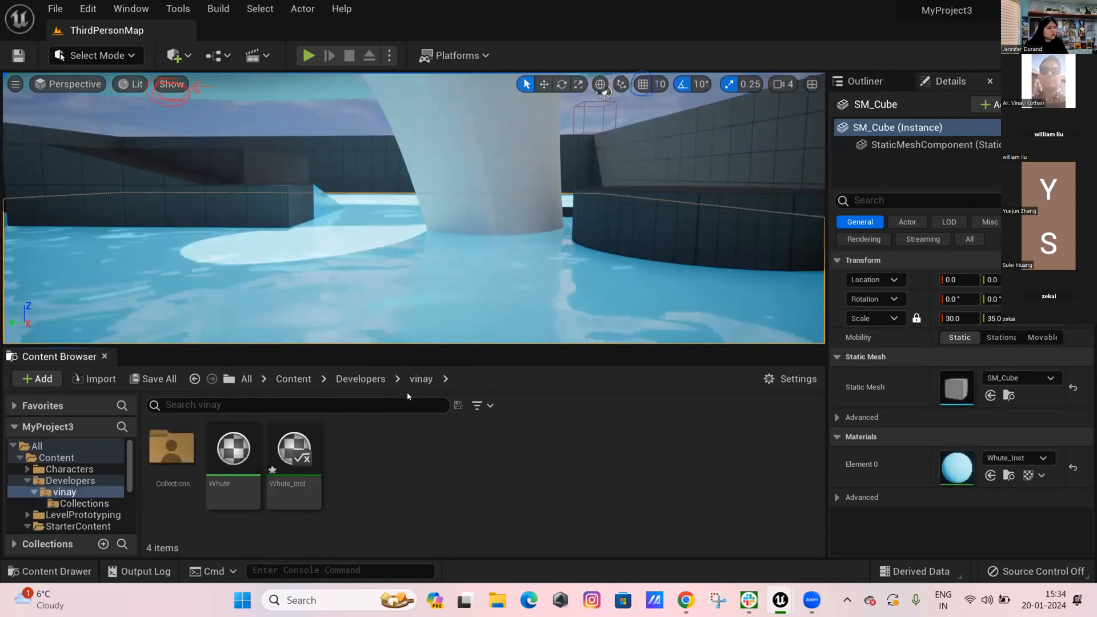
pyautogui.click(293, 452)
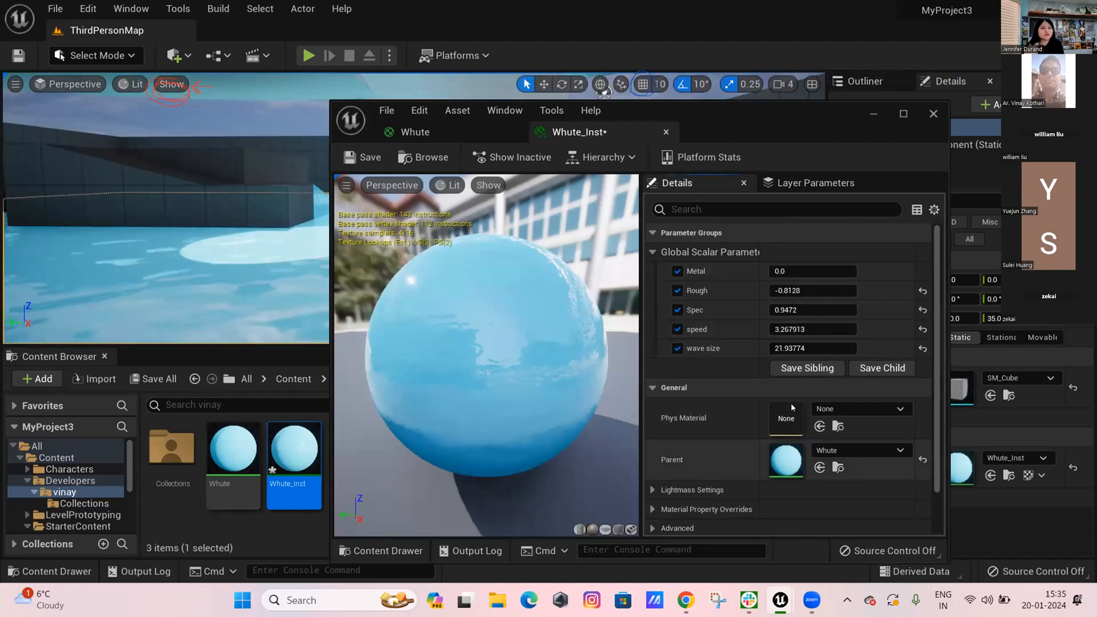
# Close the Whute material graph and reopen it from the parent material reference of Whute_Inst
pyautogui.click(416, 132)
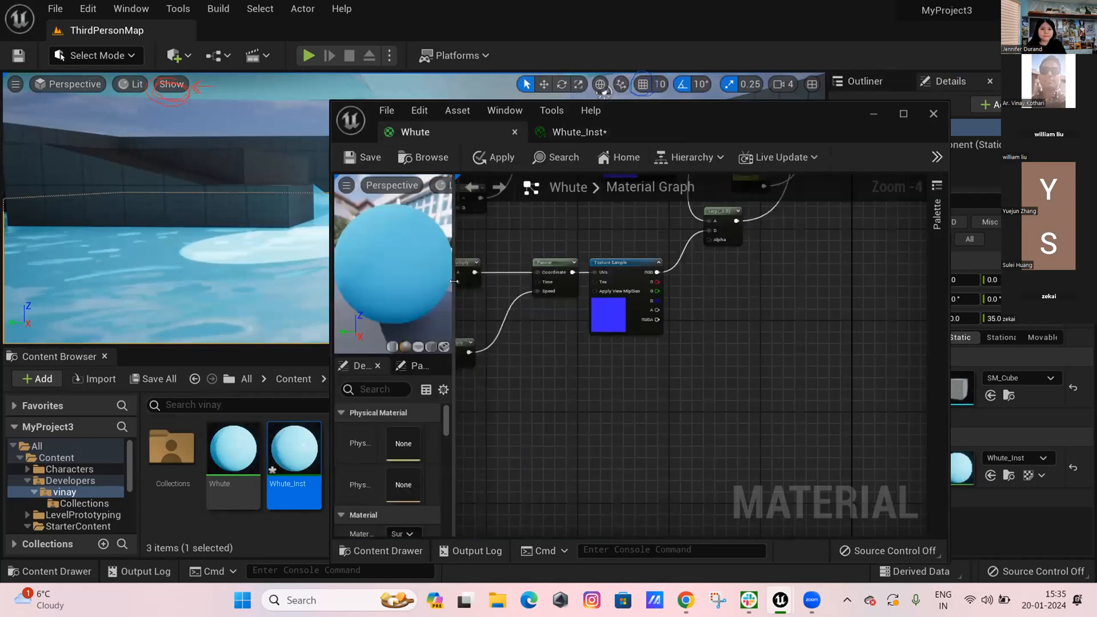
pyautogui.click(514, 133)
pyautogui.click(576, 342)
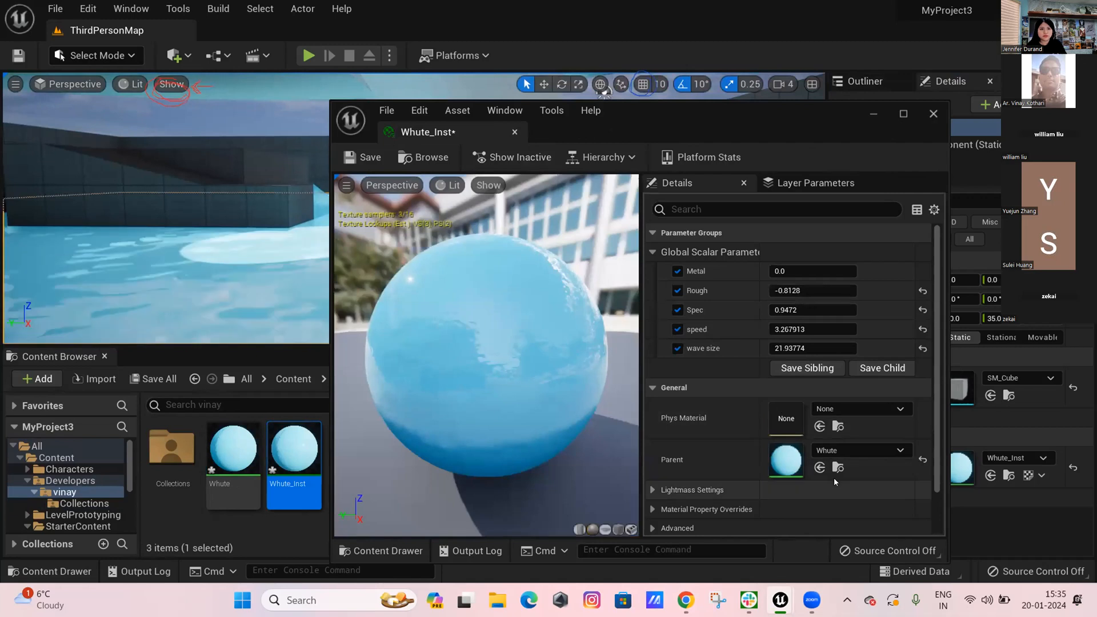
pyautogui.scroll(-2, 861, 393)
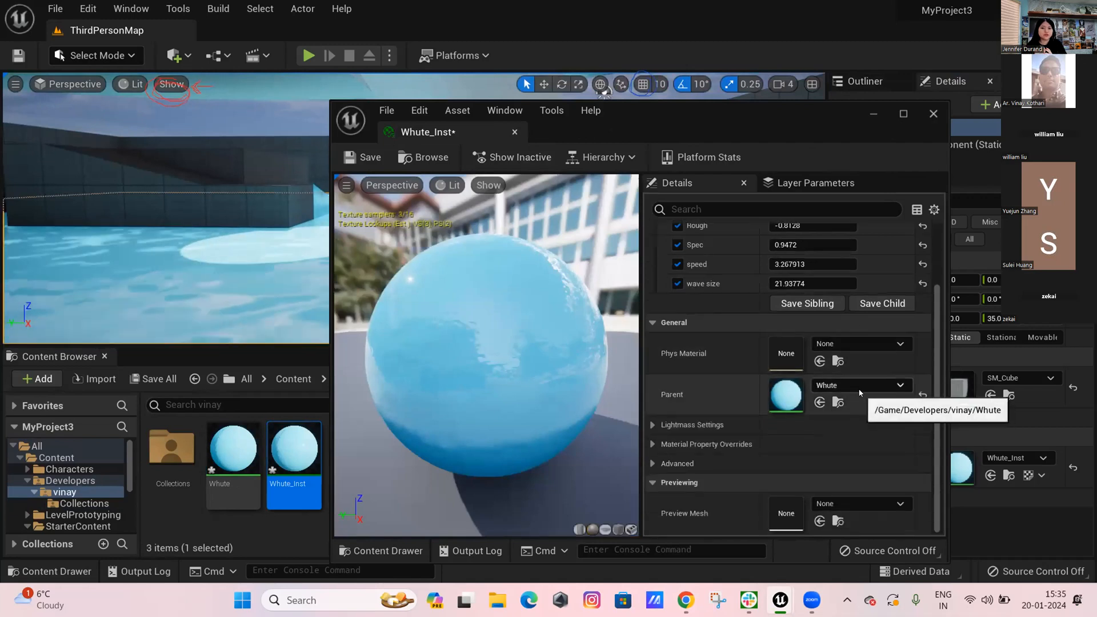
pyautogui.doubleClick(789, 395)
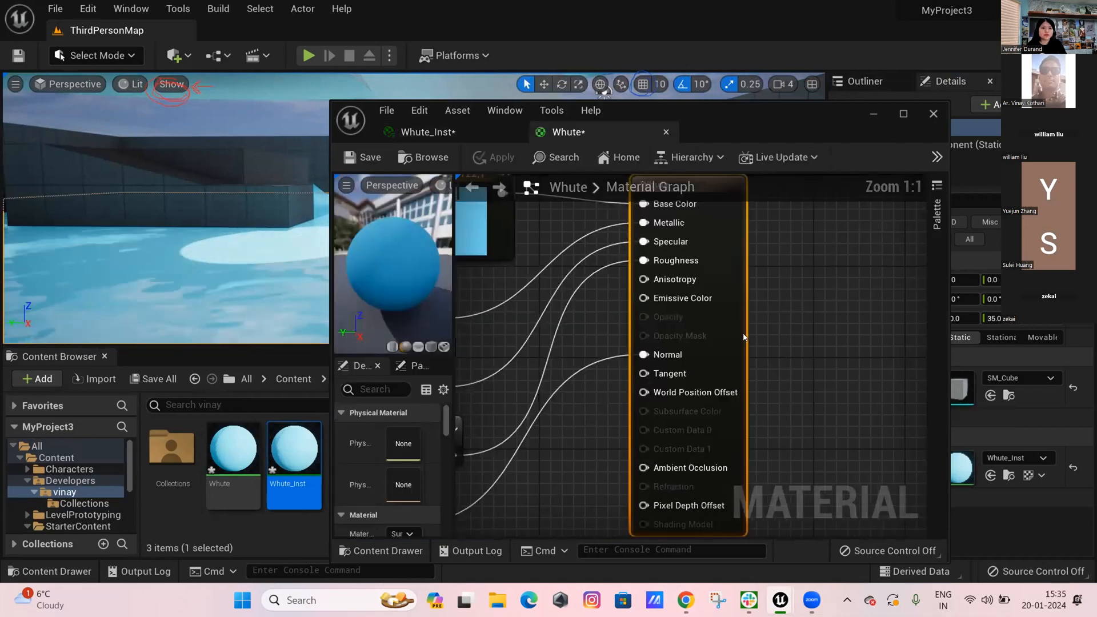
# Convert the light-blue base color constant in the Whute material graph to a parameter named Colour
pyautogui.scroll(2, 681, 294)
pyautogui.scroll(2, 682, 293)
pyautogui.click(709, 316)
pyautogui.rightClick(693, 318)
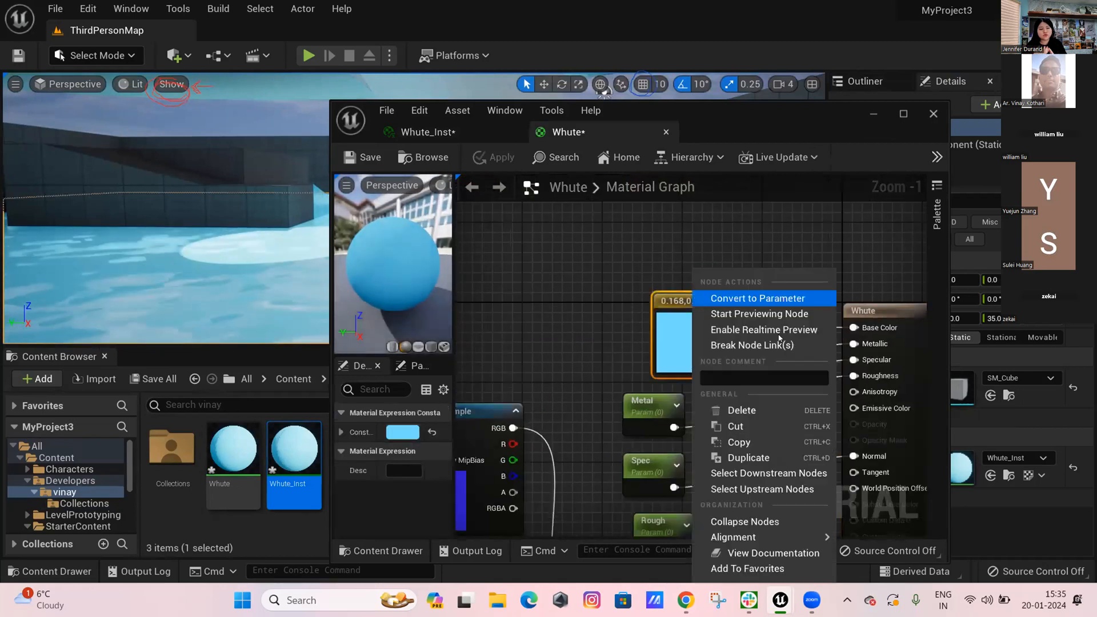
pyautogui.click(781, 297)
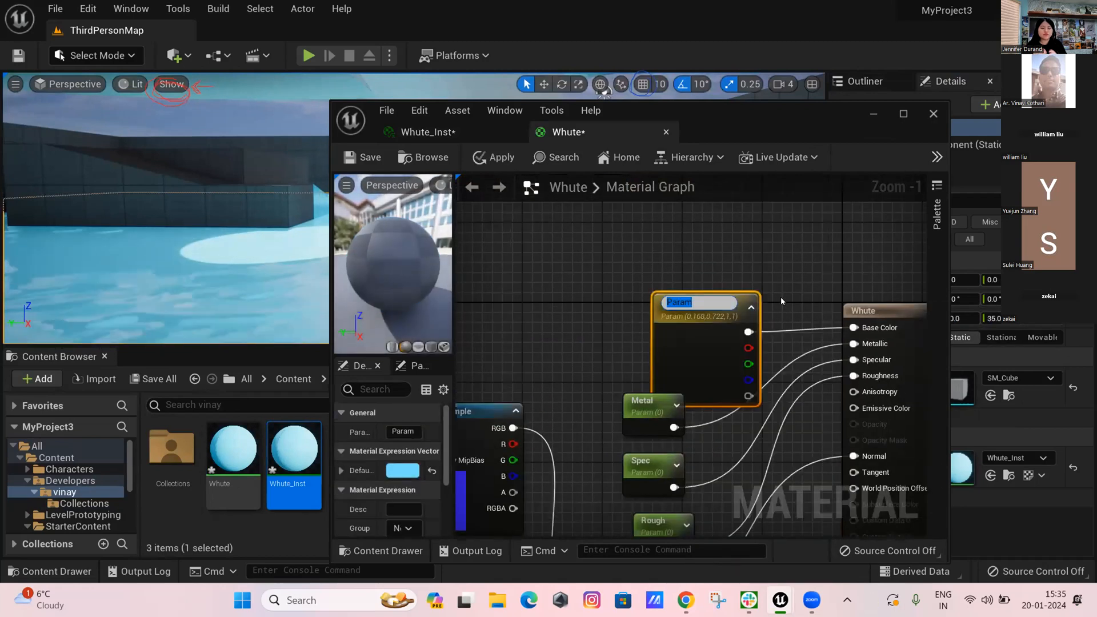
pyautogui.write('Colour')
pyautogui.press('Return')
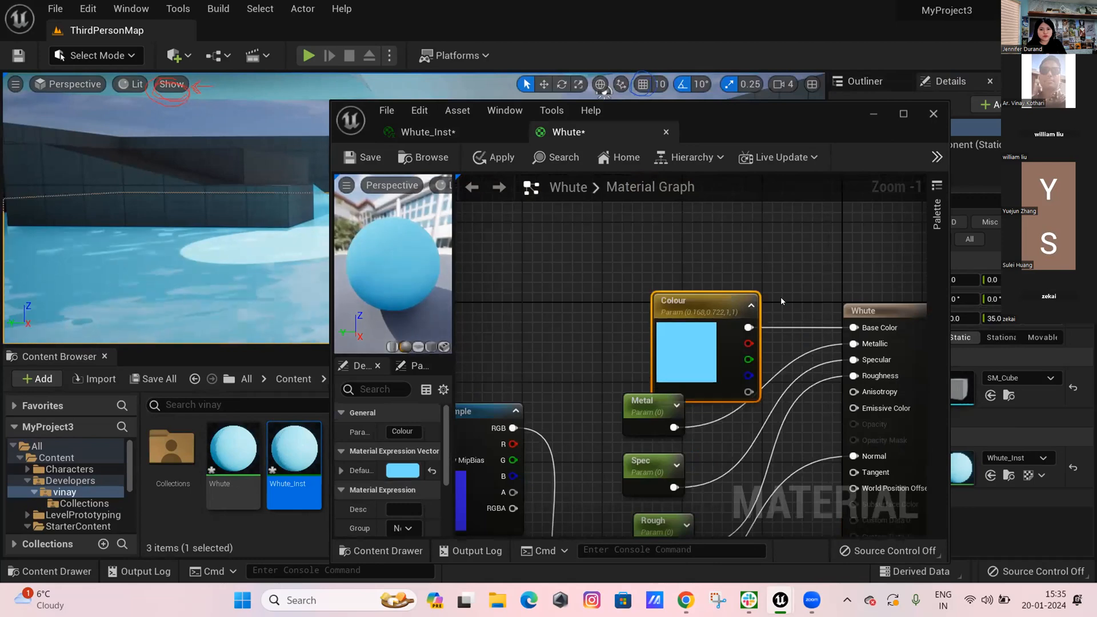